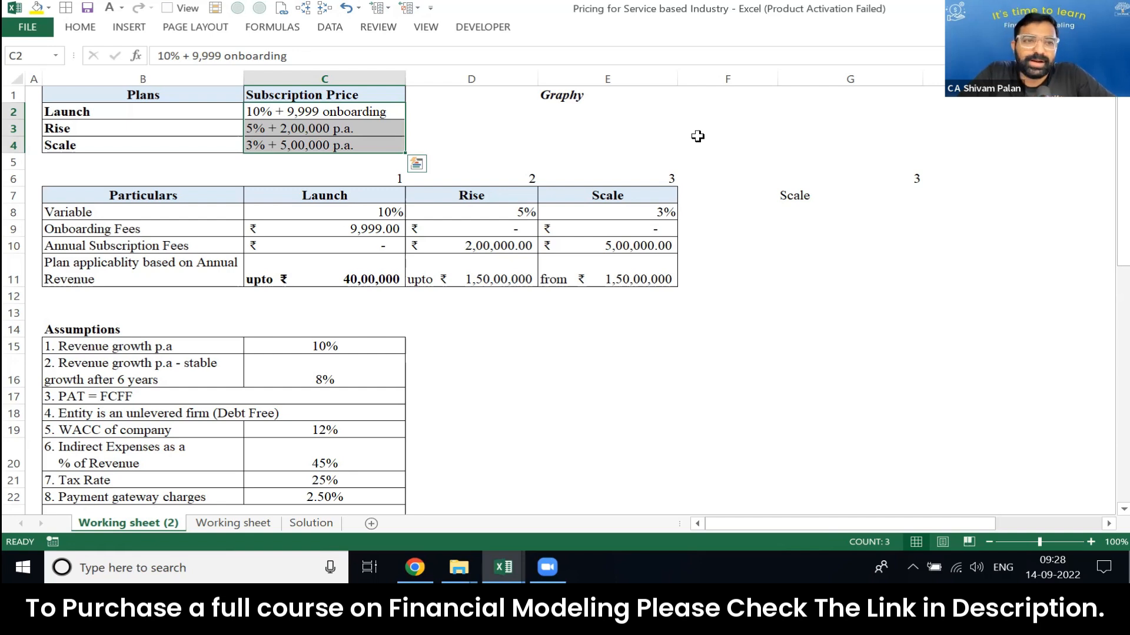
Step: Examine the subscription prices of the Launch, Rise and Scale plans one by one in the Plans table
key(Left)
key(Right)
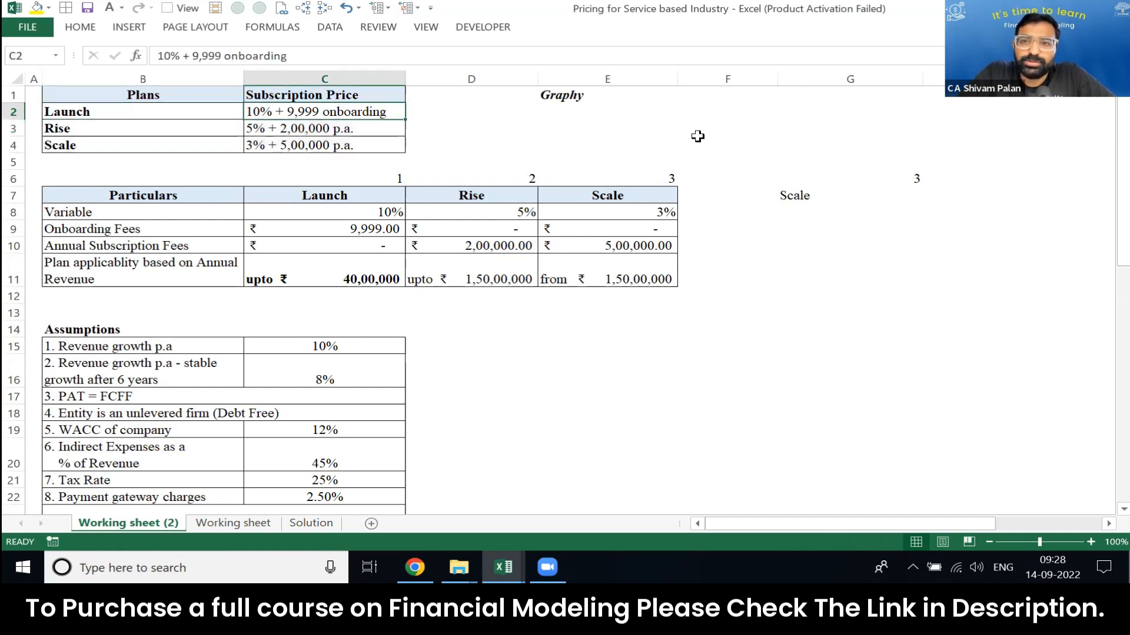
key(shift+Left)
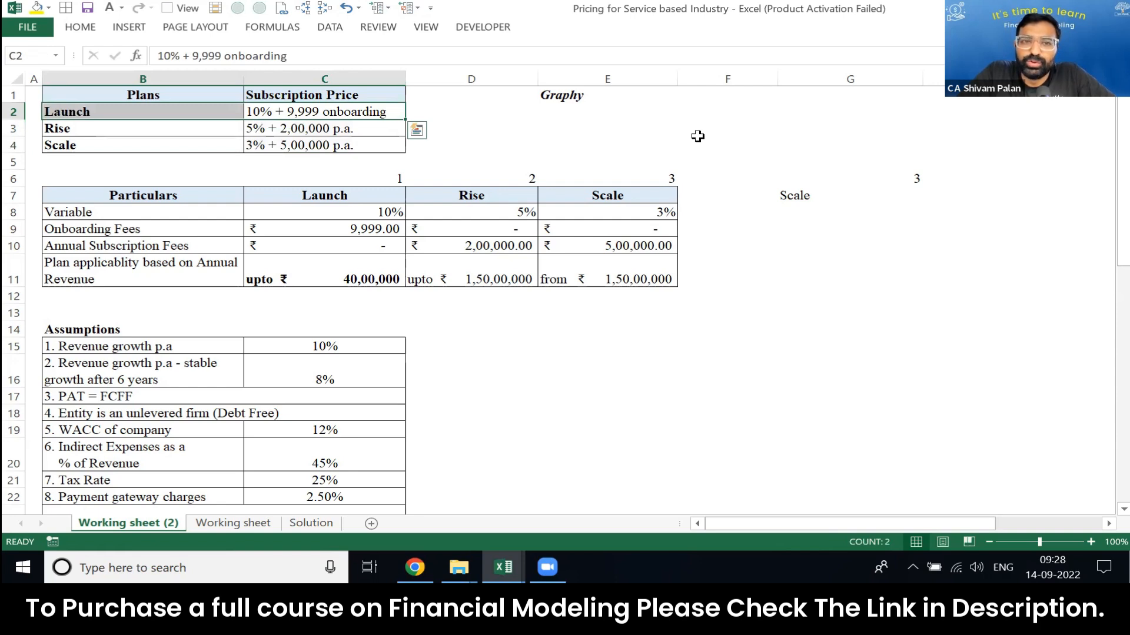
key(shift+Right)
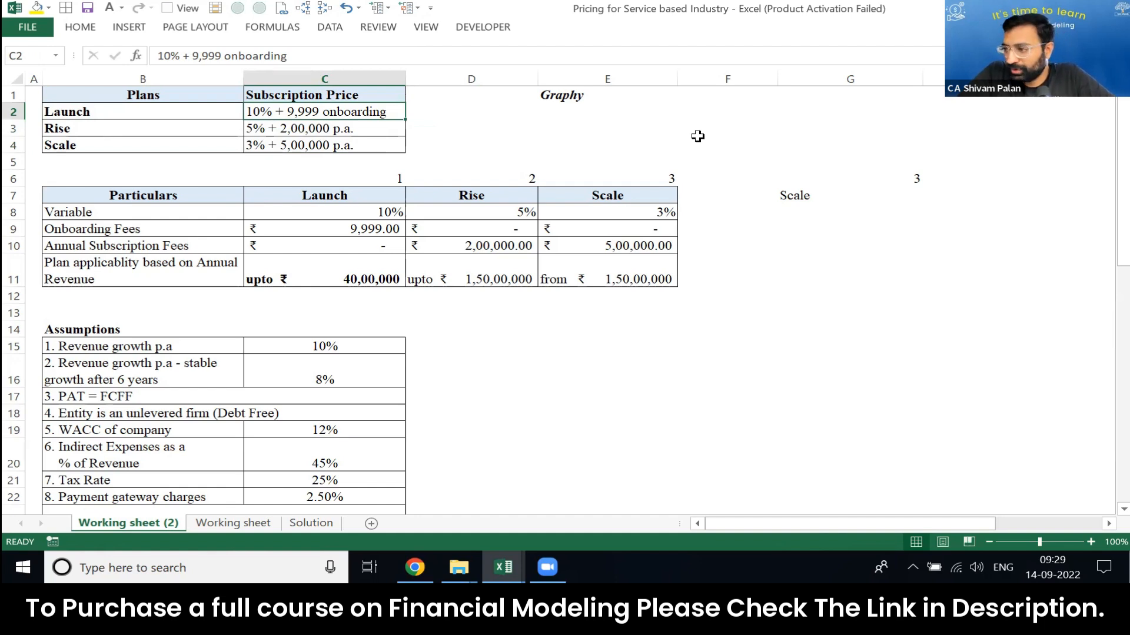
key(shift+Left)
key(Down)
key(shift+Left)
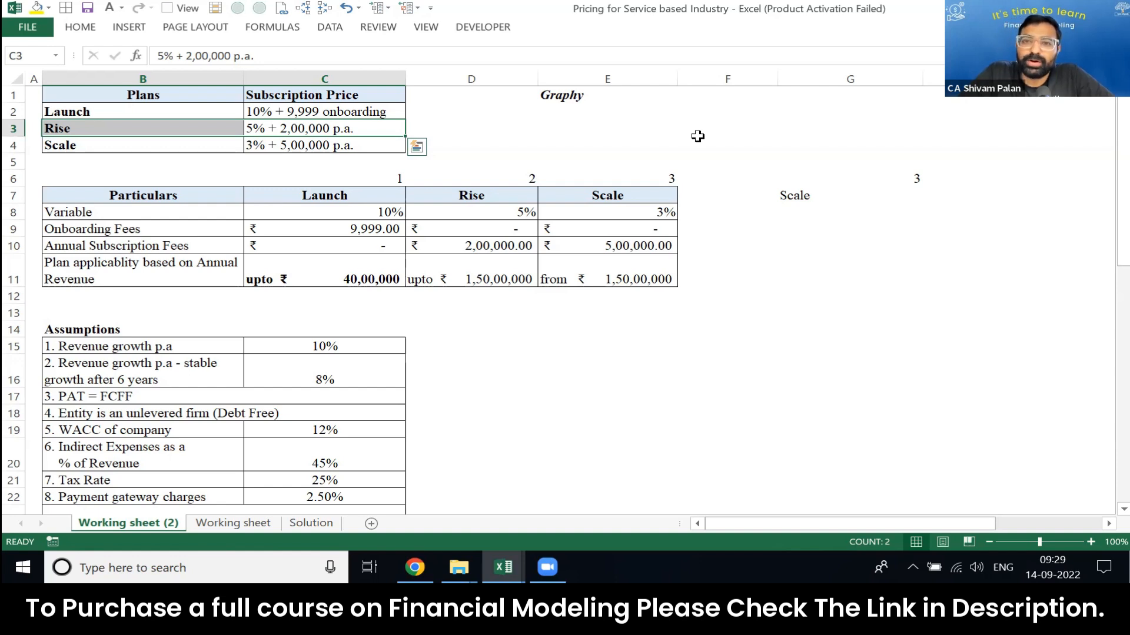
key(Down)
key(shift+Left)
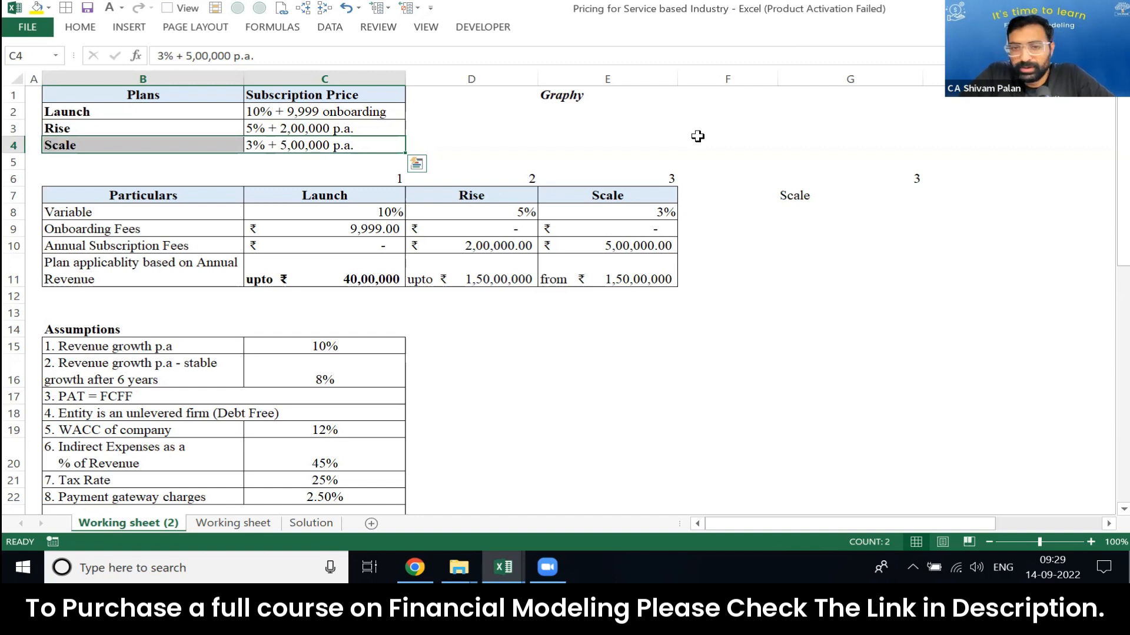
key(Up)
key(ctrl+Up)
key(ctrl+shift+Down)
key(Down)
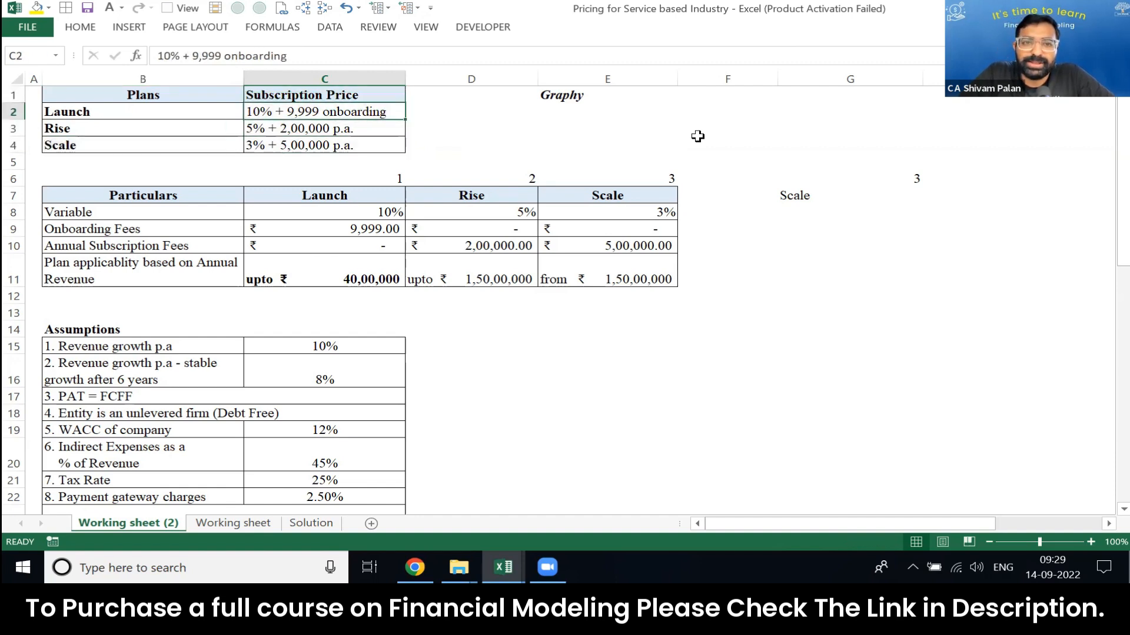
key(ctrl+shift+Down)
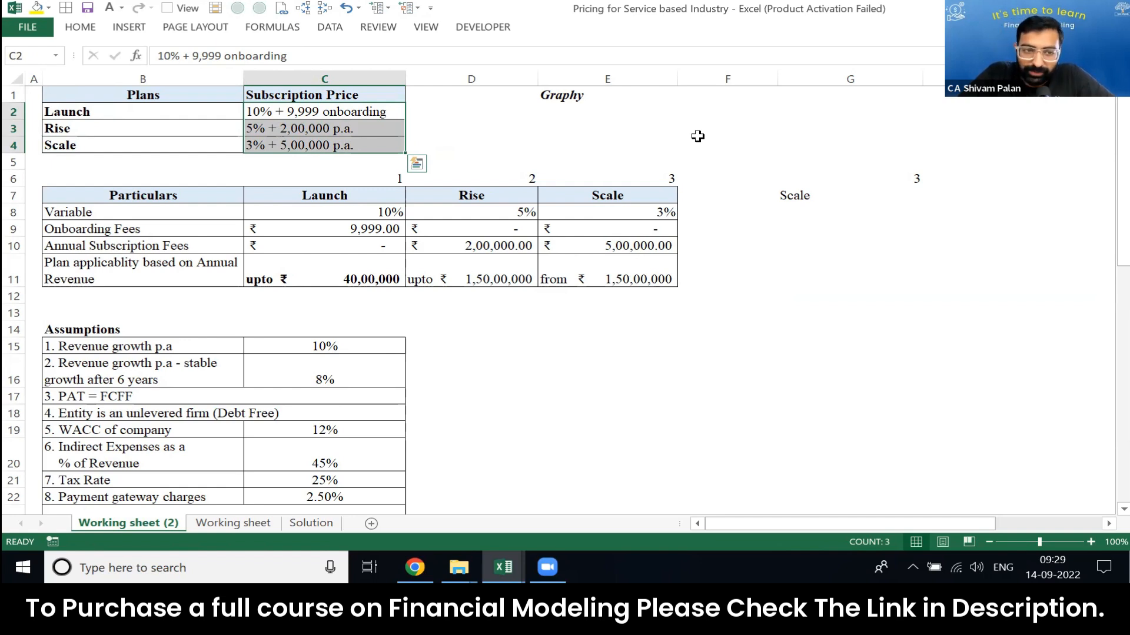
Step: Examine the annual revenue limits that decide plan applicability for Rise and Scale in the Particulars table
key(Down)
key(Down)
key(Down)
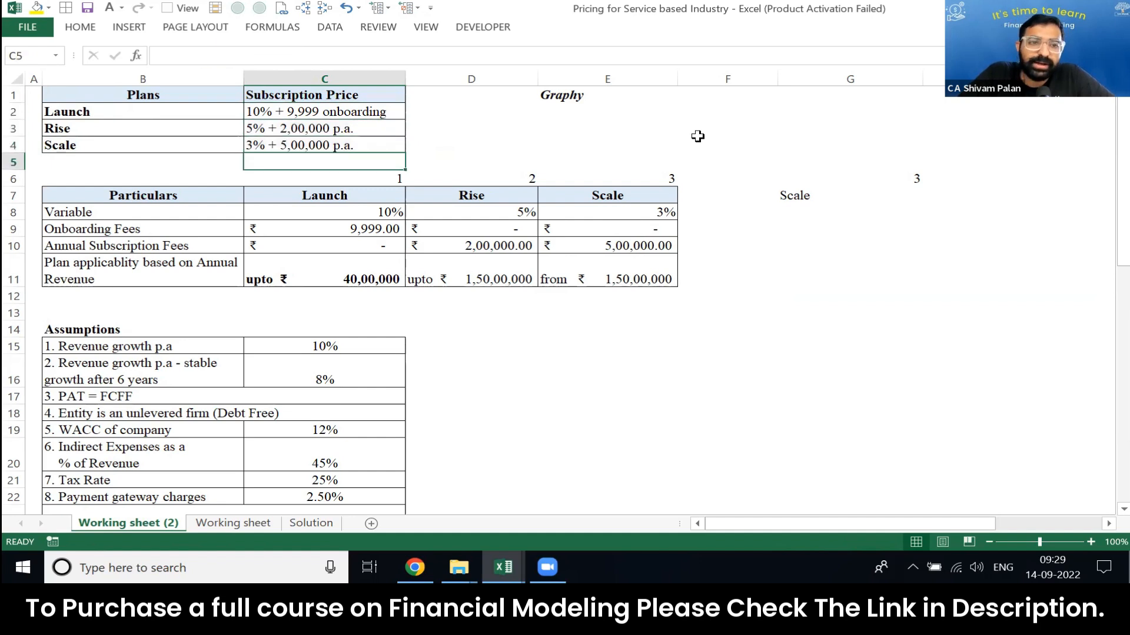
key(Up)
key(Down)
key(Down)
key(Down)
key(Down)
key(Down)
key(Down)
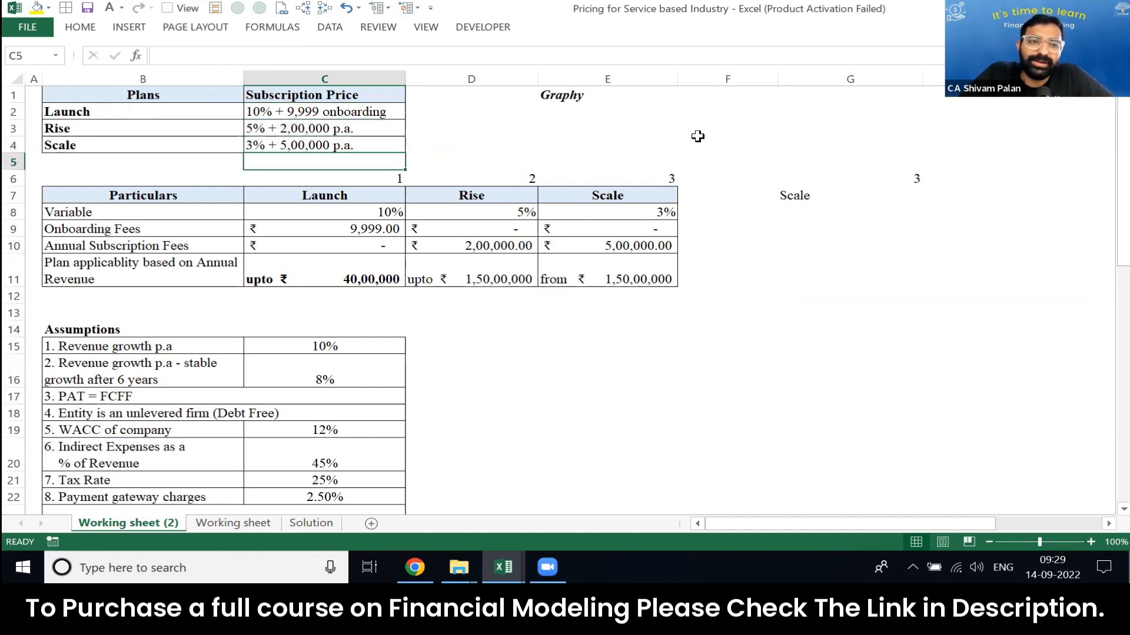
key(Down)
key(Right)
key(Left)
key(Right)
key(Right)
key(shift+Left)
key(shift+Left)
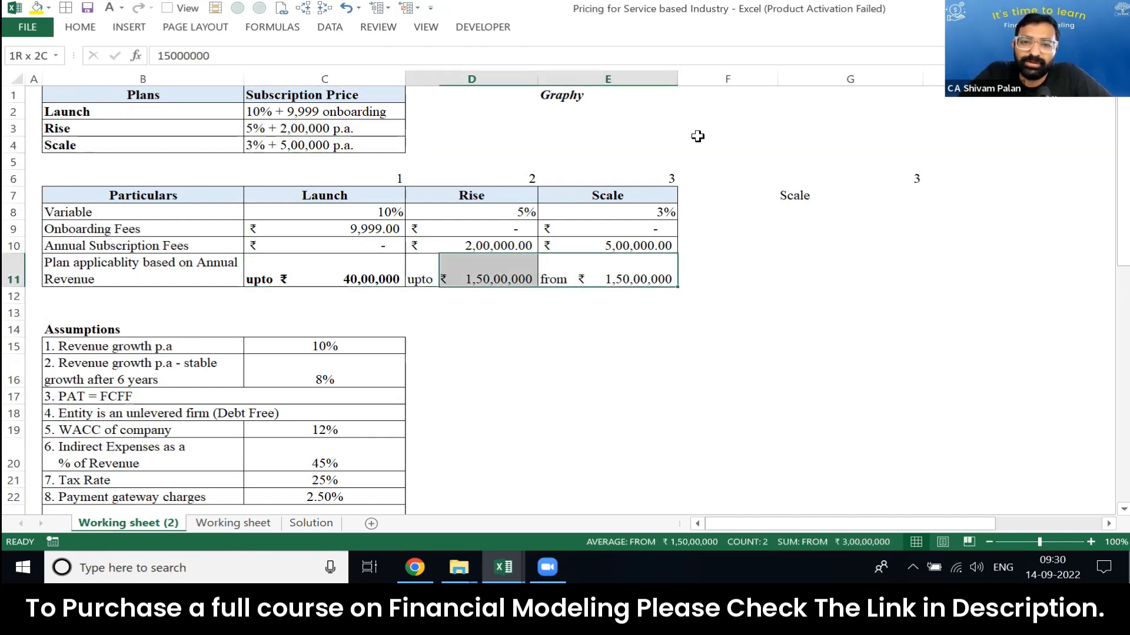
key(Up)
key(Down)
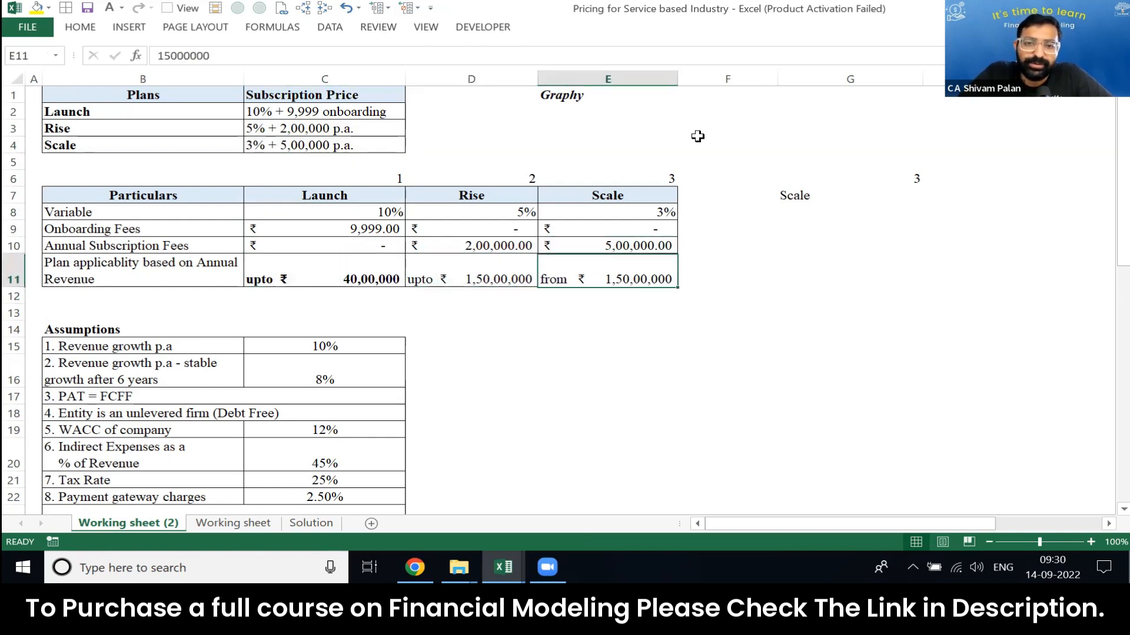
Step: Review the variable, onboarding and annual subscription fee rows of the three plans against the Plans table
key(Up)
key(ctrl+Up)
key(ctrl+Up)
key(Left)
key(Left)
key(Down)
key(Down)
key(Down)
key(Down)
key(Down)
key(Down)
key(Down)
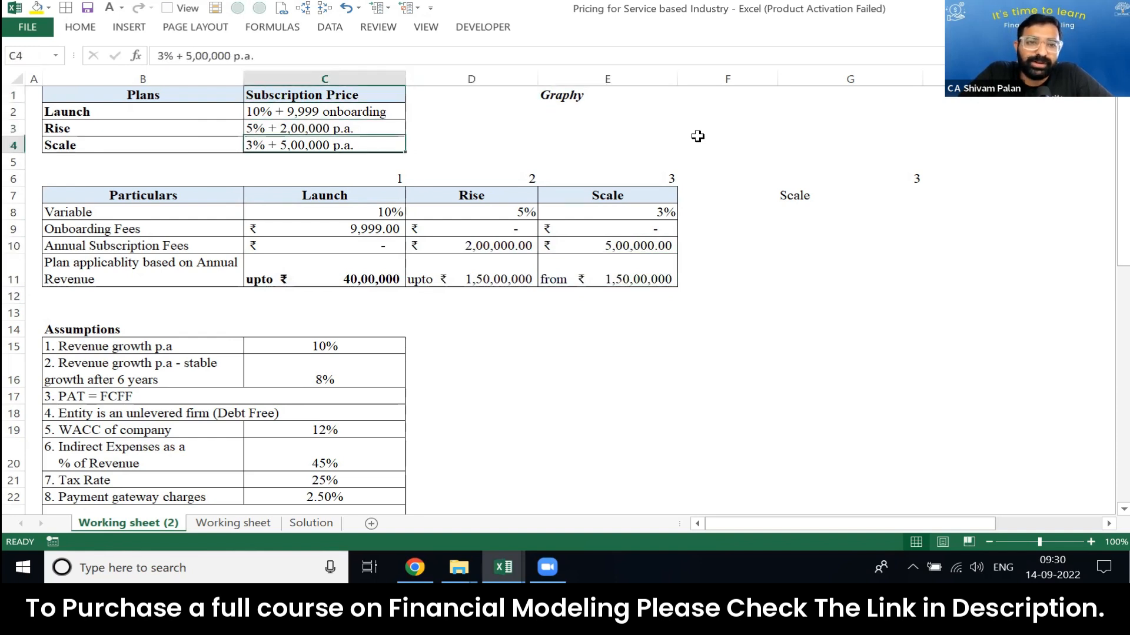
key(shift+space)
key(shift+Down)
key(shift+Down)
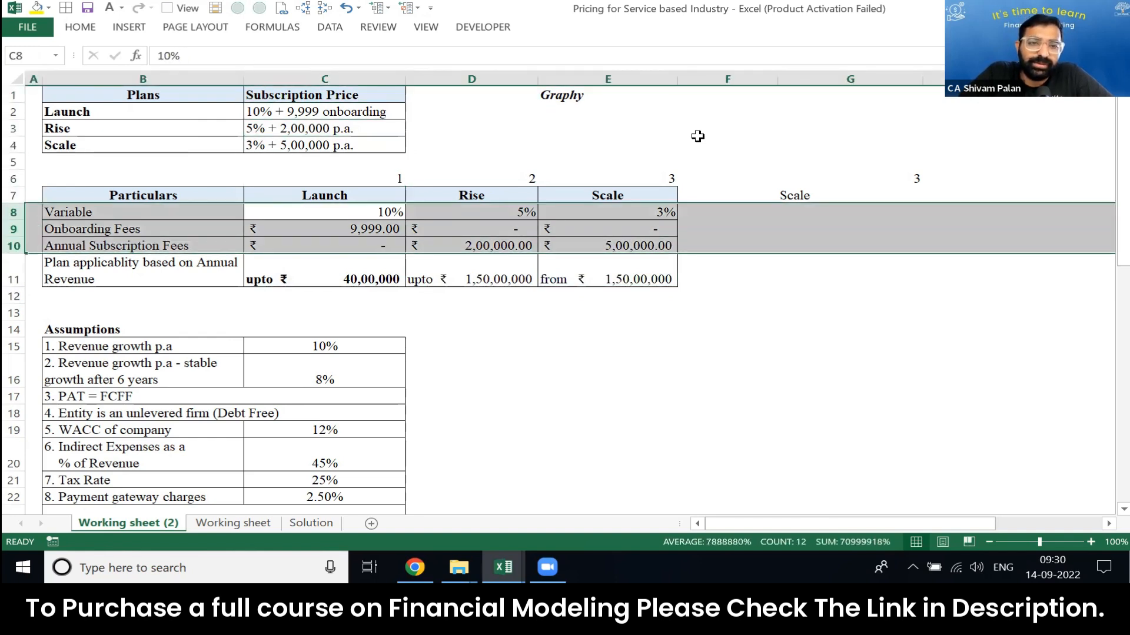
key(Down)
key(shift+space)
key(Down)
key(shift+space)
key(Up)
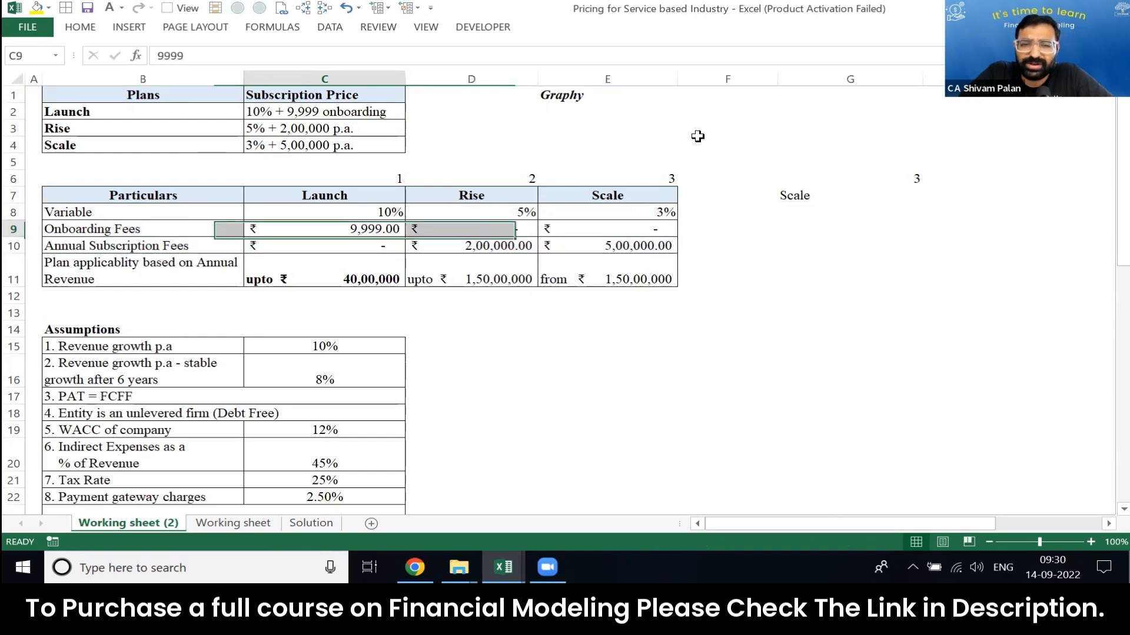
key(Up)
key(shift+Right)
key(shift+Down)
key(shift+Down)
key(shift+Down)
key(shift+Right)
key(shift+Up)
Step: Examine the two revenue growth assumptions and the PAT = FCFF assumption in the Assumptions table
key(Down)
key(Down)
key(Down)
key(Down)
key(Down)
key(Down)
key(Down)
key(Down)
key(Down)
key(Down)
key(Down)
key(Down)
key(Down)
key(Down)
key(Down)
key(Down)
key(Down)
key(Down)
key(Down)
key(Down)
key(Down)
key(Down)
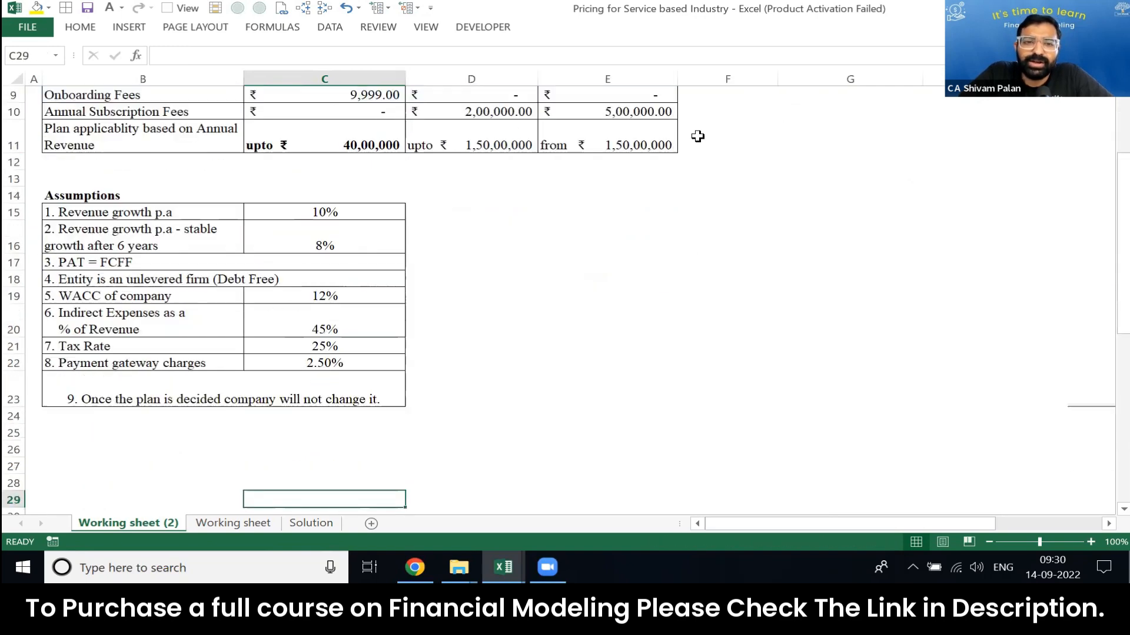
key(Up)
key(Up)
key(Up)
key(Up)
key(Up)
key(Up)
key(Up)
key(Up)
key(Up)
key(Up)
key(Up)
key(Up)
key(Up)
key(Up)
key(Up)
key(Up)
key(Up)
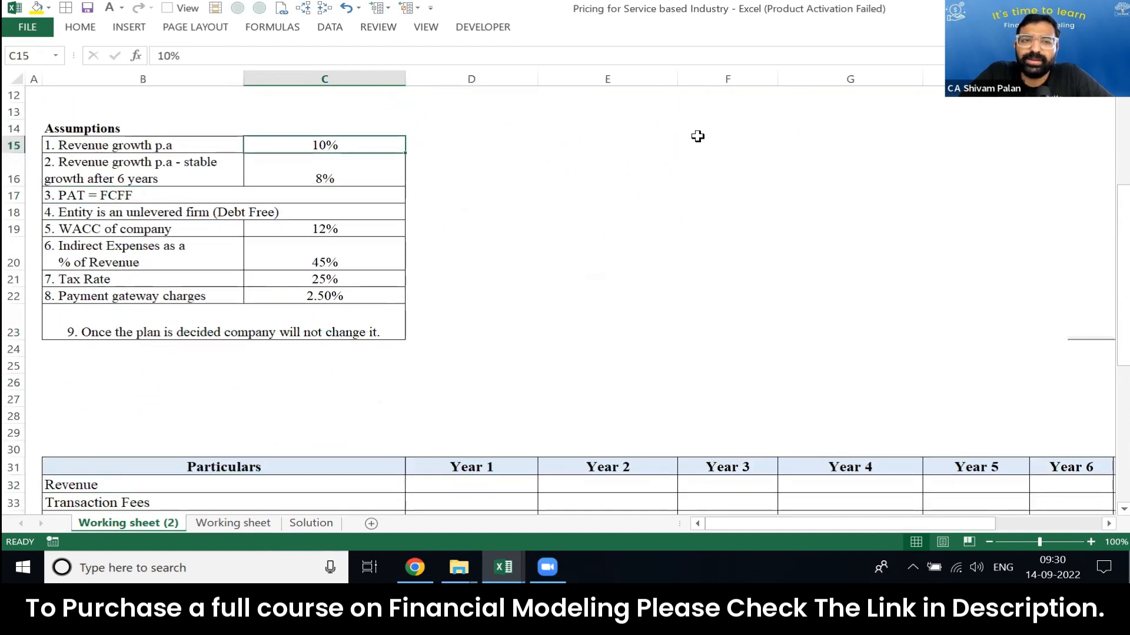
key(shift+Left)
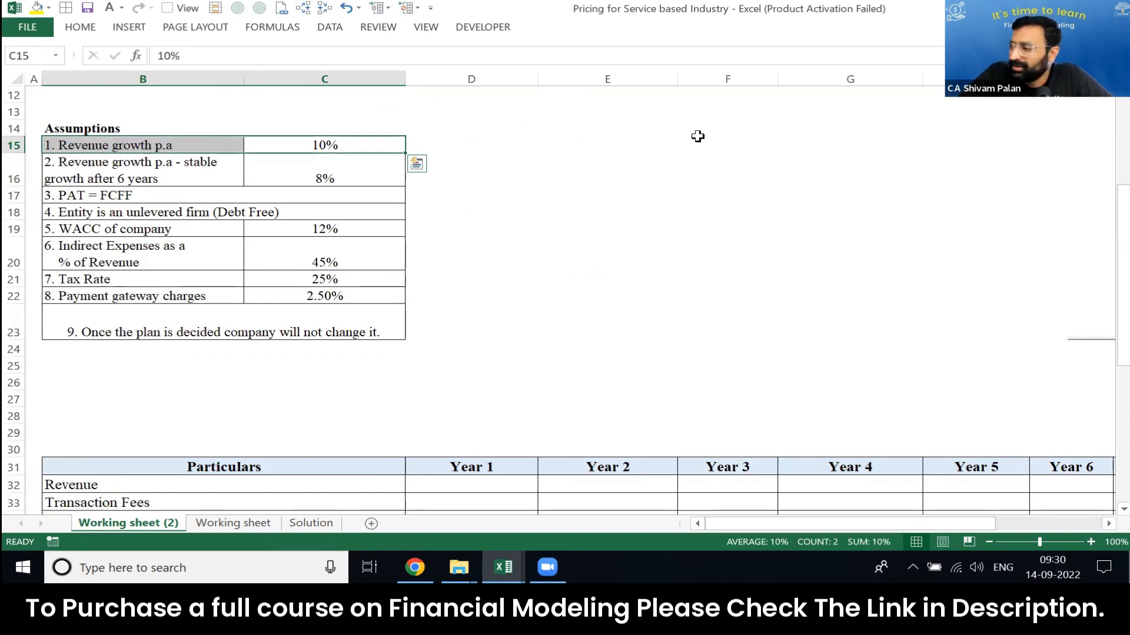
key(Down)
key(shift+Left)
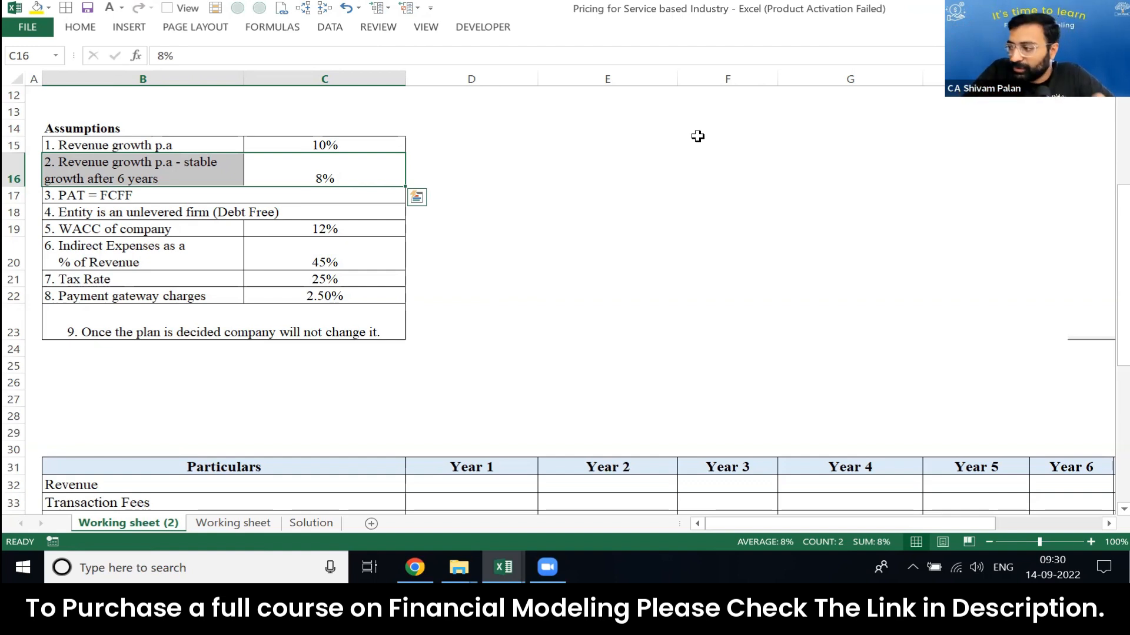
key(Down)
key(Down)
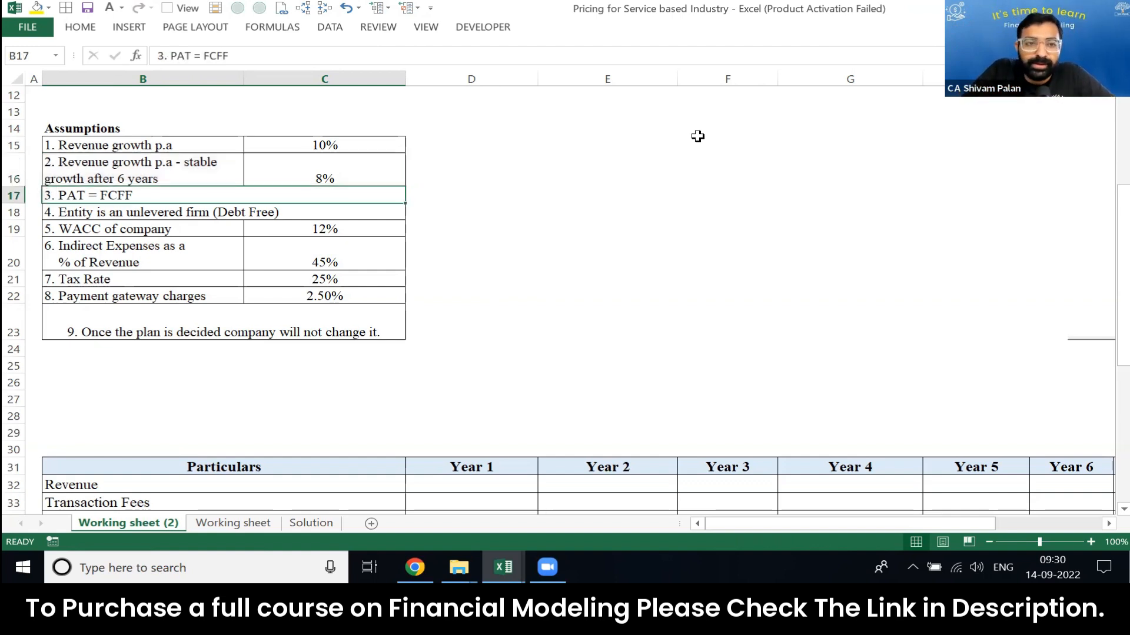
key(Up)
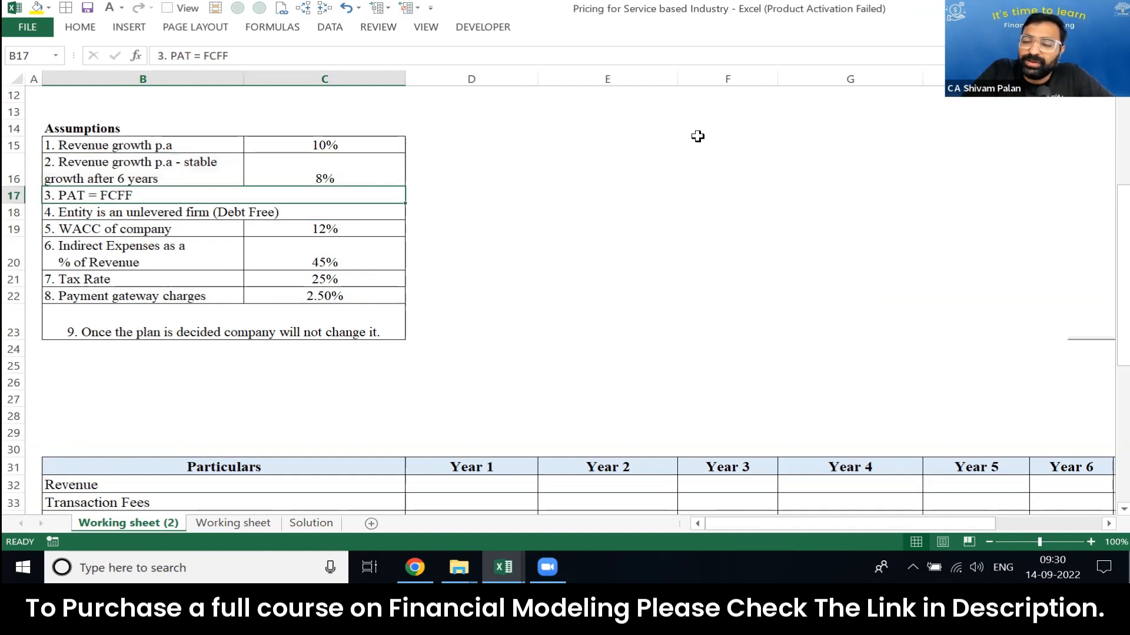
Step: Examine the debt-free firm assumption and the company's WACC in the Assumptions table
key(Down)
key(shift+space)
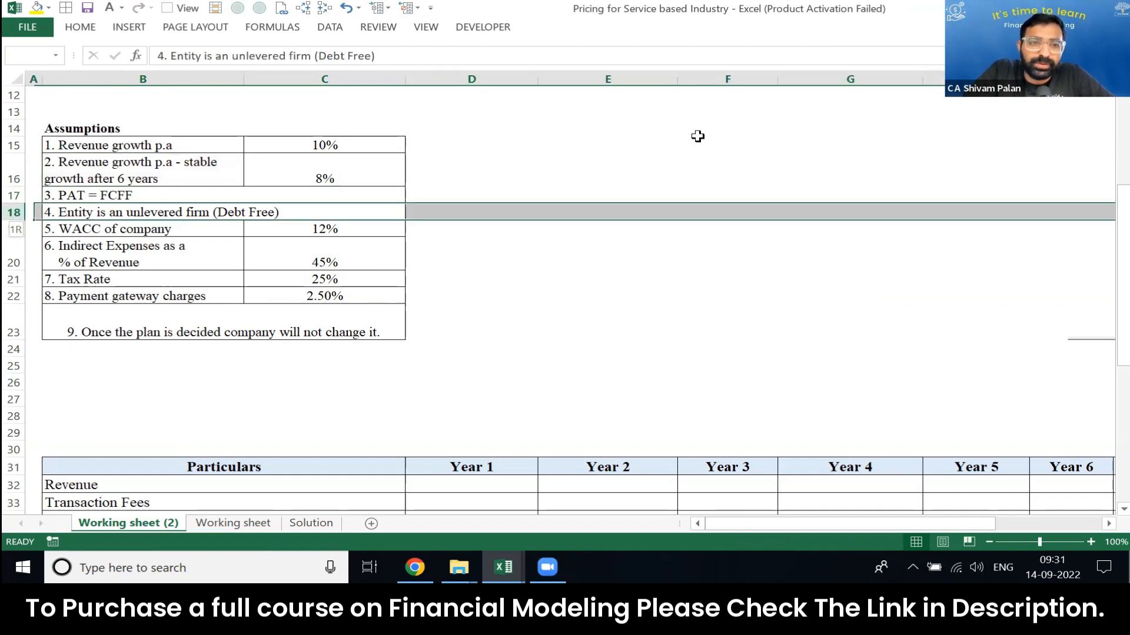
key(Left)
key(Right)
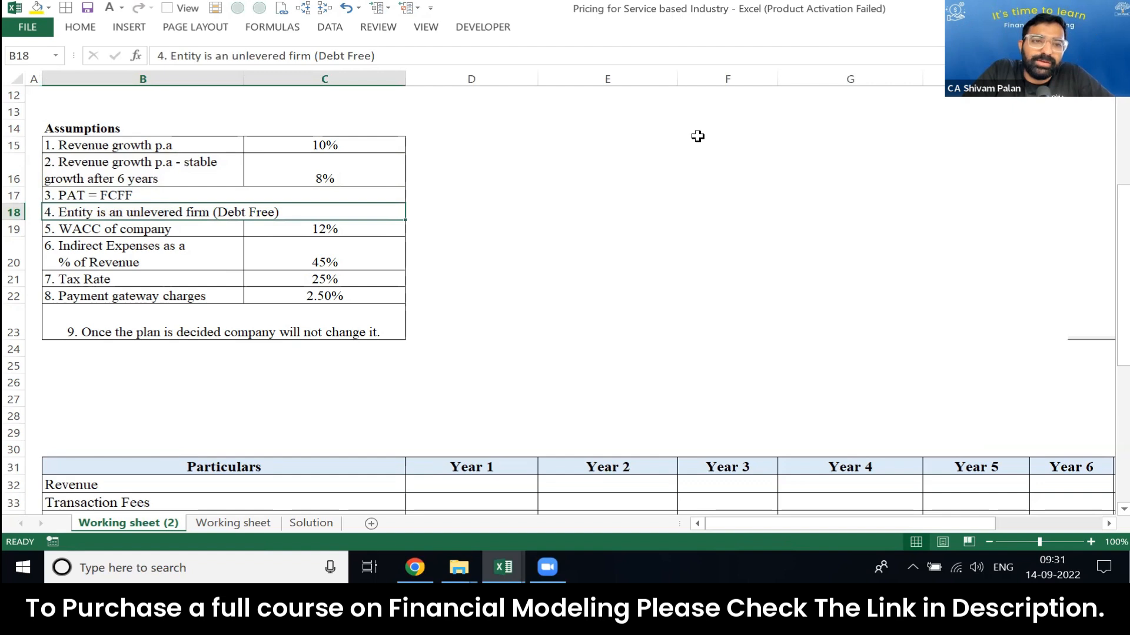
key(Down)
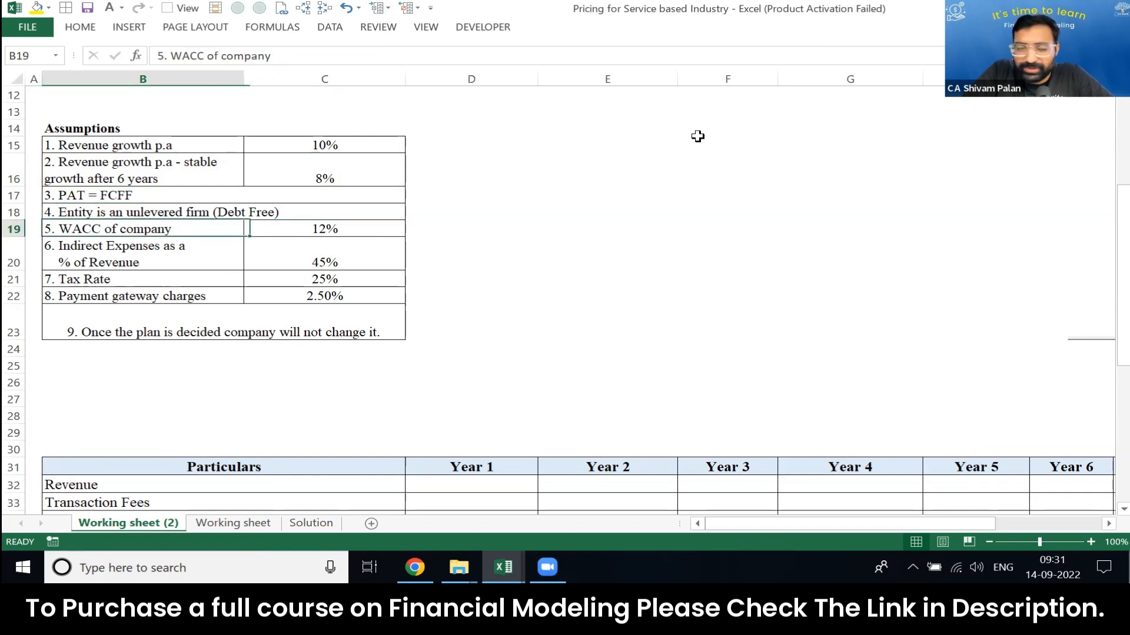
key(shift+space)
key(Right)
key(shift+Left)
key(ctrl+v)
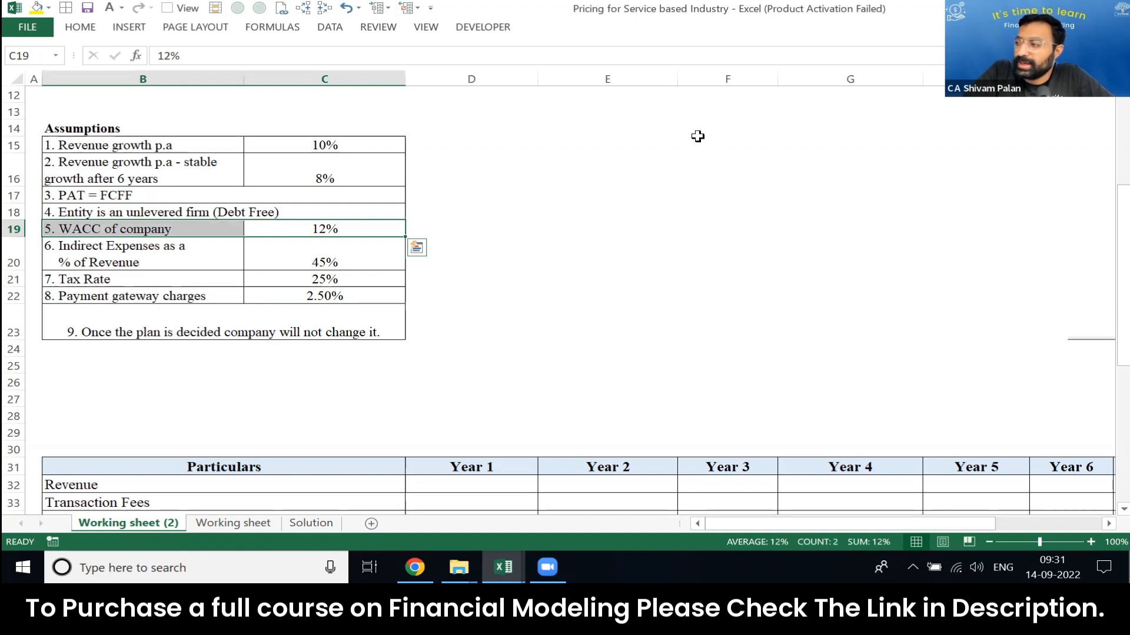
key(Escape)
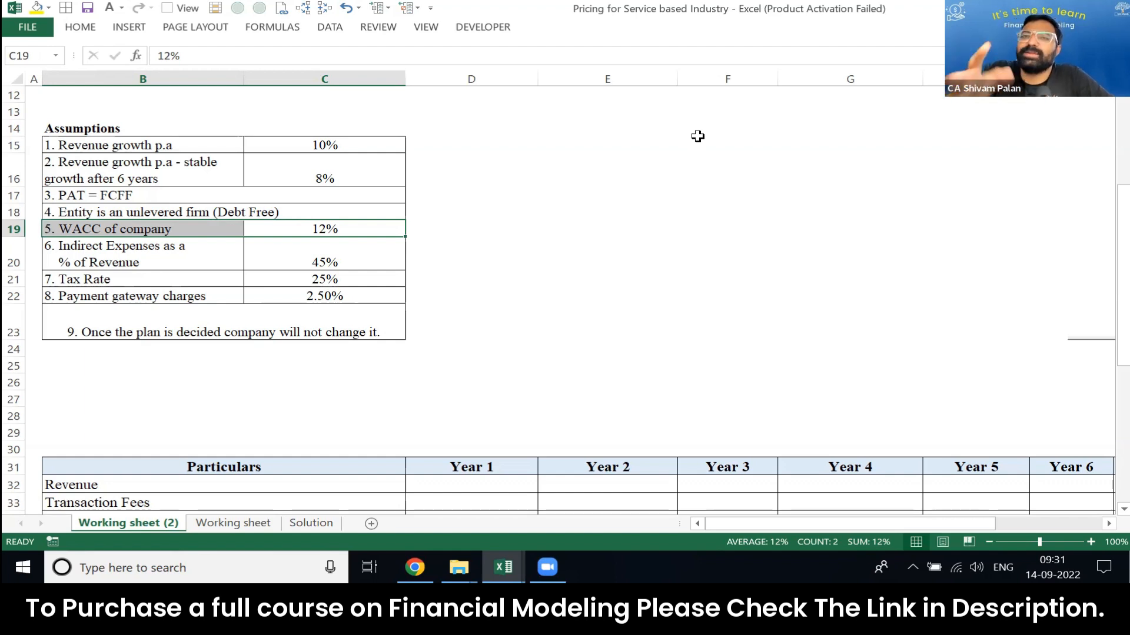
key(ctrl+v)
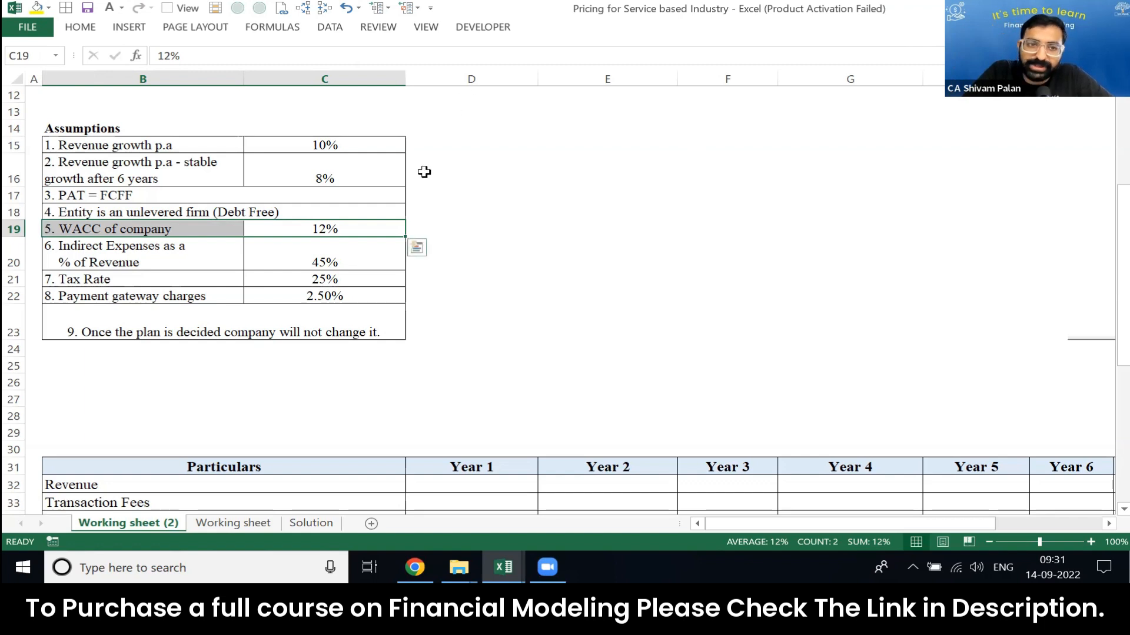
click(398, 229)
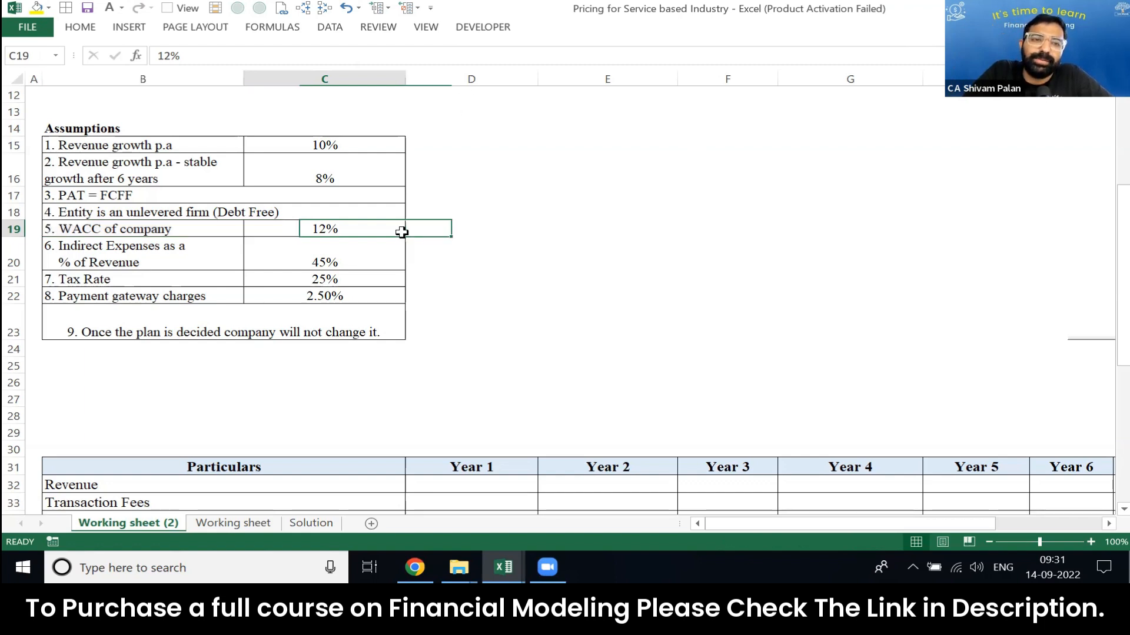
key(shift+Left)
key(shift+Left)
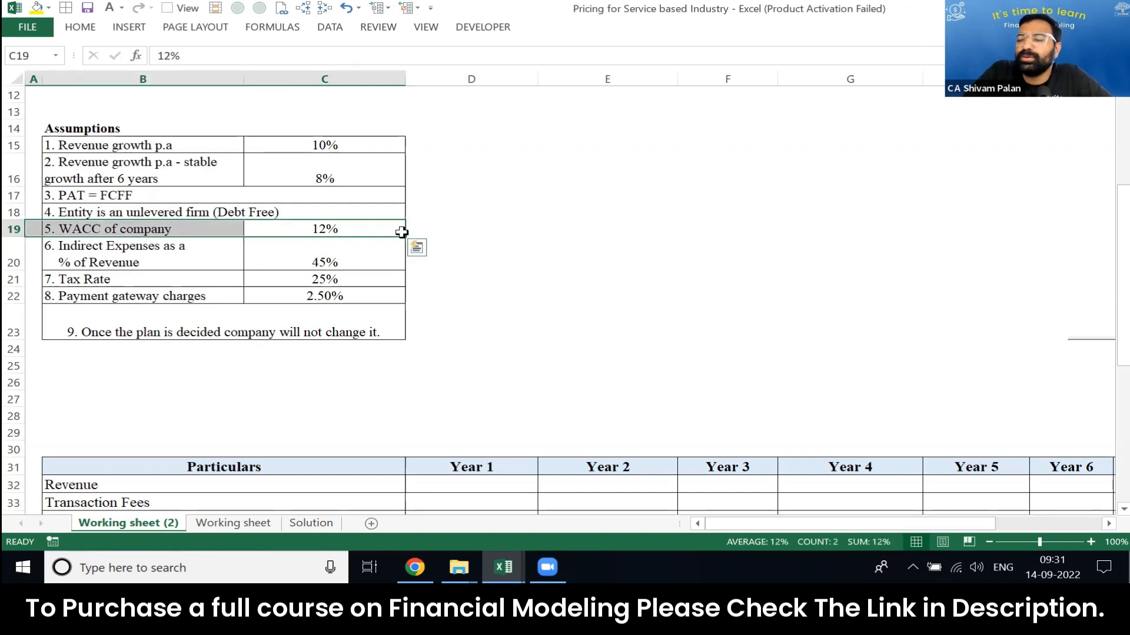
click(455, 222)
key(shift+space)
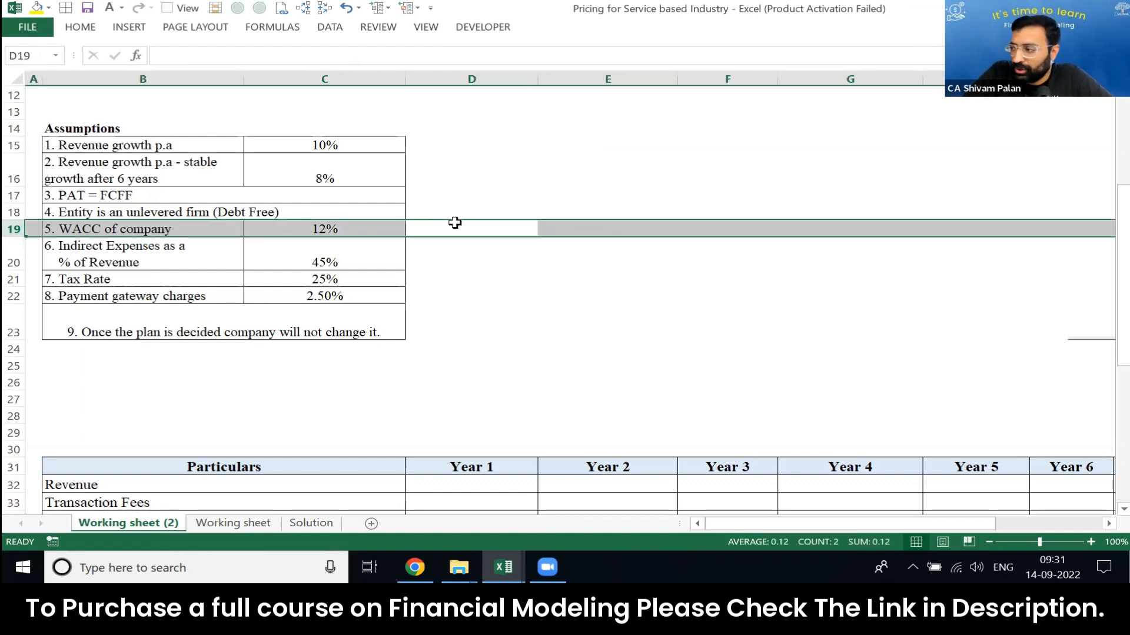
Step: Examine the indirect expenses, tax rate and payment gateway charges rows in the Assumptions table
key(Down)
key(shift+space)
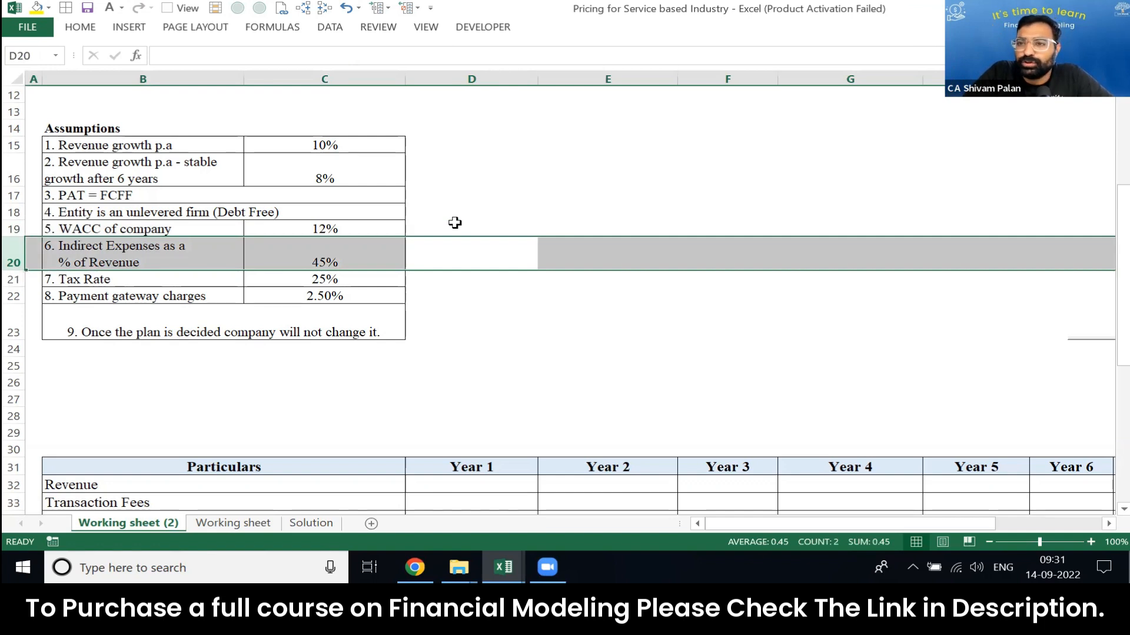
key(Left)
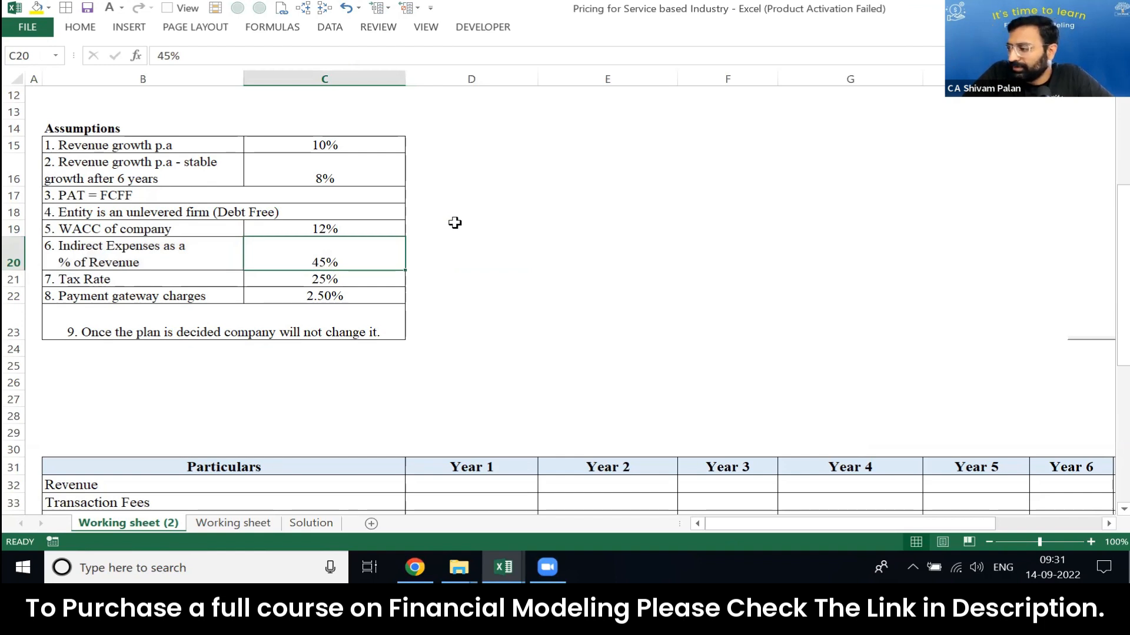
key(shift+Left)
key(Down)
key(shift+Left)
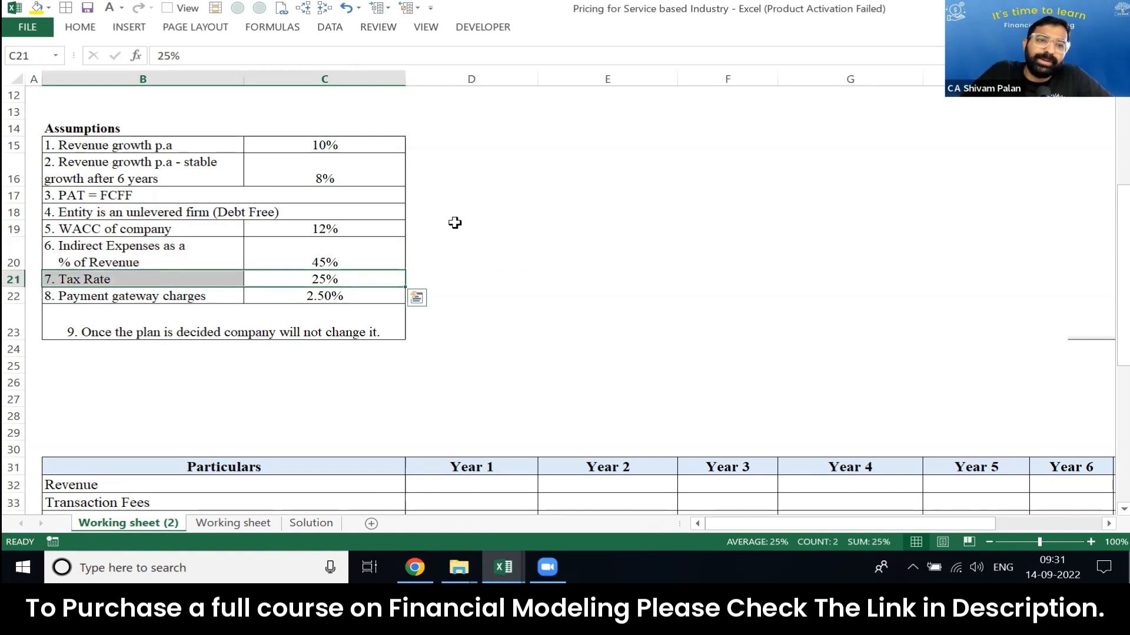
key(Down)
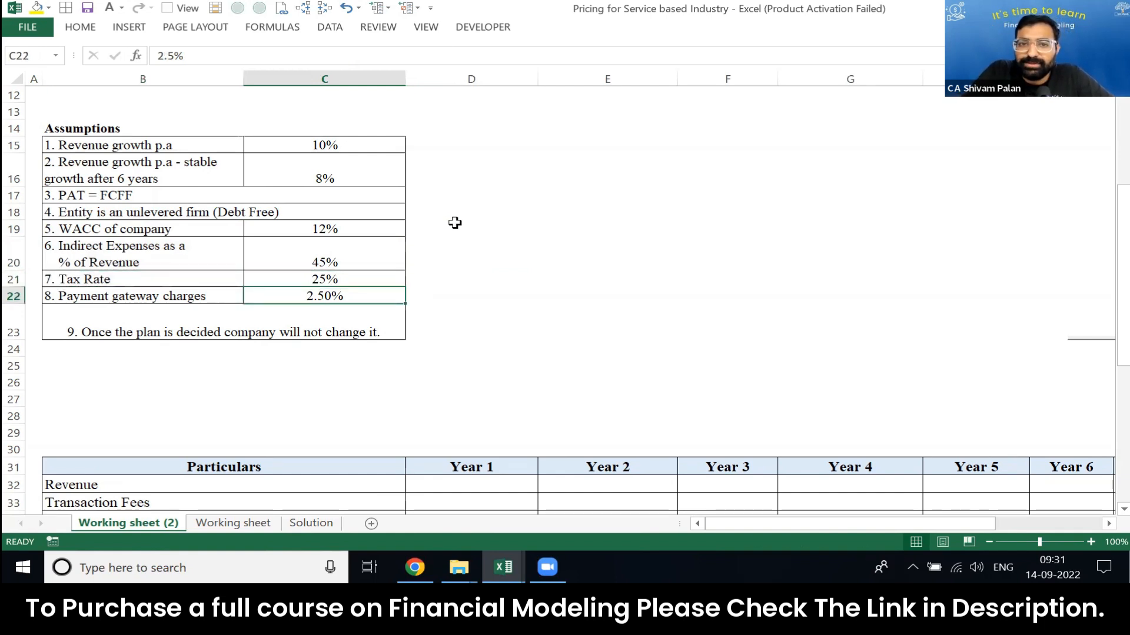
key(shift+Left)
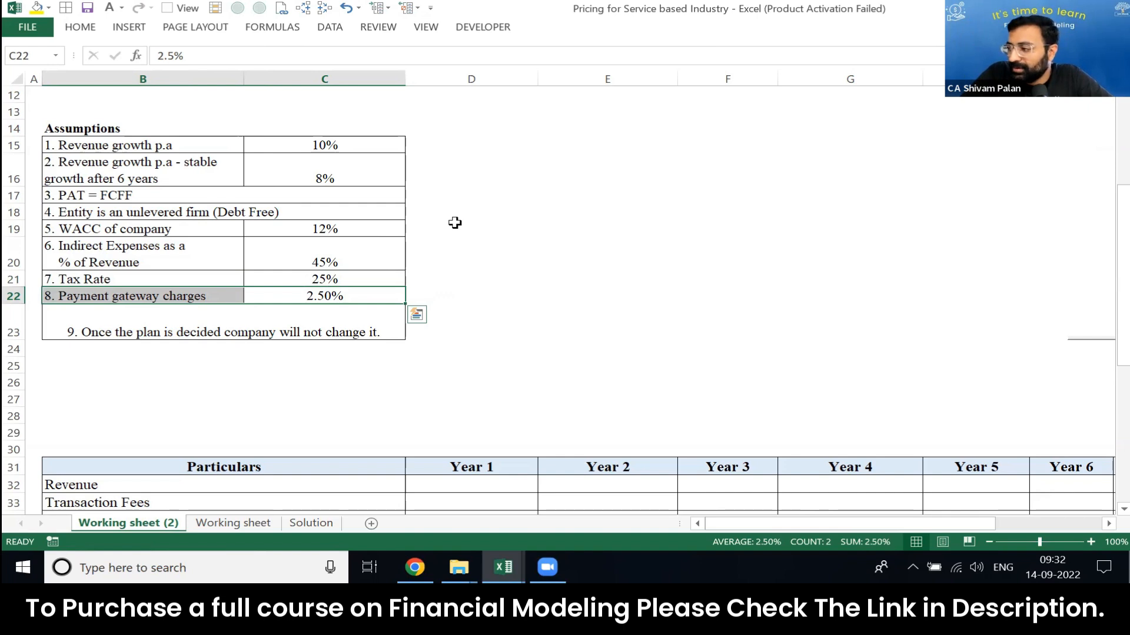
key(shift+space)
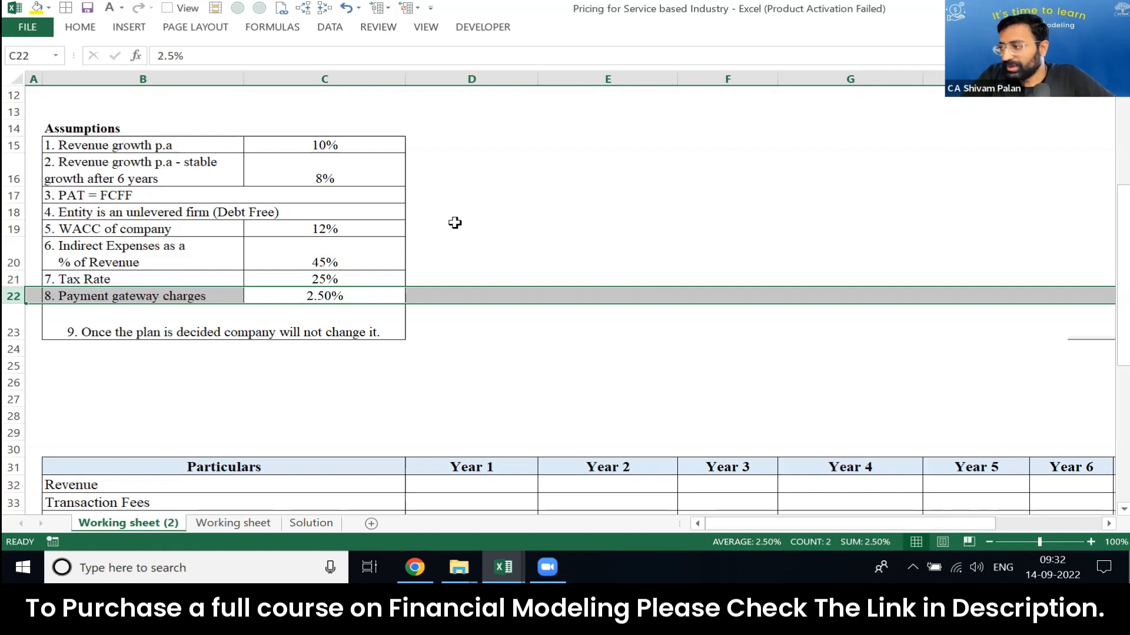
Step: Examine the assumption about not changing a decided plan, alongside the Launch plan's subscription price
key(Down)
key(shift+space)
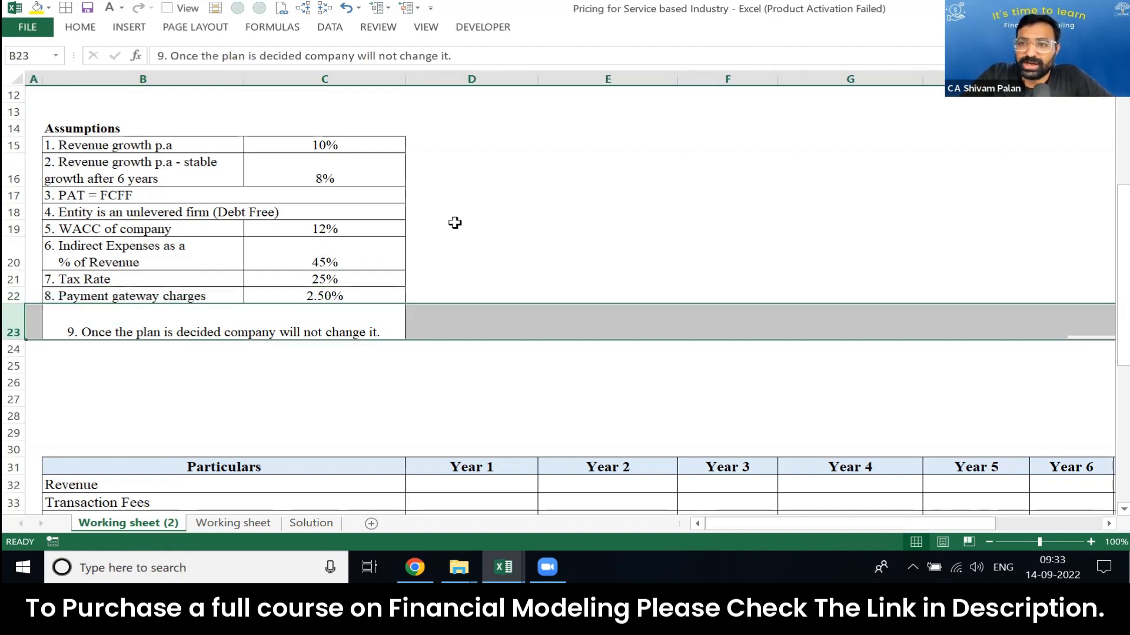
key(ctrl+Home)
key(Right)
key(Down)
key(Right)
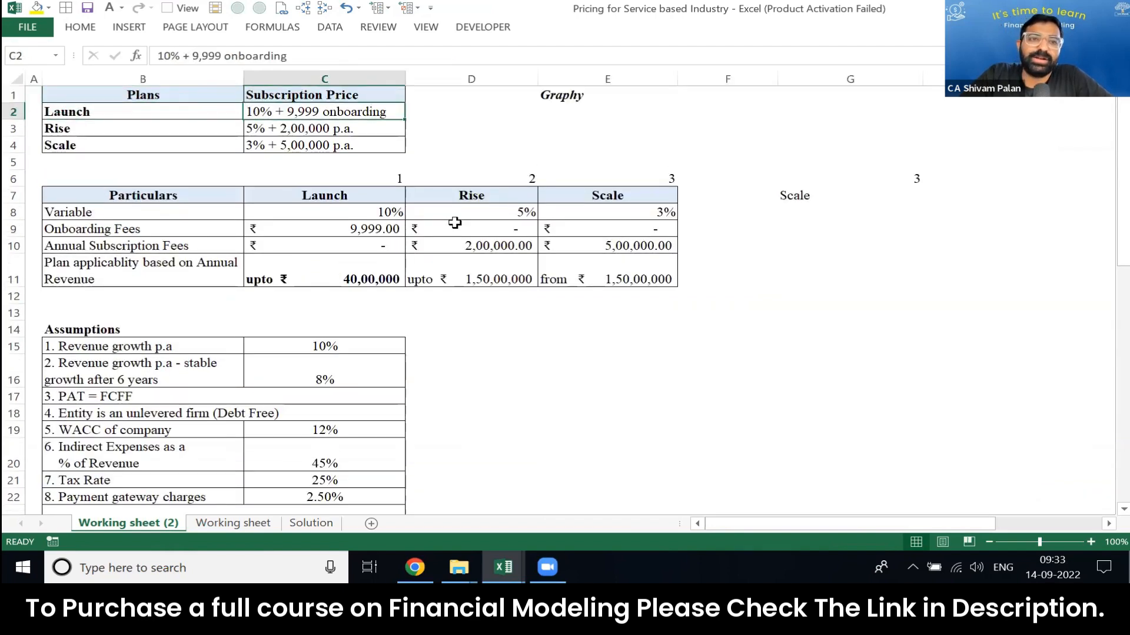
key(shift+Left)
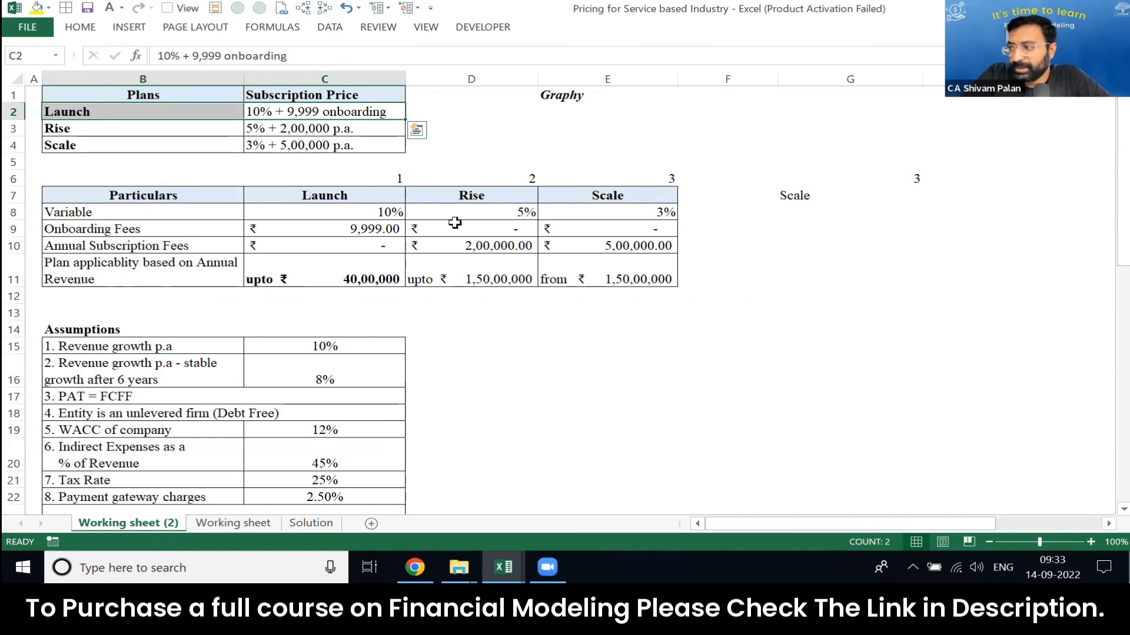
key(Page_Down)
key(Up)
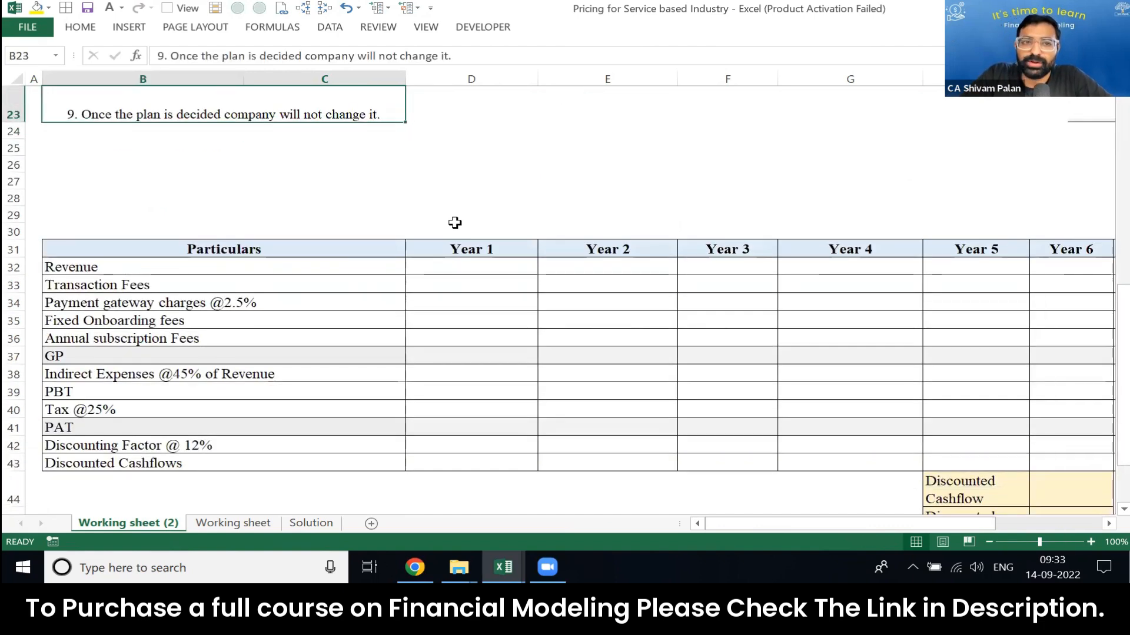
key(Right)
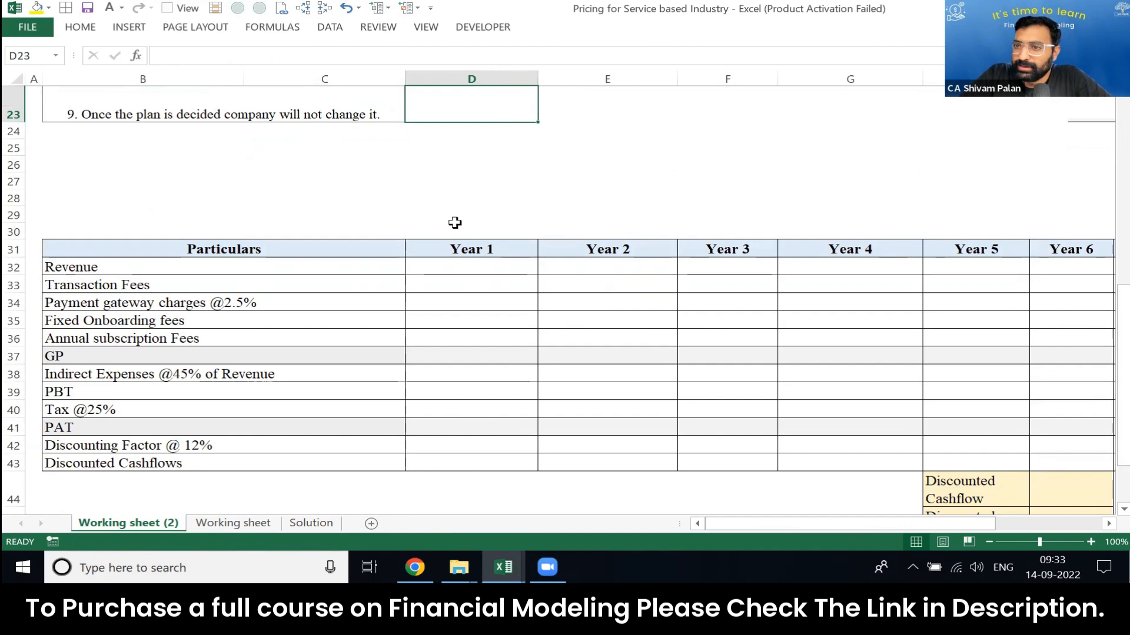
key(Left)
key(Left)
key(Right)
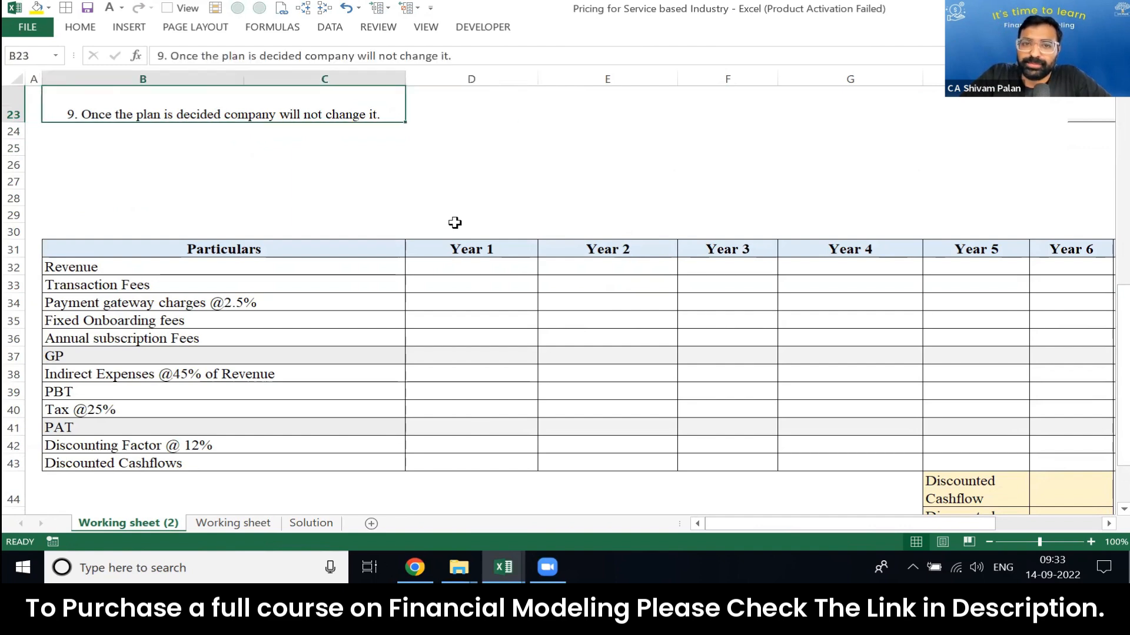
Step: Review the Plans table and the rows just below it, starting from the Launch plan
key(ctrl+Up)
key(ctrl+Up)
key(ctrl+Up)
key(ctrl+Up)
key(ctrl+Up)
key(Down)
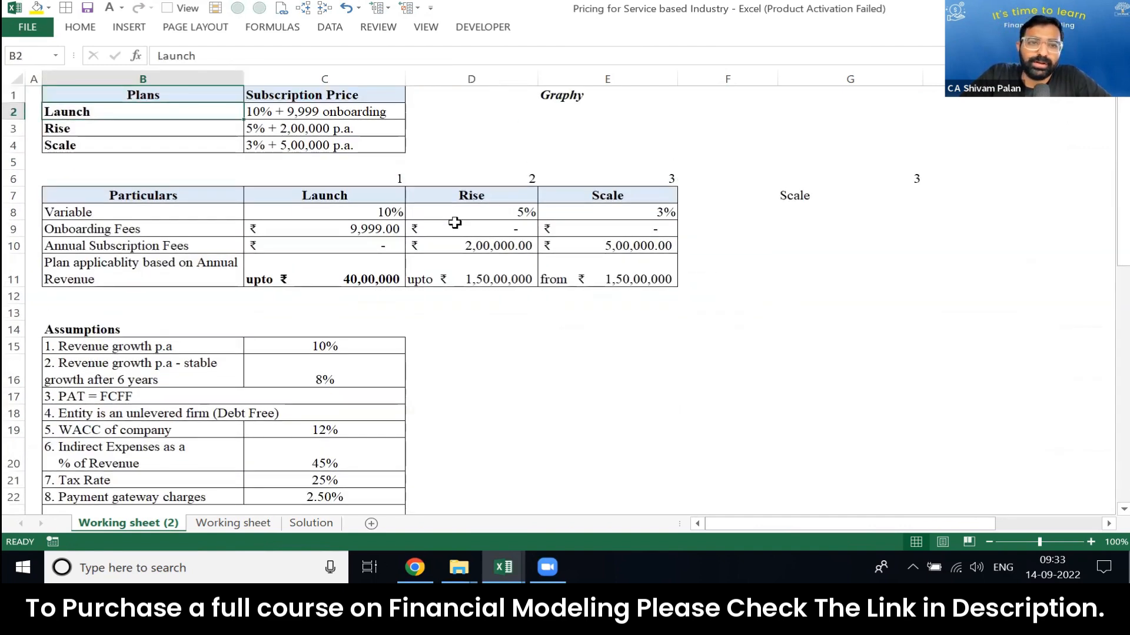
key(Right)
key(Down)
key(Down)
key(Down)
key(Down)
key(Down)
key(Down)
key(Down)
key(Down)
key(Down)
key(shift+space)
key(Up)
key(Up)
key(Up)
key(Up)
key(Up)
key(Up)
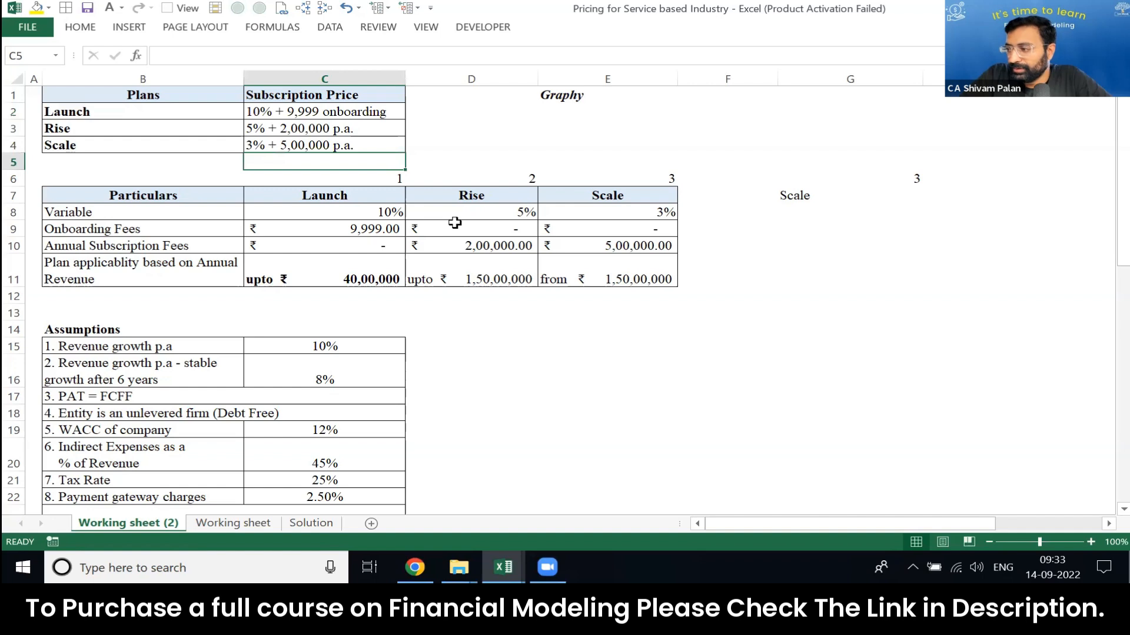
Step: Write the Launch versus Rise break-even equation 10x+9999=5x+2000000 in cell E3
key(Right)
key(Right)
key(Up)
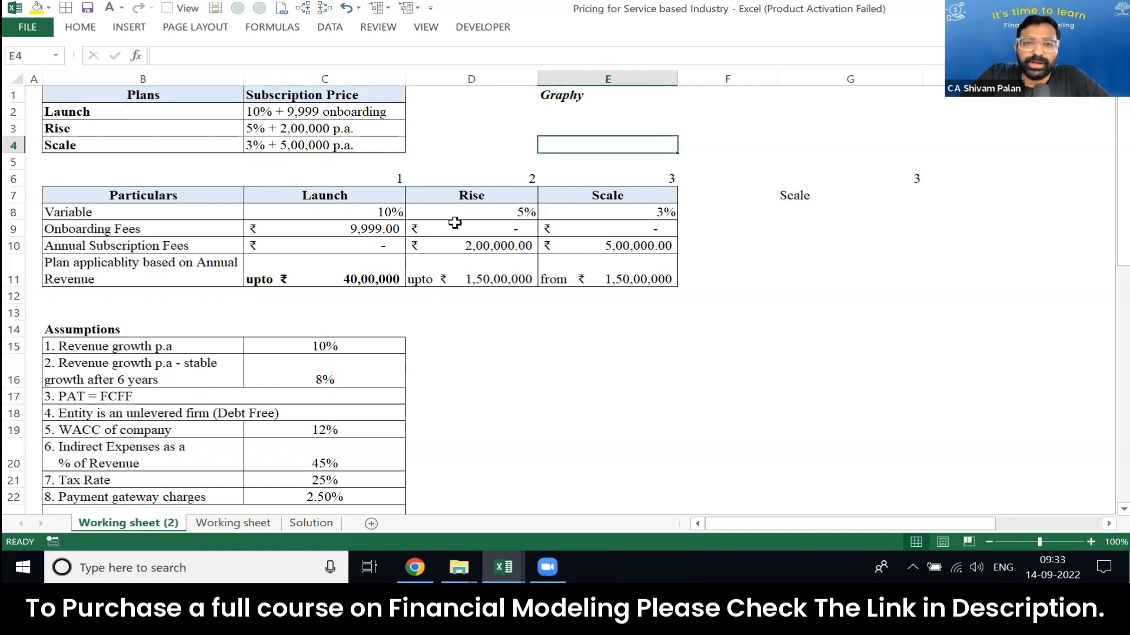
key(Up)
key(Left)
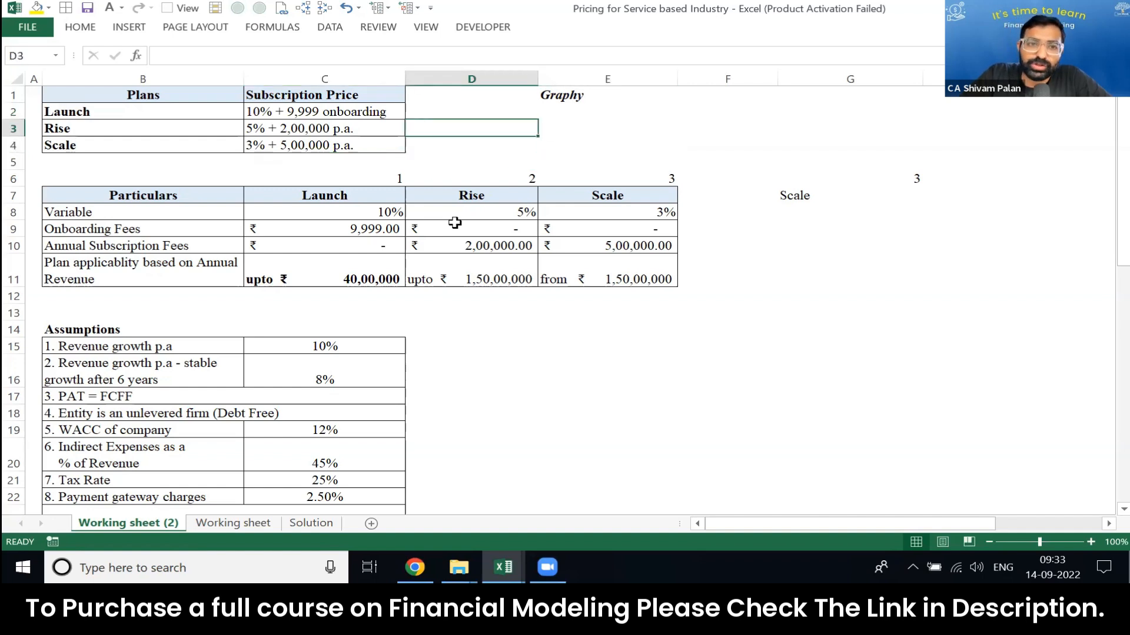
key(Right)
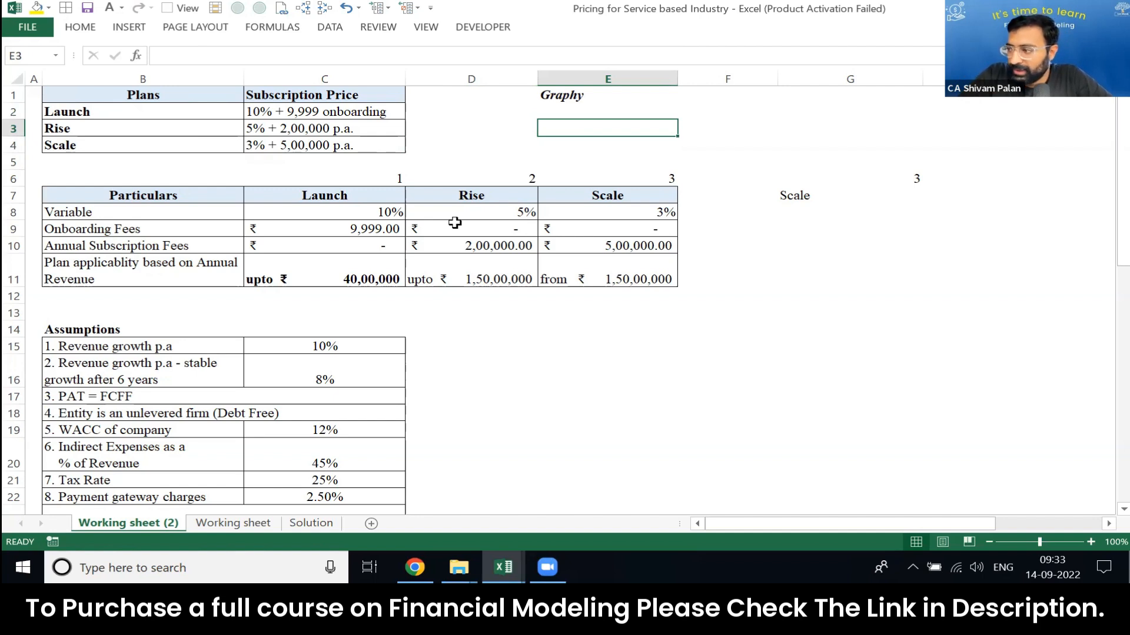
text(10)
text(x+)
text(99999\)
key(BackSpace)
key(BackSpace)
text(=)
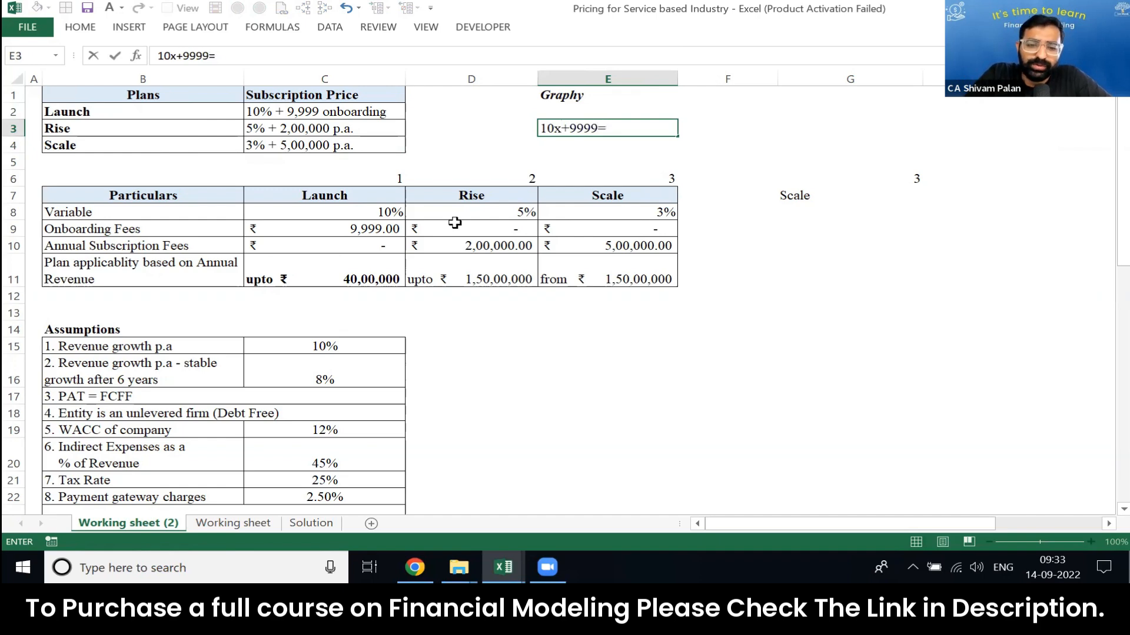
text(5x)
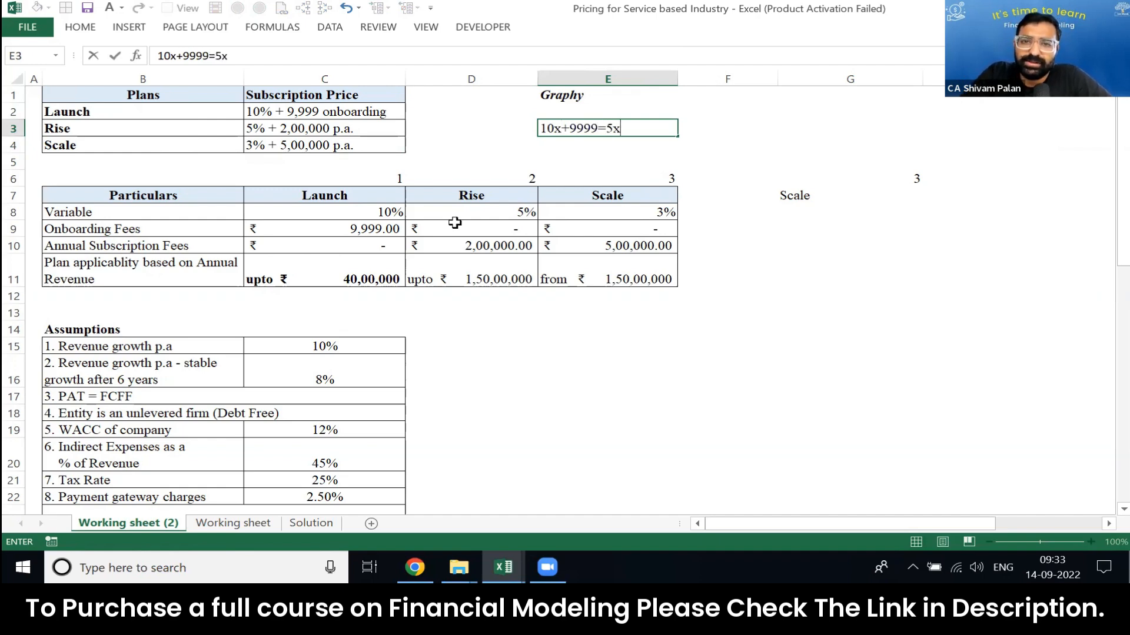
text(+20000000)
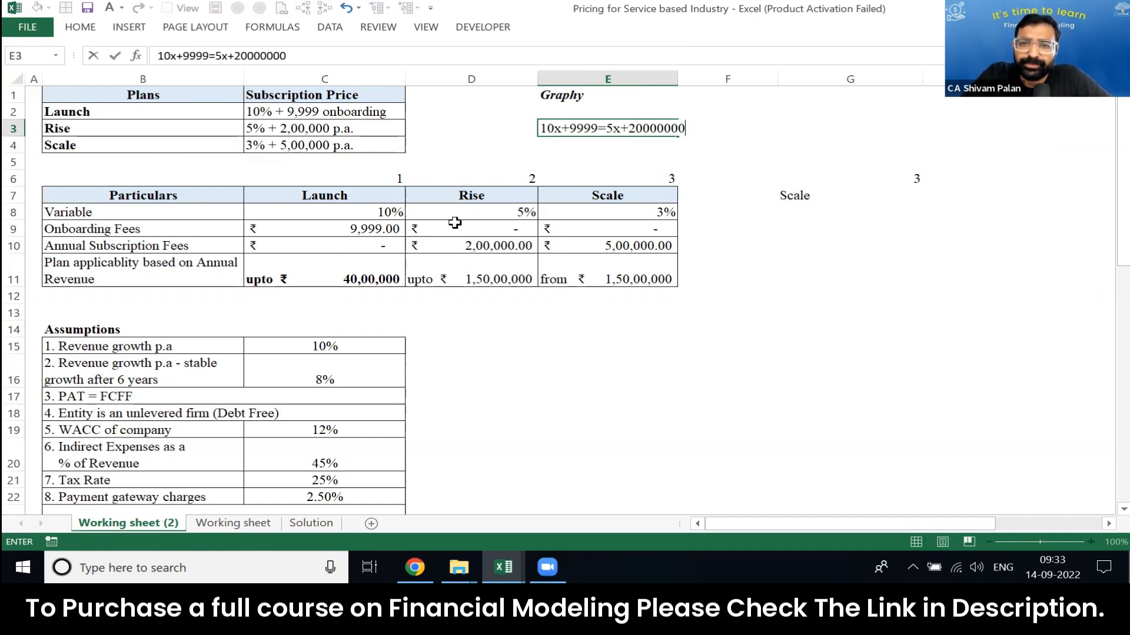
Step: Convert the percentages in the E3 equation to decimals, making the x terms 0.10x and 0.05x
key(F2)
key(Left)
key(Left)
key(Left)
key(Left)
key(Left)
key(Left)
key(Left)
key(Left)
key(Left)
key(Left)
key(Left)
key(Left)
key(Left)
key(Left)
text(0.0)
key(Home)
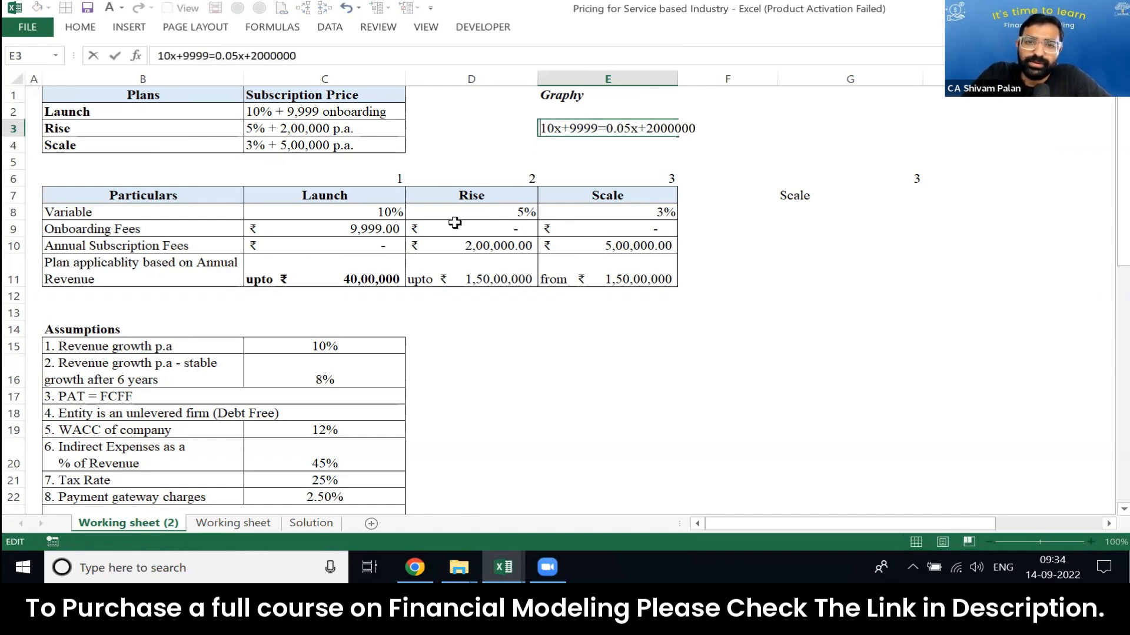
text(0.)
key(ctrl+Return)
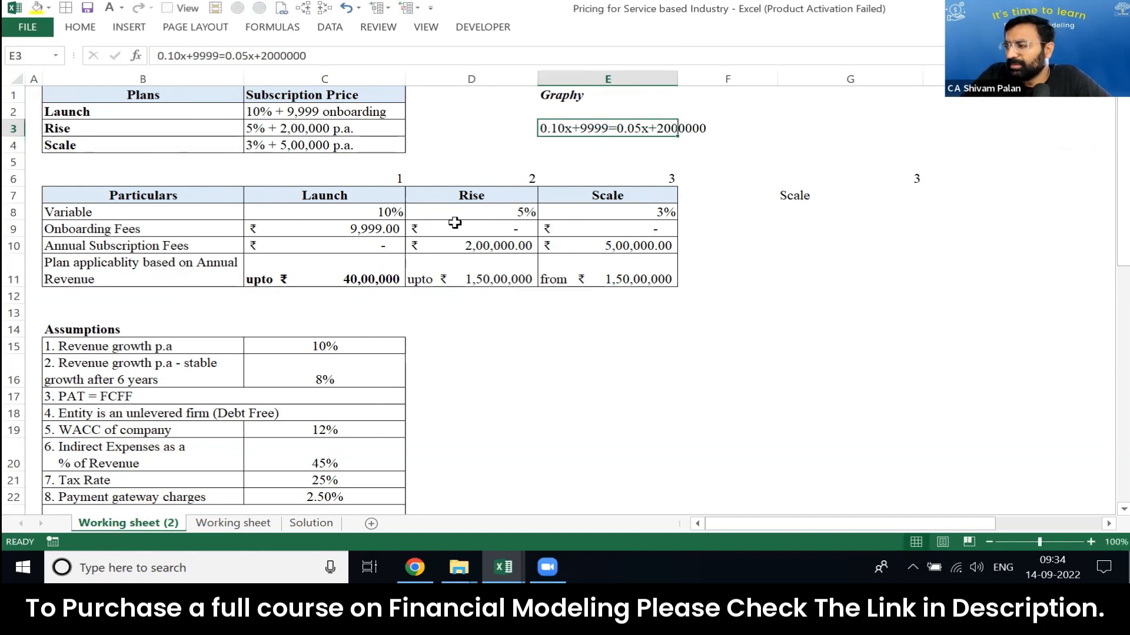
key(Down)
key(shift+space)
key(Up)
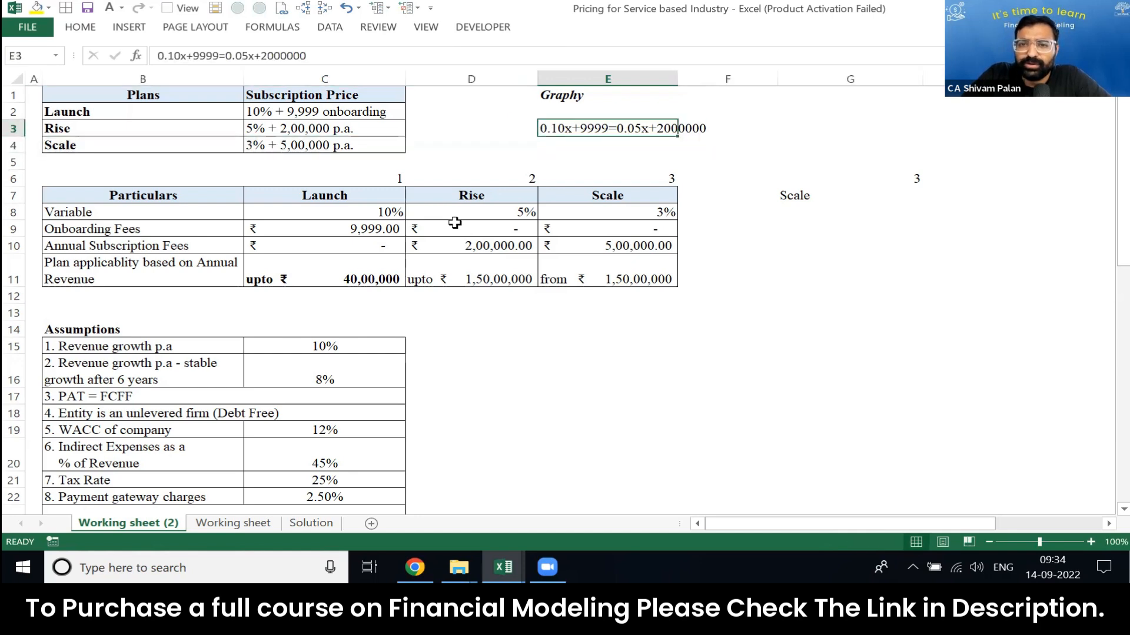
key(Down)
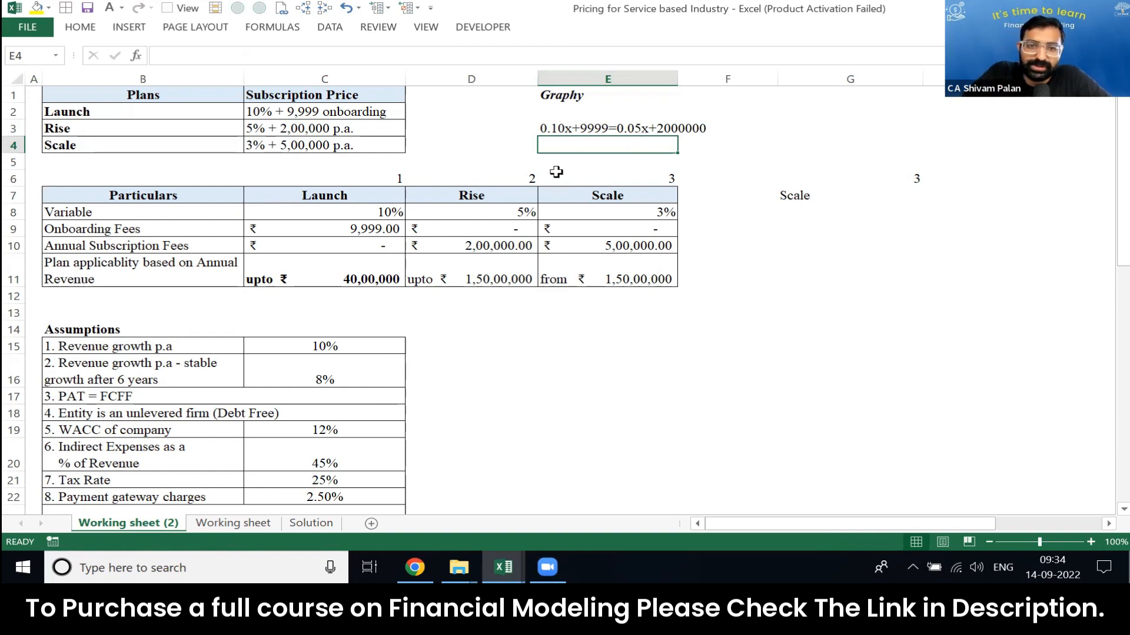
Step: Remove the +9999 onboarding fee from the E3 equation, leaving 0.10x=0.05x+2000000
key(Up)
key(F2)
key(Left)
key(Left)
key(Left)
key(Left)
key(Left)
key(Left)
key(Left)
key(Left)
key(Left)
key(Left)
key(Left)
key(Left)
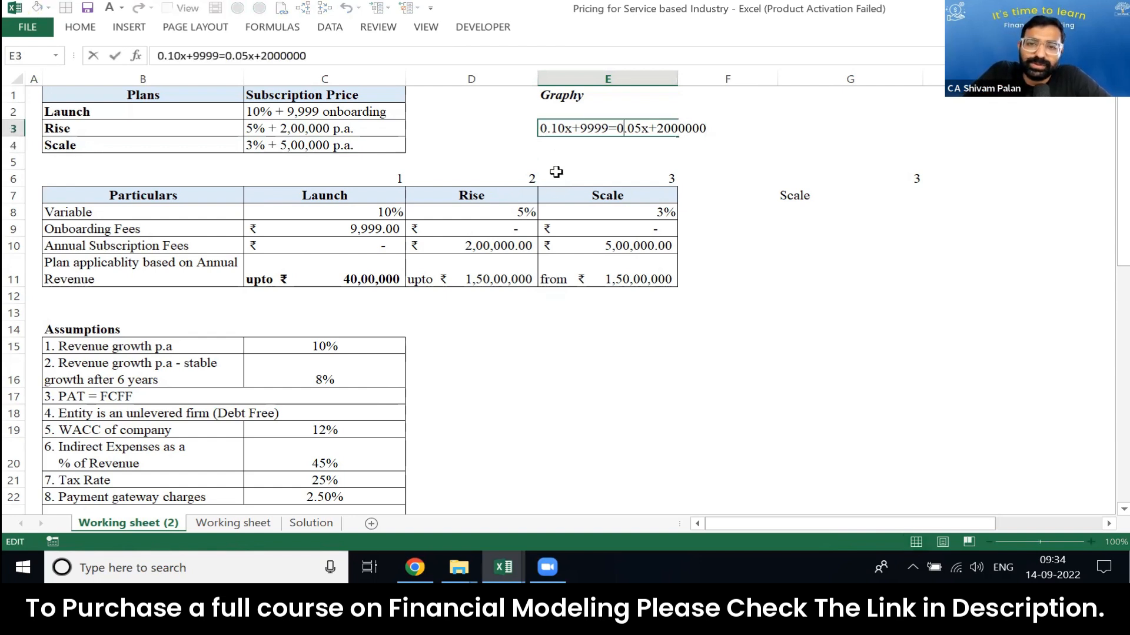
key(BackSpace)
key(BackSpace)
key(BackSpace)
key(BackSpace)
key(BackSpace)
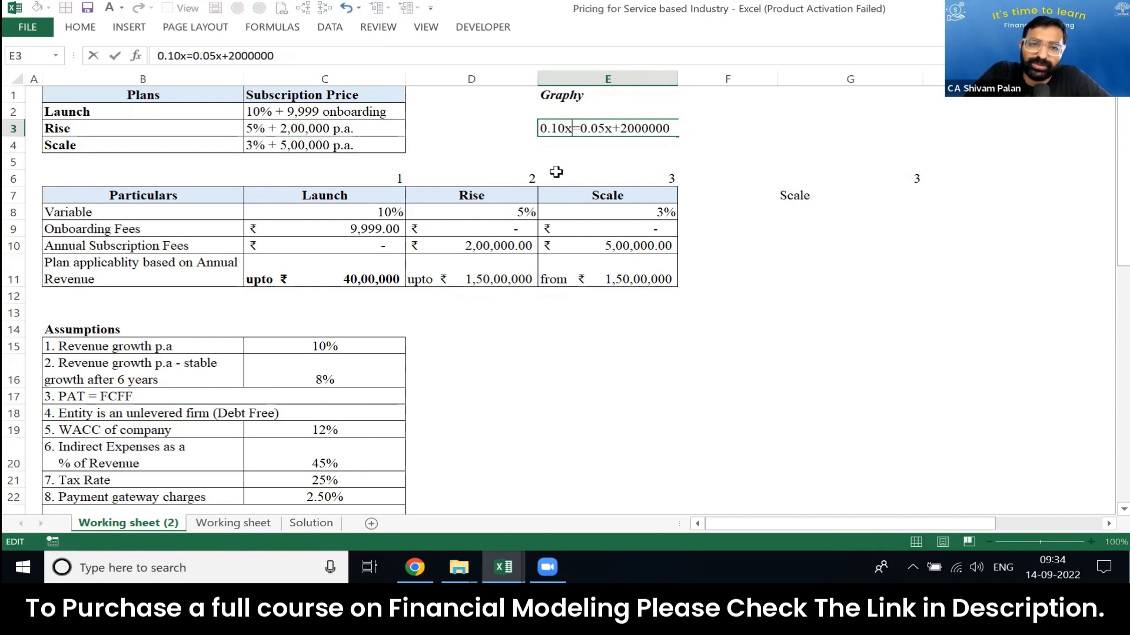
key(Return)
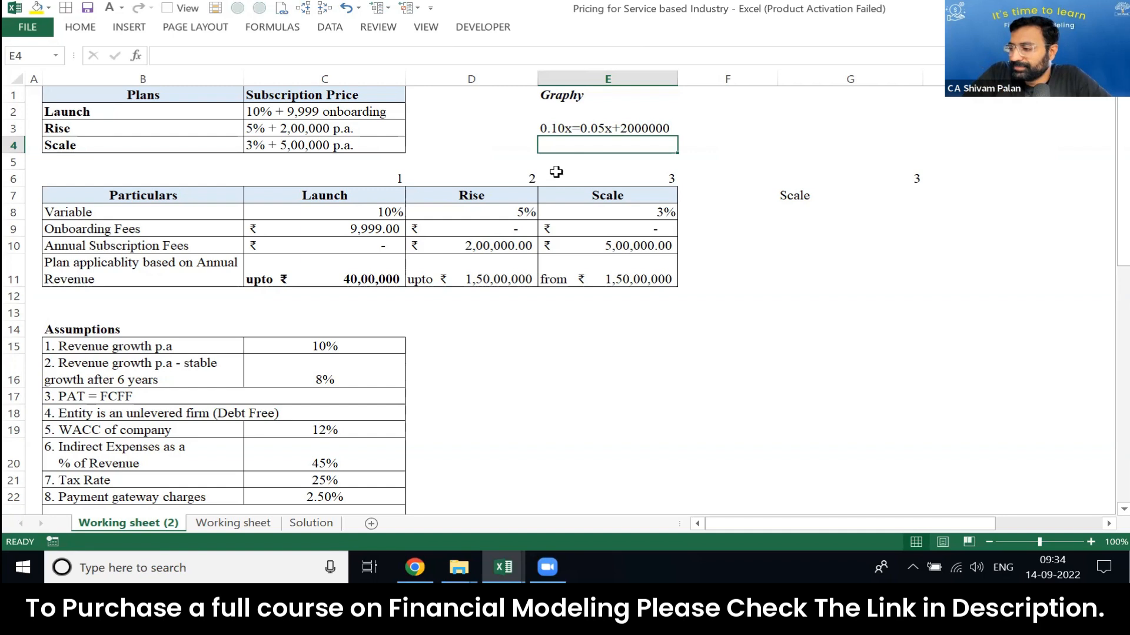
Step: Examine the Launch plan's annual revenue limit together with its variable, onboarding and subscription fees
key(Left)
key(Left)
key(Down)
key(Down)
key(Down)
key(Down)
key(Down)
key(Down)
key(Down)
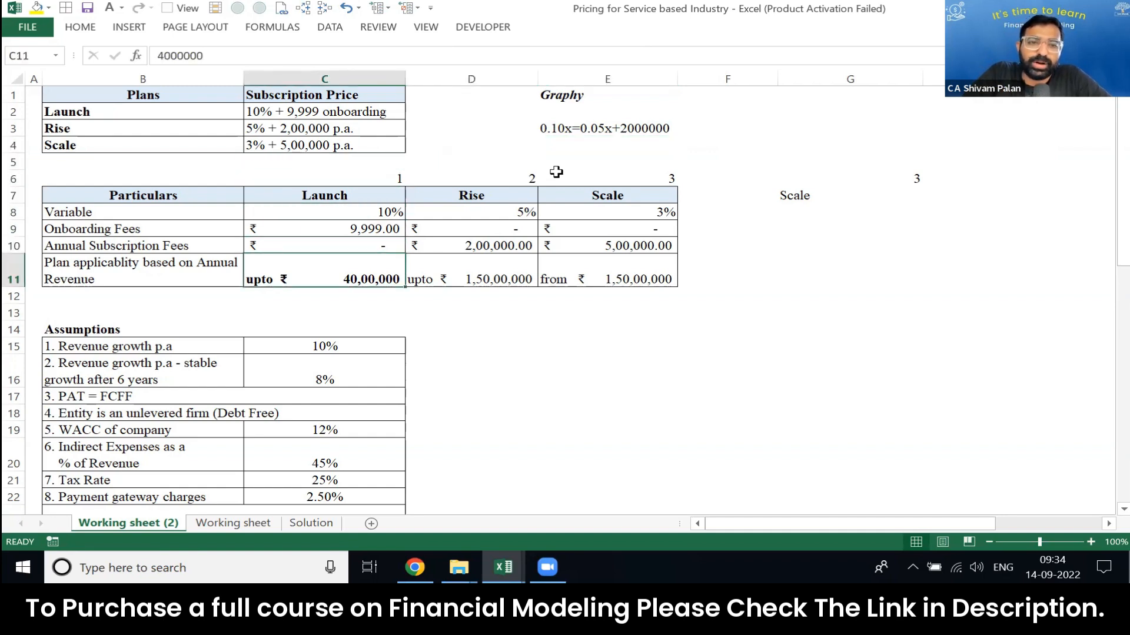
key(shift+Up)
key(shift+Up)
key(shift+Up)
key(shift+Up)
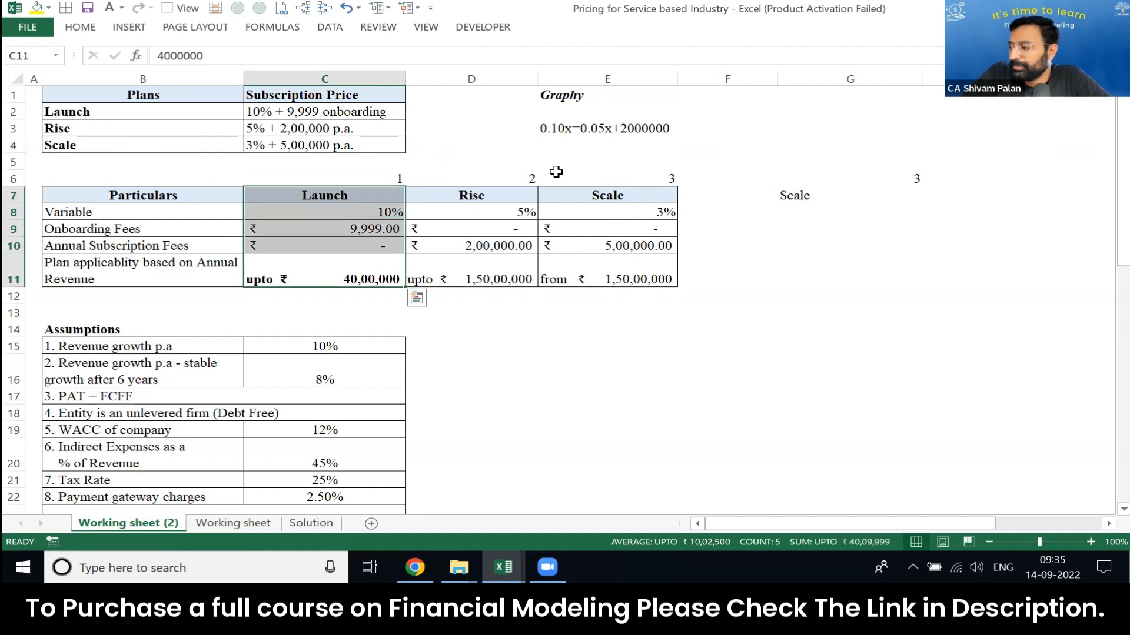
key(shift+Left)
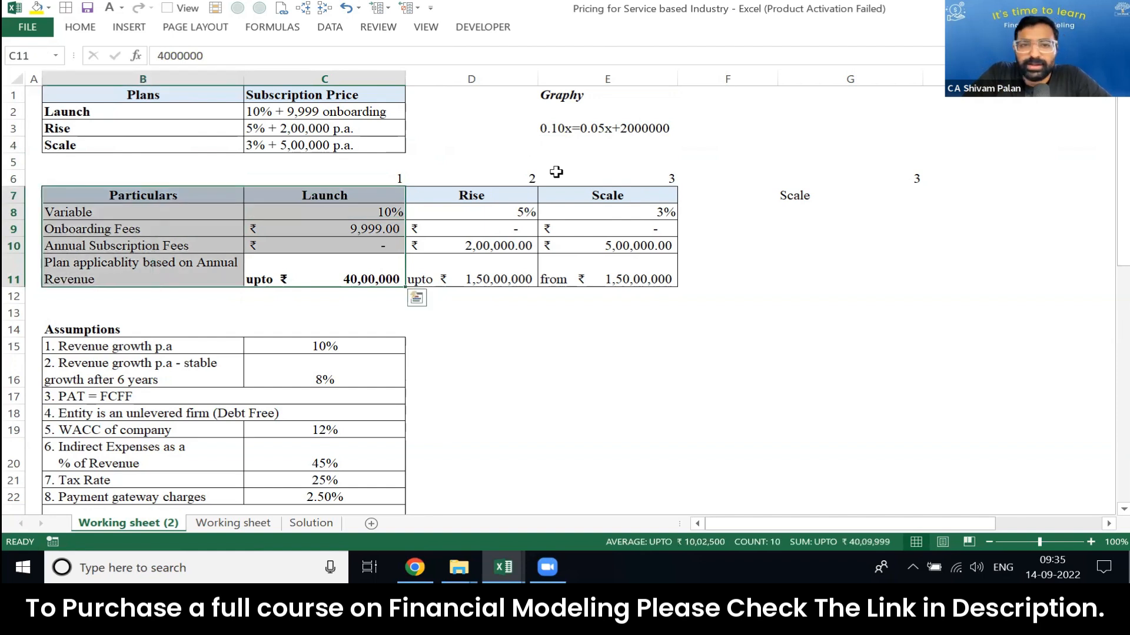
Step: Examine the Launch plan's onboarding fee in the Particulars table
key(Up)
key(Up)
key(shift+Left)
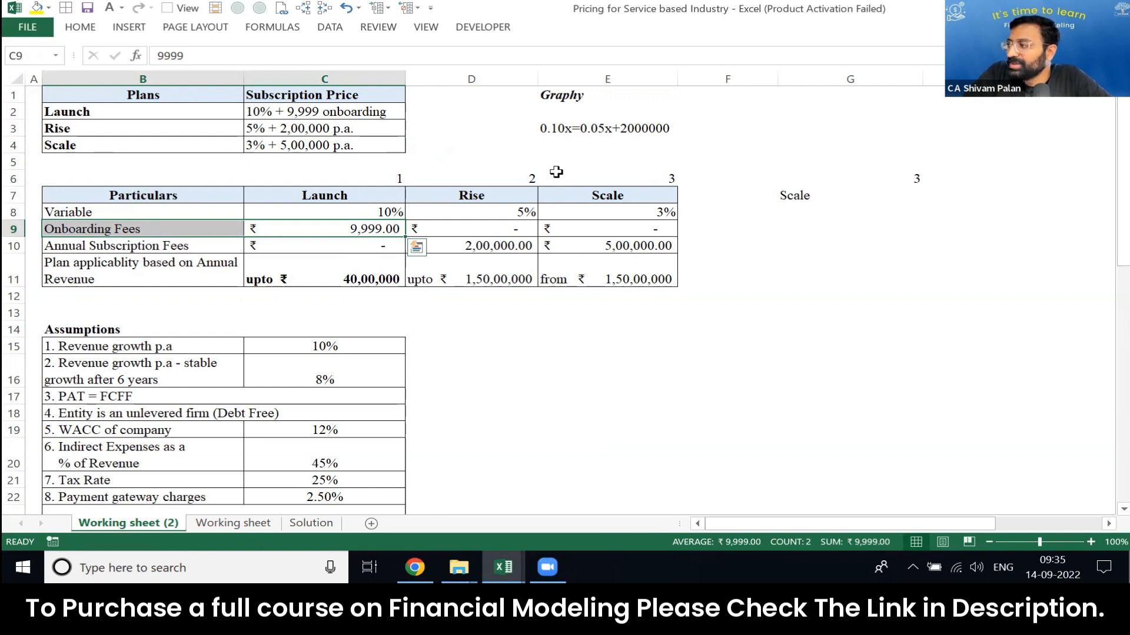
key(shift+Right)
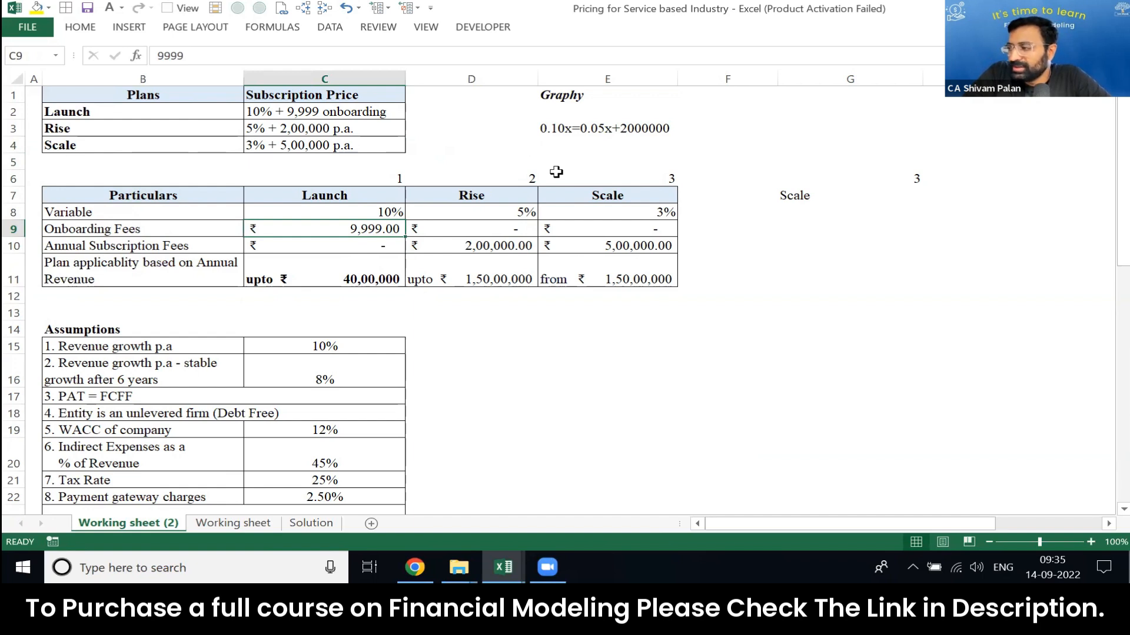
key(shift+Left)
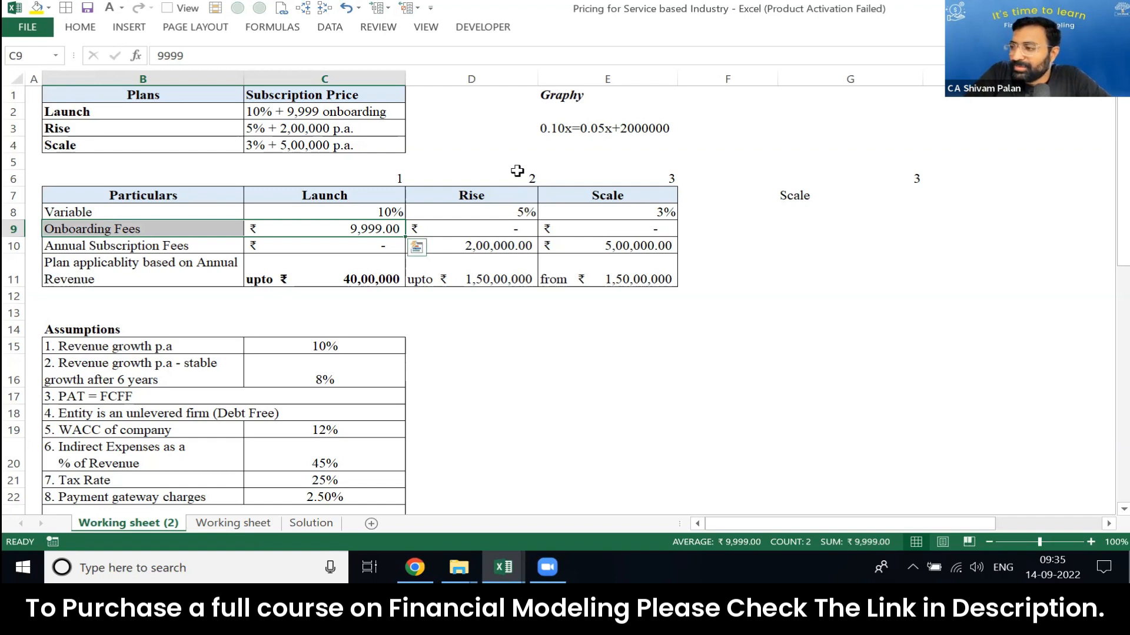
key(Up)
key(Up)
key(Up)
key(Down)
key(Down)
key(Down)
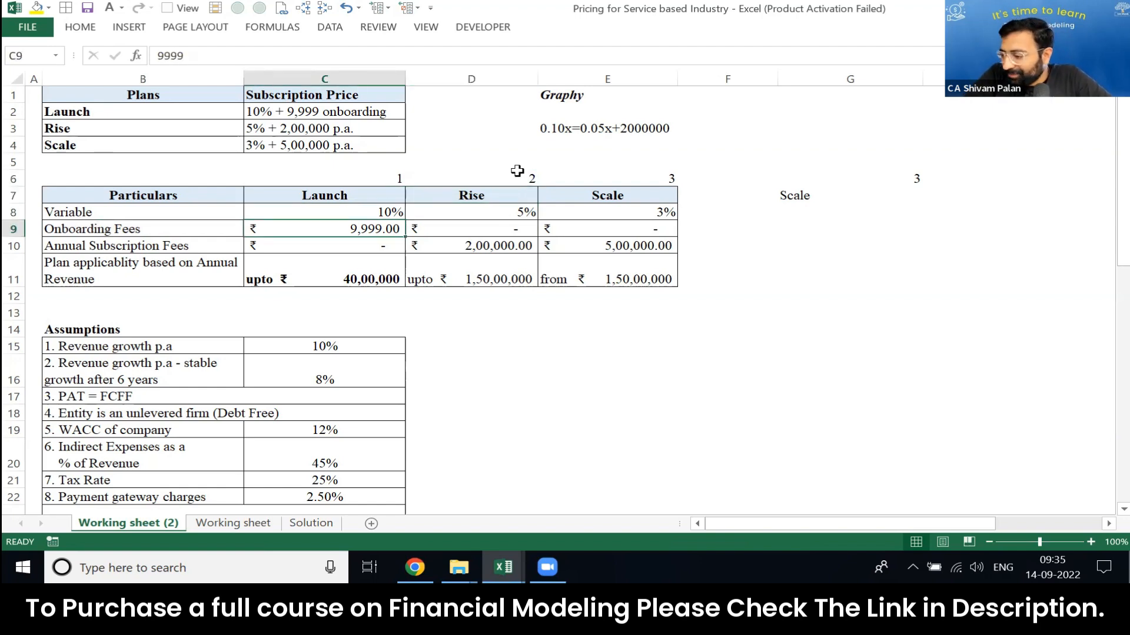
key(shift+Left)
key(ctrl+v)
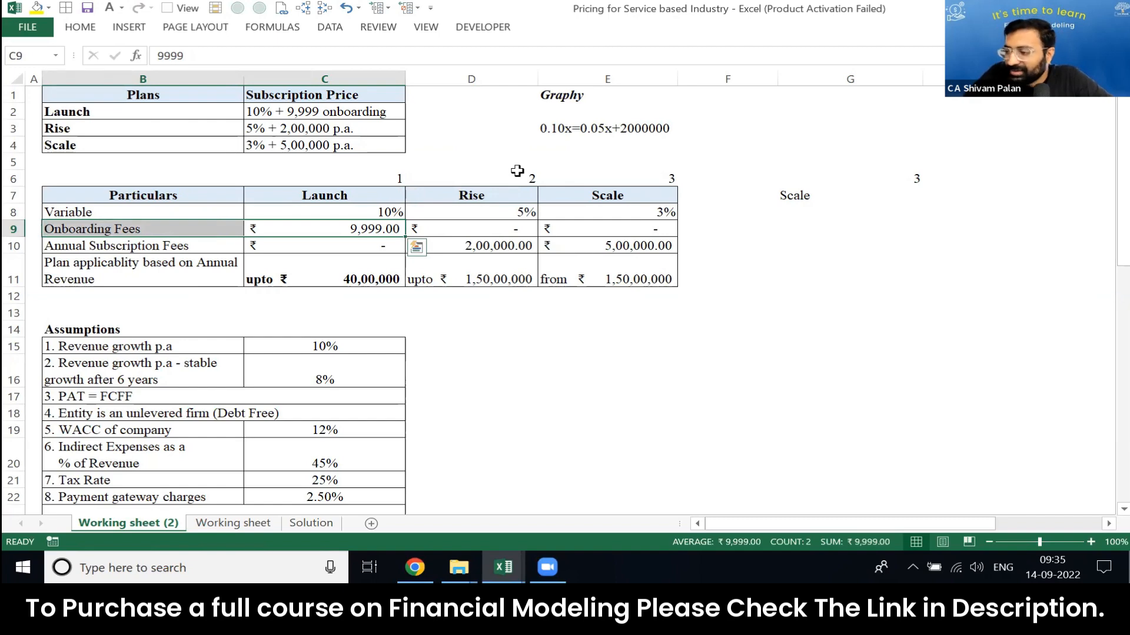
Step: Write the Rise versus Scale break-even equation 0.05x+200000=0.03x+500000 in E4
key(Up)
key(Right)
key(Up)
key(Up)
key(Up)
key(Up)
key(Right)
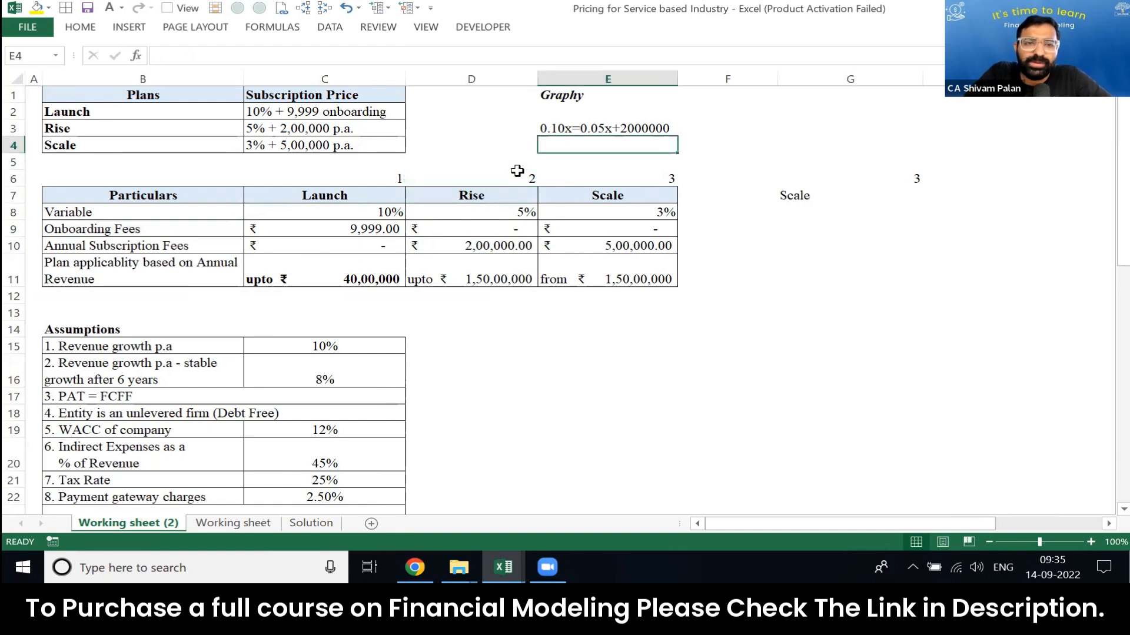
text(0.0)
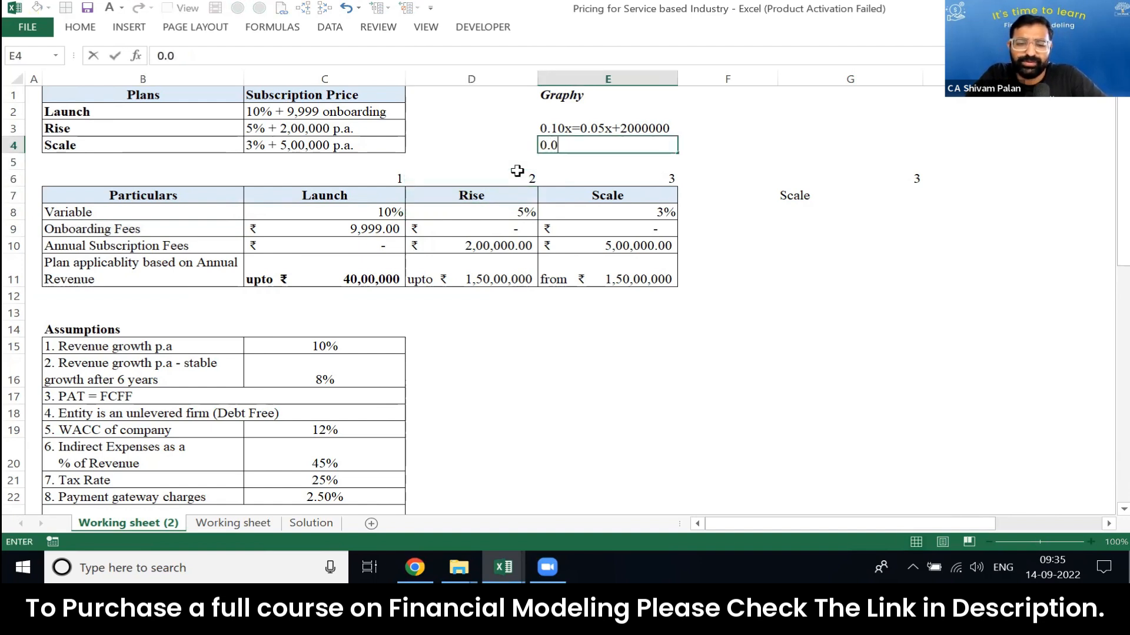
text(5x+)
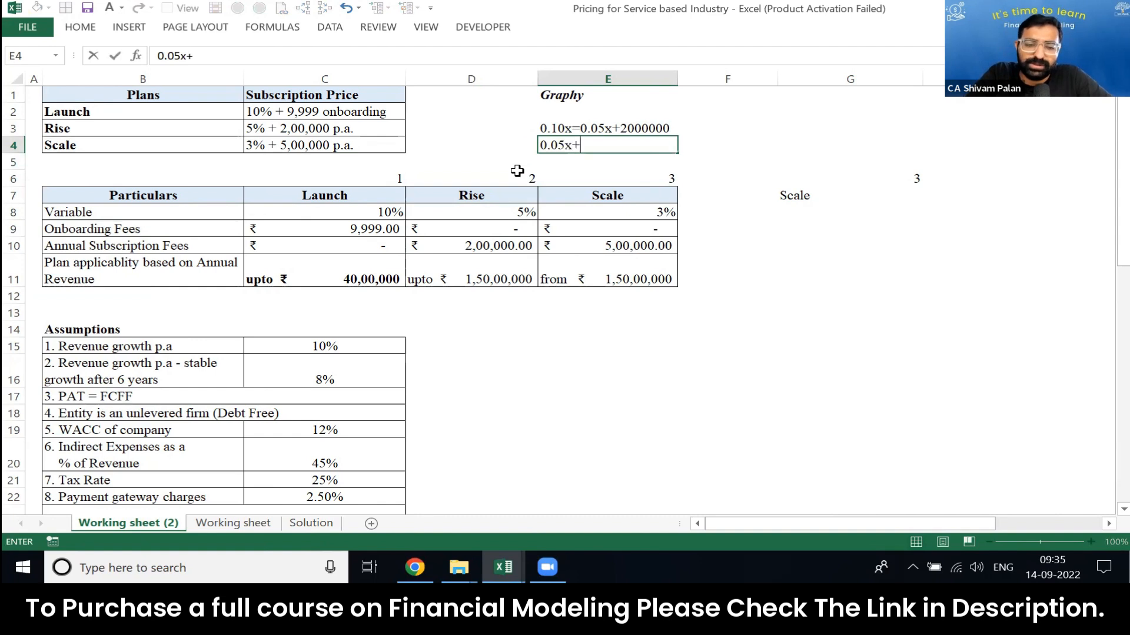
text(200000)
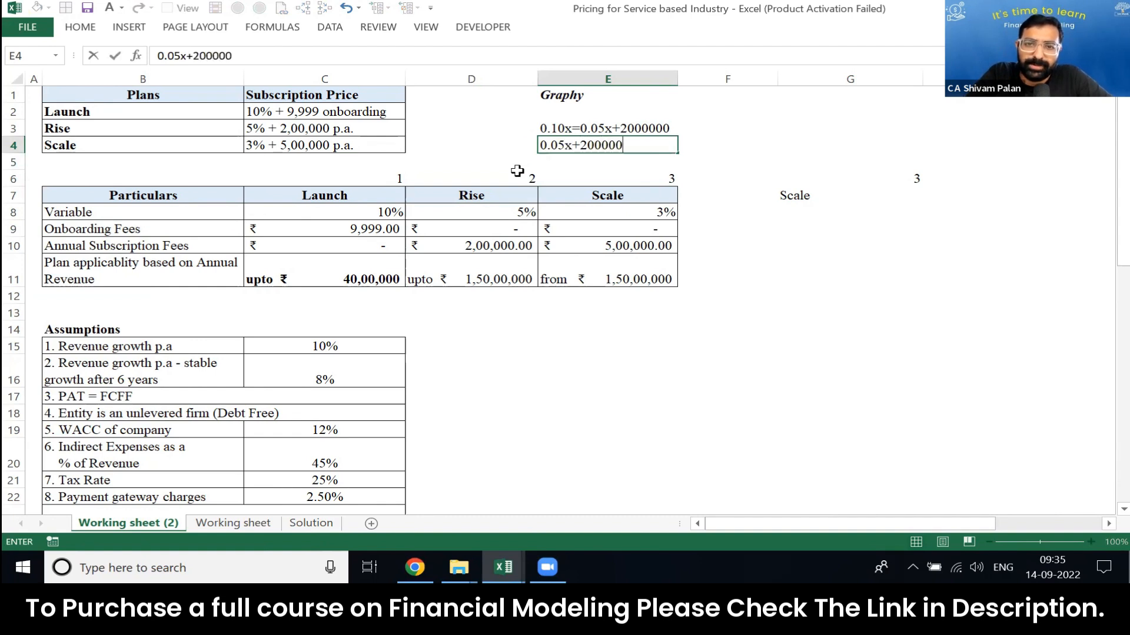
text(=0.03x)
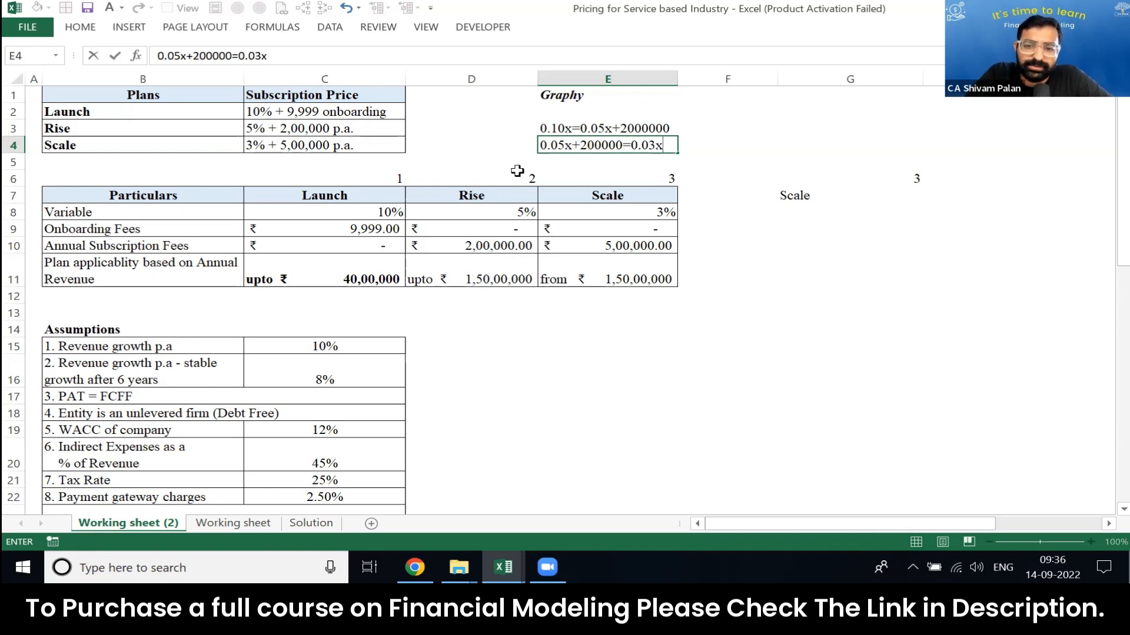
text(+500000)
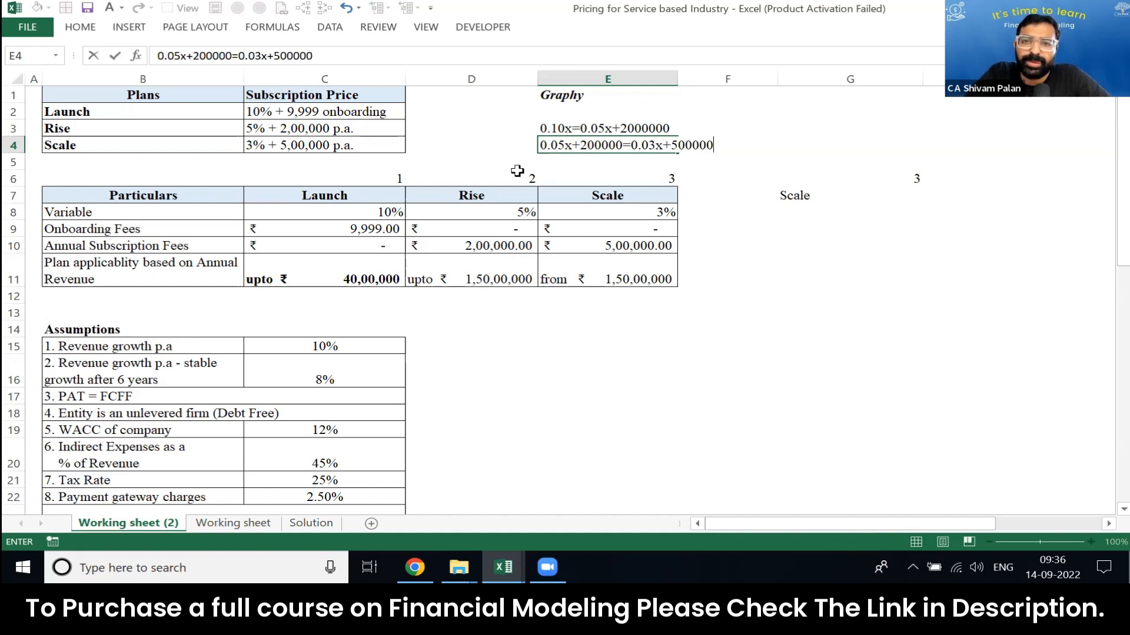
key(Return)
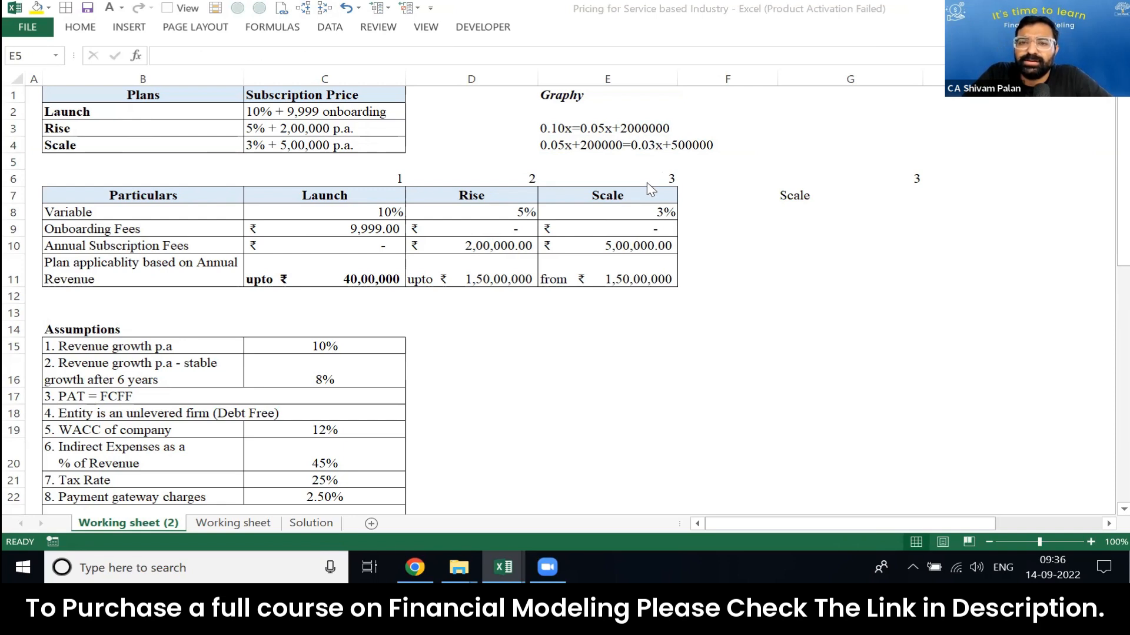
Step: Examine the model assumptions, the yearly projection table and the two break-even equations under Graphy
click(659, 144)
key(Right)
key(Left)
key(Down)
key(Down)
key(Down)
key(Down)
key(Down)
key(Down)
key(Down)
key(Down)
key(Left)
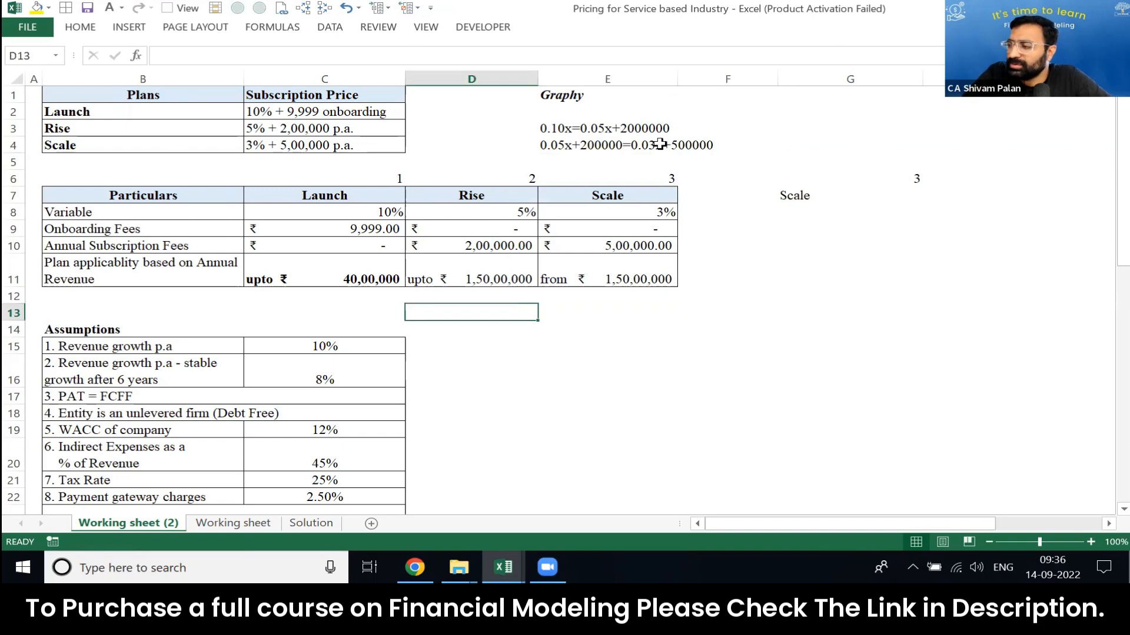
key(Down)
key(Left)
key(Down)
key(Down)
key(Down)
key(Down)
key(Down)
key(Down)
key(Down)
key(Down)
key(Down)
key(Down)
key(Down)
key(Down)
key(Down)
key(Left)
key(Down)
key(Down)
key(Down)
key(Down)
key(Down)
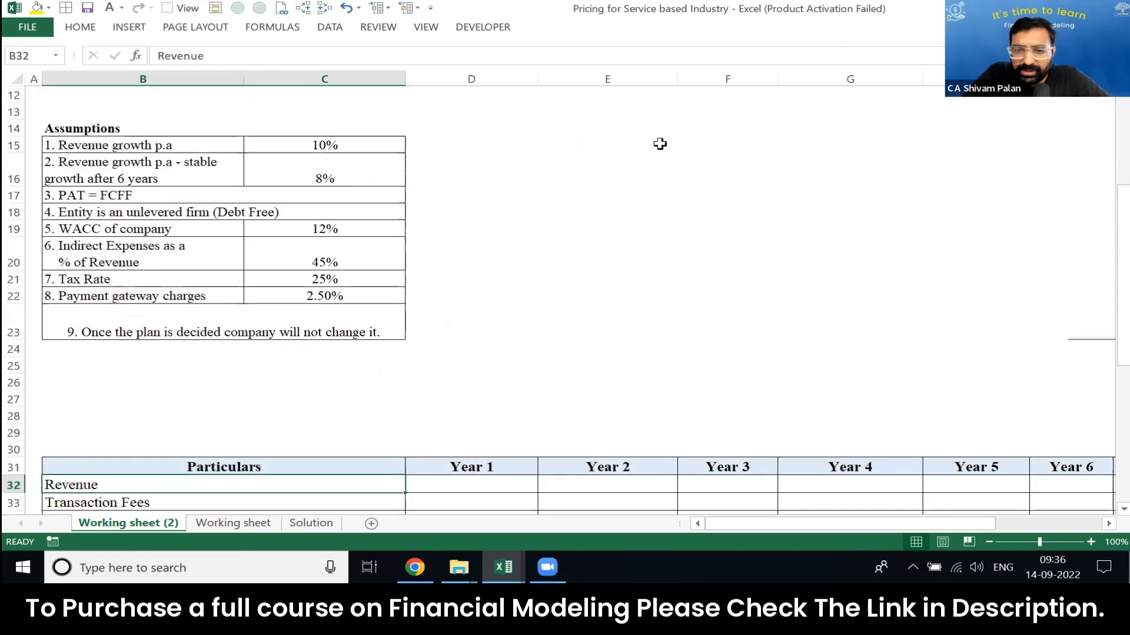
key(Up)
key(Up)
key(Up)
key(Up)
key(Up)
key(Up)
key(Up)
key(Up)
key(Up)
key(Up)
key(Up)
key(Up)
key(Up)
key(Up)
key(Up)
key(Up)
key(Up)
key(Up)
key(Up)
key(Up)
key(Right)
key(Up)
key(Up)
key(Up)
key(Up)
key(Up)
key(Up)
key(Up)
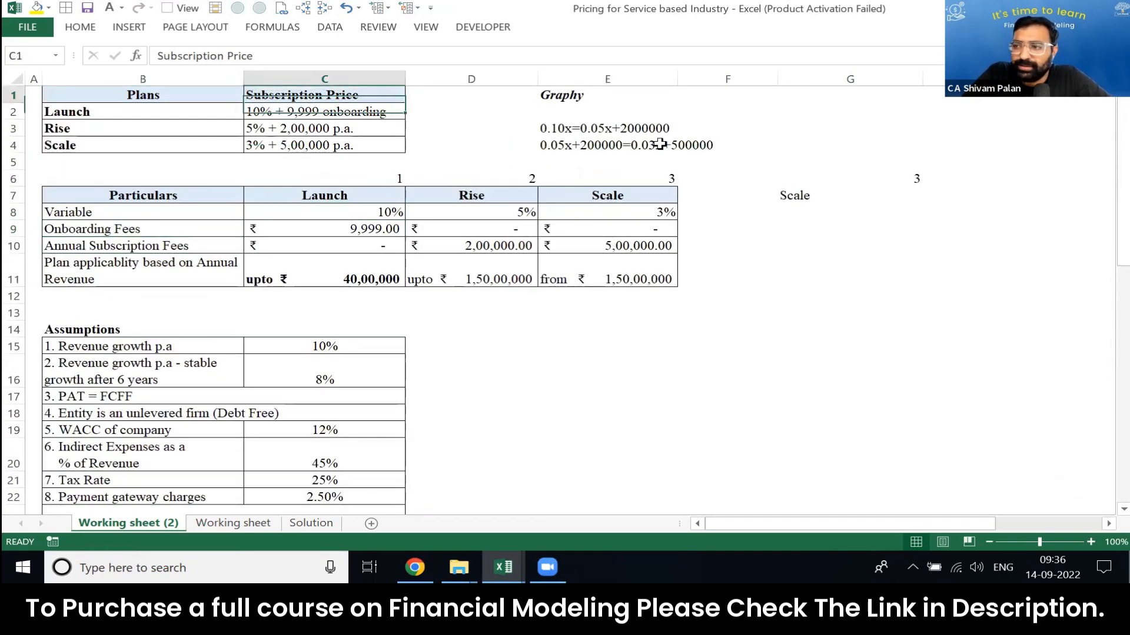
key(Right)
key(Right)
key(Right)
key(Down)
key(Down)
key(Left)
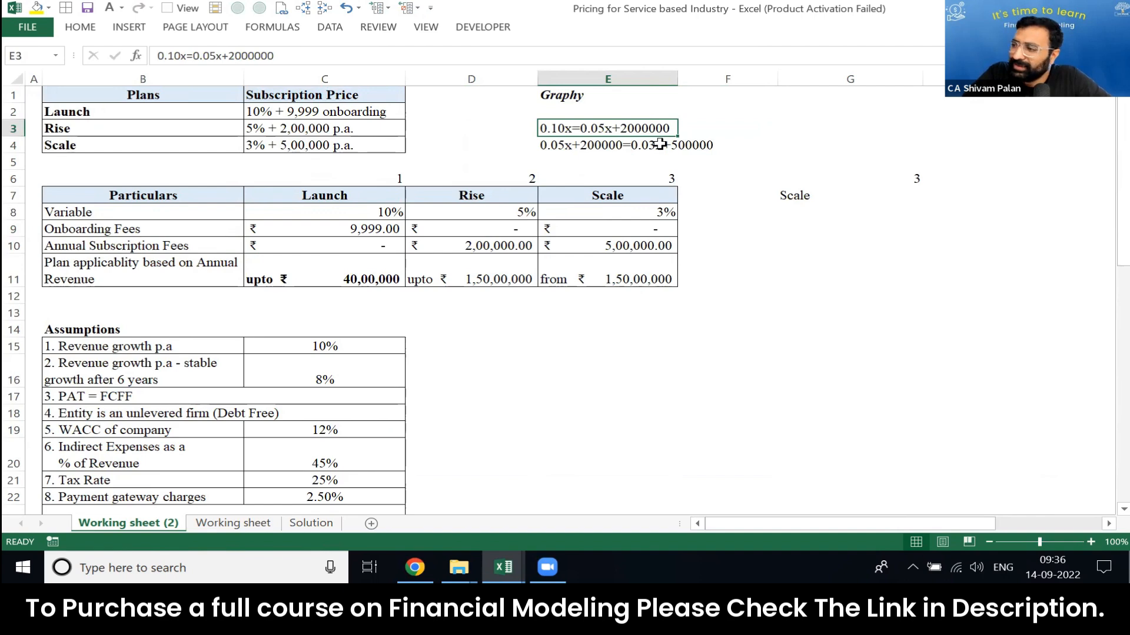
key(Right)
key(Right)
key(Down)
key(Down)
key(Down)
key(Down)
key(Down)
key(Down)
key(Down)
key(Down)
key(Down)
key(Down)
key(Down)
key(Down)
key(Down)
key(Down)
key(Down)
key(Down)
key(Down)
key(Down)
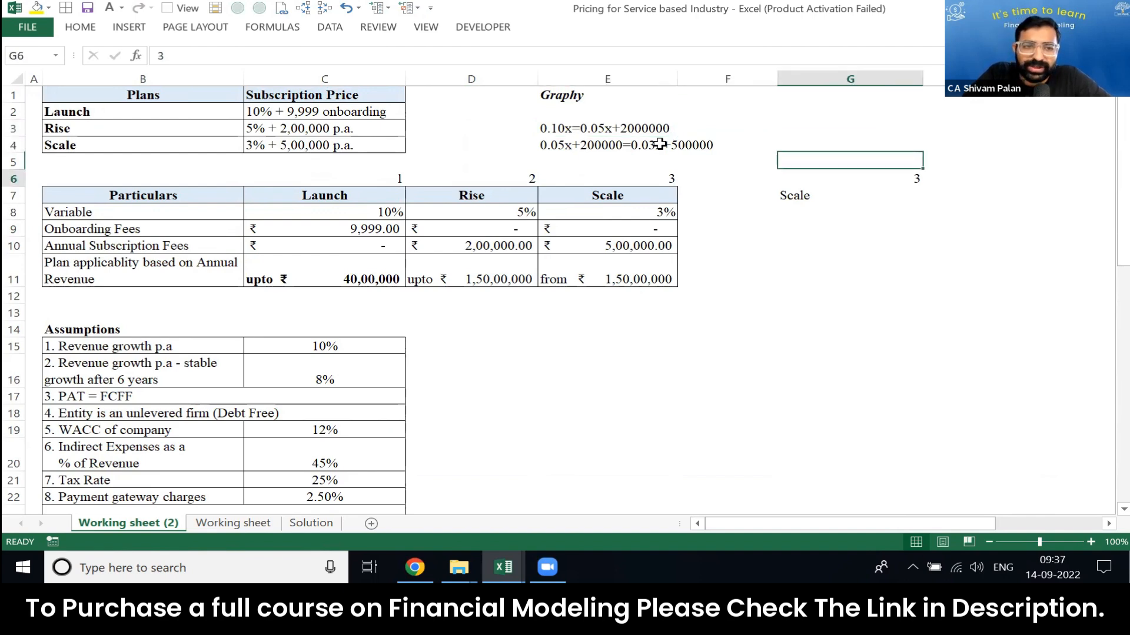
key(Left)
key(Left)
key(Up)
key(Right)
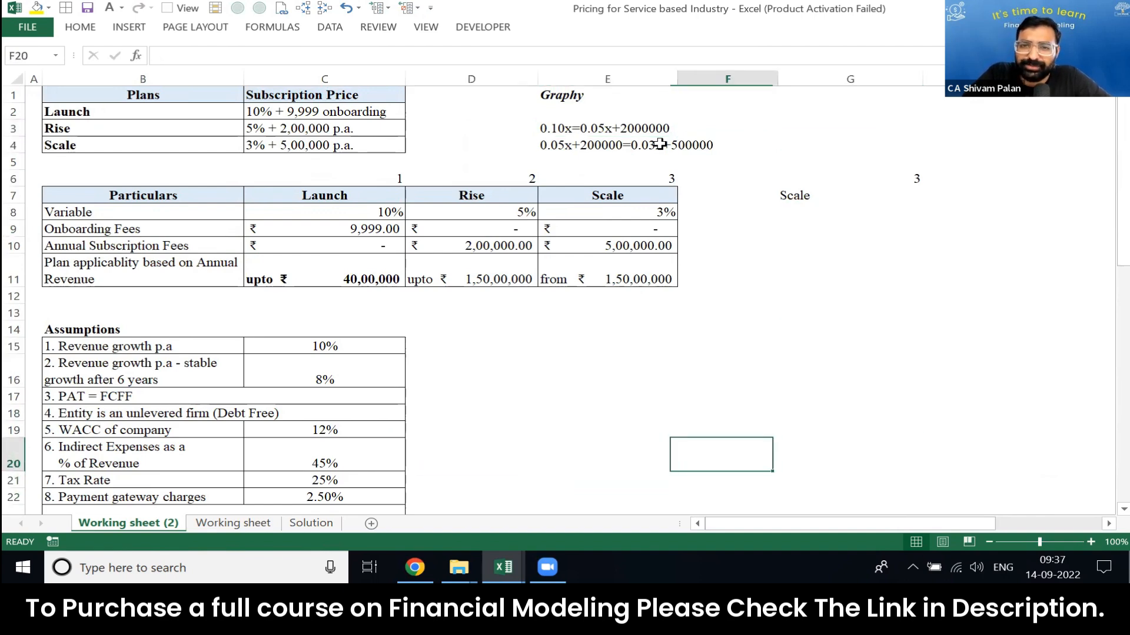
key(ctrl+Up)
key(Down)
key(Down)
key(Right)
key(Down)
key(Down)
key(Down)
key(Down)
key(Down)
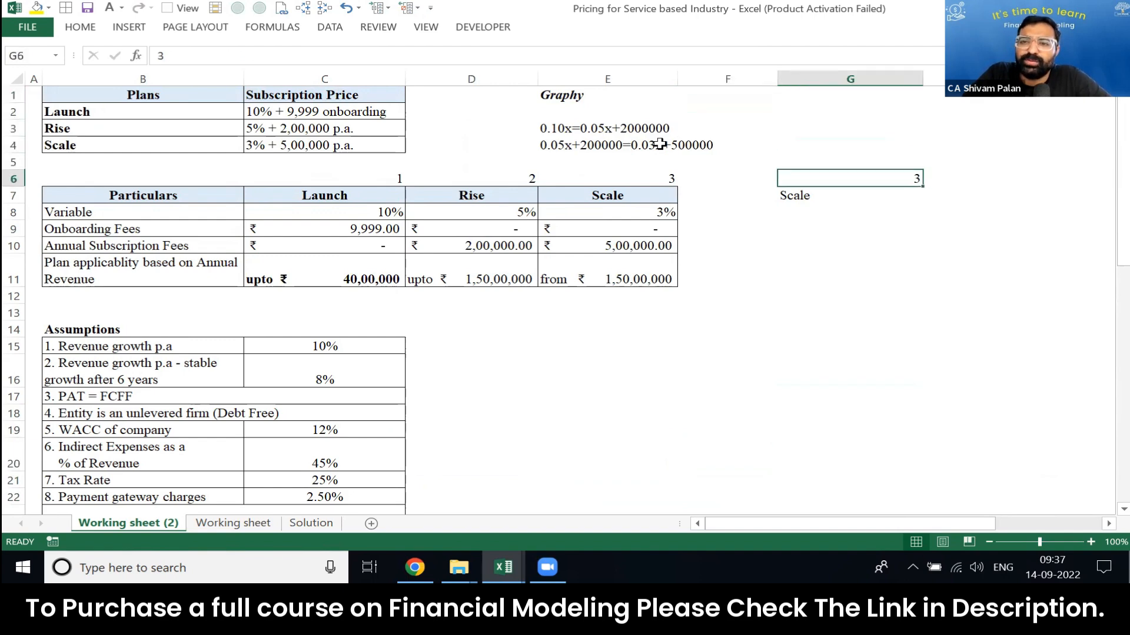
key(Up)
key(Down)
key(Down)
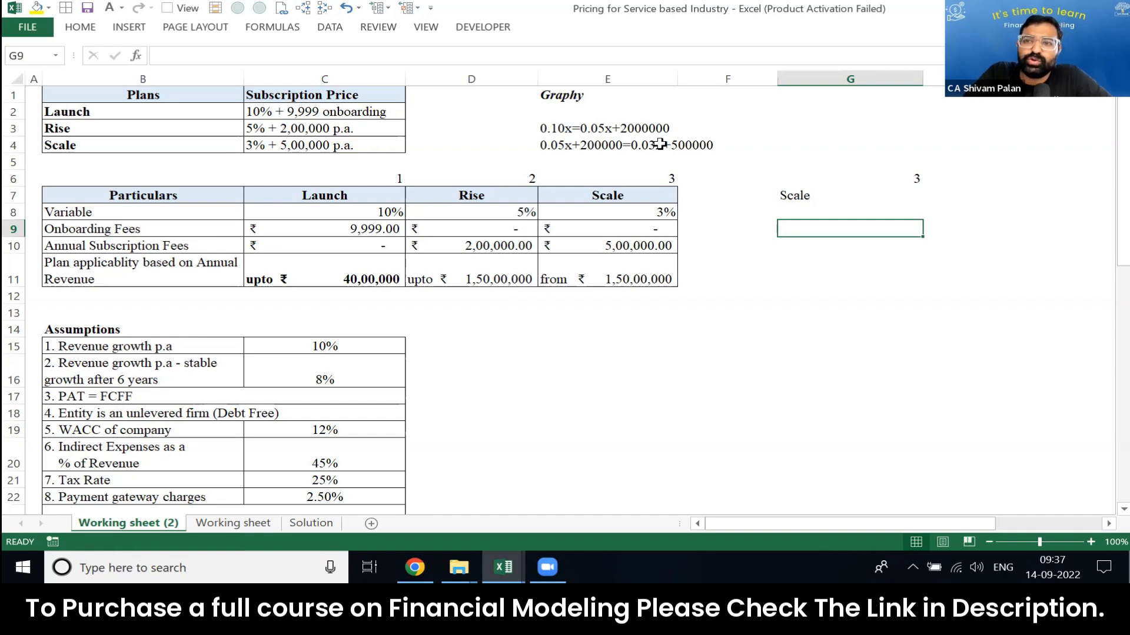
Step: Enter =CHOOSE(G6,C7,D7,E7) in G10 to return the plan name for the number in G6
click(661, 144)
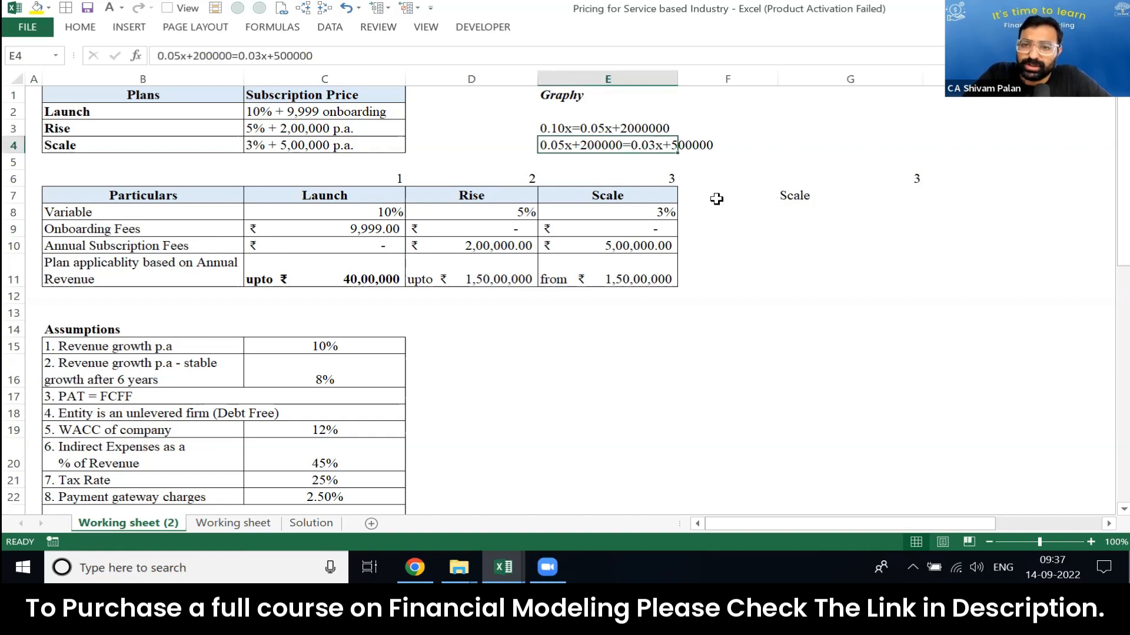
click(806, 242)
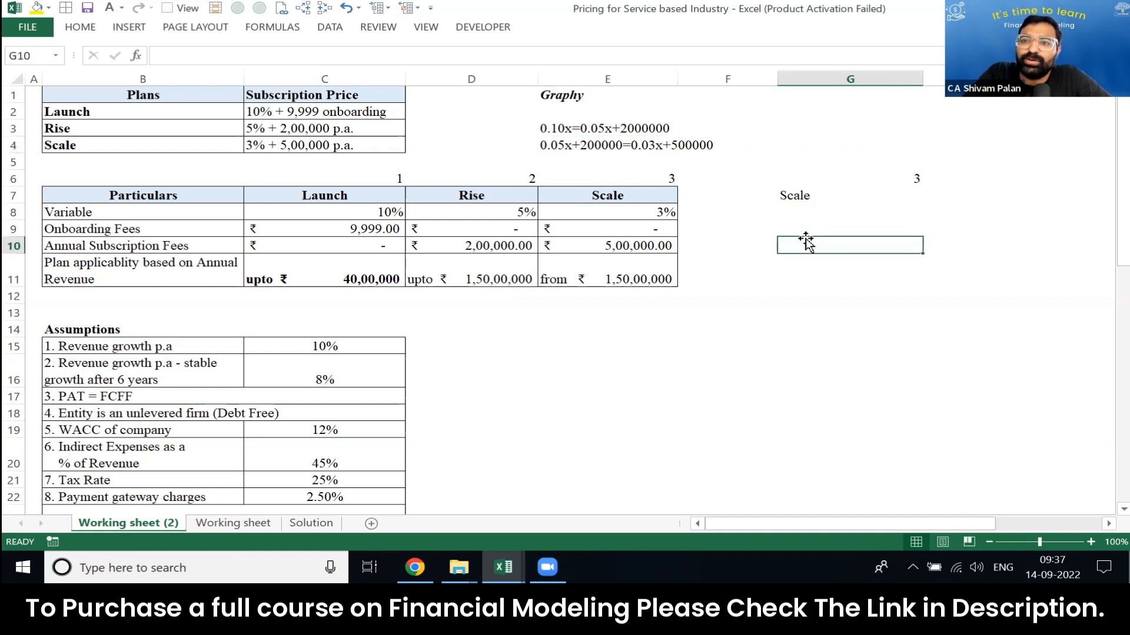
text(=c)
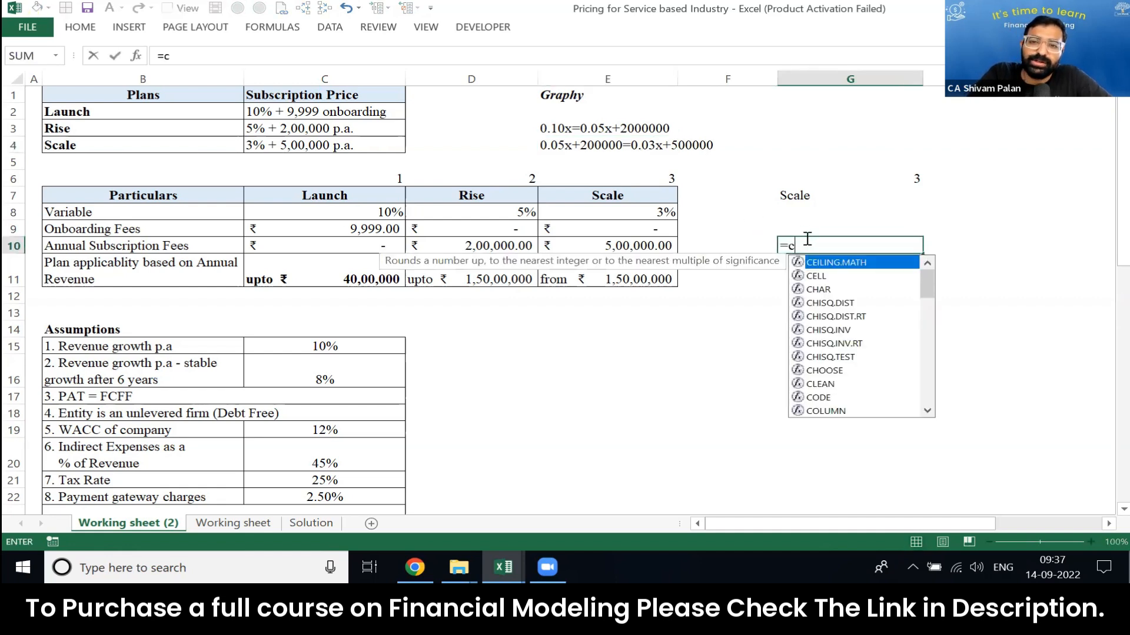
text(hoo)
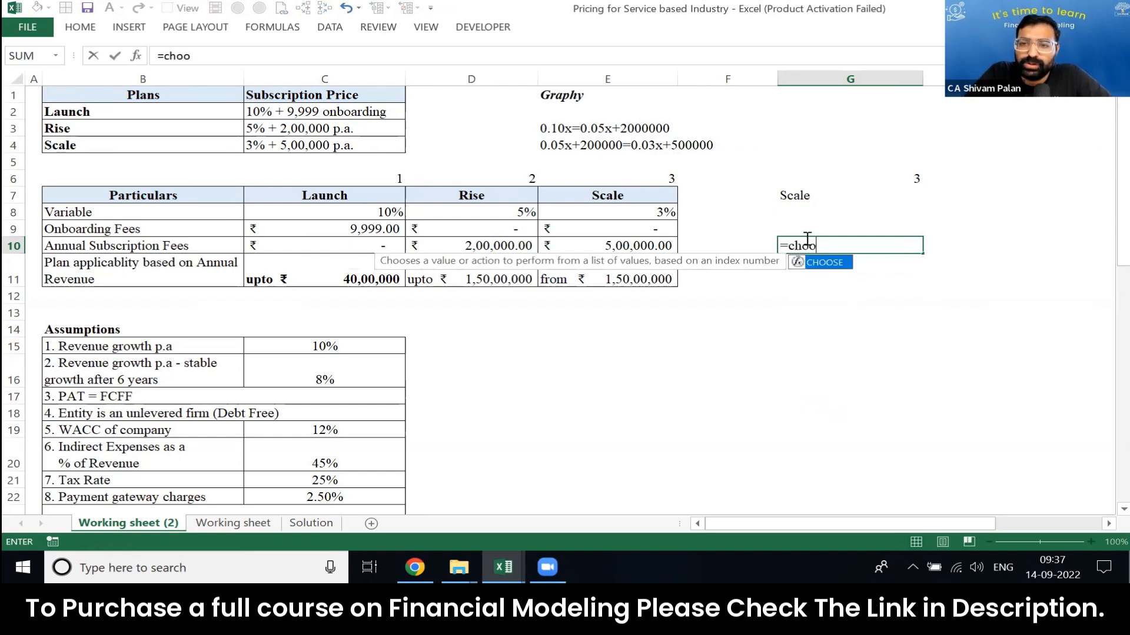
key(Tab)
key(Up)
key(Up)
key(Up)
key(Up)
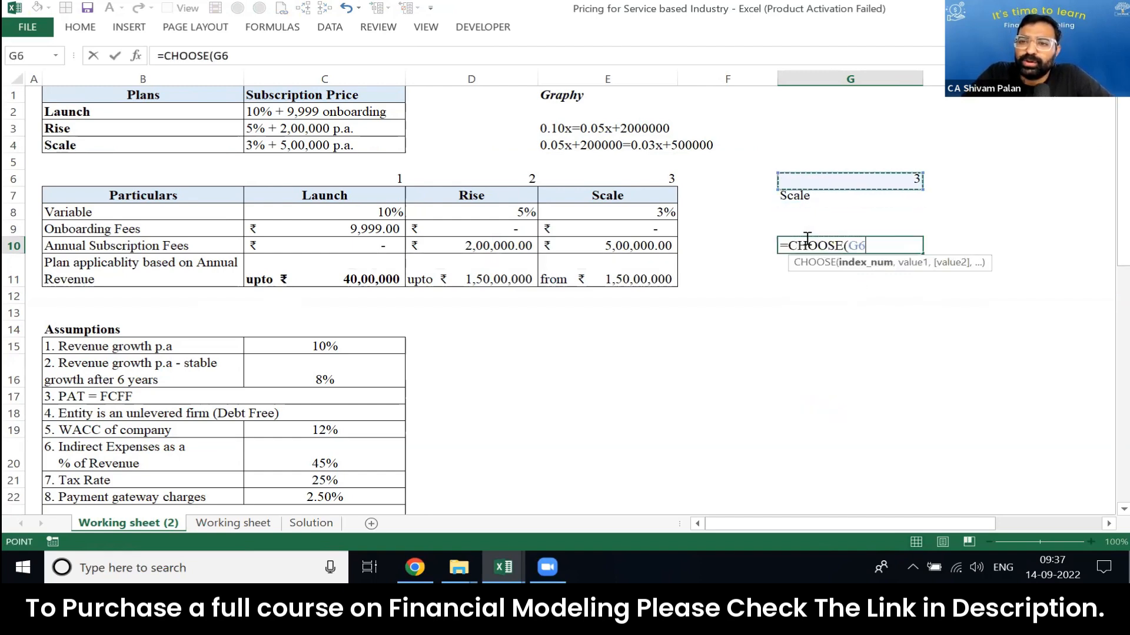
text(,)
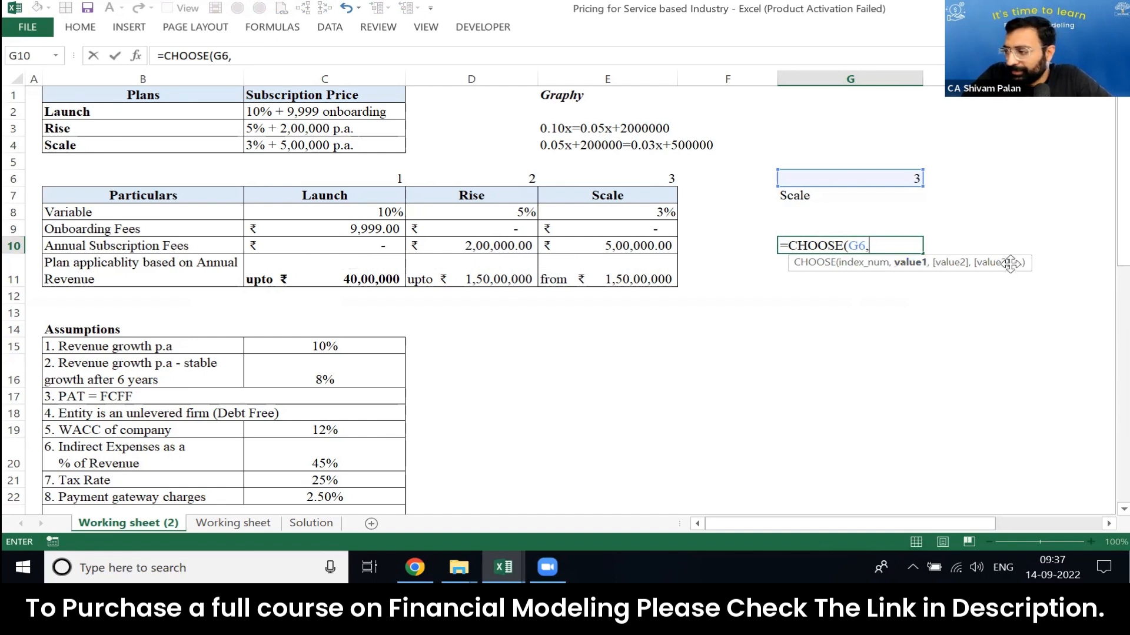
click(373, 197)
text(,)
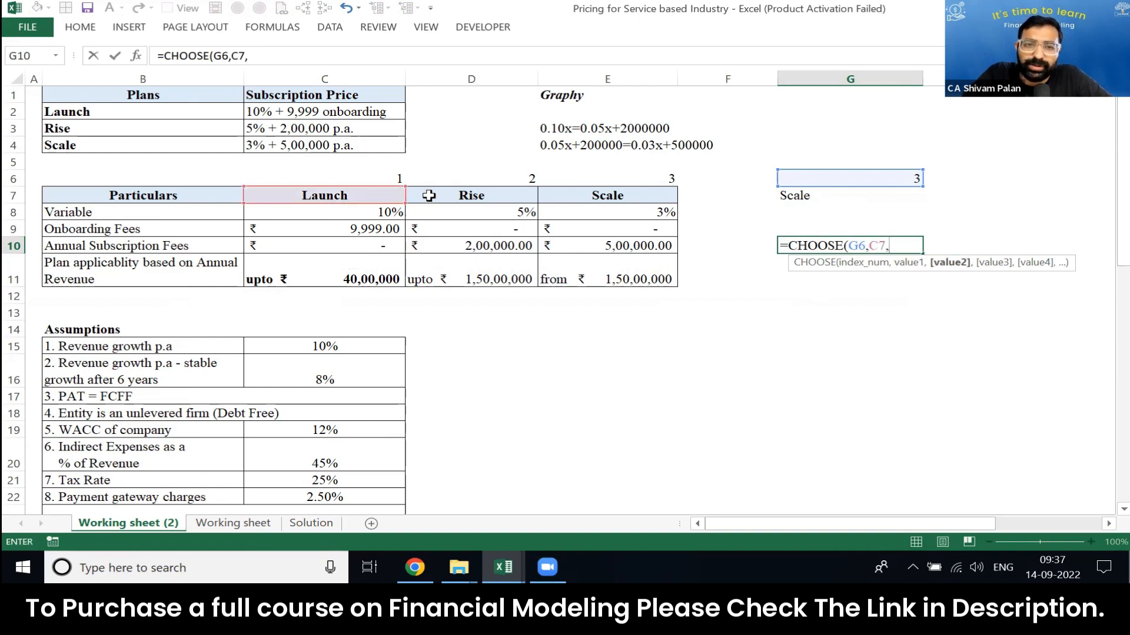
click(446, 196)
text(,)
click(558, 196)
key(Return)
Step: Set the plan number in G6 to 2
key(Up)
key(Up)
key(Up)
key(Up)
key(Up)
key(Down)
key(Down)
key(Up)
key(Up)
text(2)
key(Return)
Step: Clear the plan name formula from G7 and set the plan number in G6 to 1
key(BackSpace)
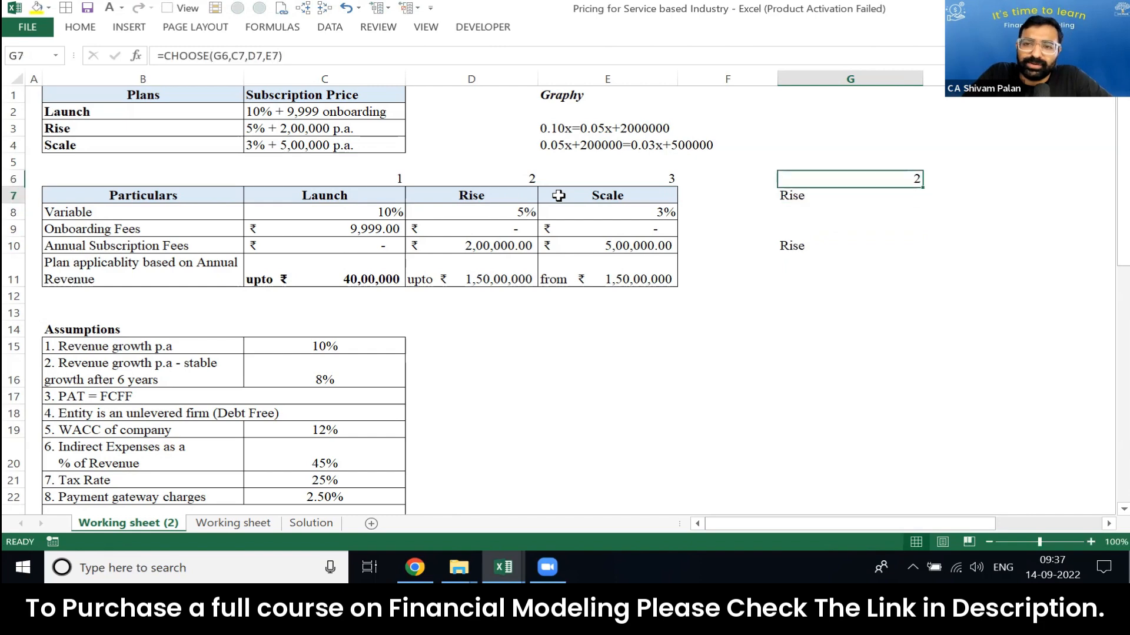
key(Escape)
key(Delete)
key(Up)
text(1)
key(Return)
key(Return)
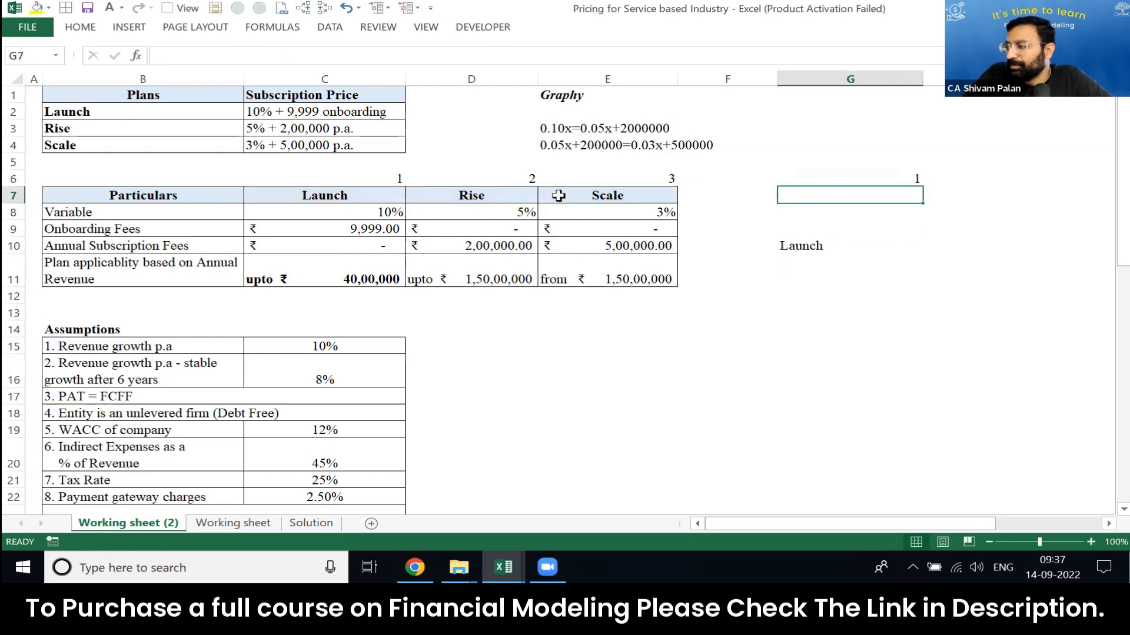
Step: Inspect the cell references used by the CHOOSE formula in G10
key(Down)
key(Down)
key(Down)
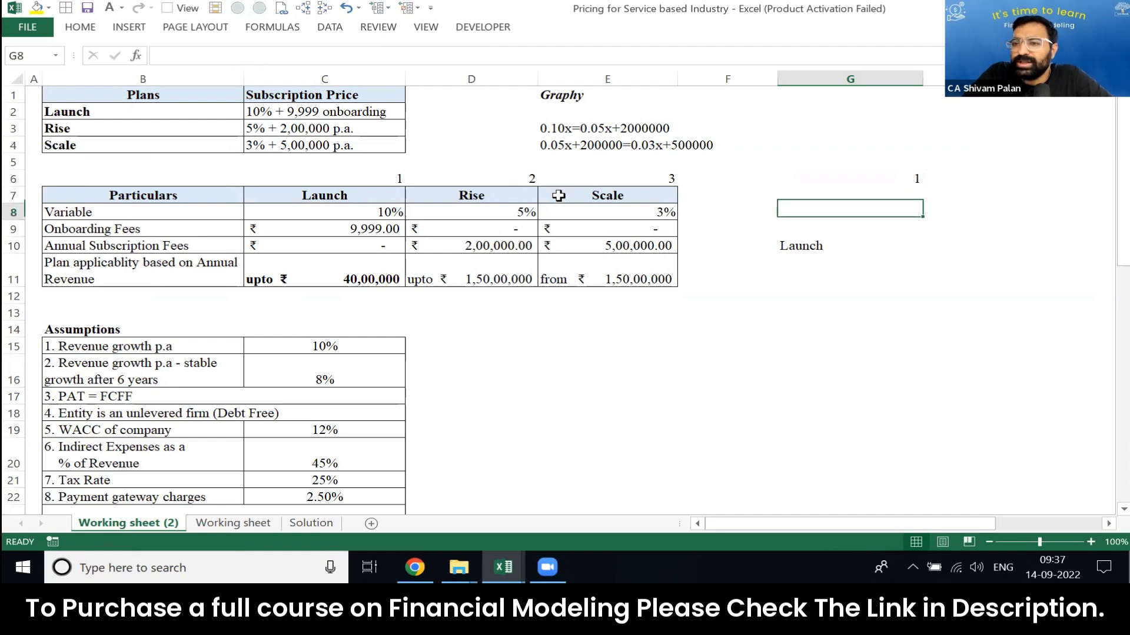
key(F2)
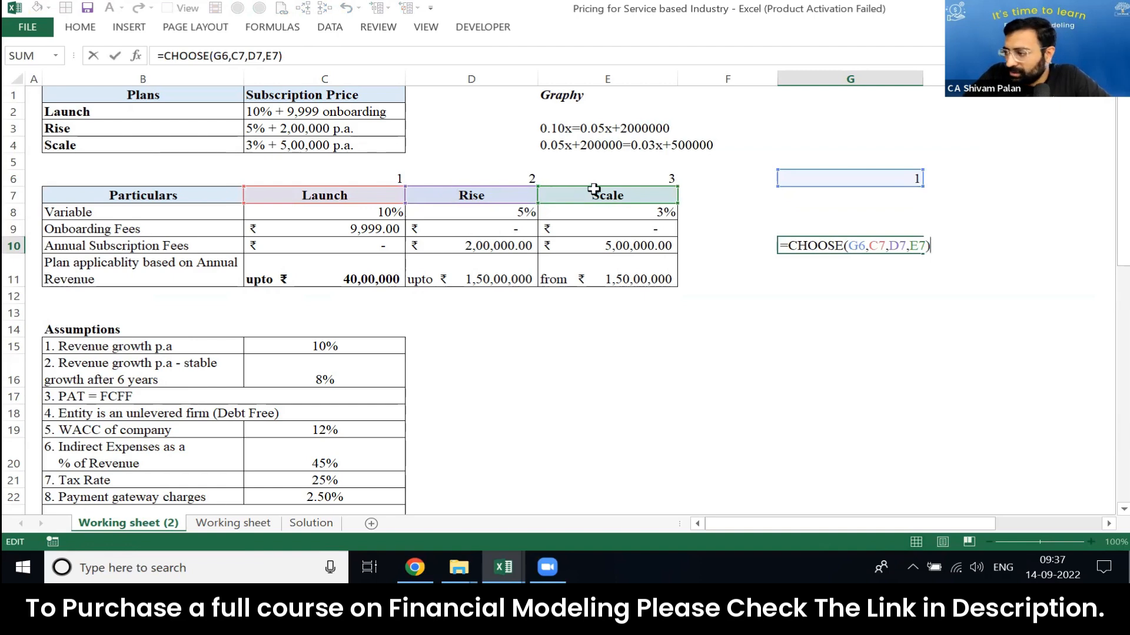
key(Return)
Step: Change the plan number in G6 to 2 and clear the stray entry from G7
key(Up)
key(Up)
key(Up)
key(Up)
key(Up)
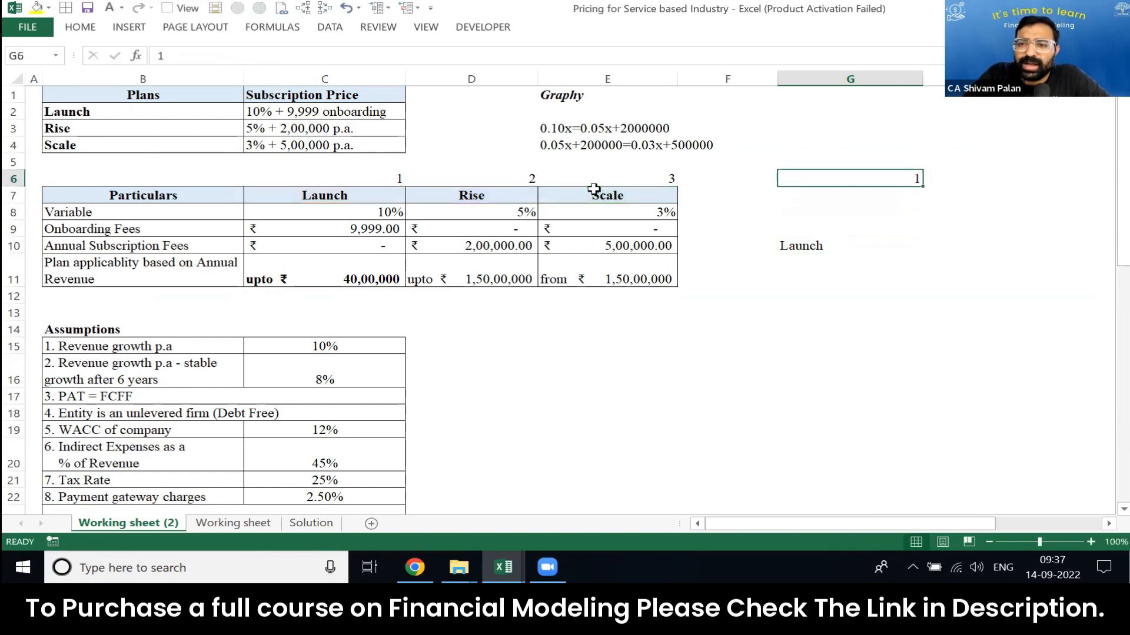
text(2)
key(Return)
text(3)
key(Up)
Step: Set the plan number in G6 to 3
key(Up)
key(Down)
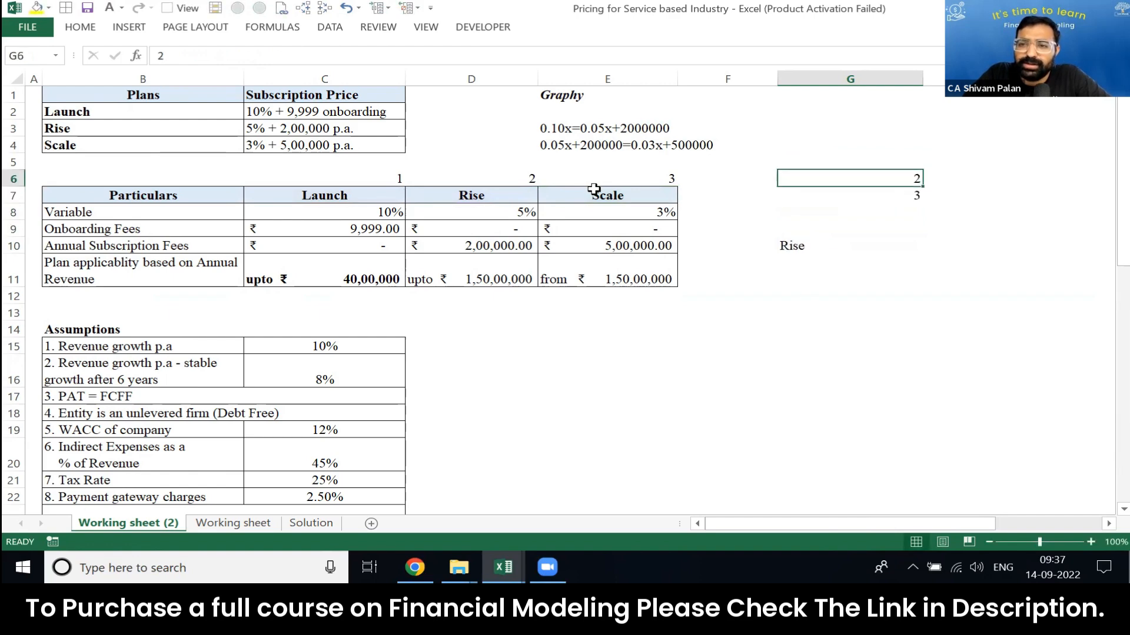
key(Down)
key(Delete)
key(Up)
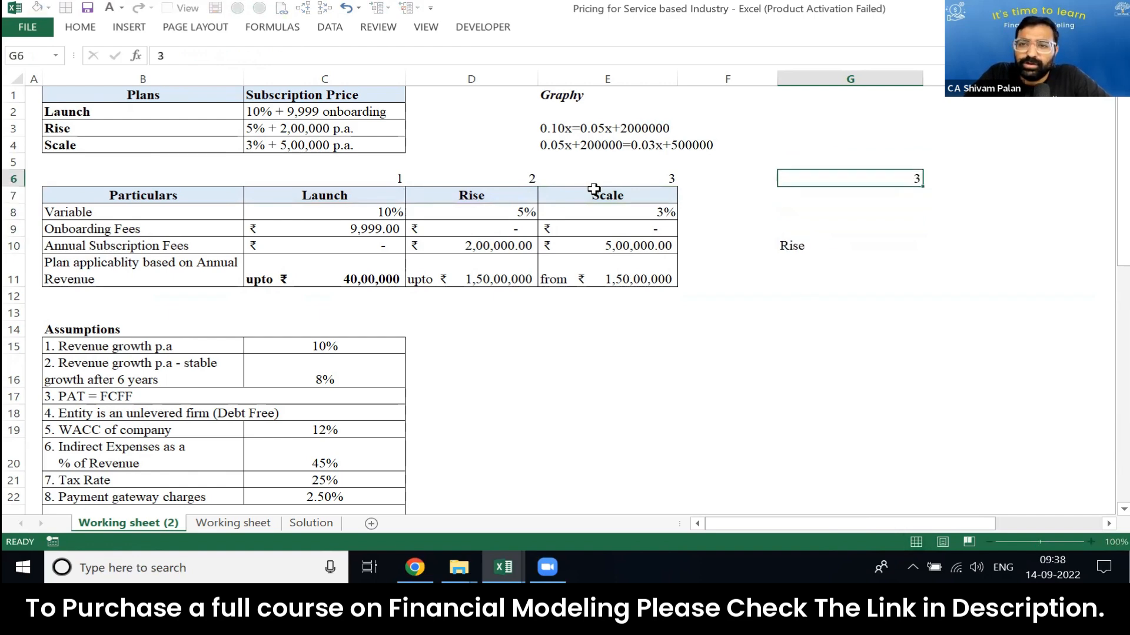
text(3)
key(Return)
key(Up)
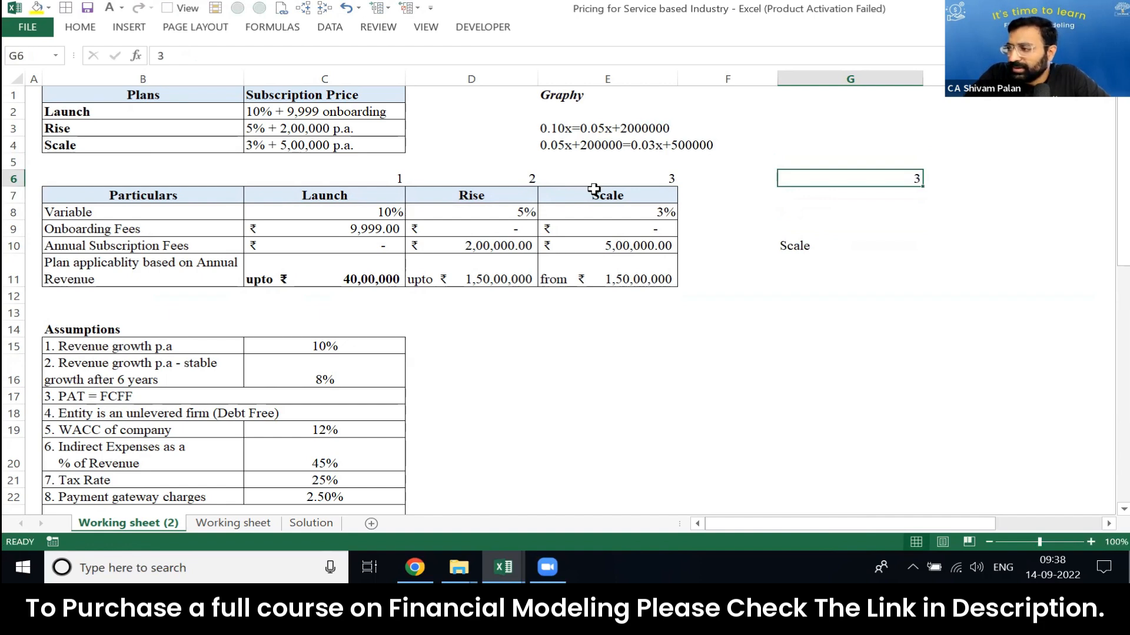
Step: Clear the plan number and the CHOOSE trial from G6:G13
key(shift+Down)
key(shift+Down)
key(shift+Down)
key(shift+Down)
key(shift+Down)
key(shift+Down)
key(shift+Down)
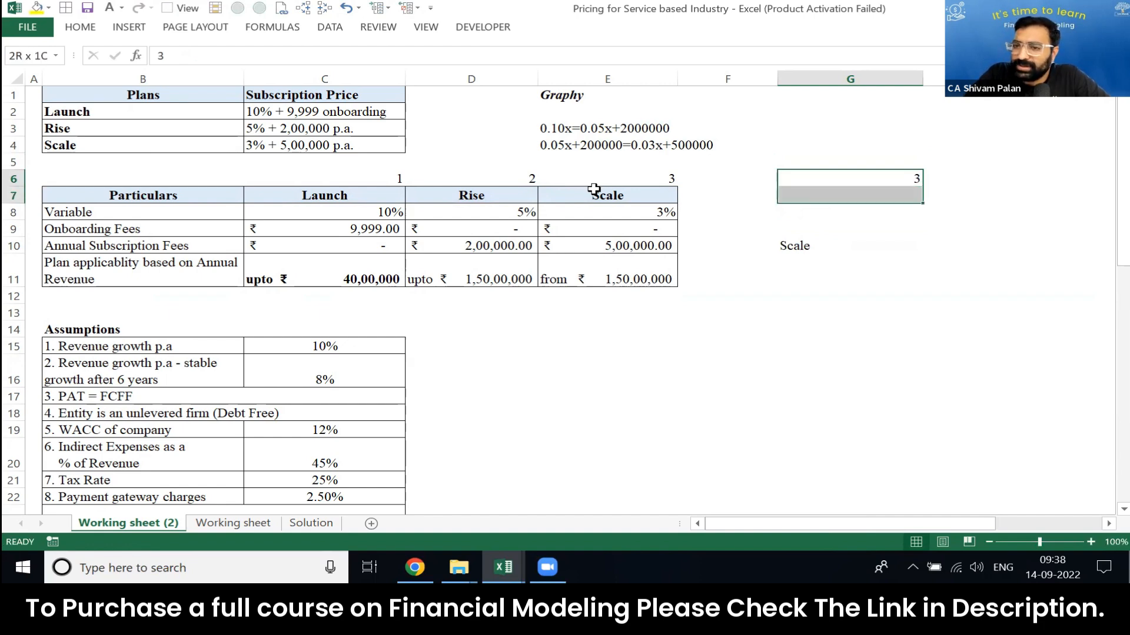
key(Delete)
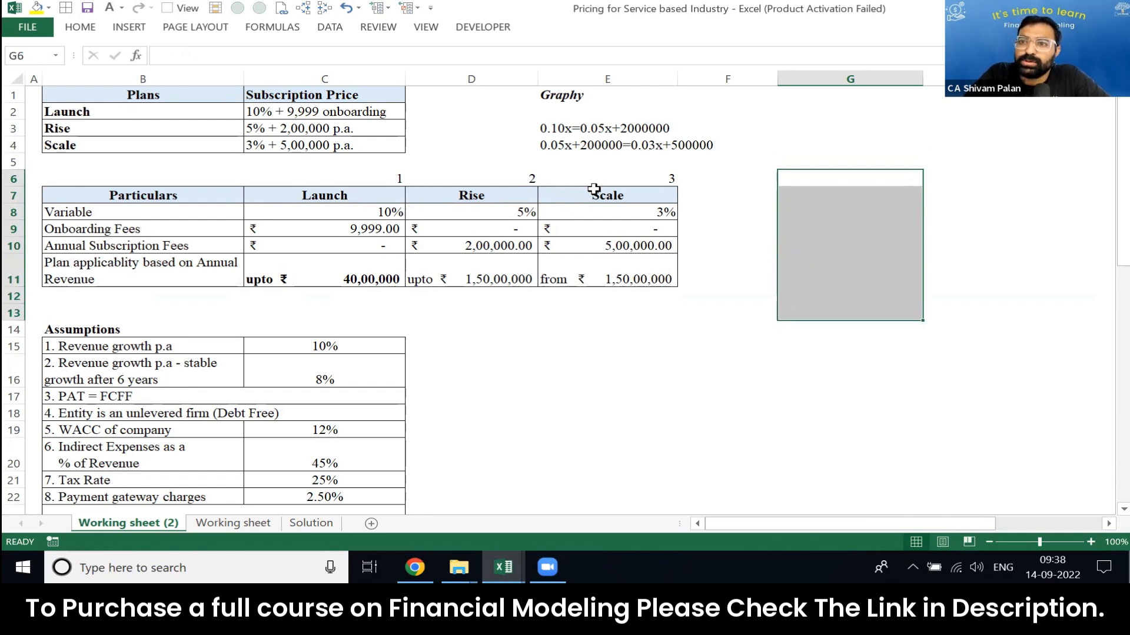
key(Down)
key(Left)
key(Left)
key(Left)
key(Left)
key(Left)
key(Left)
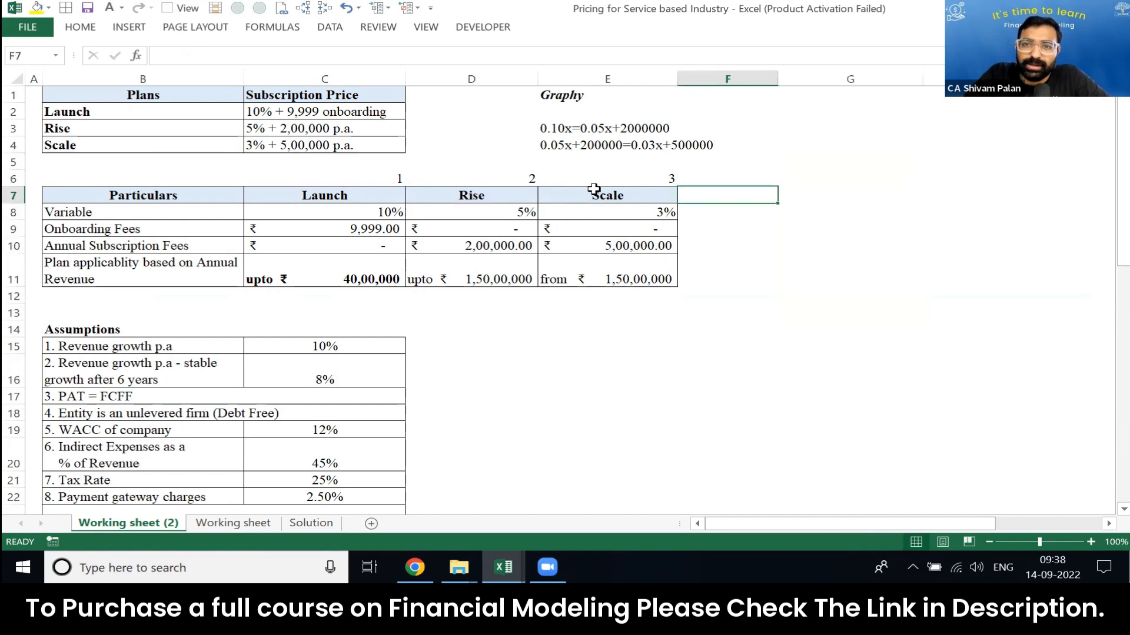
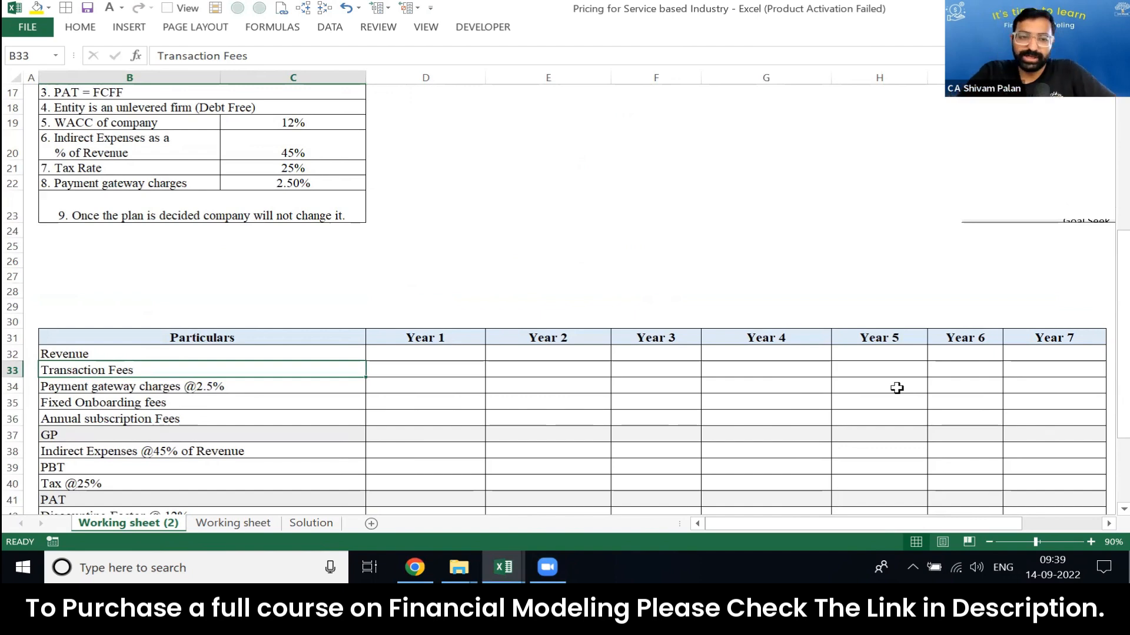
Step: Look over the plan table, the assumptions and the empty seven-year projection table
key(Up)
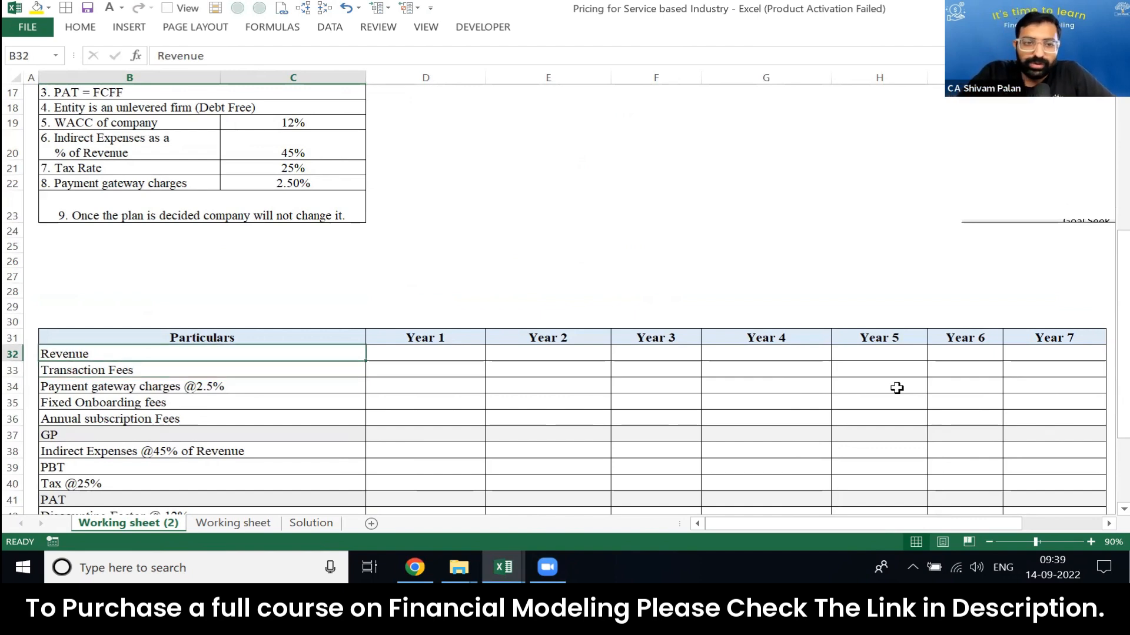
key(Up)
key(Up)
key(Up)
key(Up)
key(Up)
key(Down)
key(Down)
key(Up)
key(Down)
key(Down)
key(Down)
key(Down)
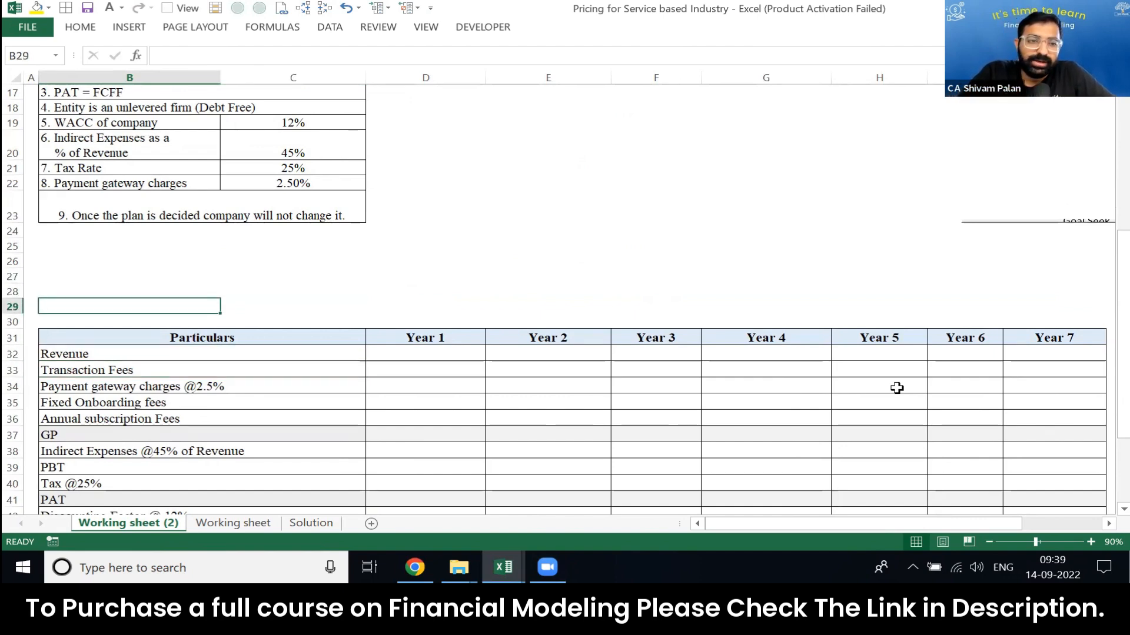
key(Right)
key(Right)
key(Right)
key(Right)
key(Right)
key(Right)
key(Right)
key(Left)
key(Left)
key(Up)
key(Up)
key(Up)
key(Up)
key(Up)
key(Up)
key(Up)
key(Up)
key(Up)
key(Up)
key(Up)
key(Up)
key(Up)
key(Up)
key(Up)
key(Up)
key(Up)
key(Up)
key(Up)
key(Up)
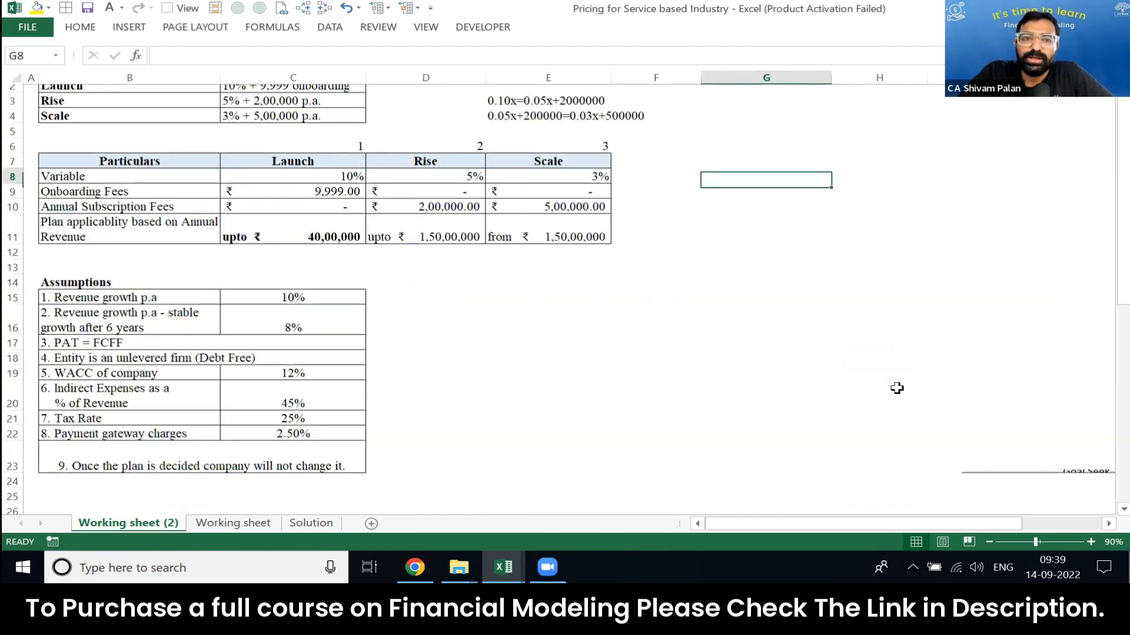
key(Left)
key(Down)
key(Down)
key(Down)
key(Down)
key(Down)
key(Down)
key(Down)
key(Down)
key(Down)
key(Down)
key(Down)
key(Down)
key(Down)
key(Down)
key(Down)
key(Down)
key(Down)
key(Down)
key(Down)
key(Down)
key(Down)
key(Down)
key(Down)
key(Down)
key(Down)
key(Down)
key(Down)
key(Down)
key(Down)
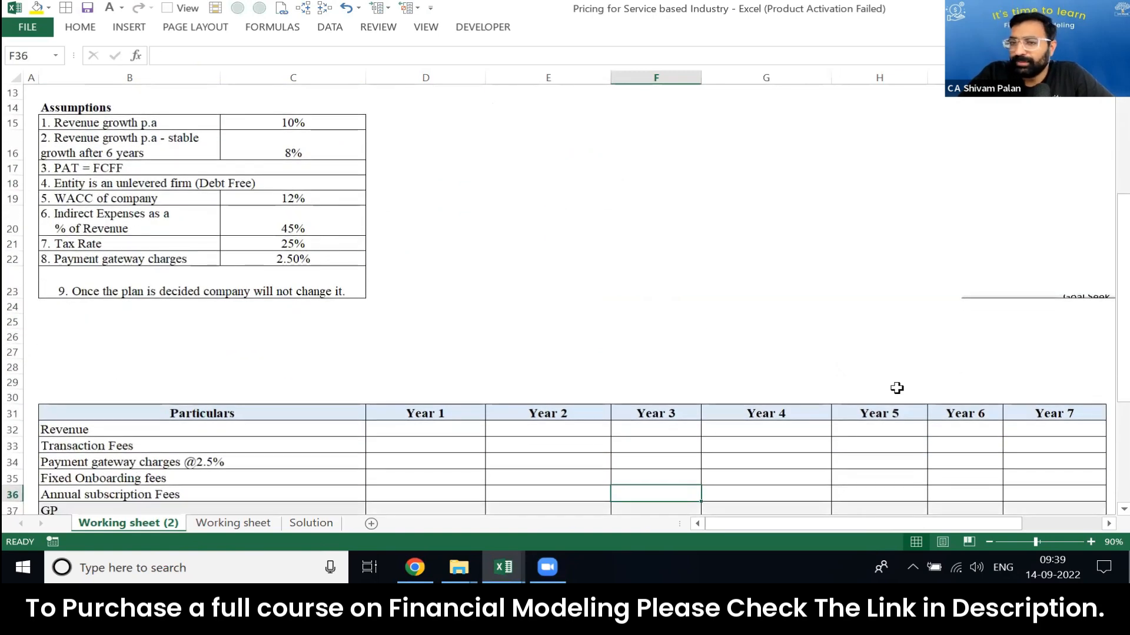
Step: Insert a horizontal scroll bar form control above the projection table, spanning columns E to G around rows 27–28
key(Left)
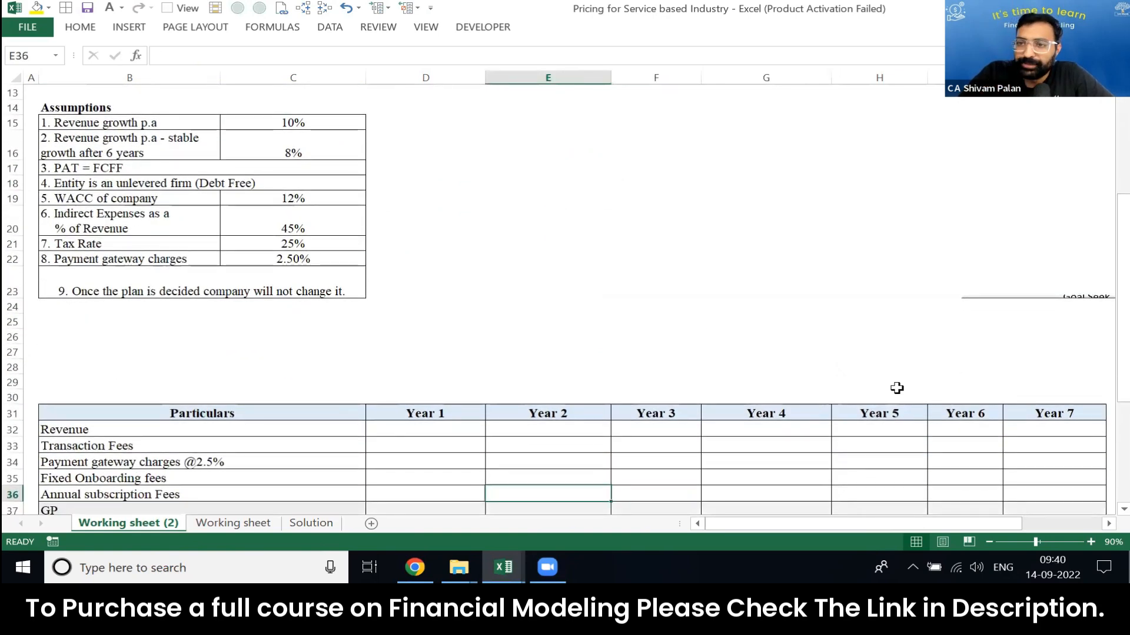
key(Up)
key(Up)
key(Up)
key(Up)
key(Up)
key(Up)
key(Up)
key(Up)
key(Up)
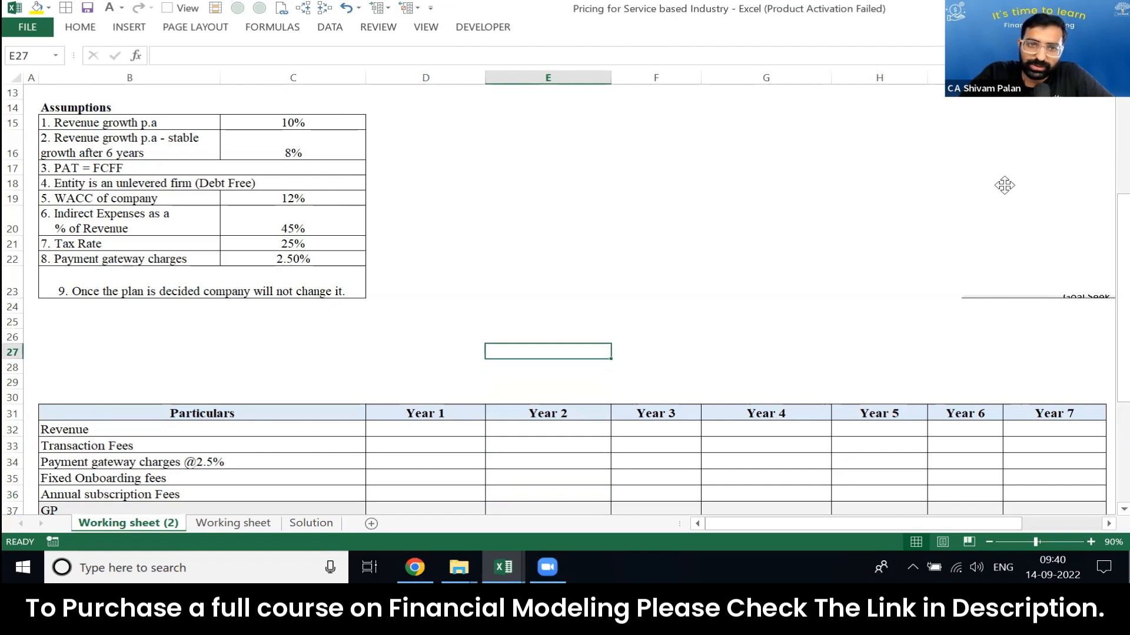
click(478, 28)
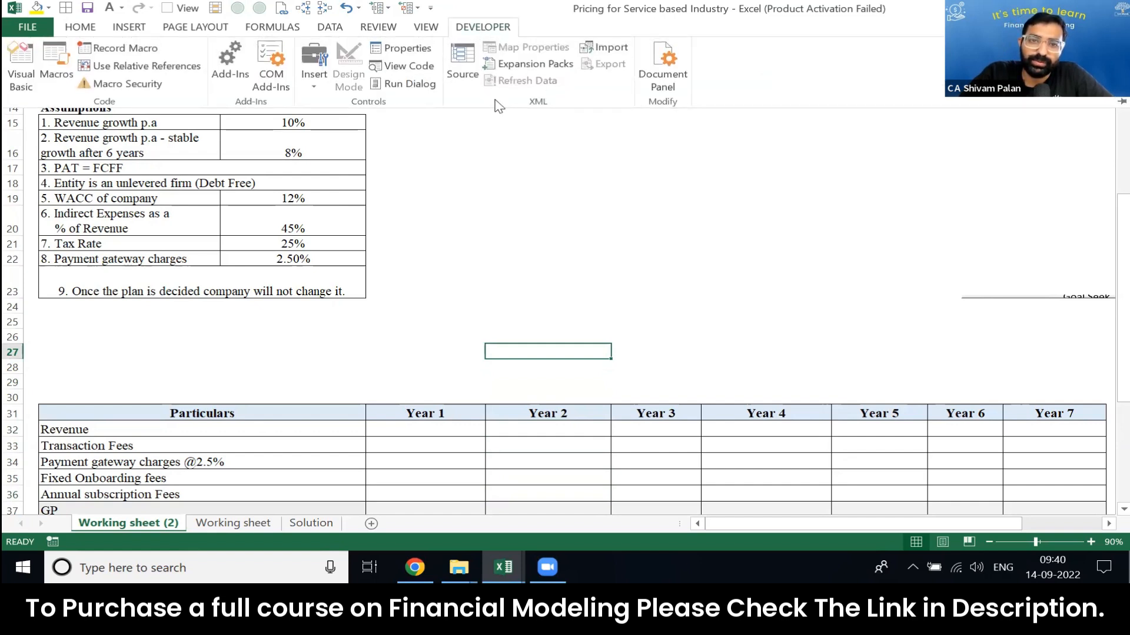
click(313, 65)
click(343, 143)
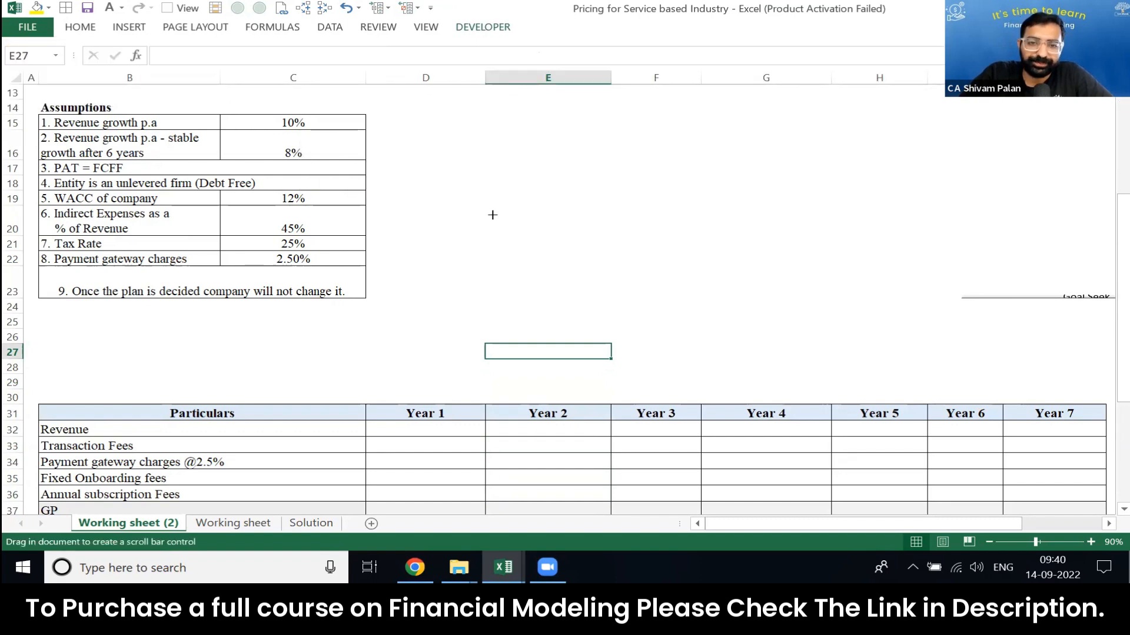
mouse_move(568, 352)
mouse_down()
mouse_move(776, 384)
mouse_move(763, 379)
mouse_up()
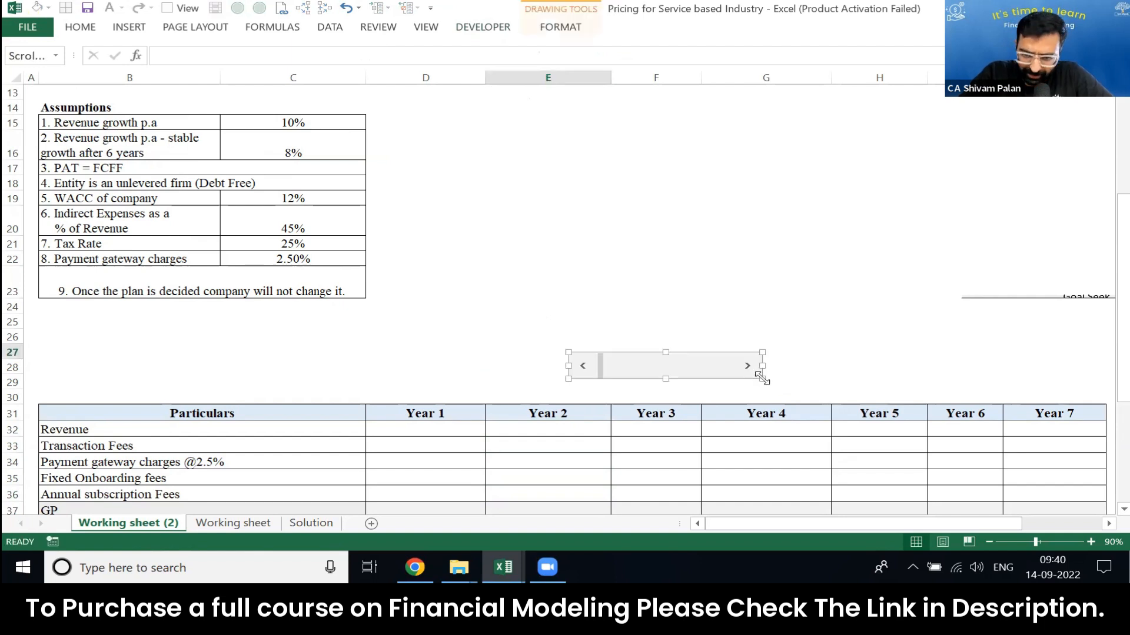
Step: Set the scroll bar's maximum value to 500 and link it to cell D28, keeping the incremental change at 1
right_click(632, 366)
click(658, 499)
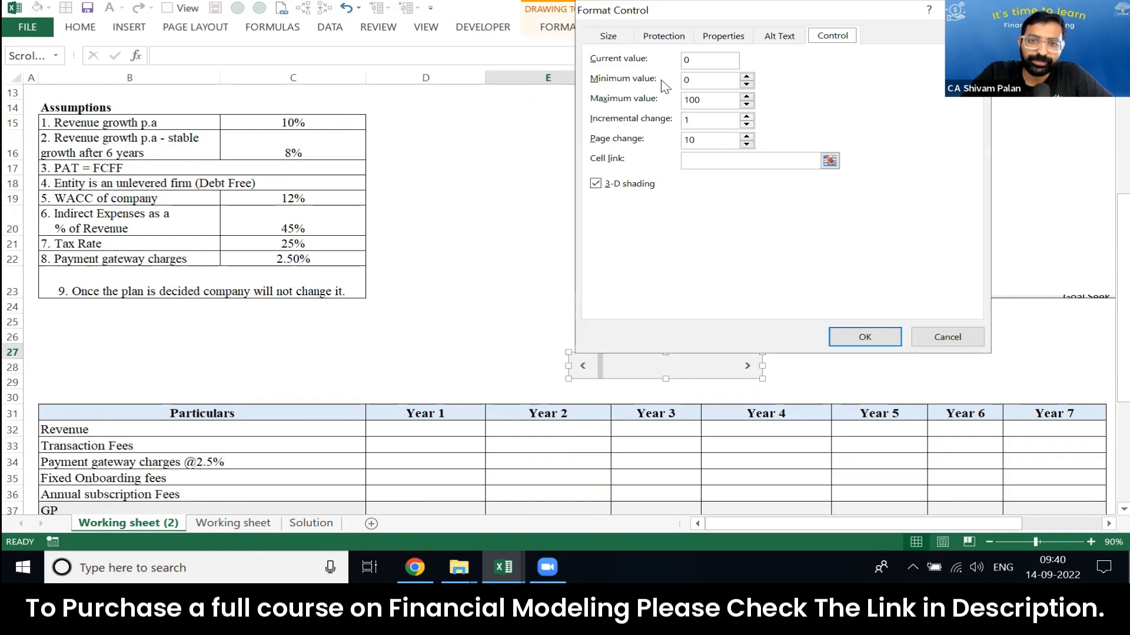
click(689, 100)
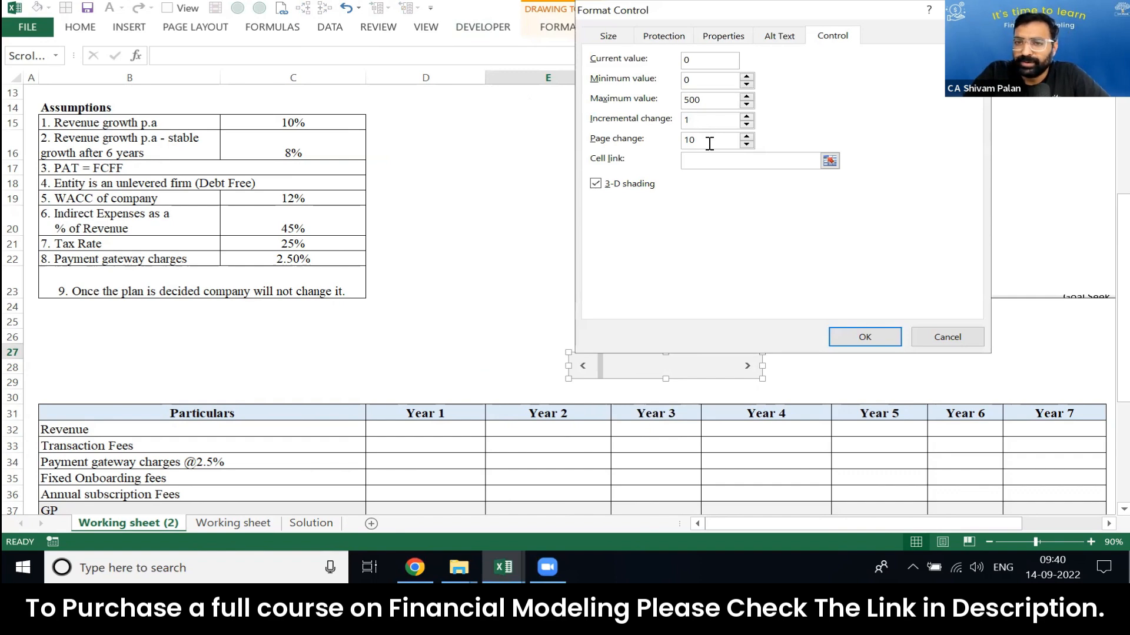
click(708, 120)
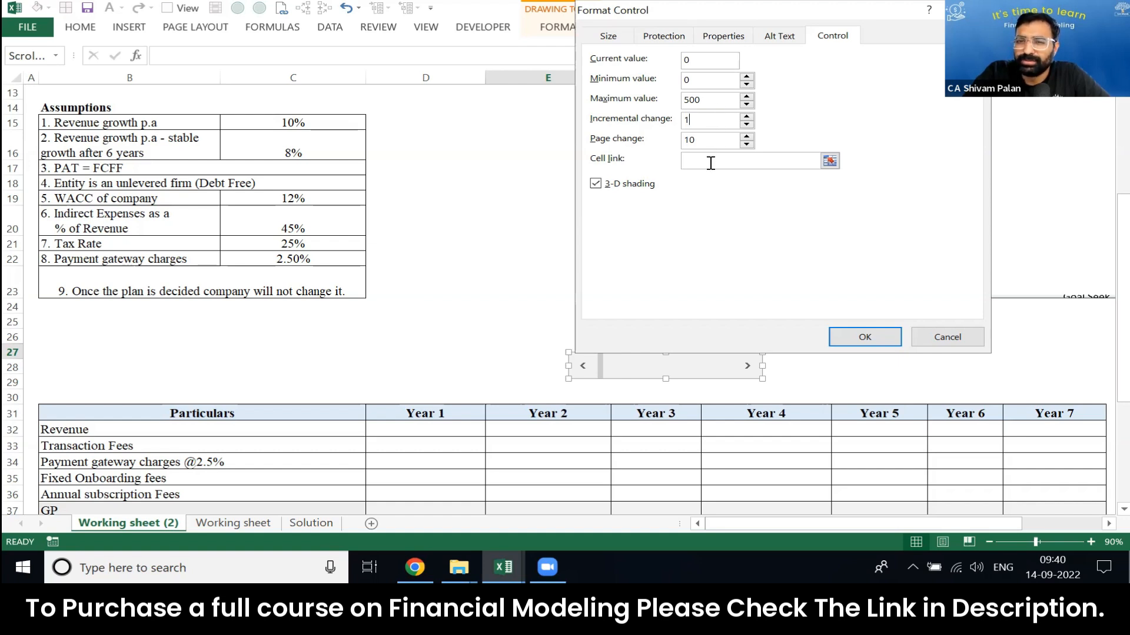
click(829, 161)
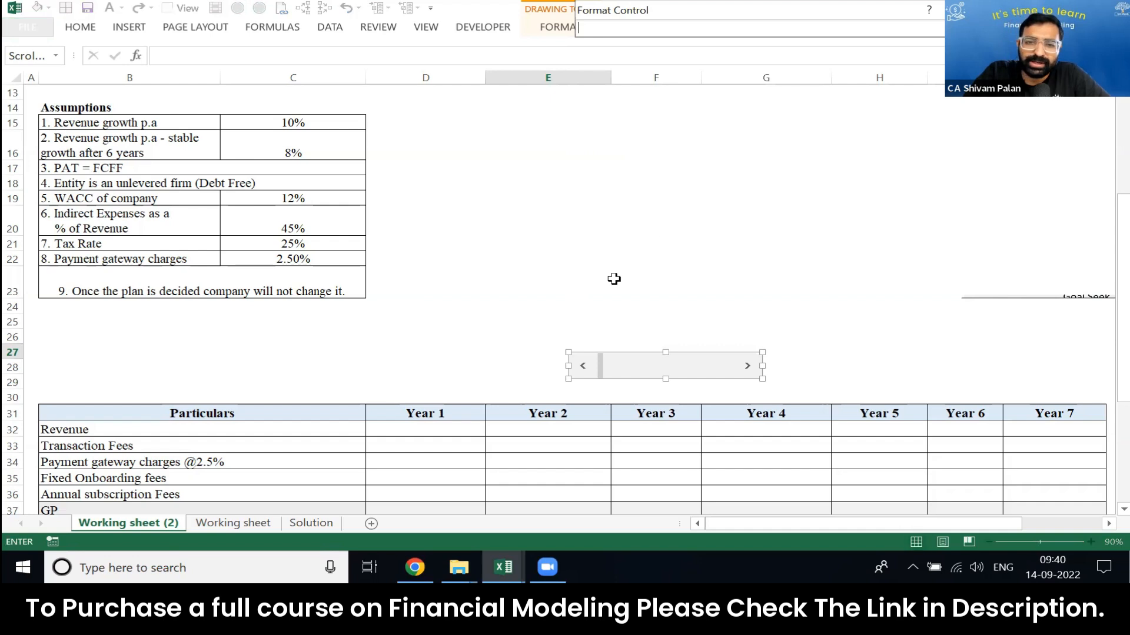
click(420, 363)
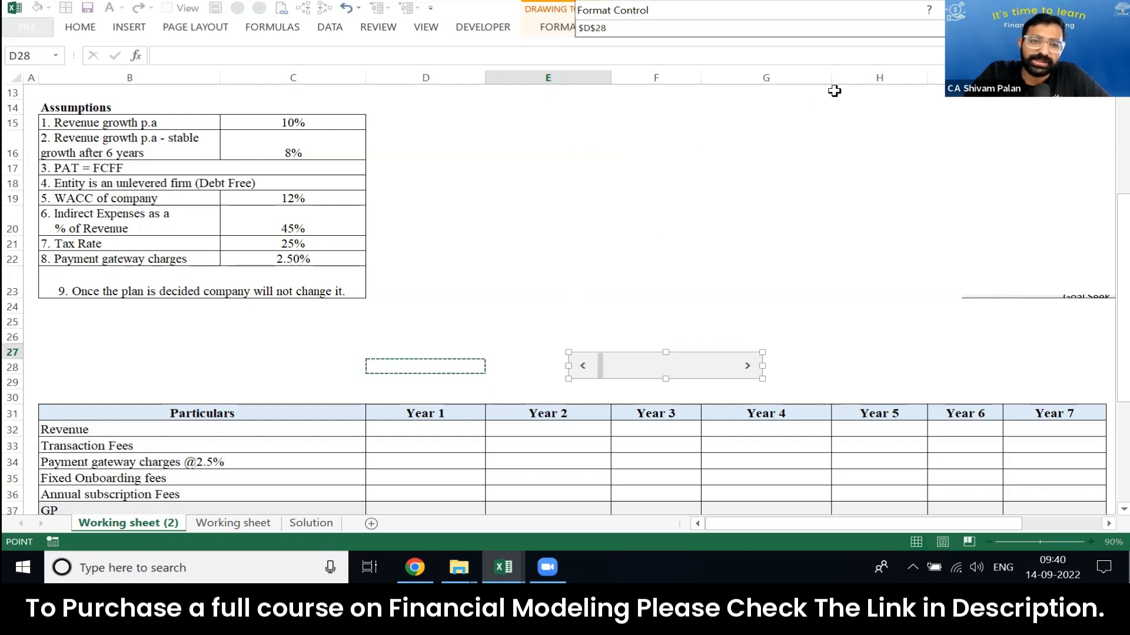
key(Return)
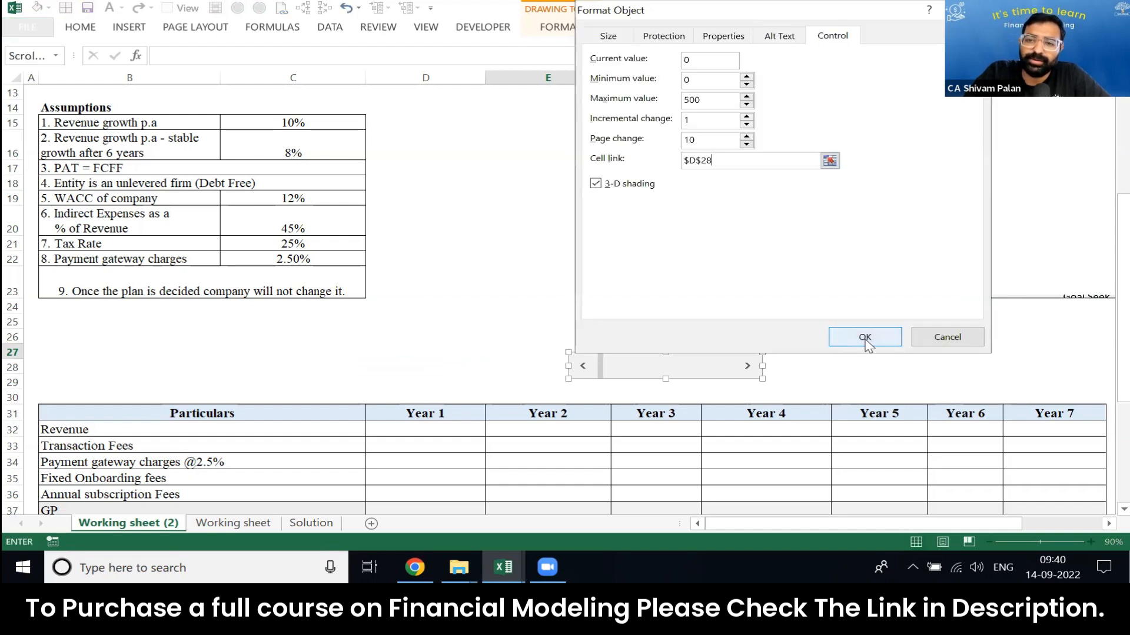
click(865, 338)
click(627, 306)
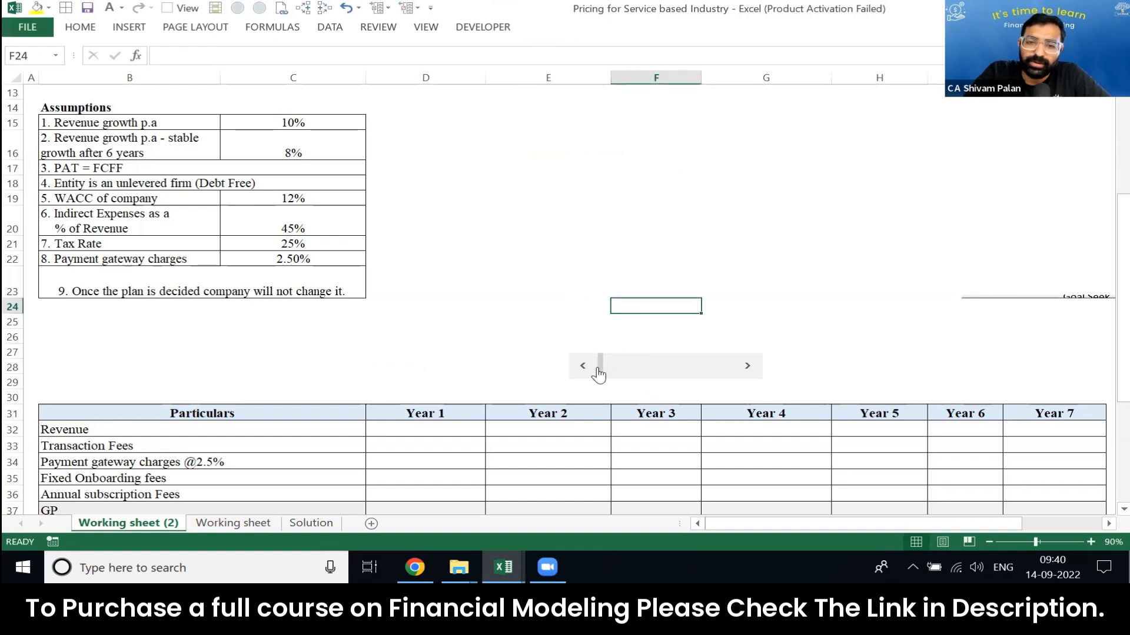
Step: Test the scroll bar by moving it until the linked cell D28 holds 20, and select that cell
mouse_move(601, 374)
mouse_down()
mouse_move(736, 375)
mouse_move(585, 369)
mouse_up()
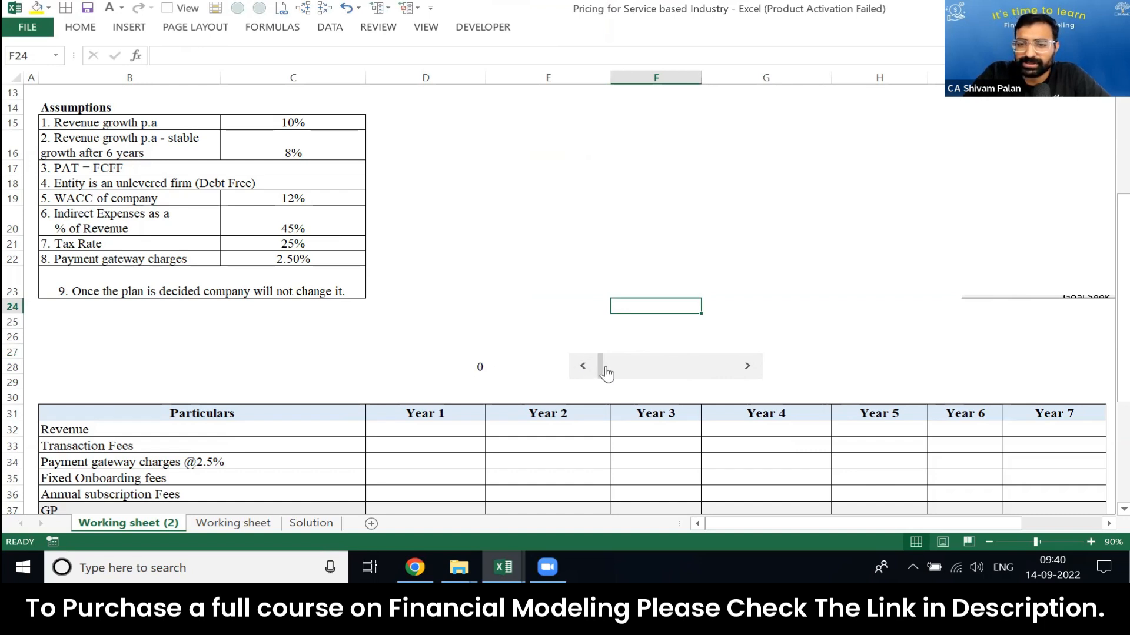
click(607, 370)
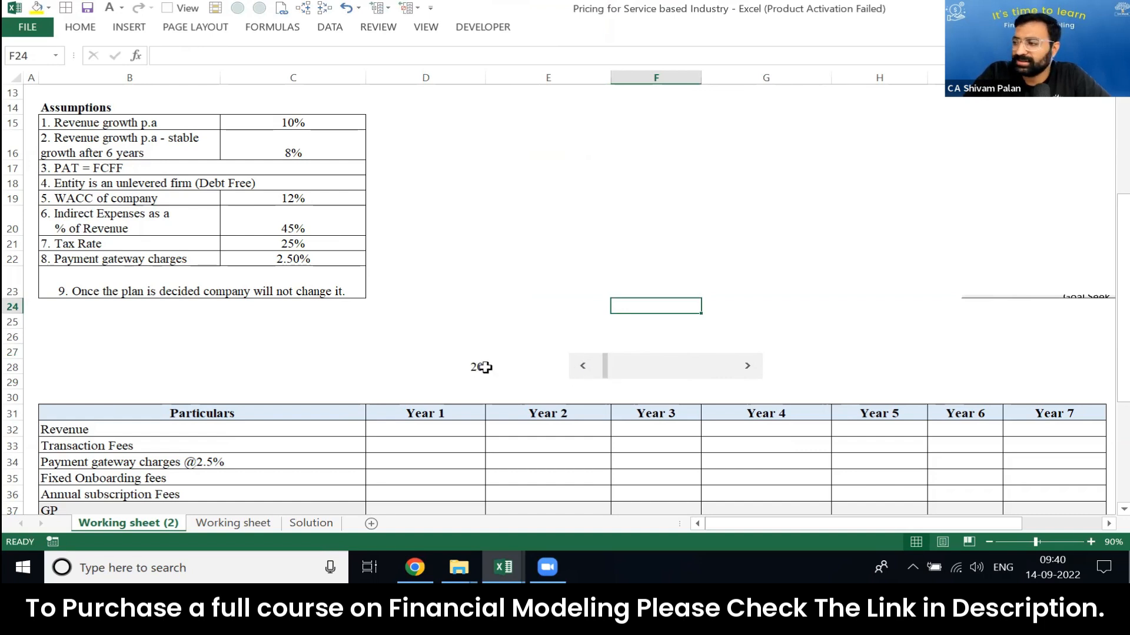
click(393, 370)
key(Left)
click(393, 371)
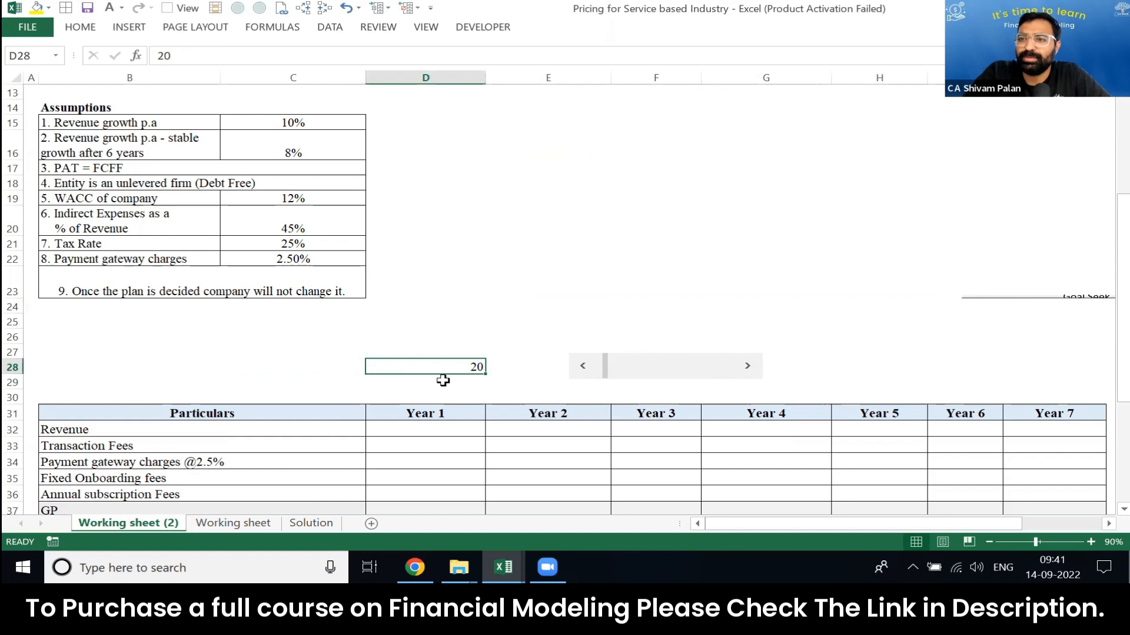
key(Left)
key(Left)
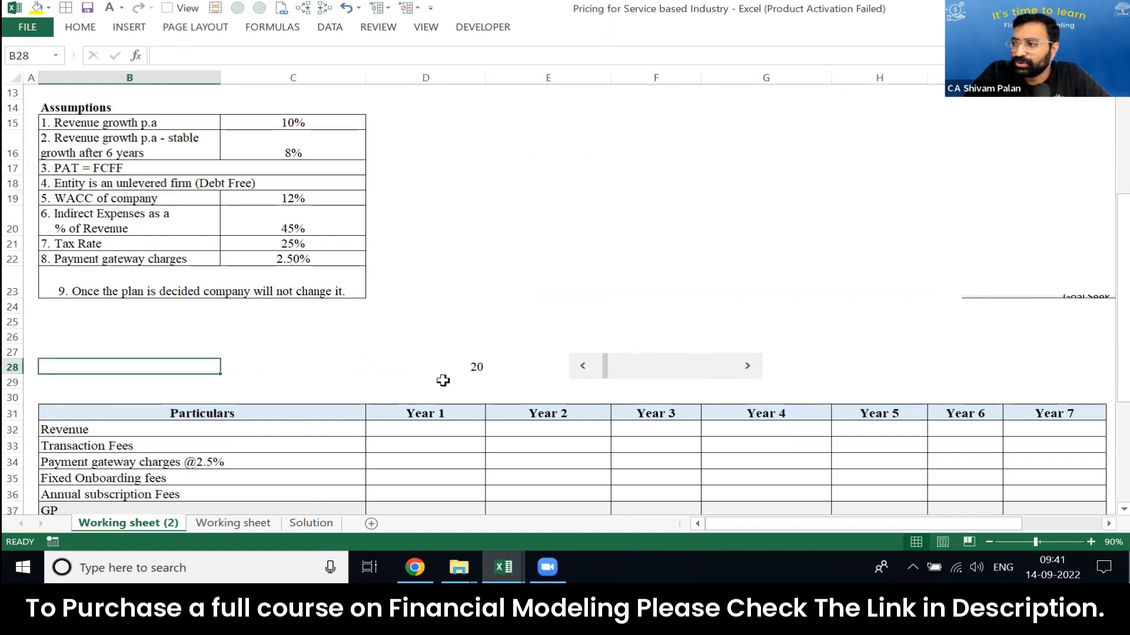
key(Right)
key(Right)
key(Right)
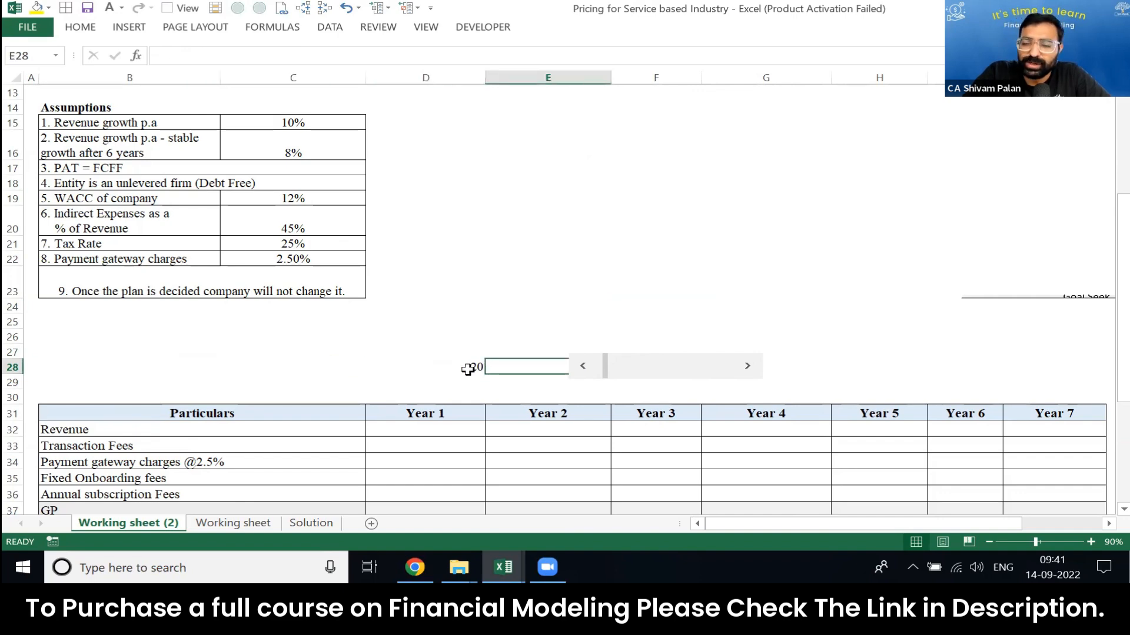
Step: Check the plans' revenue limits and move the scroll bar to bring D28 to 188
scroll(468, 369, up, 4)
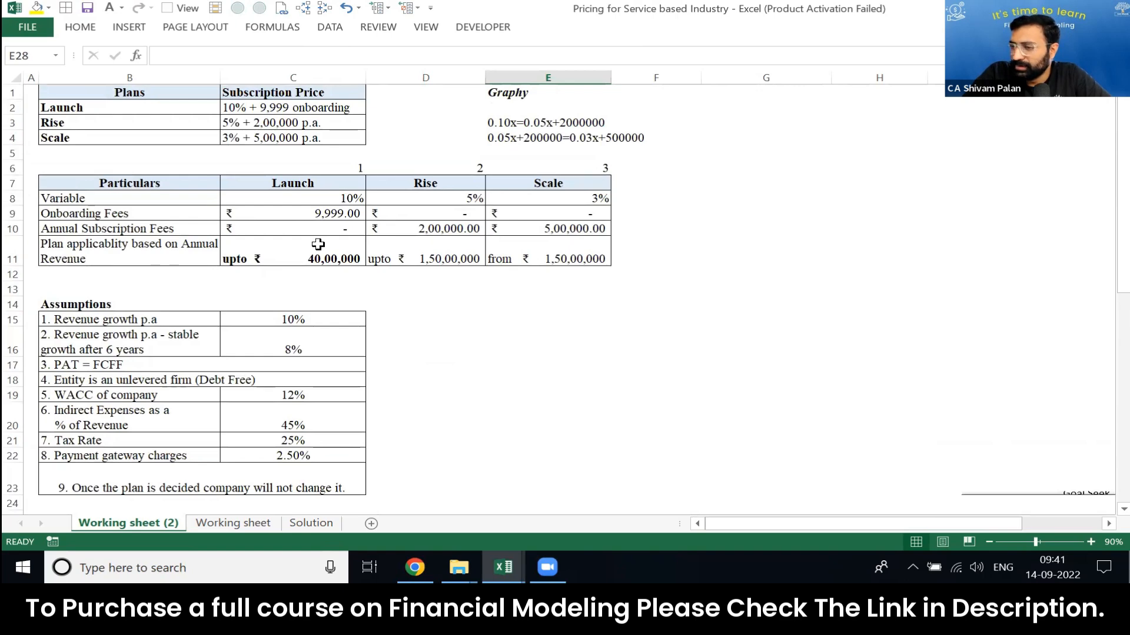
scroll(318, 244, down, 15)
scroll(340, 245, up, 10)
scroll(341, 242, up, 5)
scroll(353, 247, down, 5)
drag(608, 323, 648, 323)
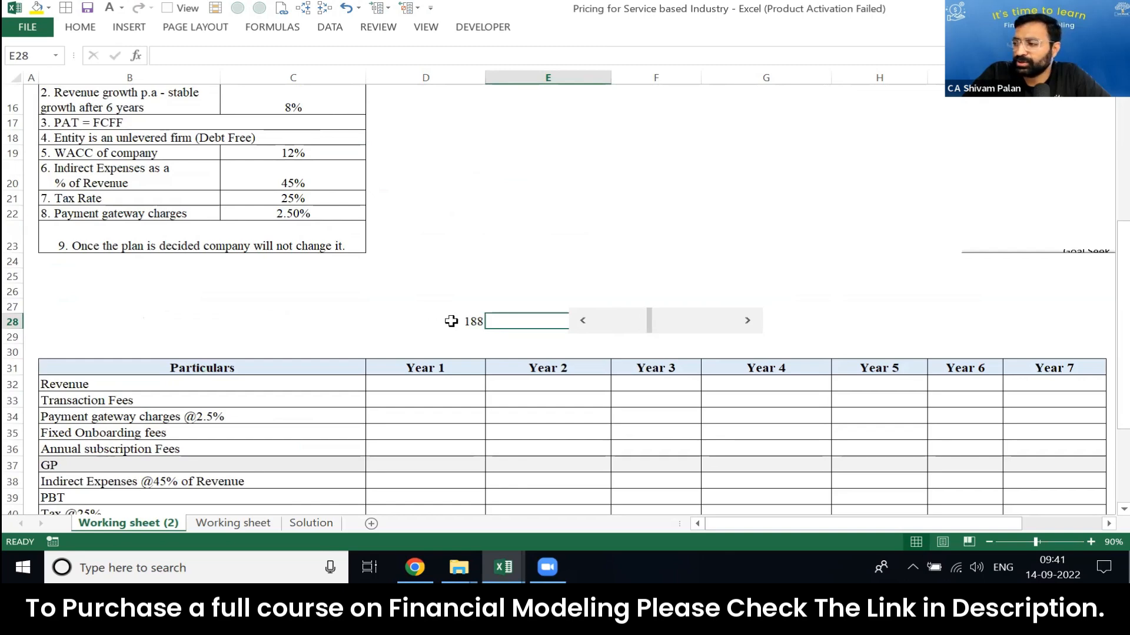
Step: Recheck the plan table and set D28 to 107 with the scroll bar
scroll(547, 242, up, 5)
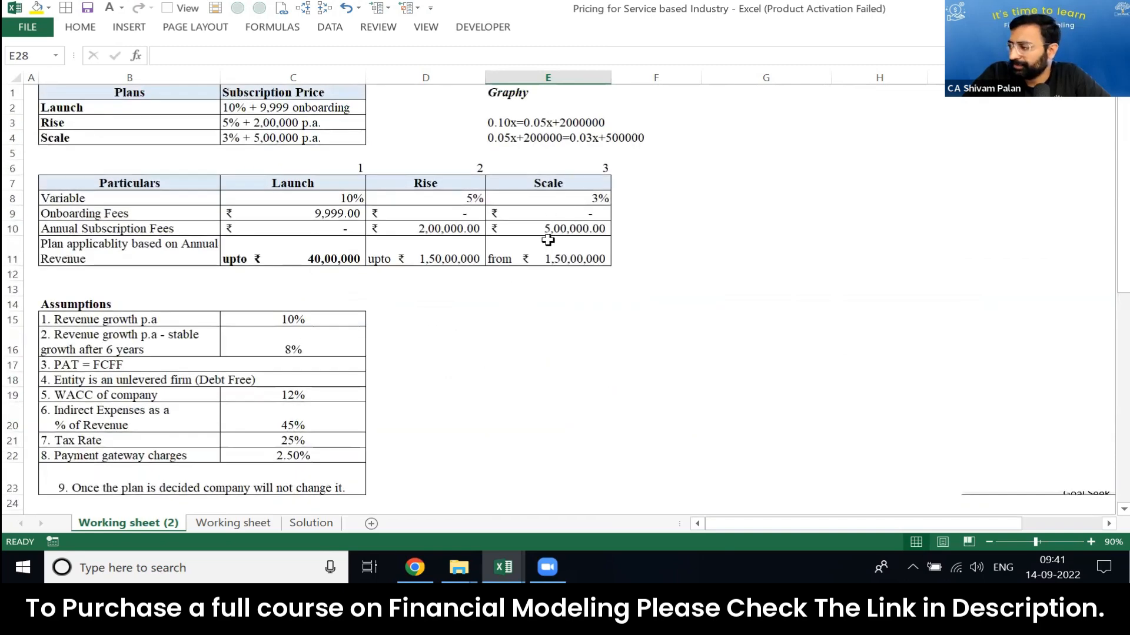
scroll(547, 240, down, 10)
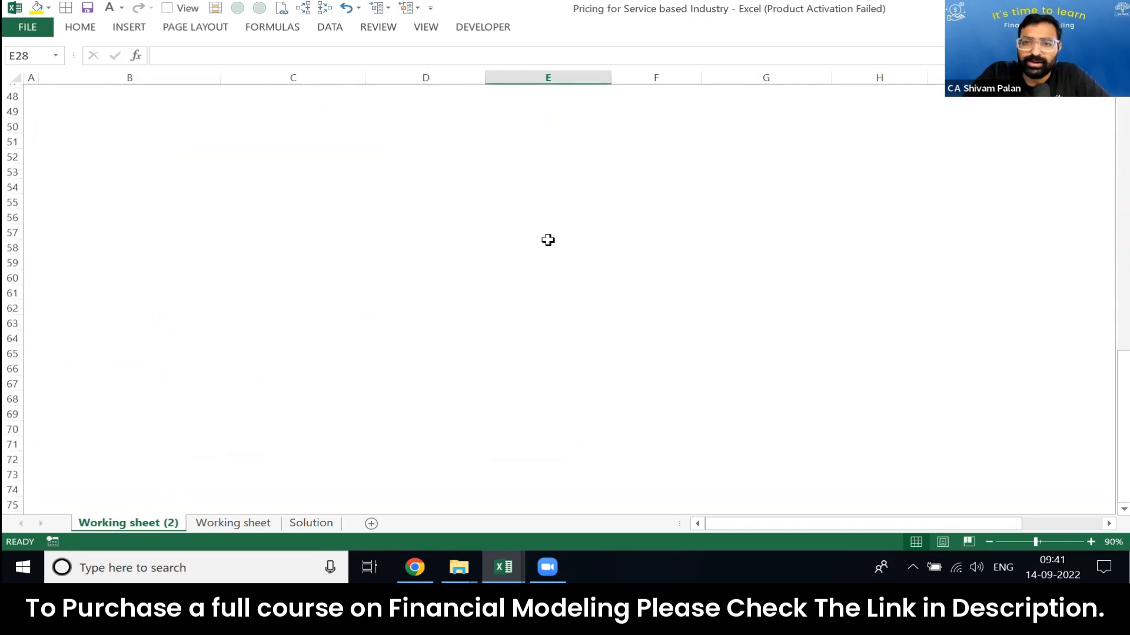
scroll(548, 240, up, 10)
click(547, 240)
scroll(548, 240, down, 8)
click(547, 240)
key(Up)
key(Up)
key(Up)
key(Up)
drag(649, 139, 433, 131)
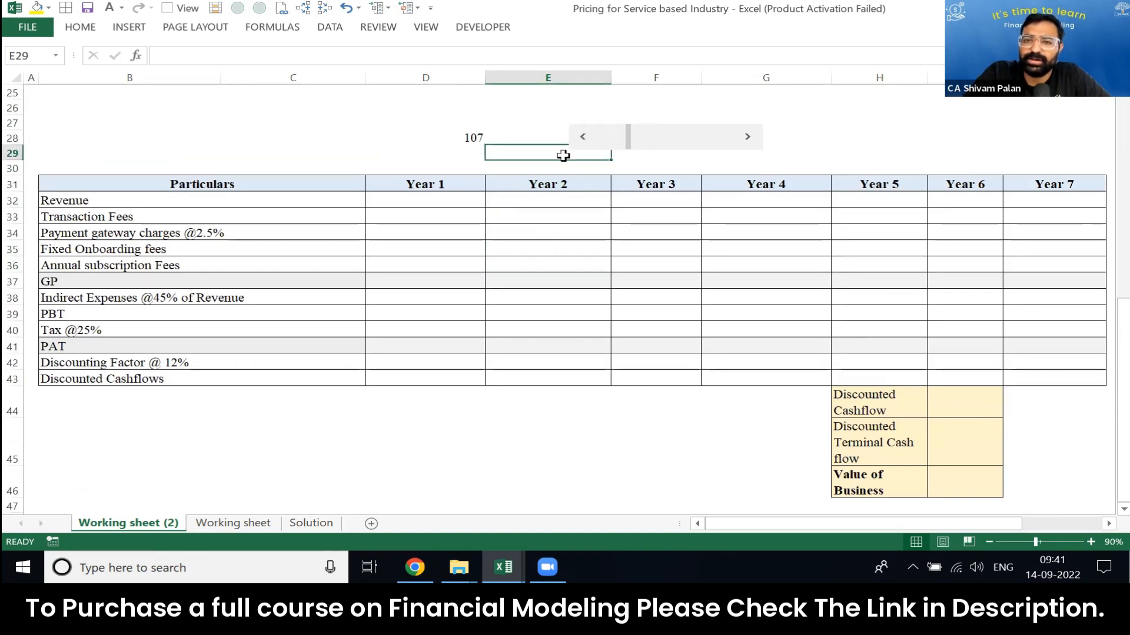
Step: In C28, start an IF formula testing whether D28*10^5 is greater than the Launch plan's revenue limit in C11
scroll(563, 155, up, 8)
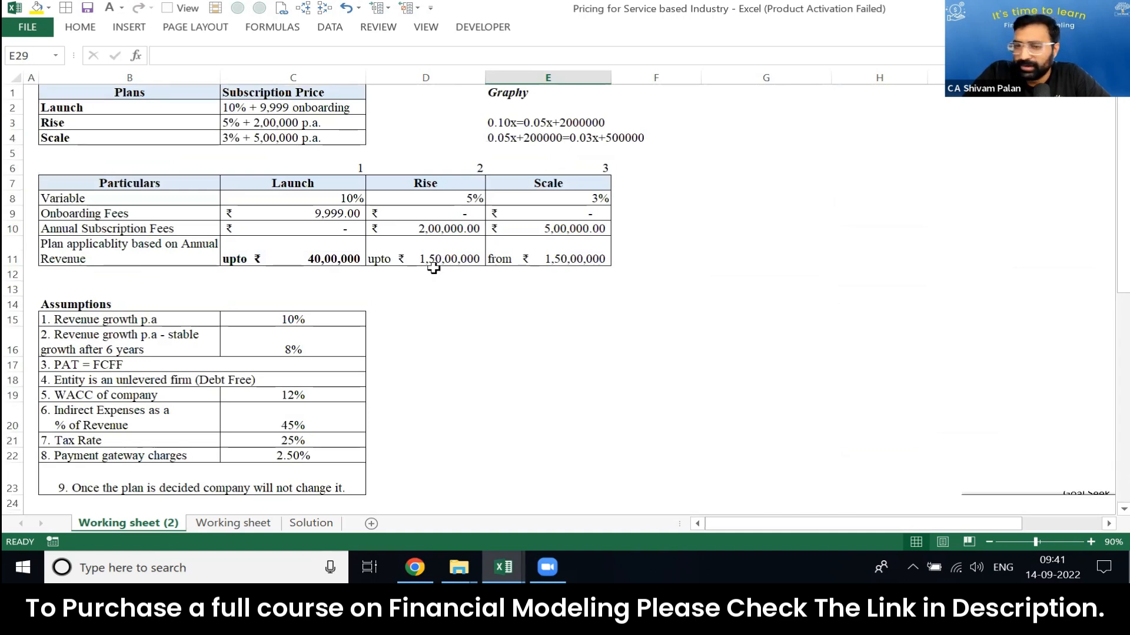
key(Down)
key(Left)
key(Left)
key(Left)
key(Up)
key(Up)
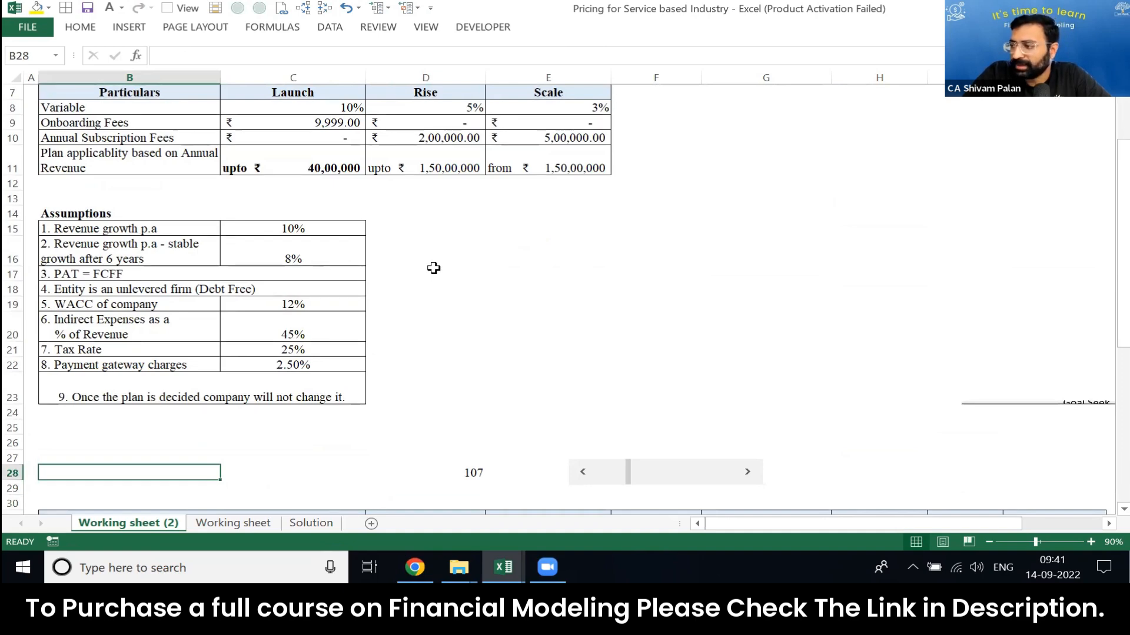
key(Right)
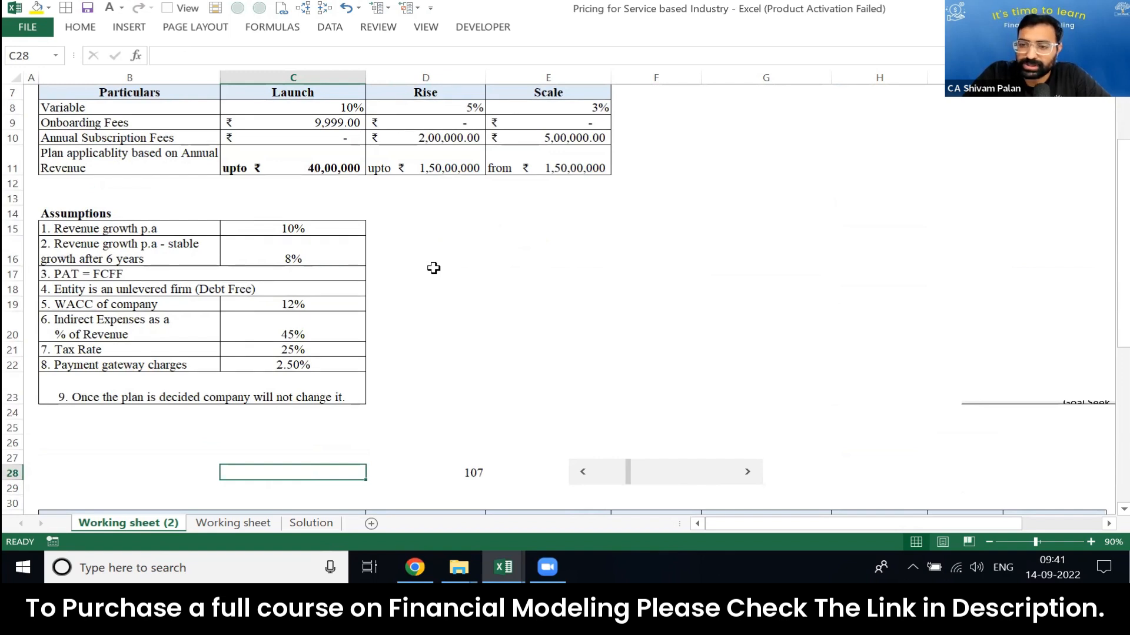
text(=IF()
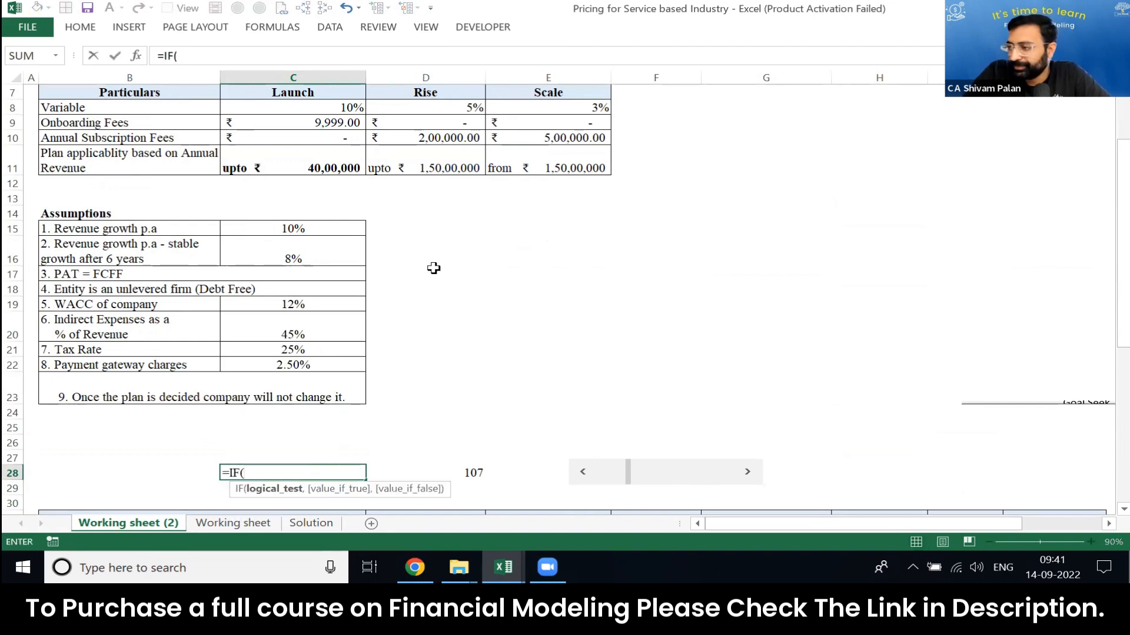
key(Page_Down)
key(Page_Up)
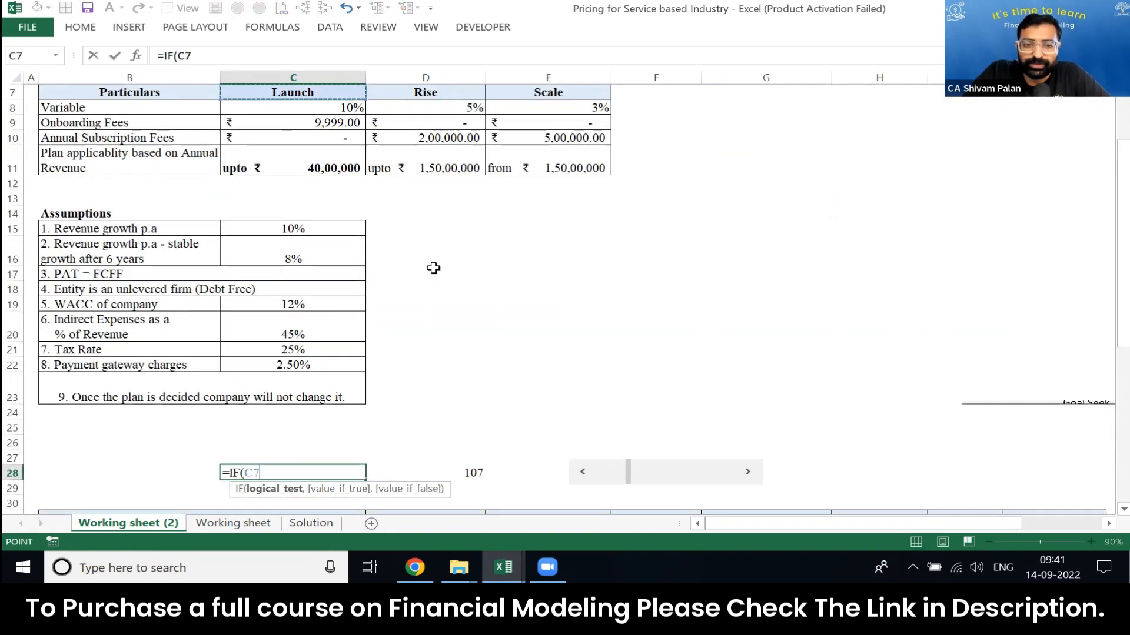
key(Right)
click(463, 470)
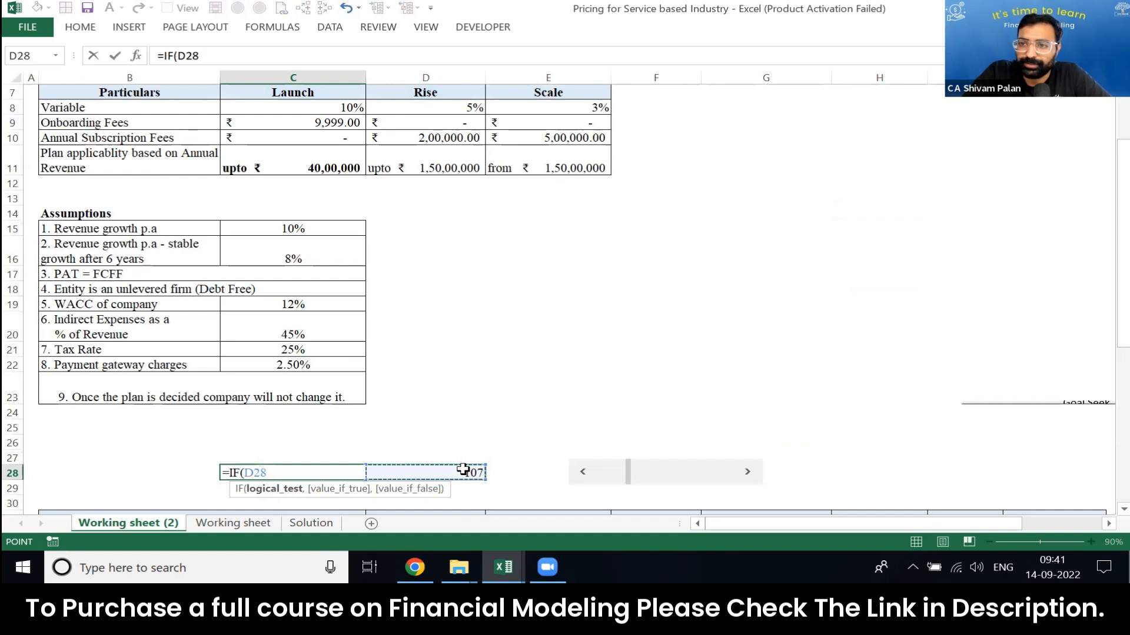
text(*1)
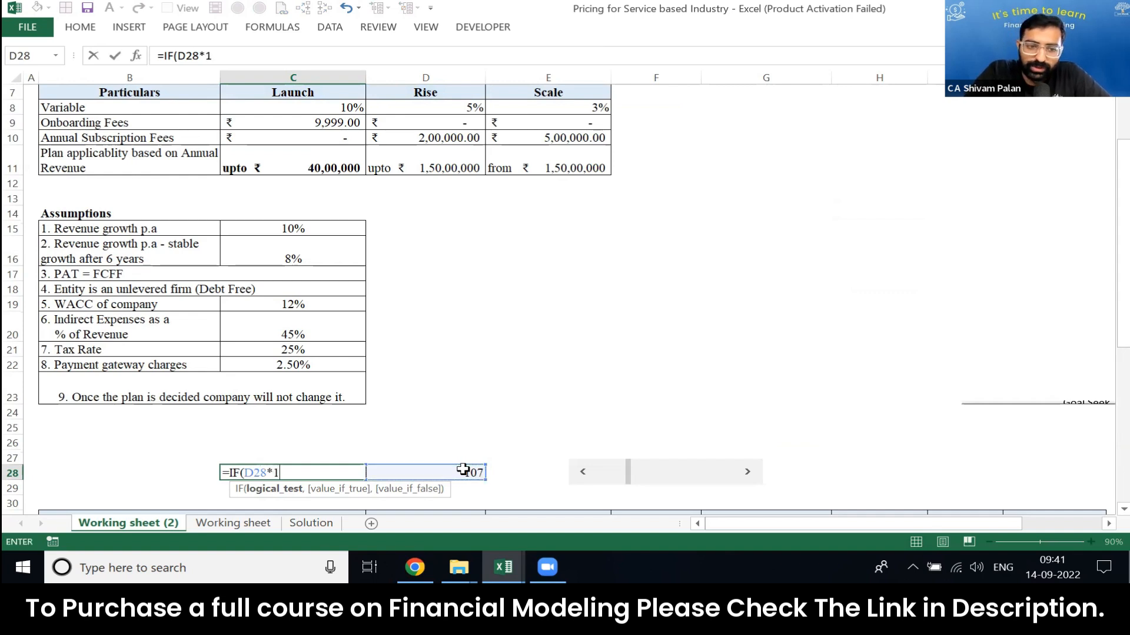
text(0^5>)
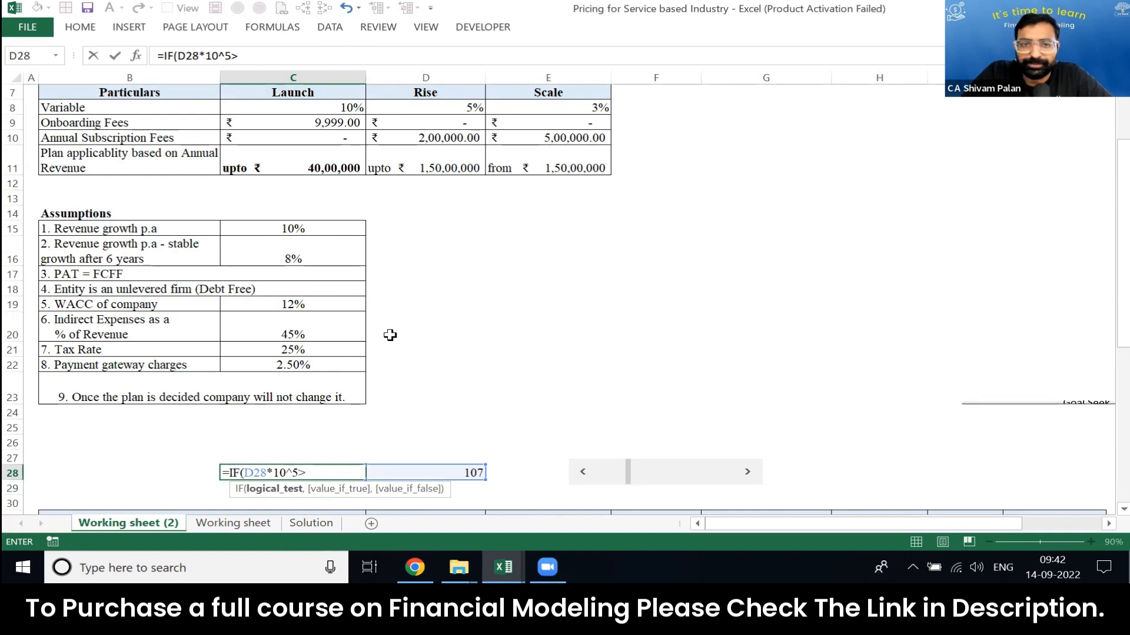
click(315, 169)
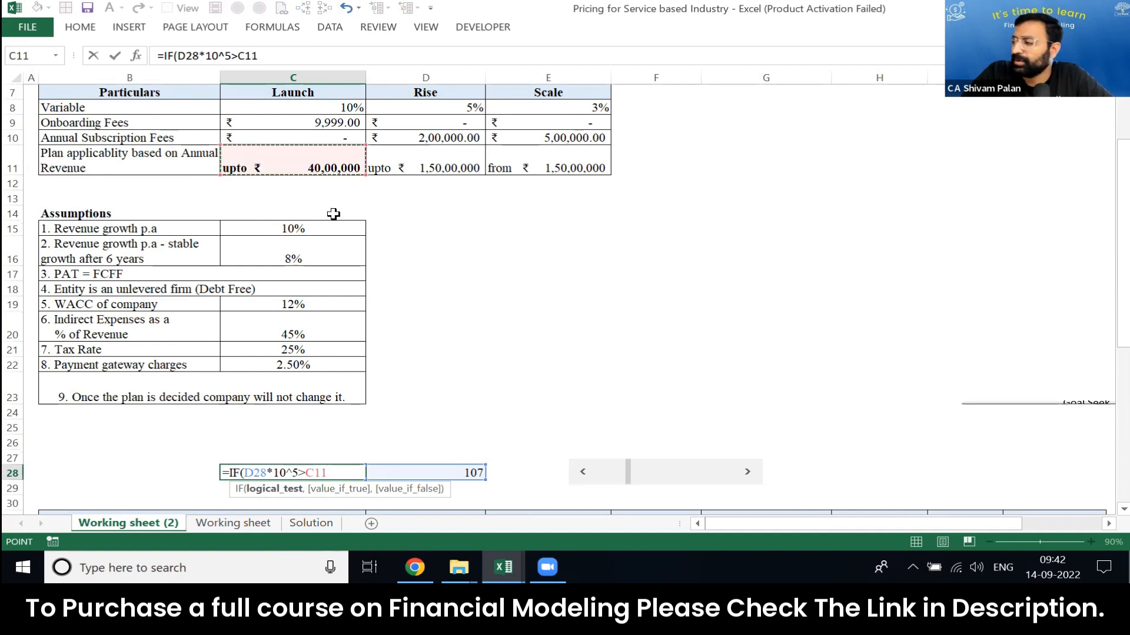
Step: Nest IF(D28*10^5>D11,3,2) as the true result in C28, append 1 and commit the formula
text(,if)
key(Tab)
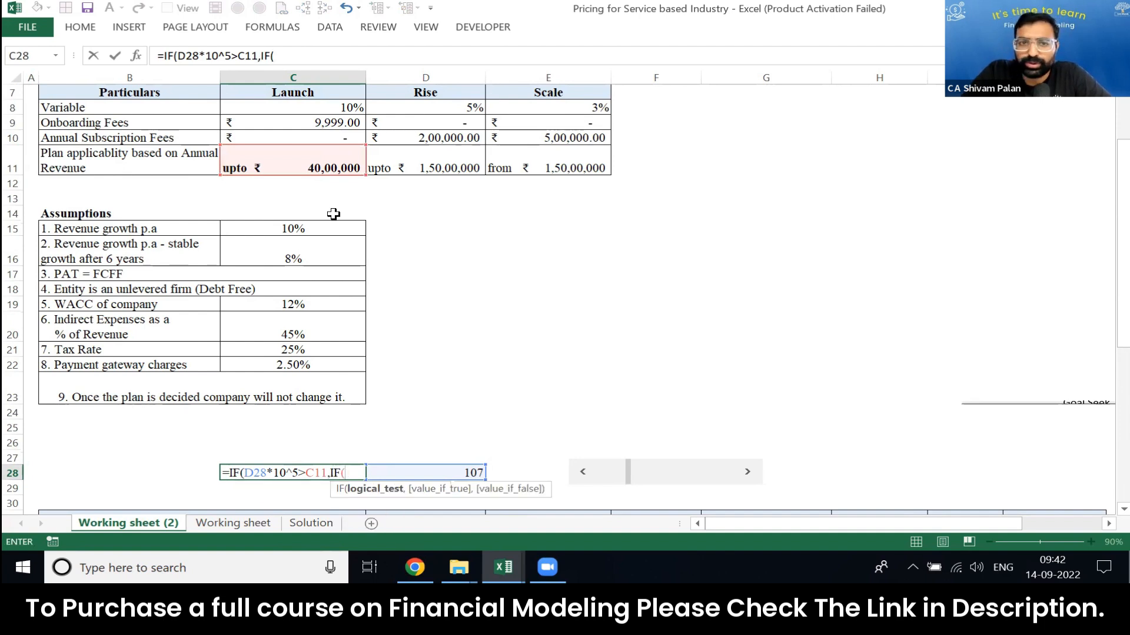
click(434, 471)
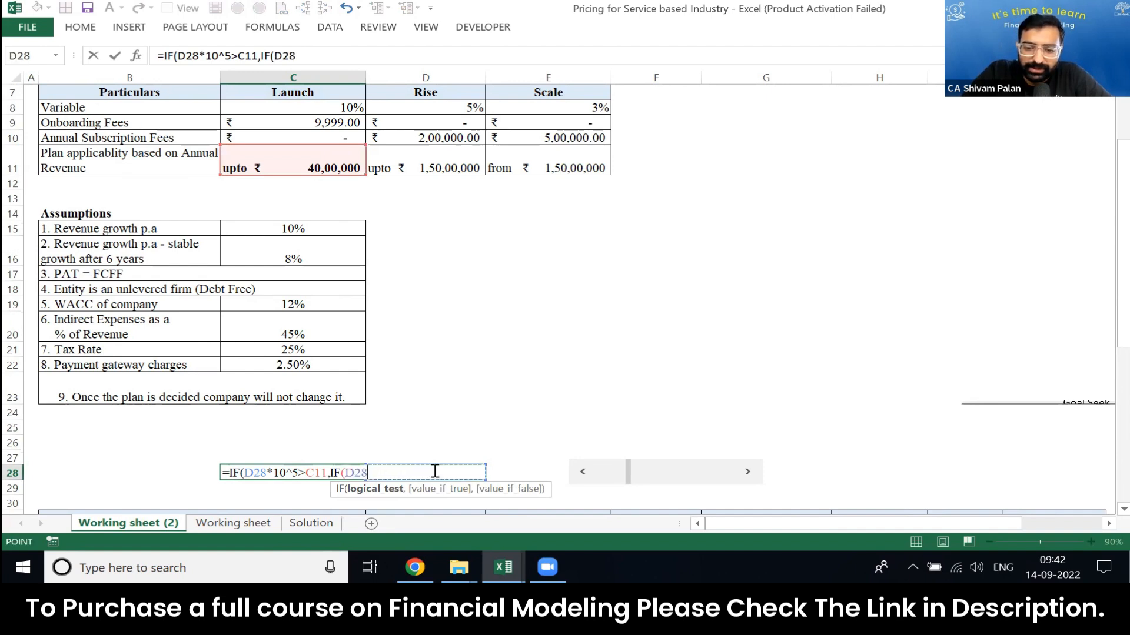
text(*10^5>)
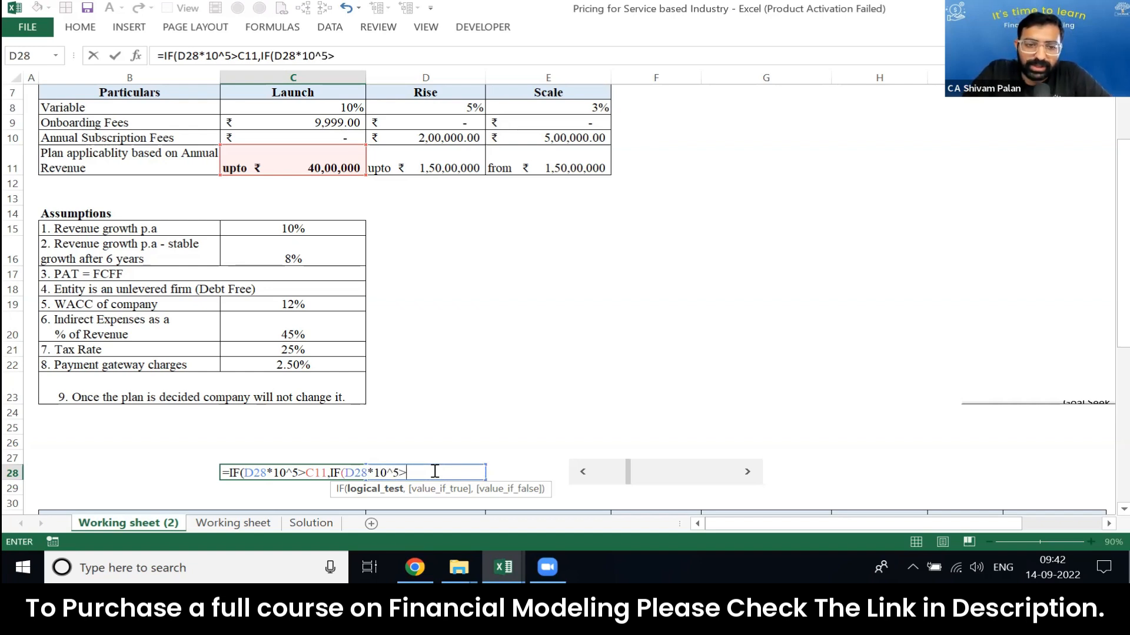
click(413, 157)
text(,)
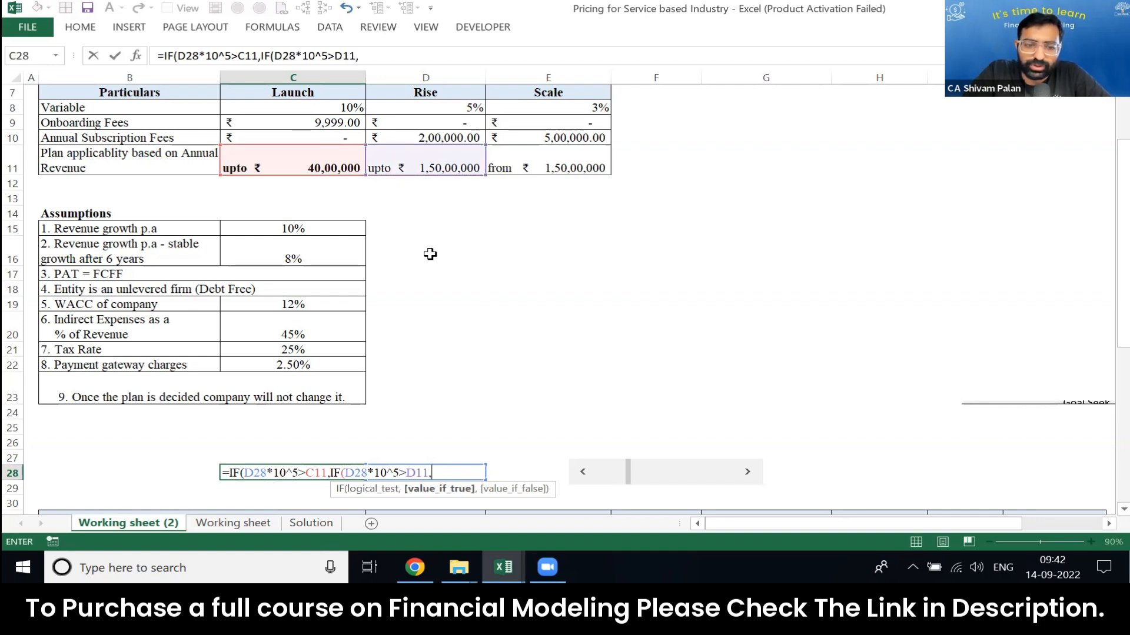
text(3,2))
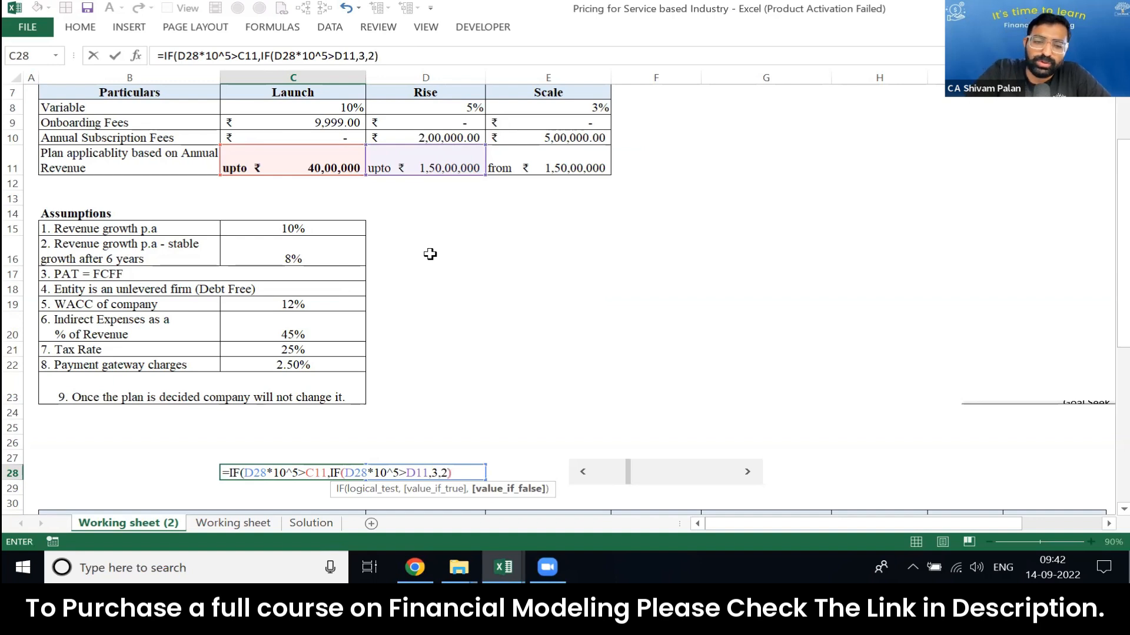
text(1)
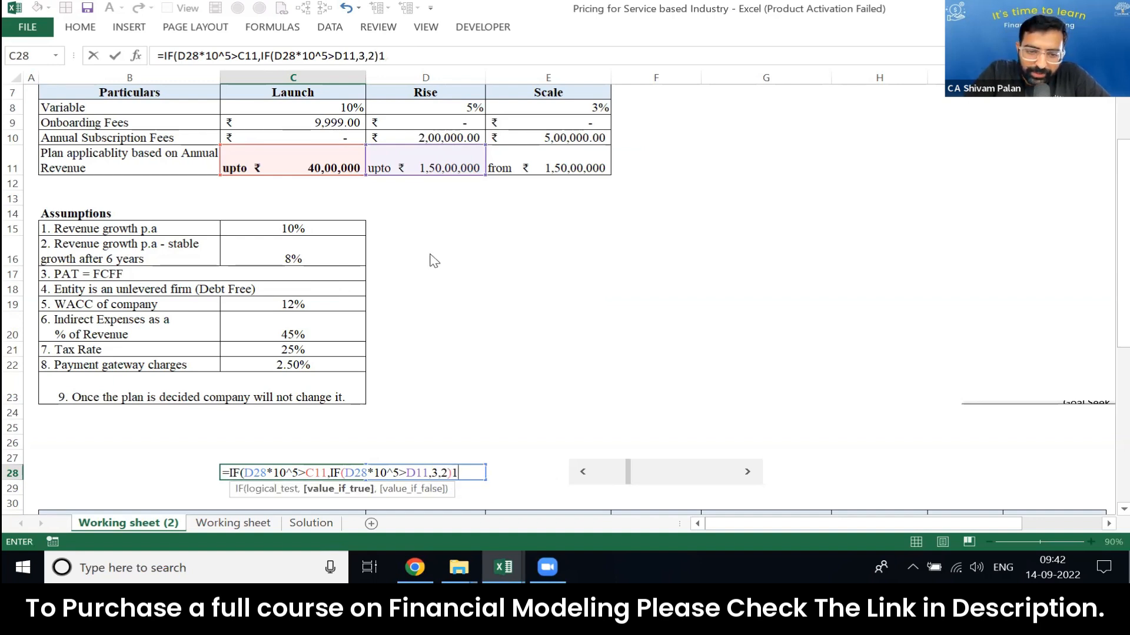
key(Return)
key(Return)
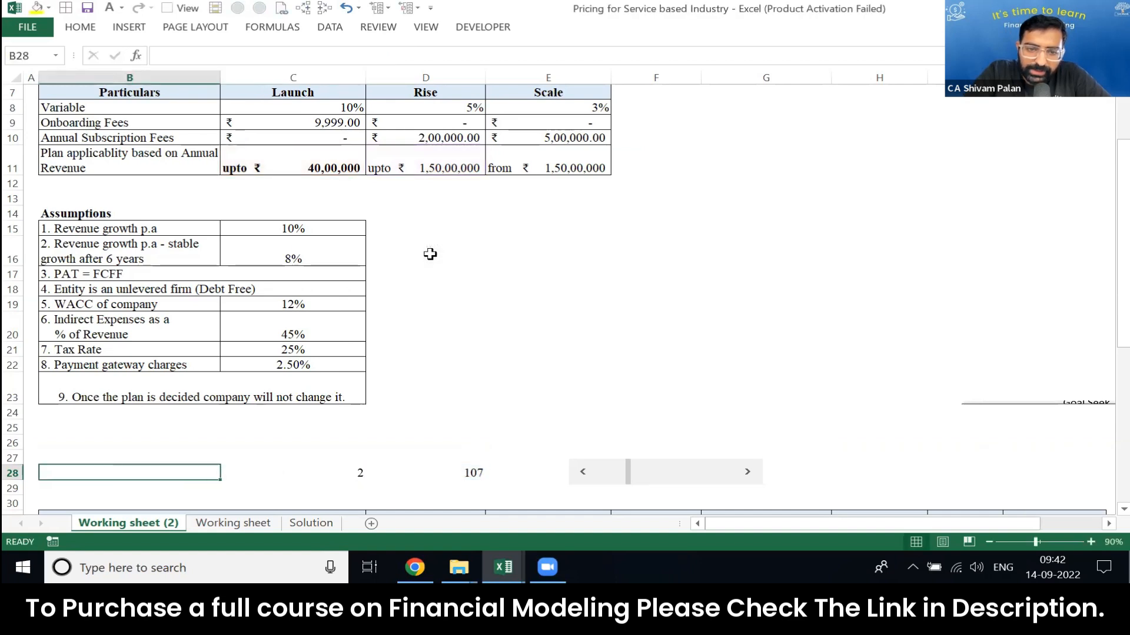
Step: Correct the C28 formula to =IF(D28*10^5>C11,IF(D28*10^5>D11,3,2),1), so that 1 is the false result
click(318, 466)
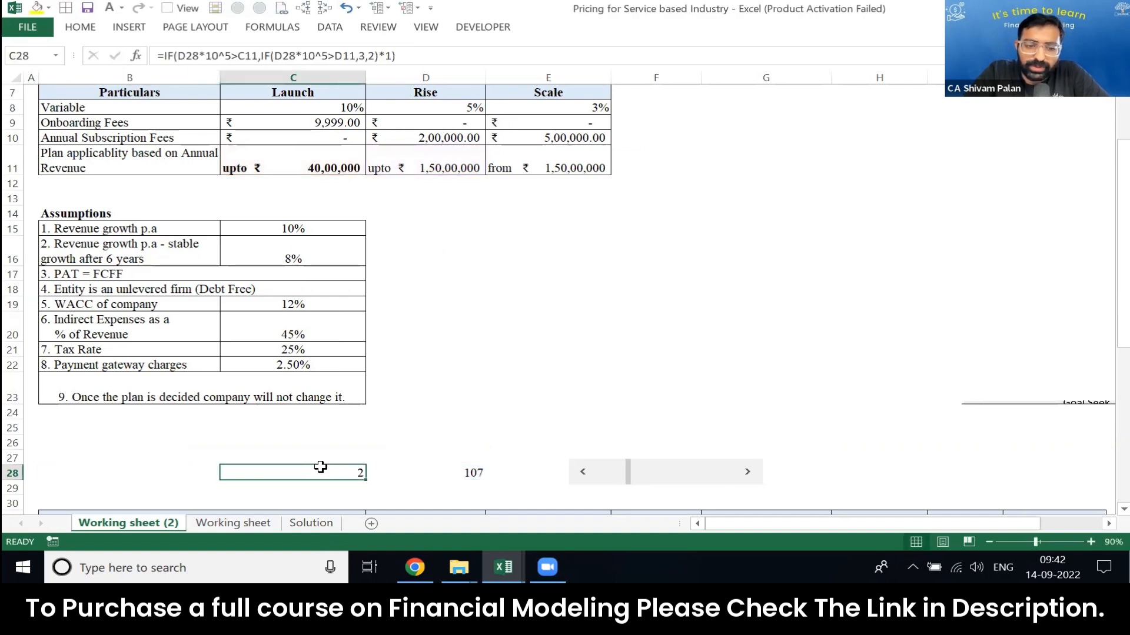
key(F2)
key(Left)
key(Left)
key(BackSpace)
text(,)
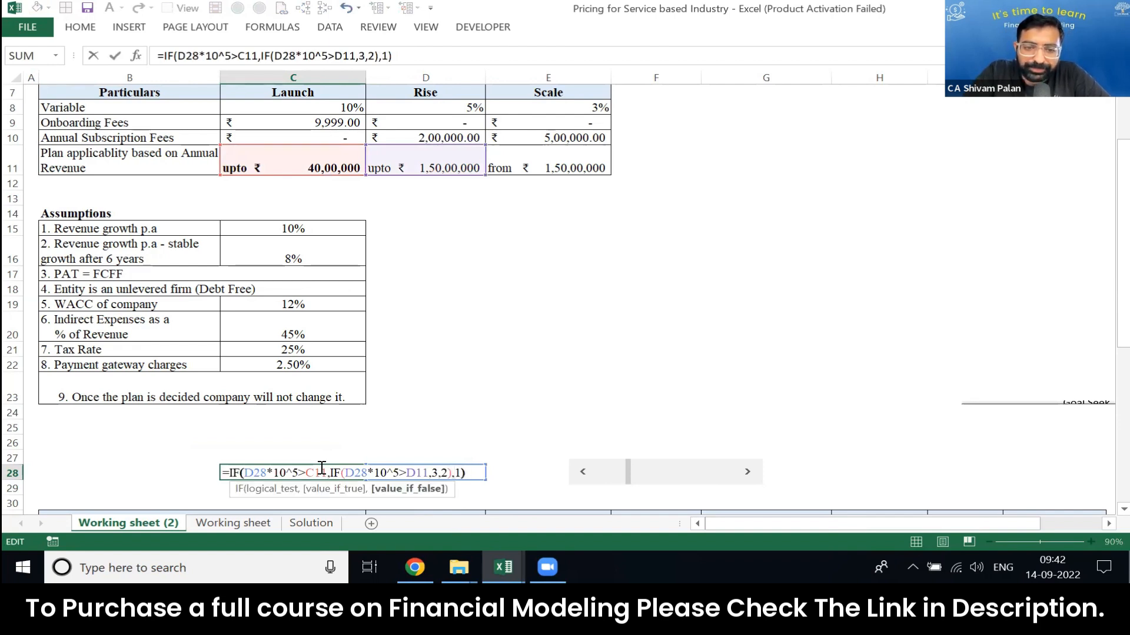
key(Return)
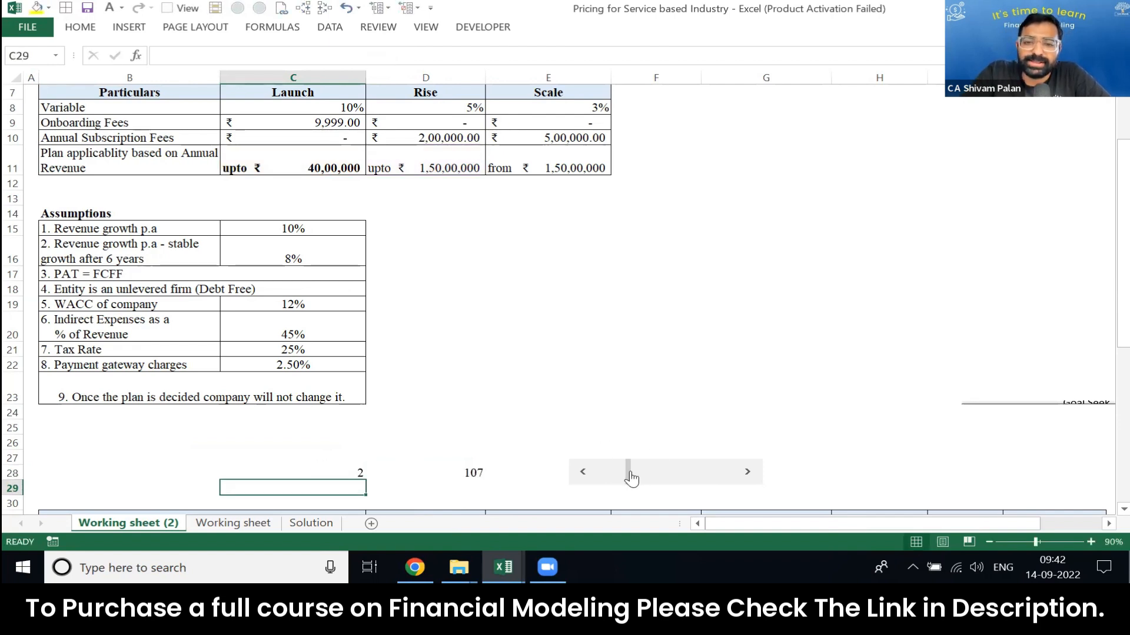
Step: Test the plan-number formula by moving the scroll bar to bring D28 to 35, 158 and 165
drag(628, 479, 610, 478)
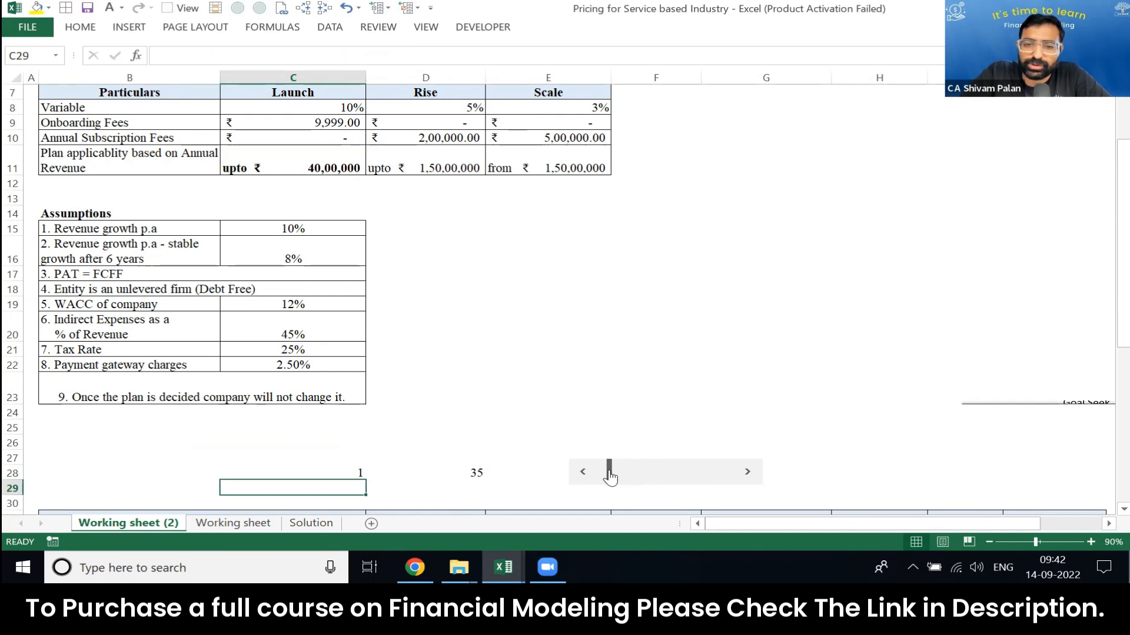
drag(614, 477, 641, 478)
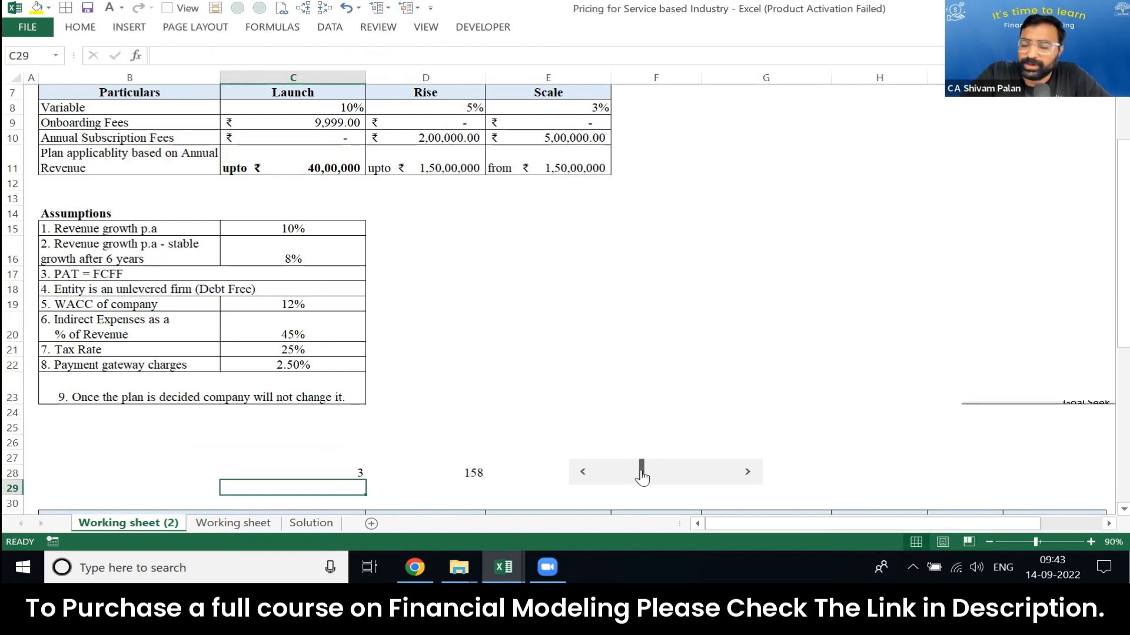
drag(642, 478, 644, 479)
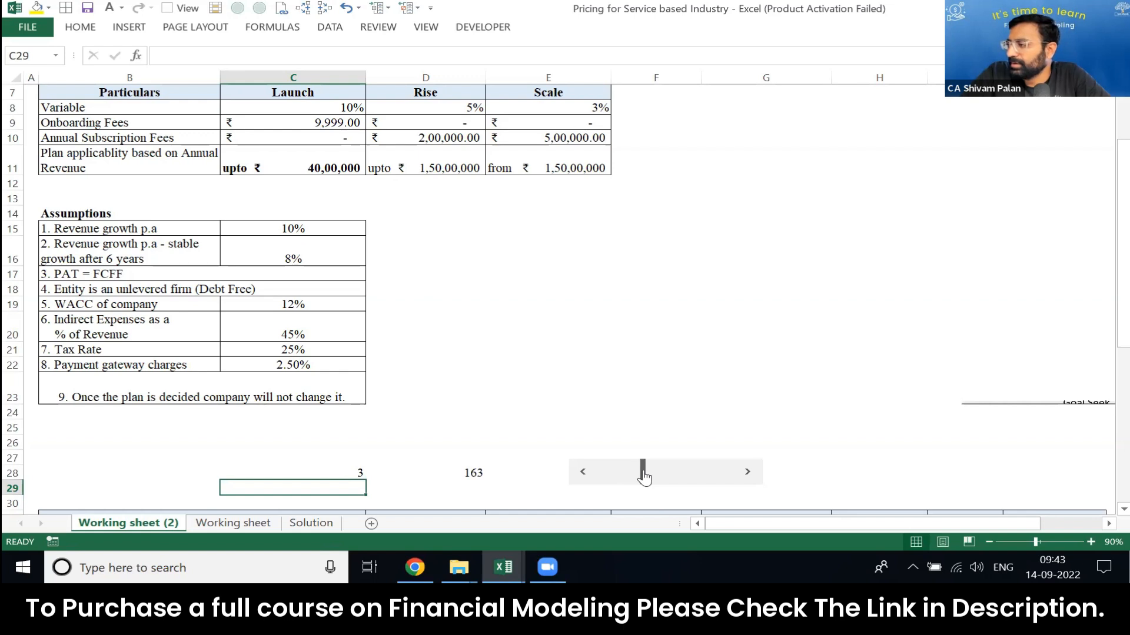
Step: Review the nested IF formula in C28 and its cell references without changing it
click(295, 469)
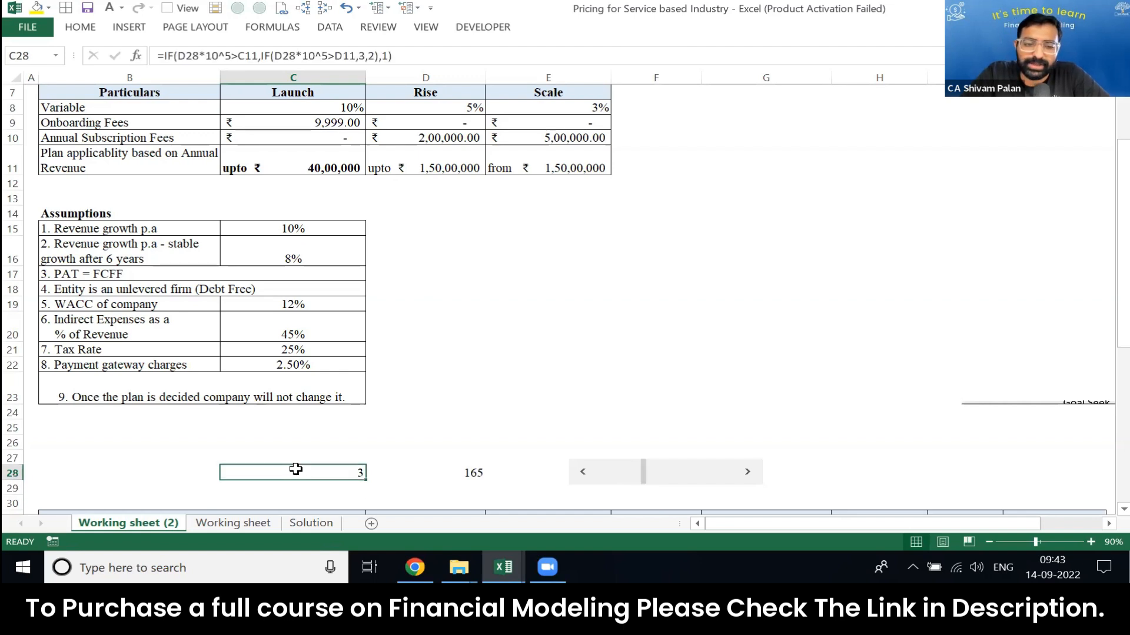
double_click(296, 468)
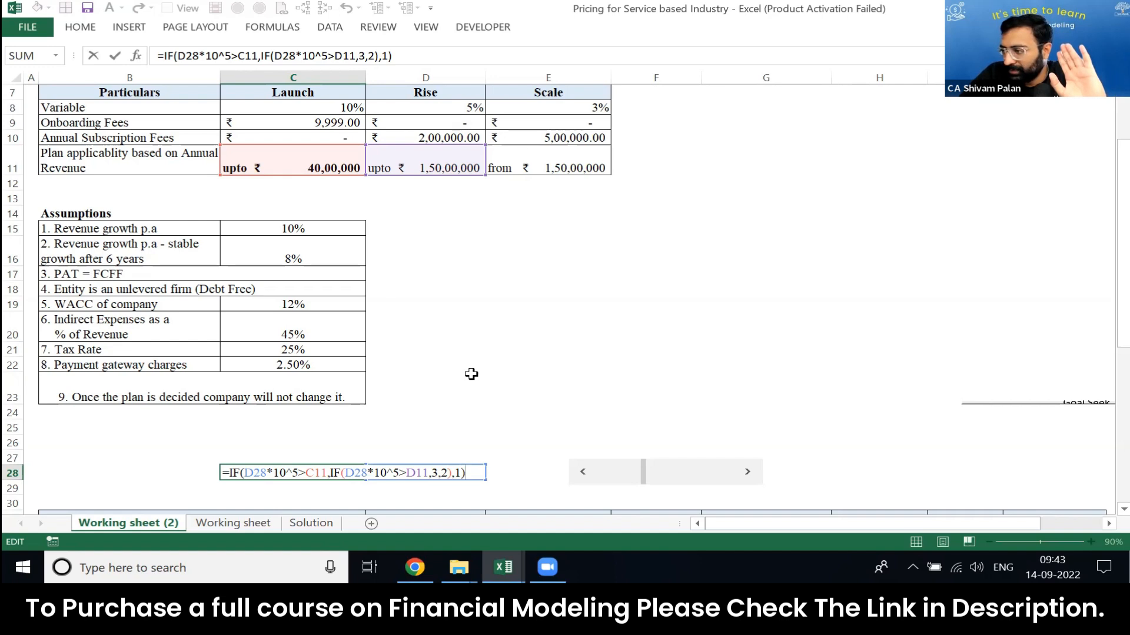
key(ctrl+Return)
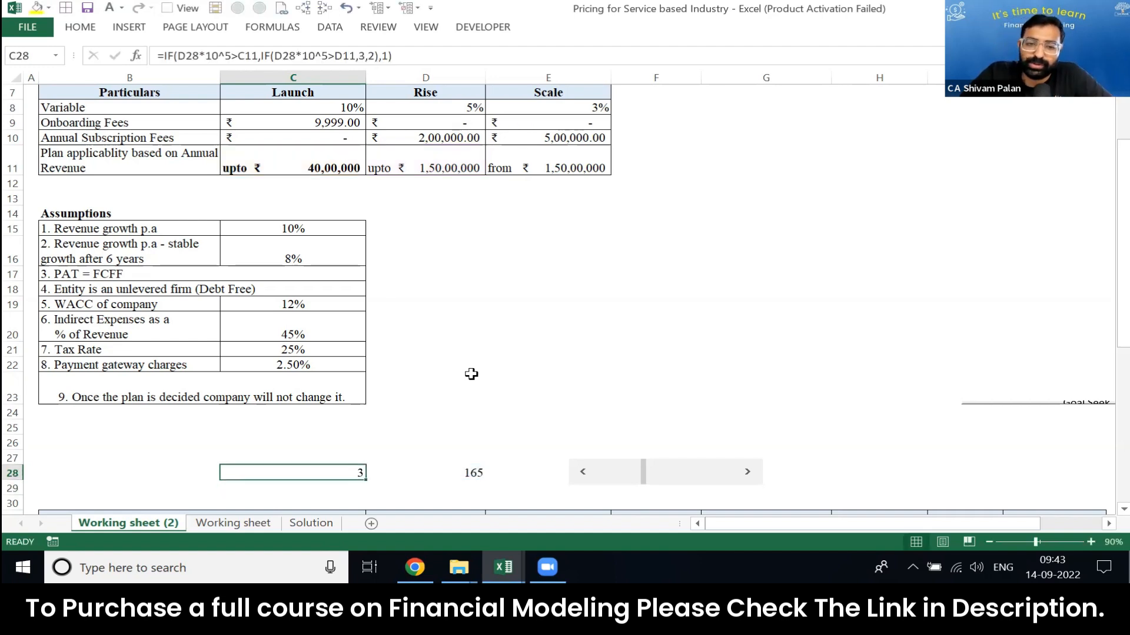
Step: In B28, start a CHOOSE formula that uses the plan number in C28 as its index
key(Left)
key(Right)
key(Left)
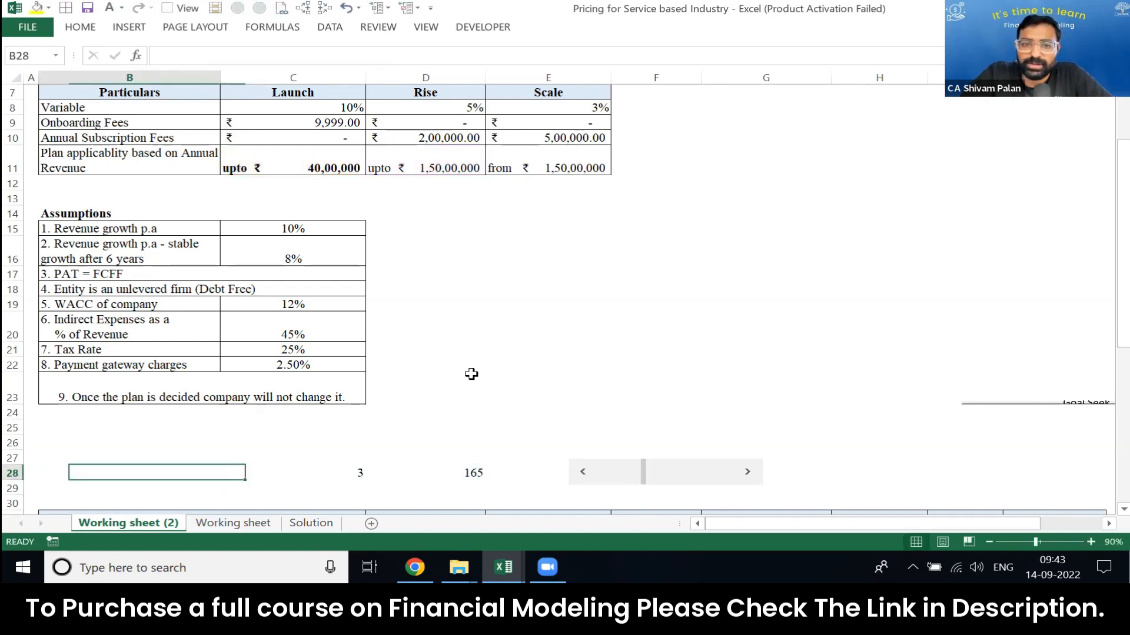
text(=c)
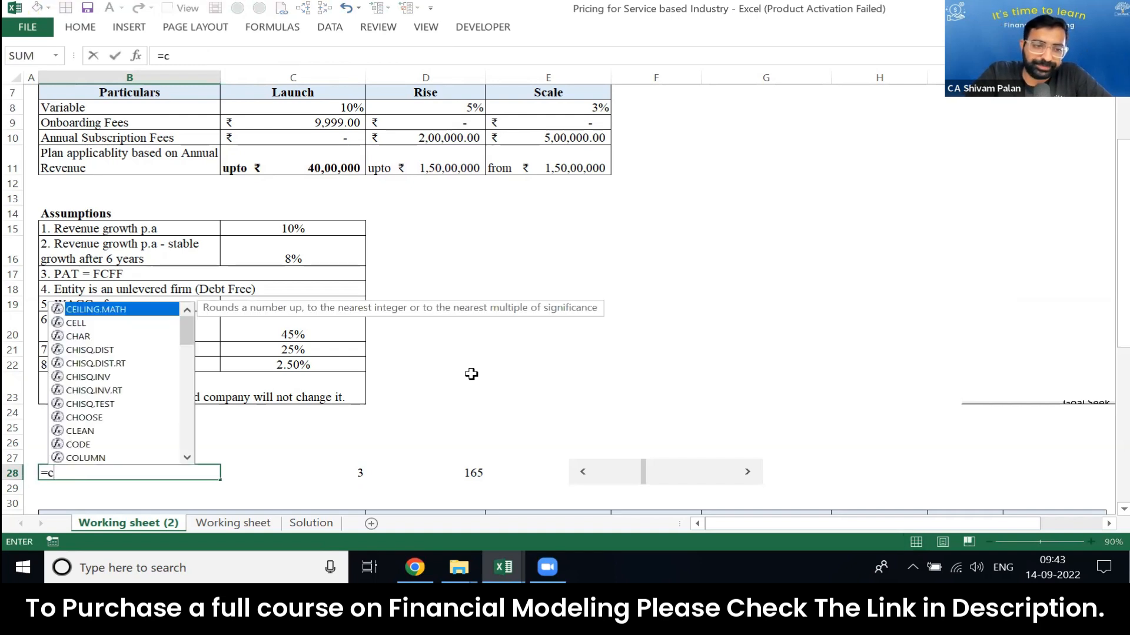
text(hoos)
key(Tab)
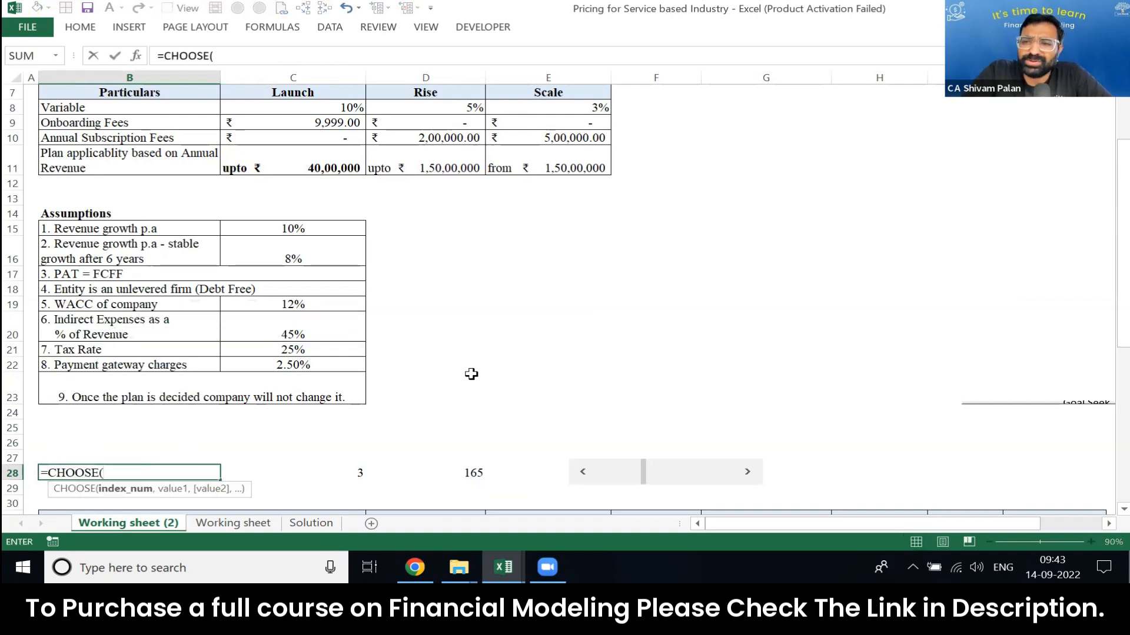
key(Right)
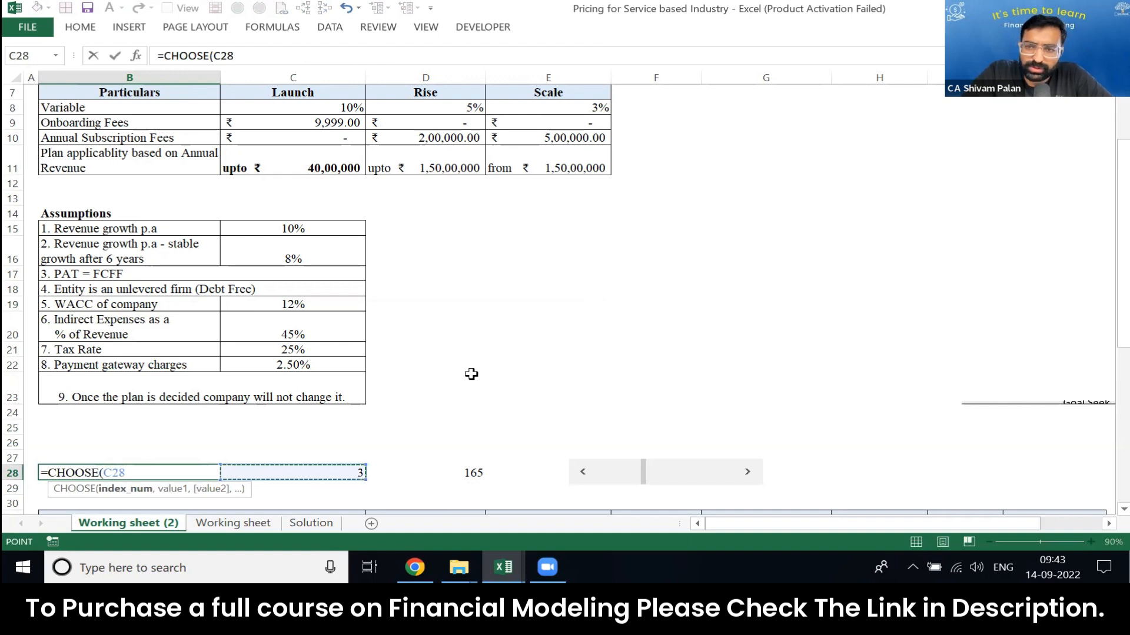
Step: Supply the plan names in C7, D7 and E7 as choices to complete =CHOOSE(C28,C7,D7,E7) in B28
text(,)
key(Up)
key(Right)
key(Up)
key(Up)
key(Up)
key(Up)
key(Up)
key(Up)
key(Up)
key(Up)
key(Up)
key(Up)
key(Up)
key(Up)
key(Up)
key(Up)
key(Up)
key(Up)
key(Up)
key(Up)
key(Up)
key(Up)
text(,)
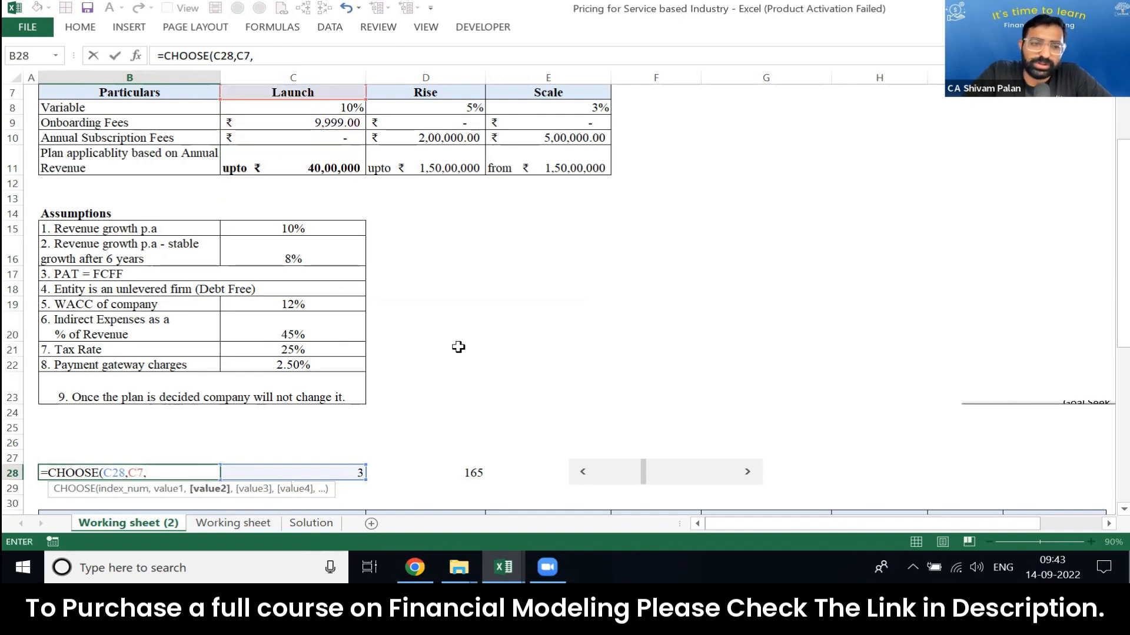
click(430, 89)
text(,)
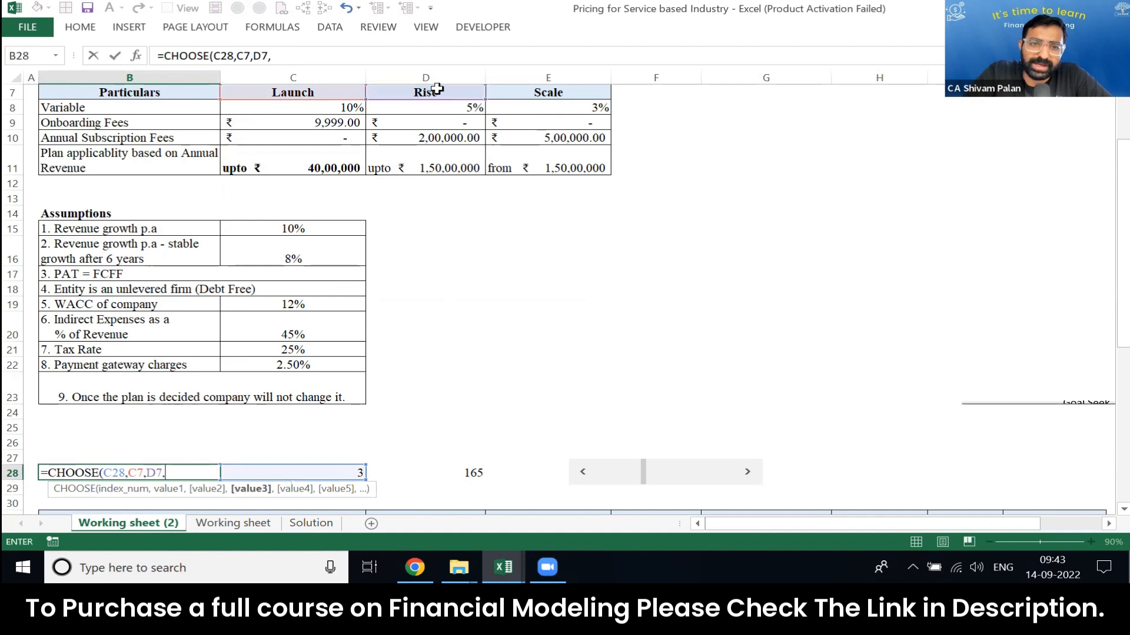
click(541, 88)
text())
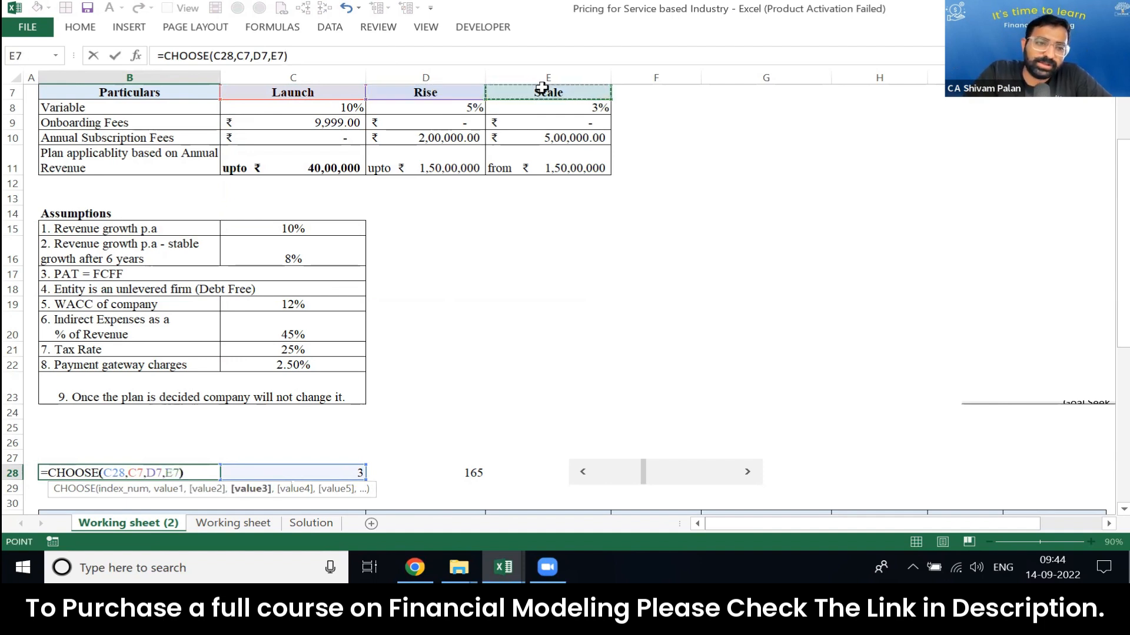
key(Return)
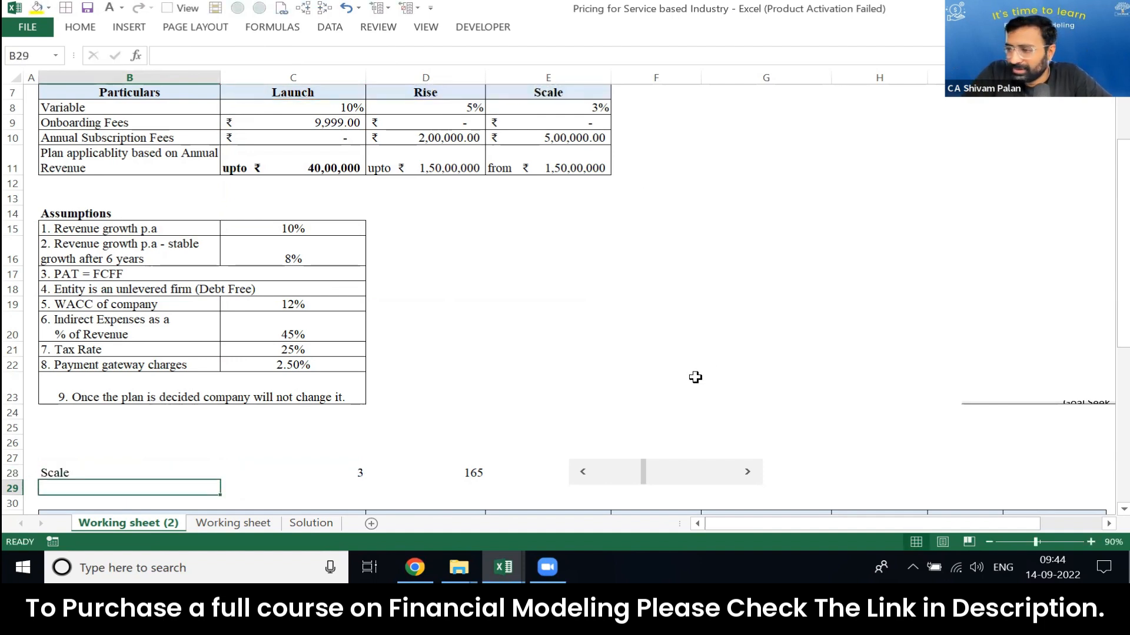
Step: Move the scroll bar to bring D28 to 419 and select the plan name and number in B28:C28
drag(643, 472, 711, 480)
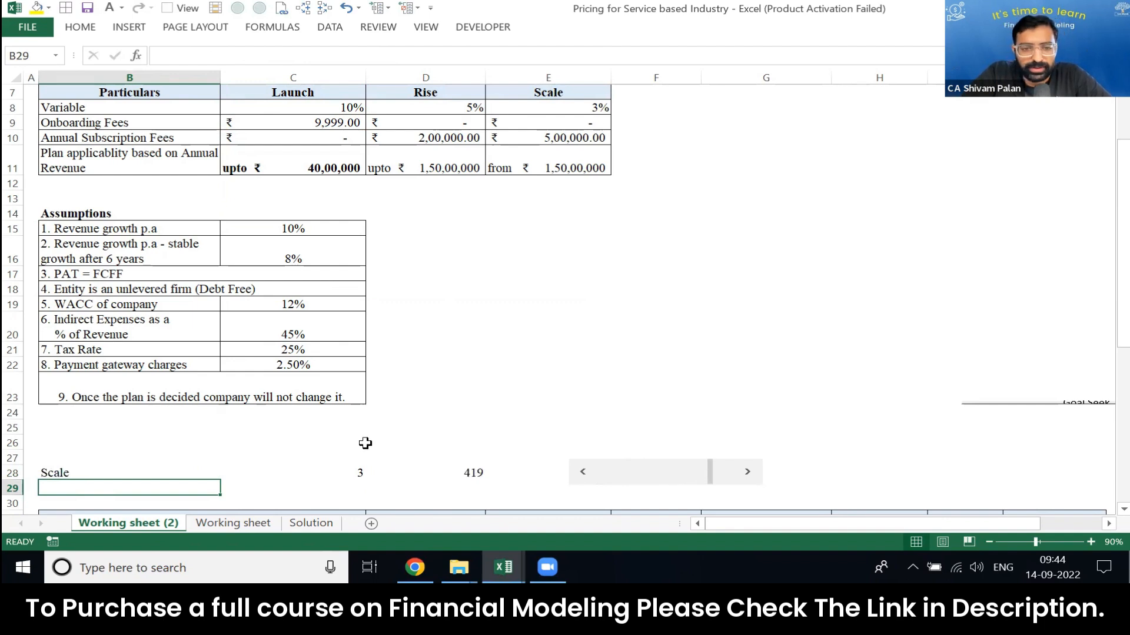
key(Up)
key(shift+Right)
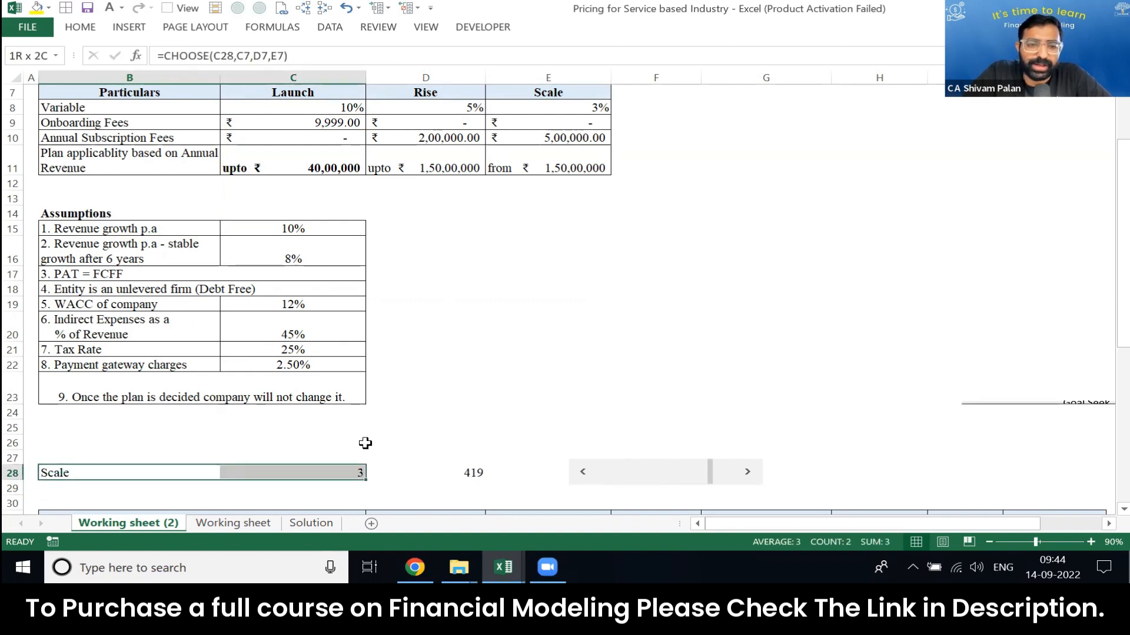
Step: Label the revenue input by entering Revenue for First year in D27
key(Up)
key(Down)
key(shift+Right)
key(shift+Right)
key(shift+Left)
key(shift+Right)
key(shift+Left)
key(Up)
key(Right)
key(Right)
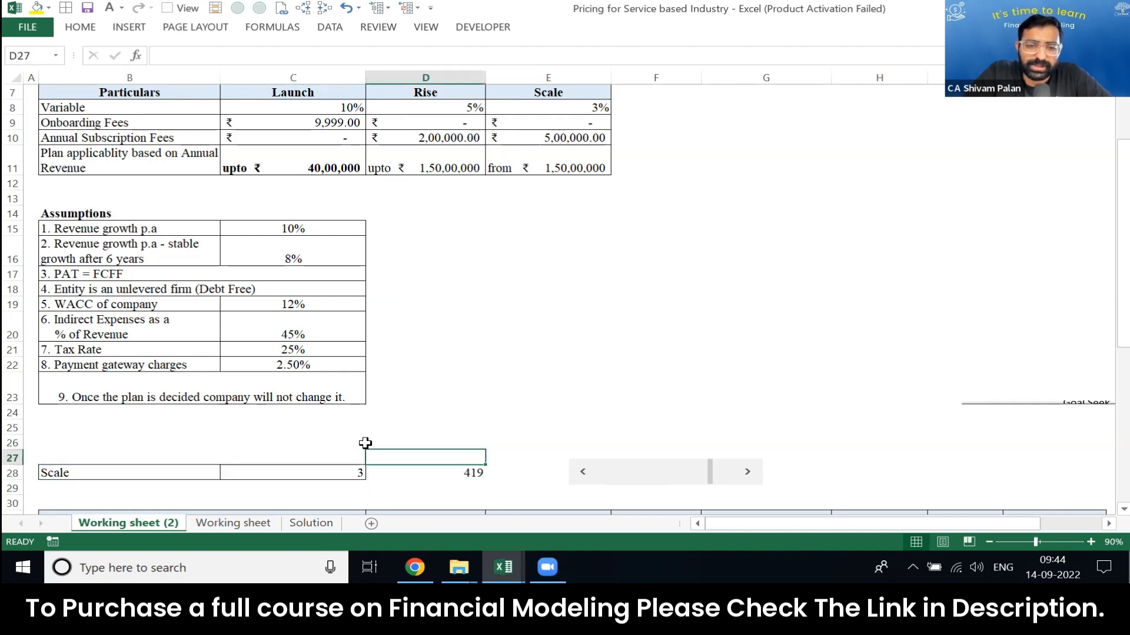
text(Revenue )
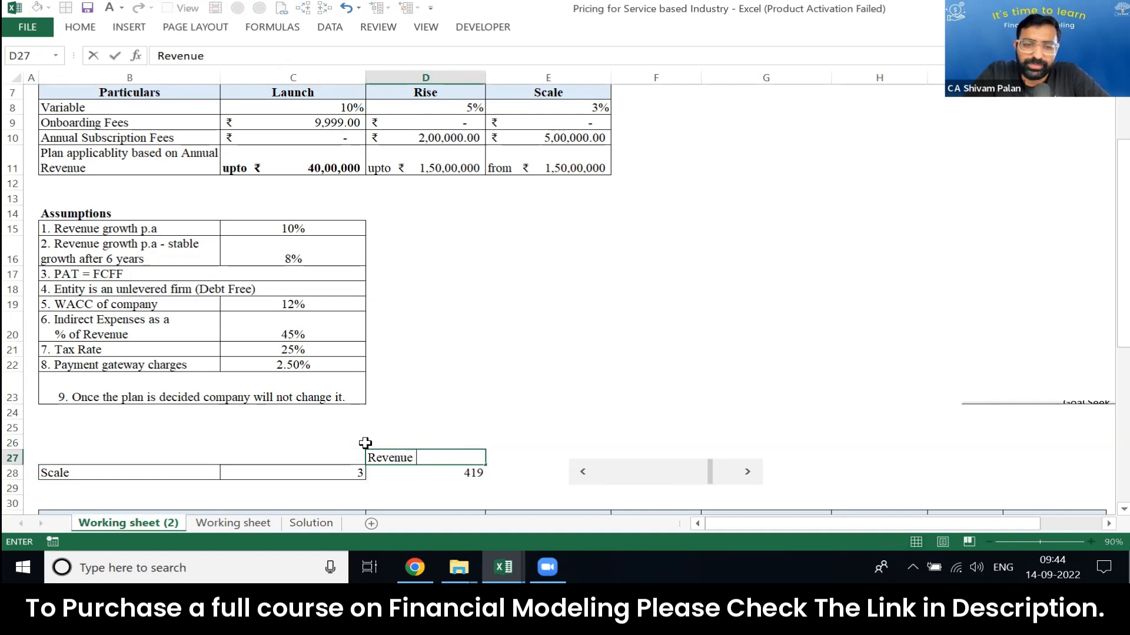
text(for First year)
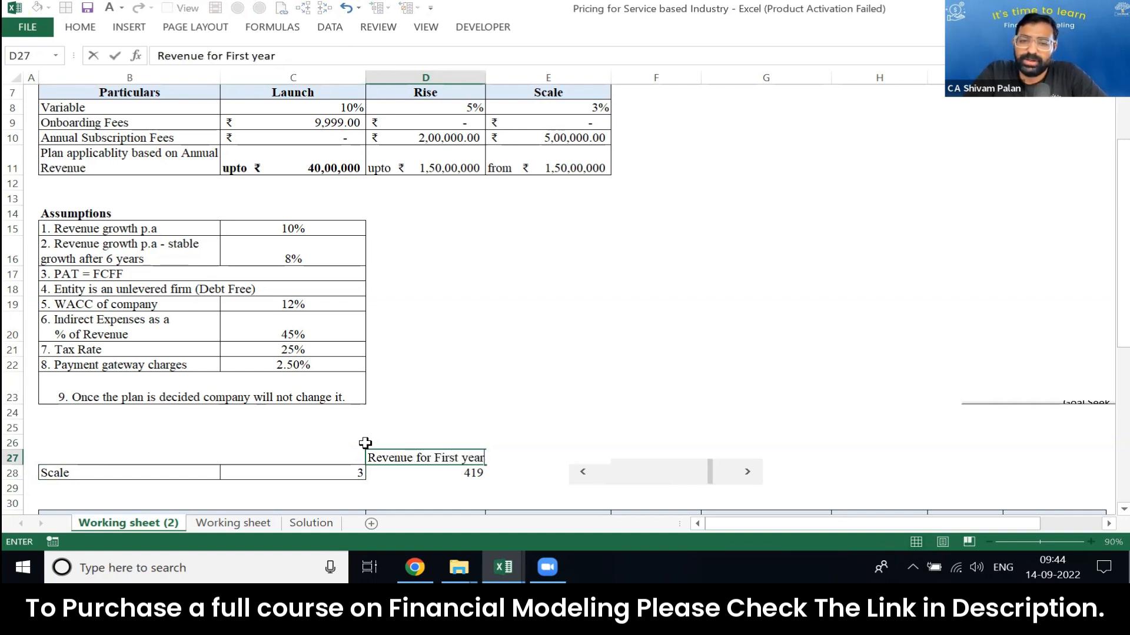
key(Return)
key(Up)
Step: Make the D27 heading bold and autofit column D to its text
key(alt)
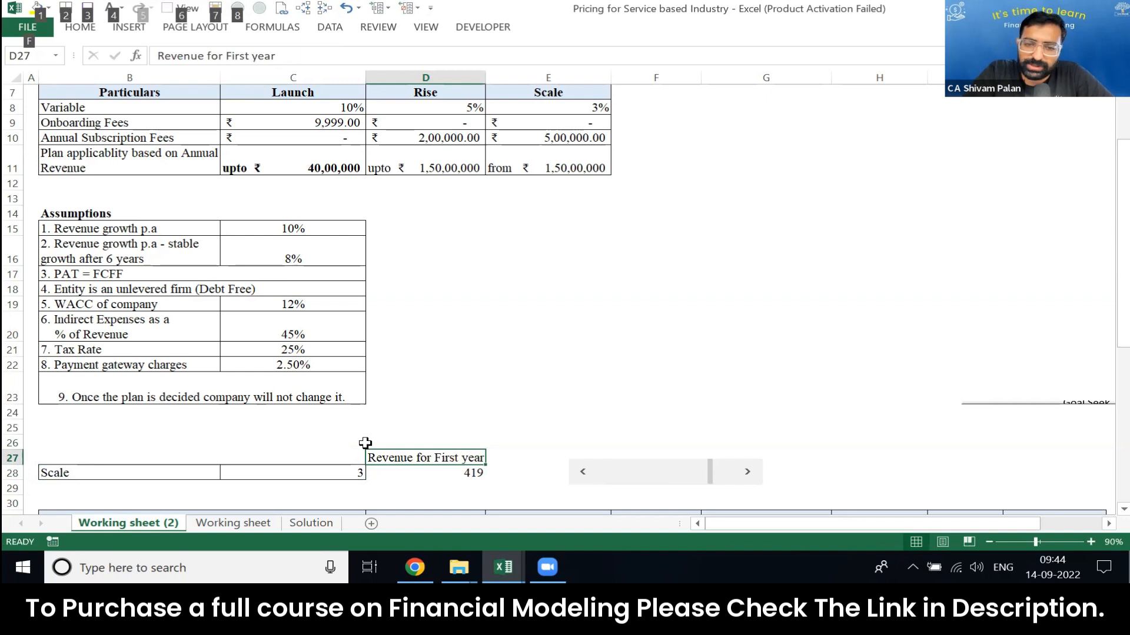
key(h)
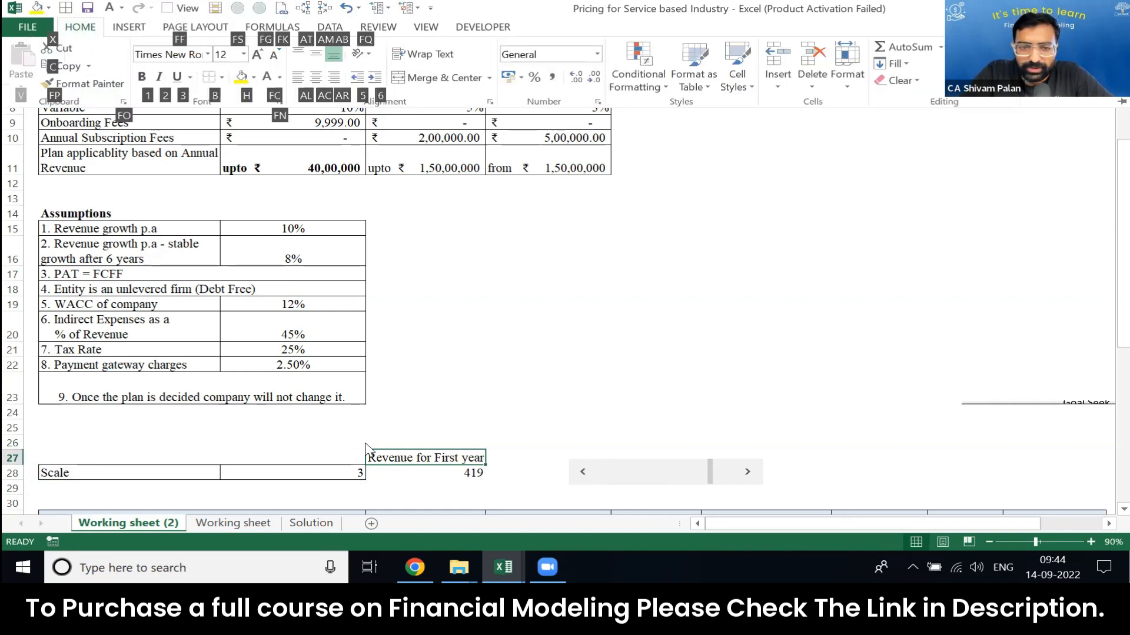
key(Escape)
key(Escape)
key(Left)
key(Right)
key(ctrl+b)
key(Left)
key(Down)
key(Right)
key(Up)
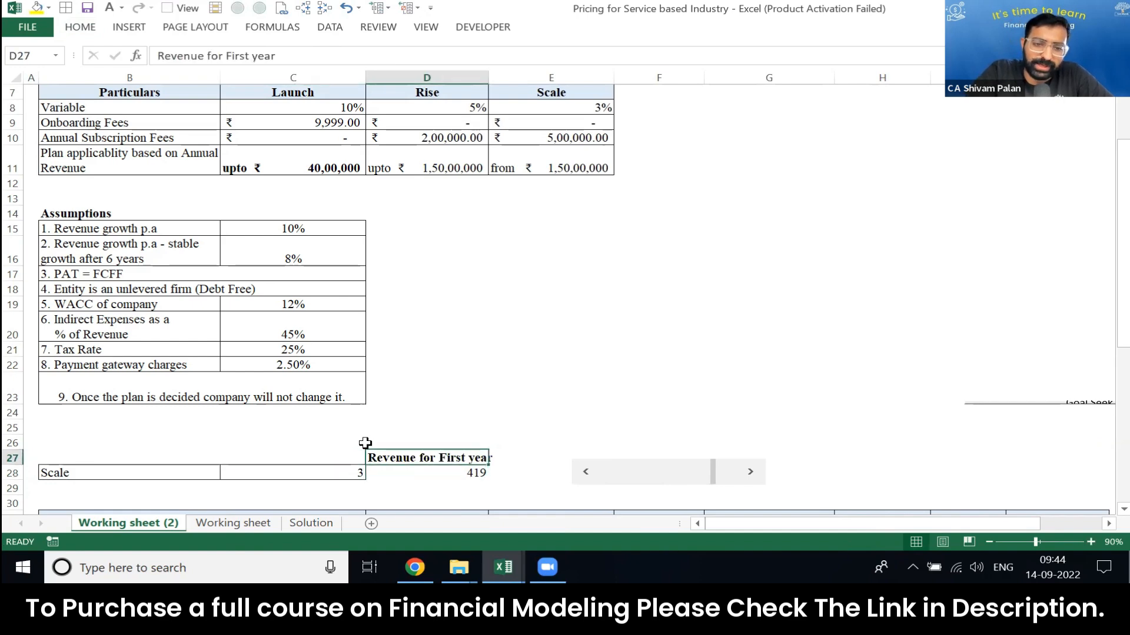
key(alt+h)
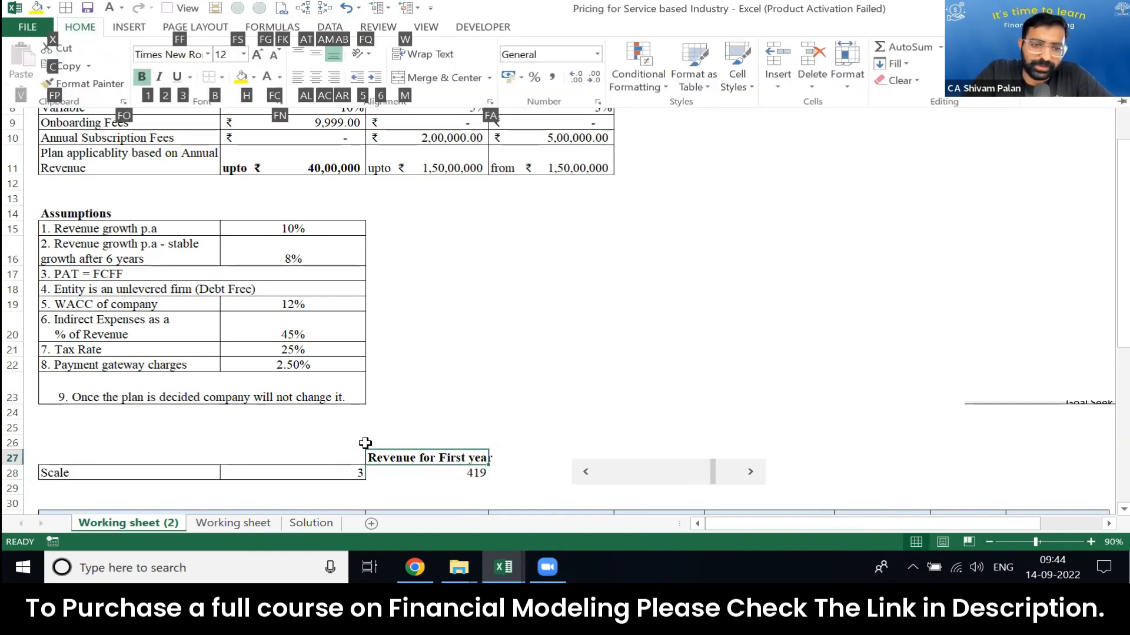
key(o)
key(i)
key(Left)
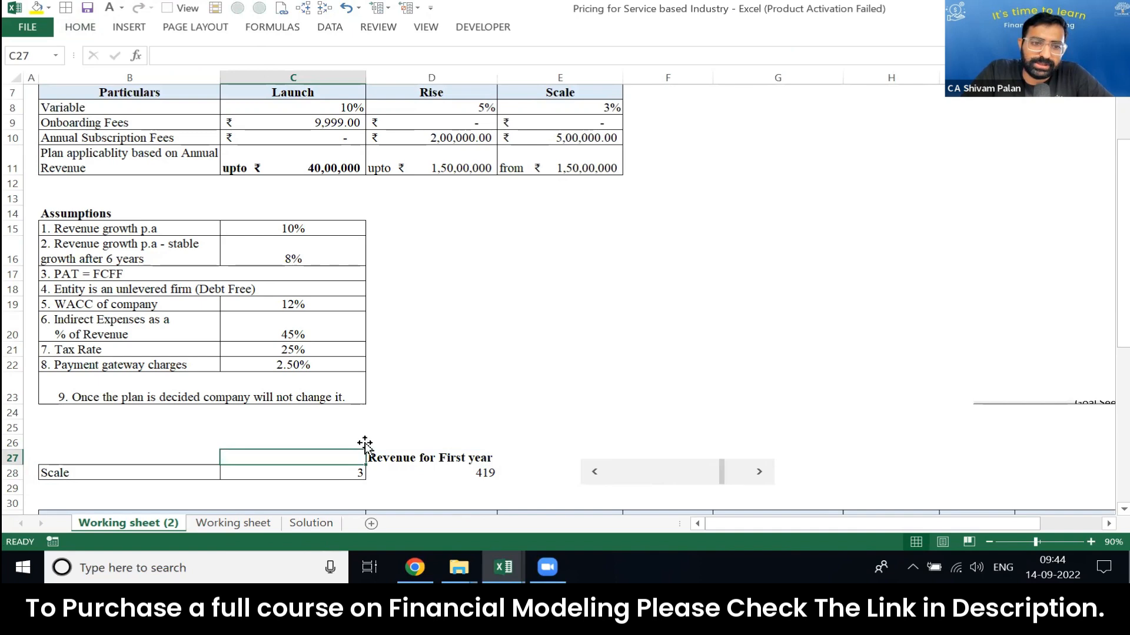
Step: Enter the heading Plan Sr. no in C27 above the plan number
key(Up)
key(Page_Up)
key(Page_Down)
key(Up)
key(Up)
key(Up)
key(Up)
key(Up)
key(Up)
key(Up)
key(Up)
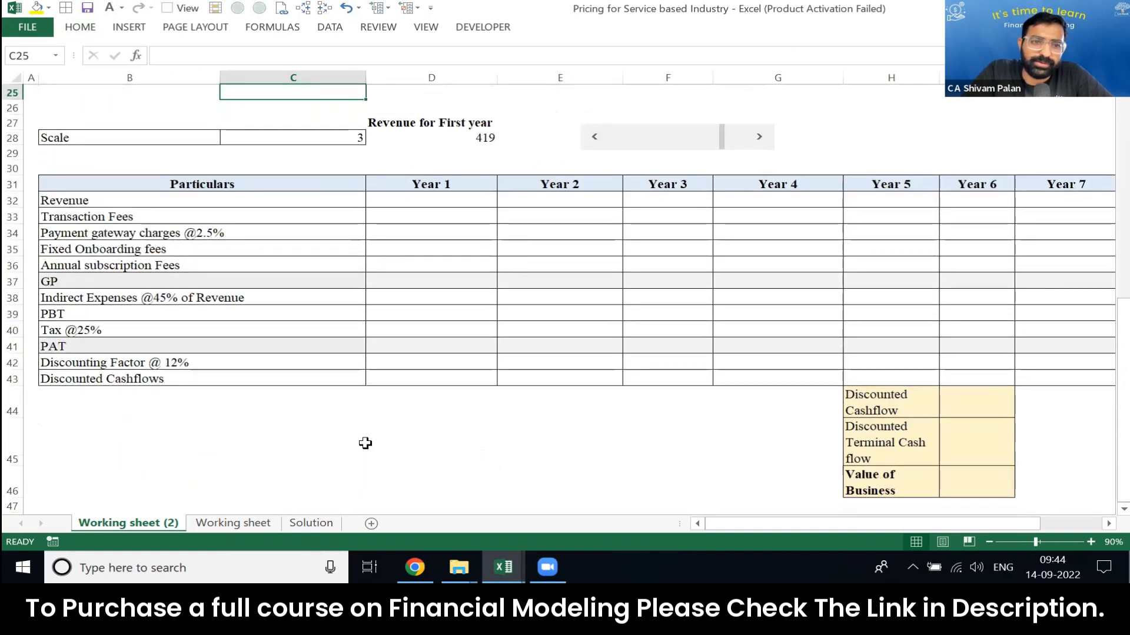
key(Down)
key(Down)
key(Down)
key(Down)
key(Down)
key(Down)
key(Down)
key(Down)
key(Down)
text(Paln)
key(BackSpace)
key(BackSpace)
text(l)
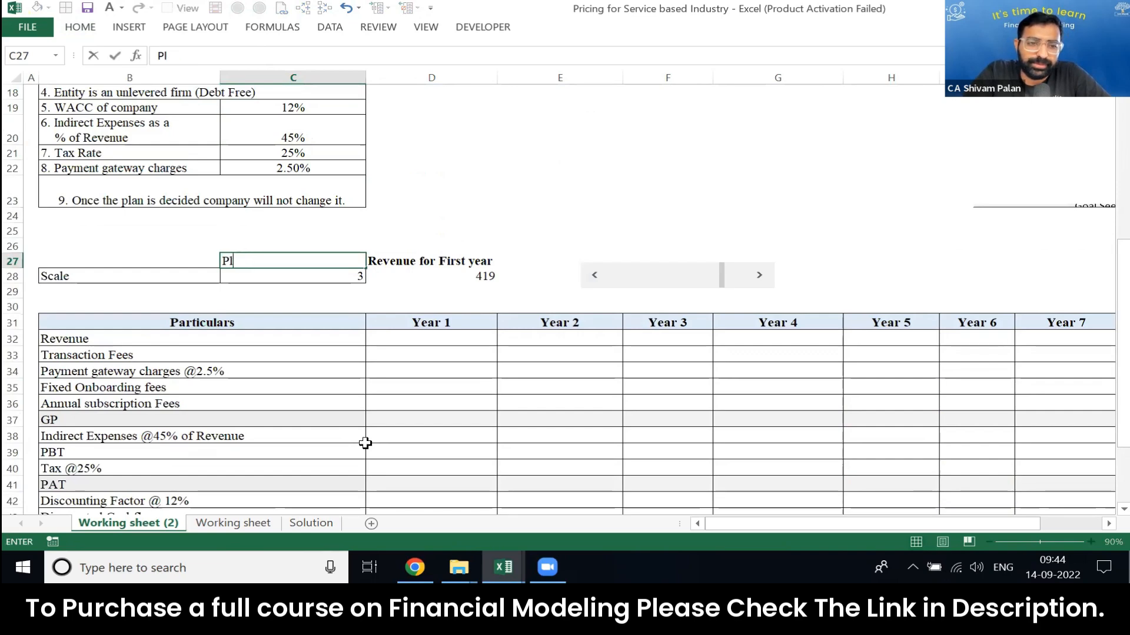
text(an Sr. no)
key(Return)
Step: Enter the heading Plan in B27 above the plan name
key(Left)
key(Up)
text(Plan)
key(Return)
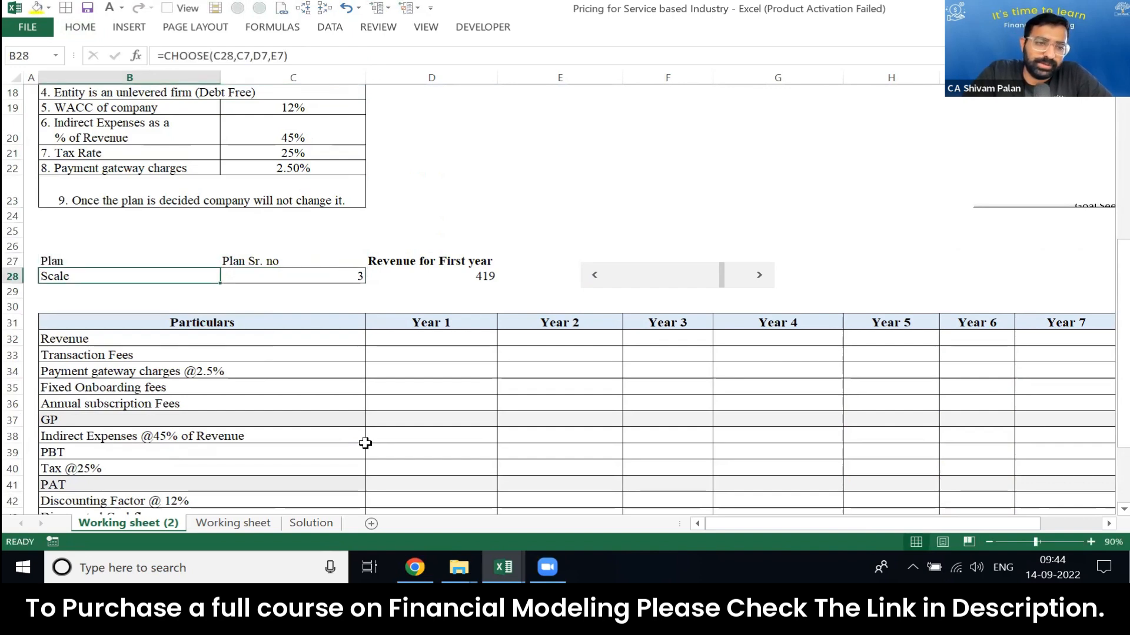
Step: Apply all borders to the plan and revenue block B27:D28
key(Up)
key(shift+Right)
key(shift+Right)
key(shift+Down)
key(alt+h)
key(b)
key(a)
Step: Make the headings in B27:D27 bold and fill them with the light blue used by the other table headers
key(Up)
key(Down)
key(shift+Right)
key(shift+Right)
key(ctrl+b)
key(alt)
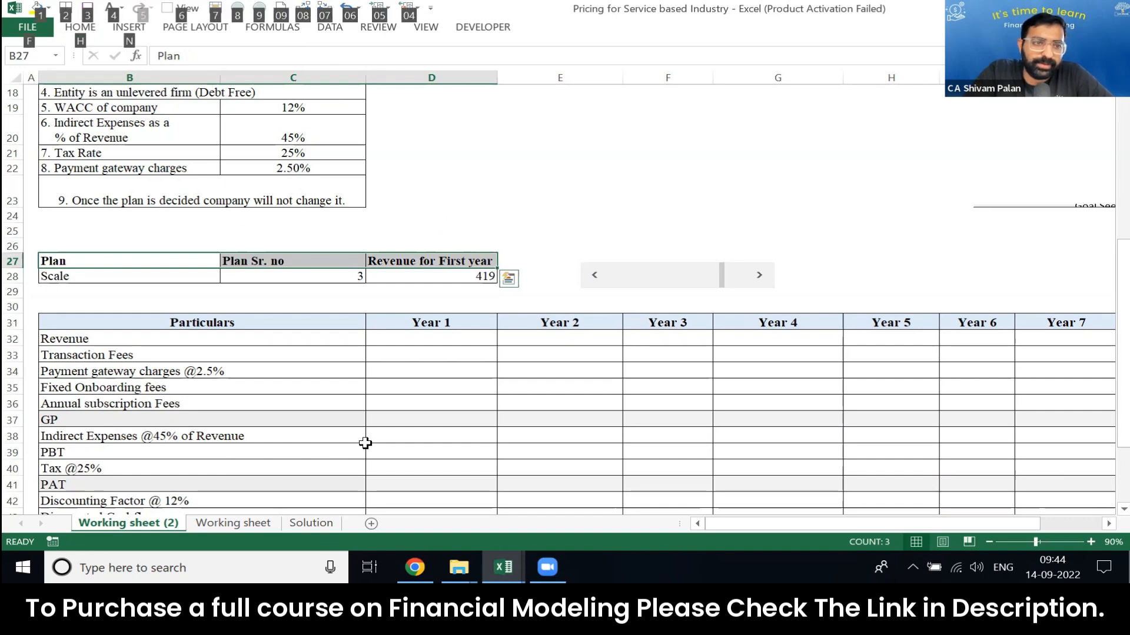
key(1)
key(Up)
key(Up)
key(Up)
key(Up)
key(Up)
key(Up)
key(Left)
key(Down)
key(Up)
key(Return)
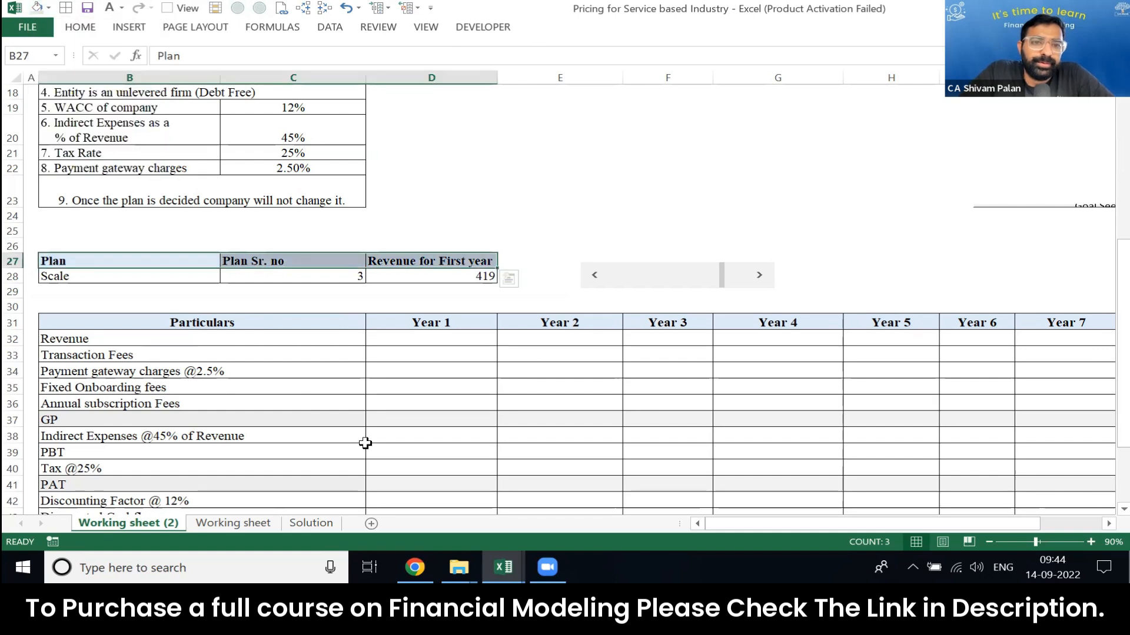
Step: Link Year 1 revenue in D32 to the first-year revenue input in D28
key(Down)
key(Right)
key(Right)
key(Down)
key(Down)
key(Down)
key(Down)
key(Down)
key(Up)
text(=)
key(Up)
key(Up)
key(Up)
key(Up)
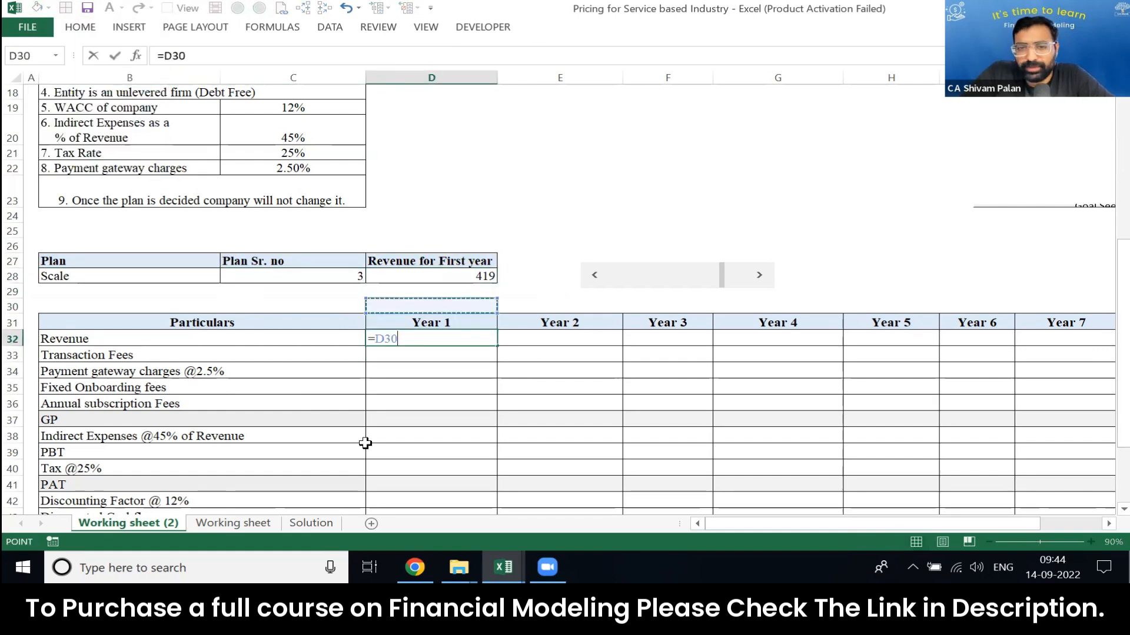
key(Return)
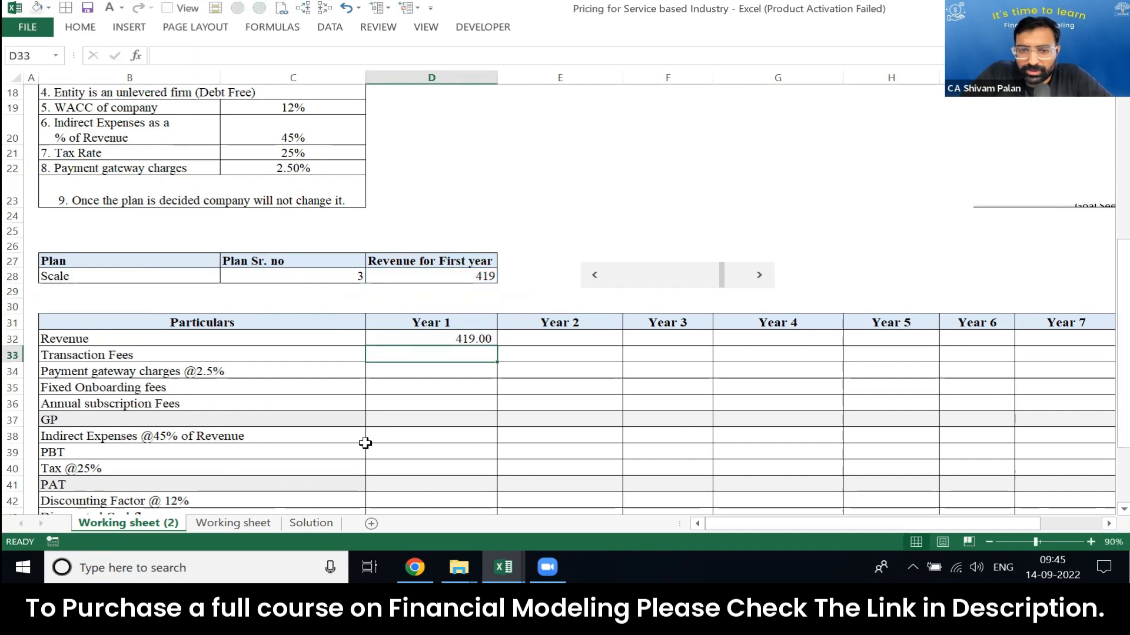
key(Up)
key(Right)
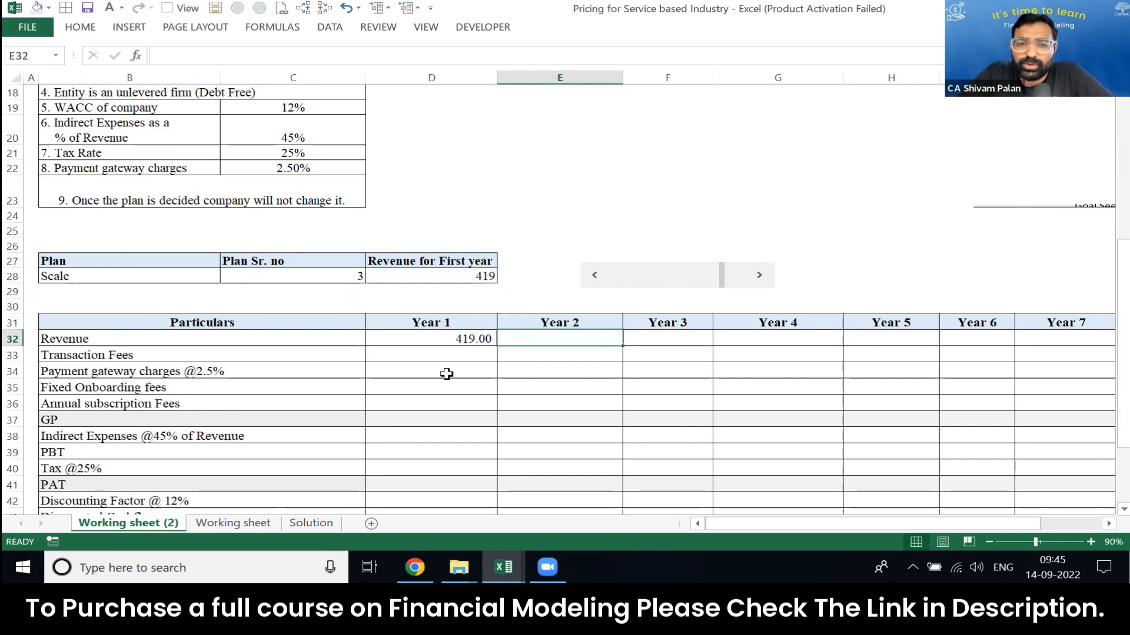
scroll(447, 375, up, 6)
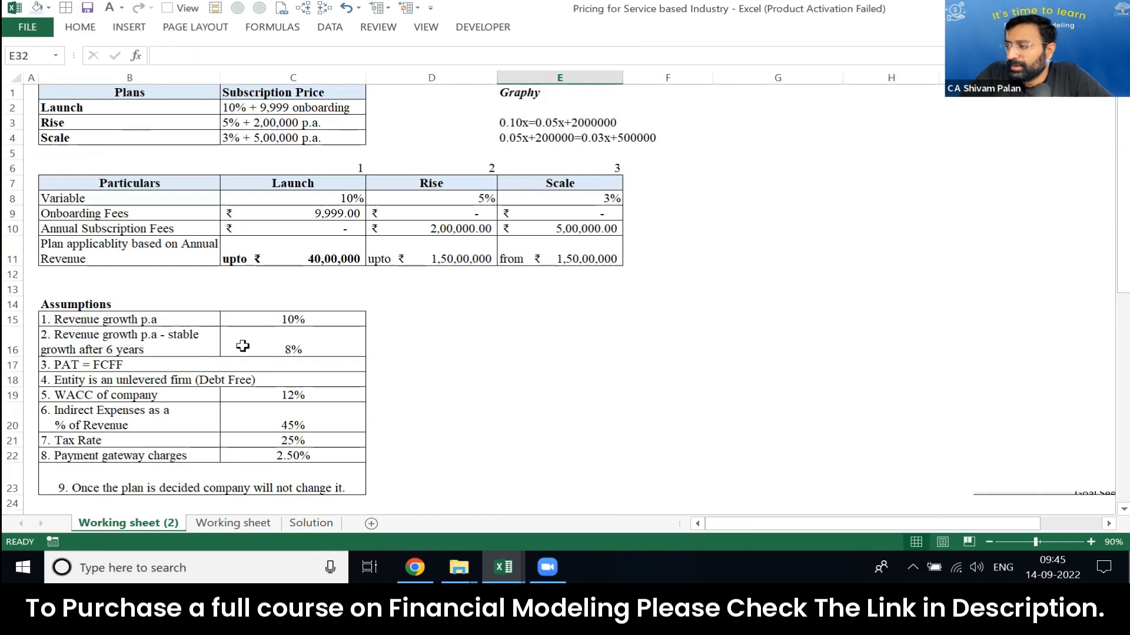
scroll(243, 346, down, 5)
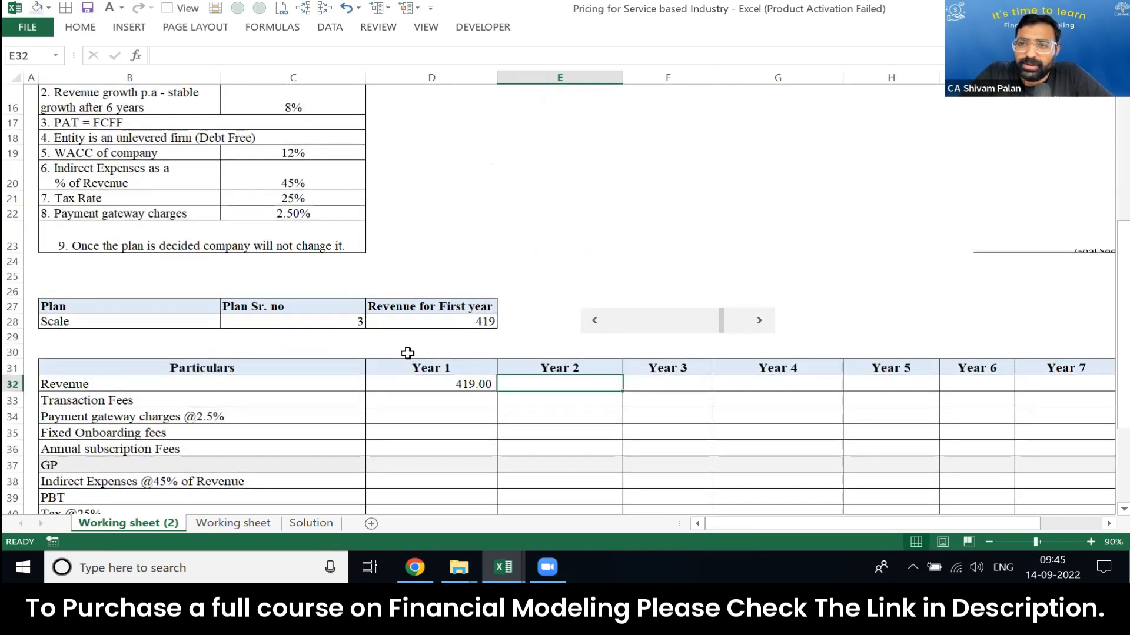
text(=)
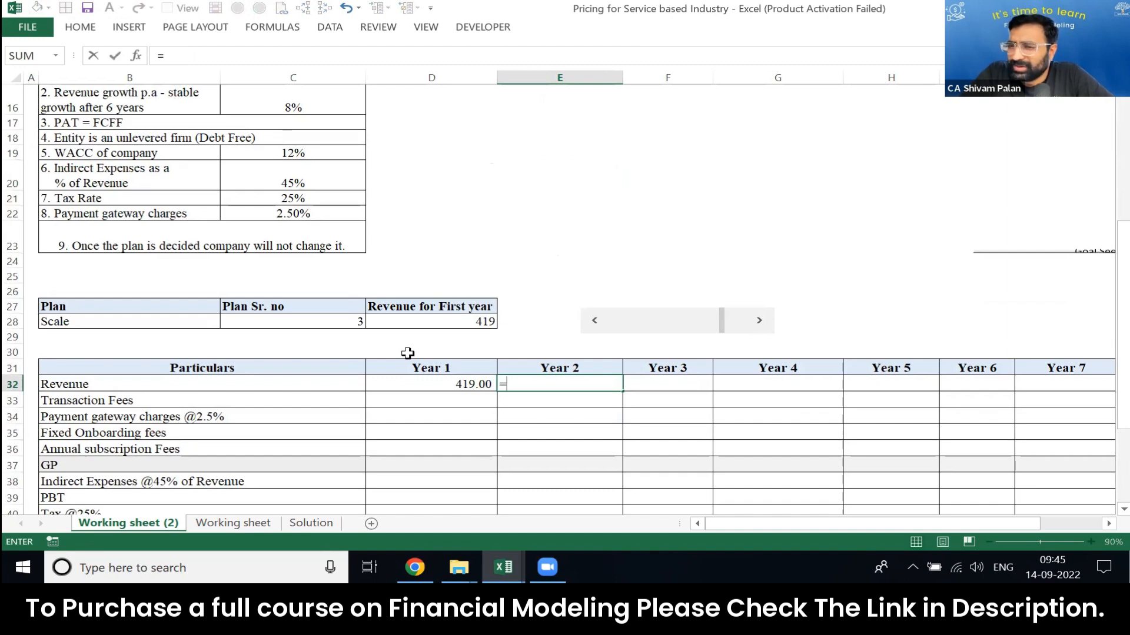
key(Escape)
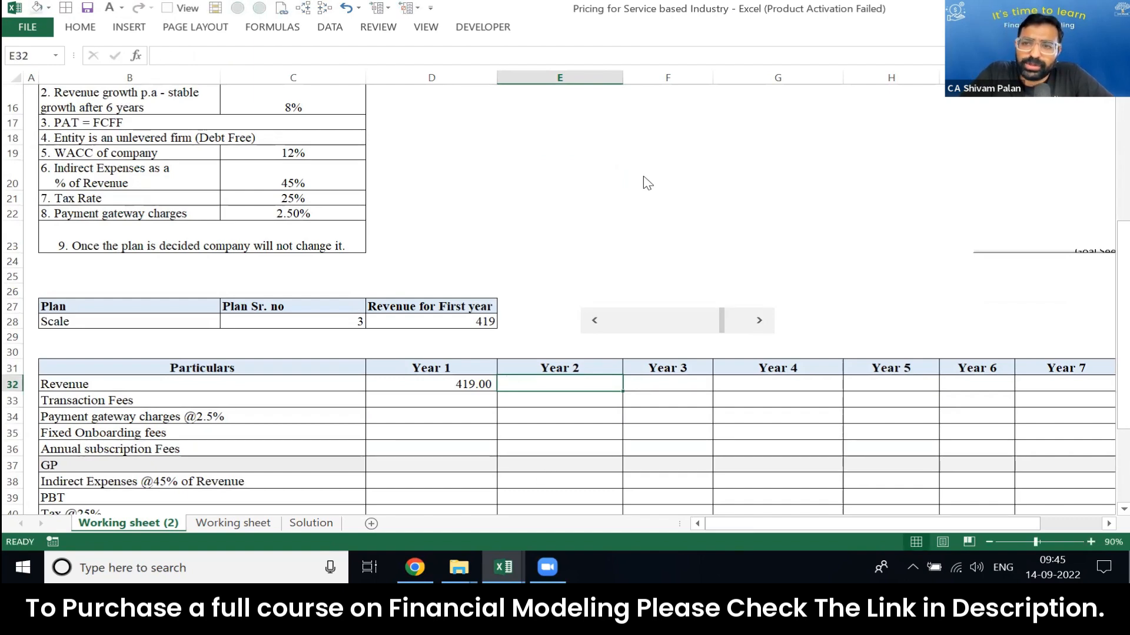
key(alt+Tab)
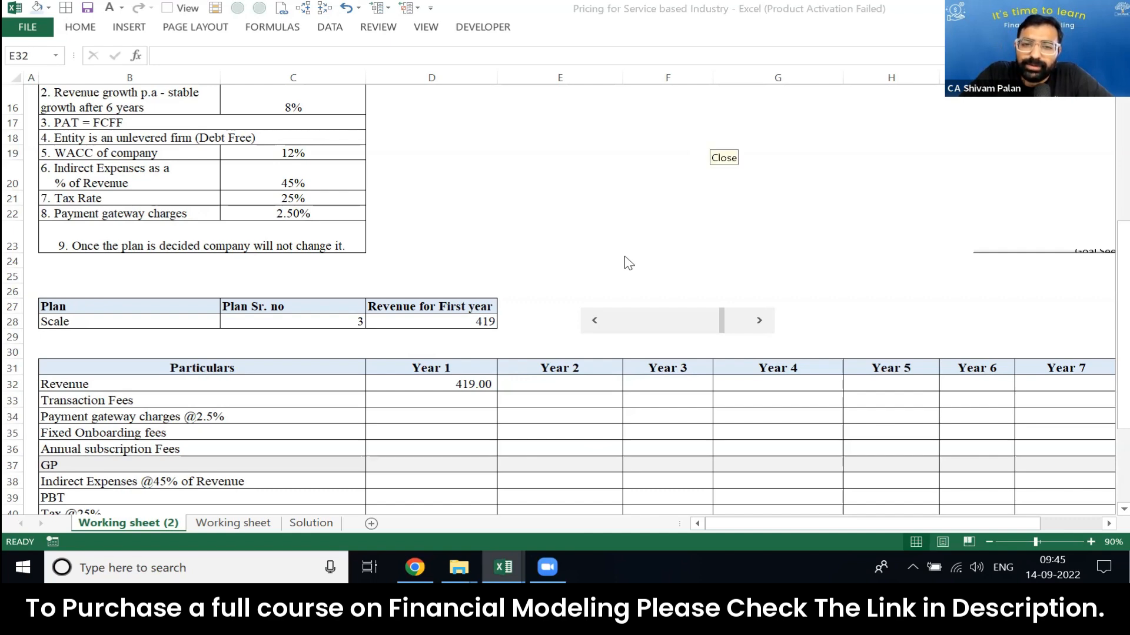
Step: Calculate Year 2 revenue in E32 from Year 1 revenue and the growth rate with =D32*(1+C15)
click(585, 383)
text(=)
key(Left)
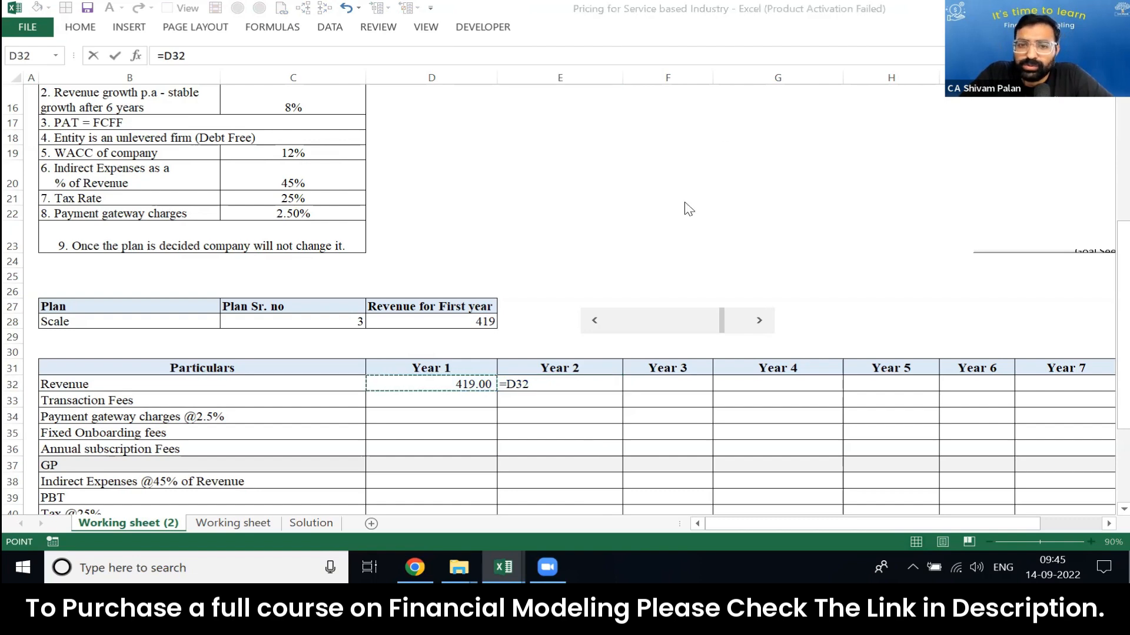
text(*(1)
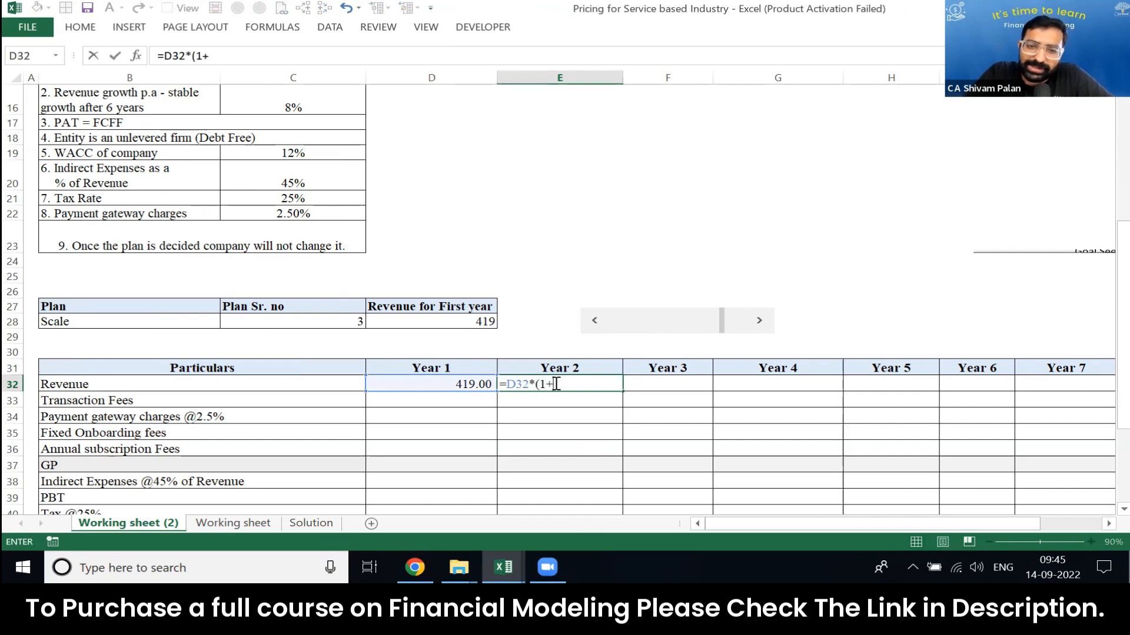
text(+)
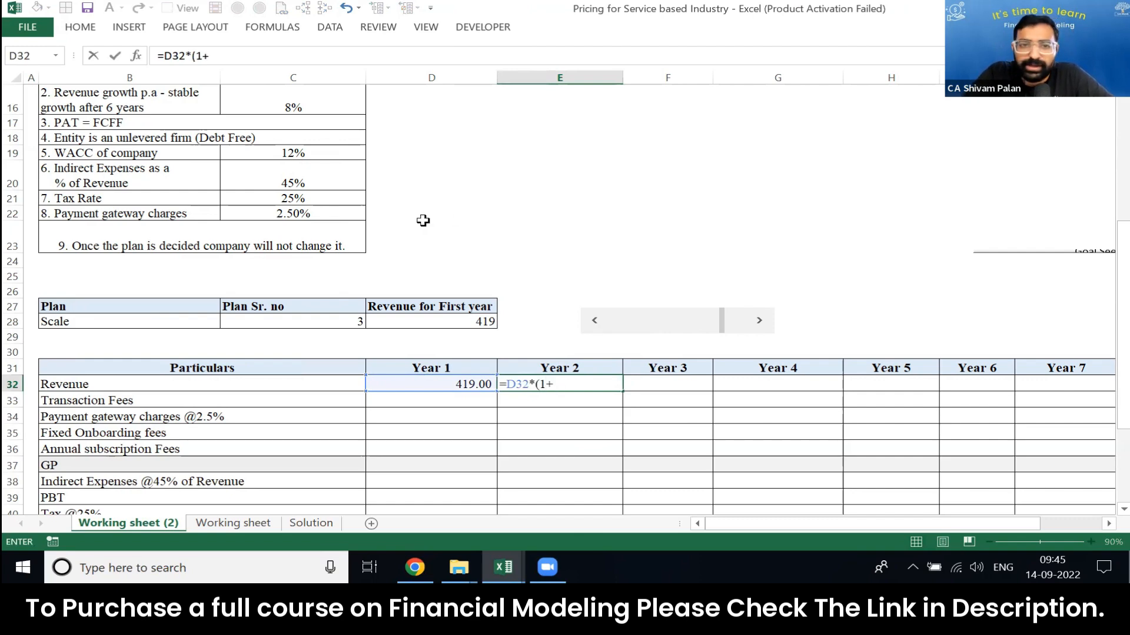
click(320, 153)
key(Up)
key(Up)
key(Up)
key(Up)
key(Up)
key(Up)
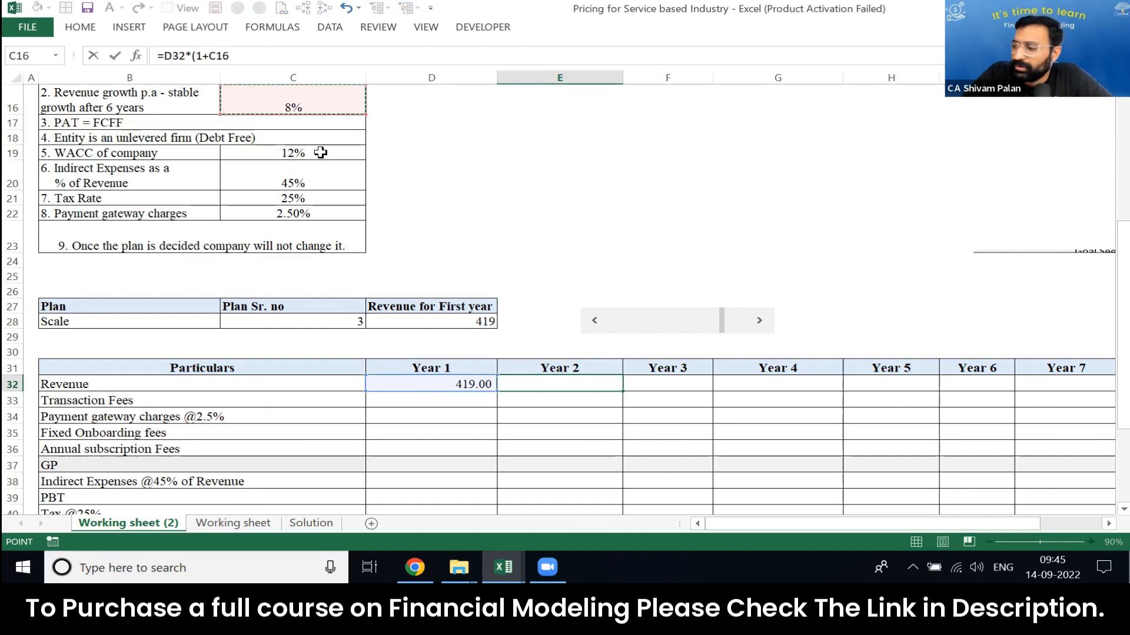
Step: Make the growth rate reference in the Year 2 revenue formula absolute as $C$15 and check the formula
key(Up)
key(Down)
key(Down)
key(Down)
text())
key(Return)
key(Up)
key(F2)
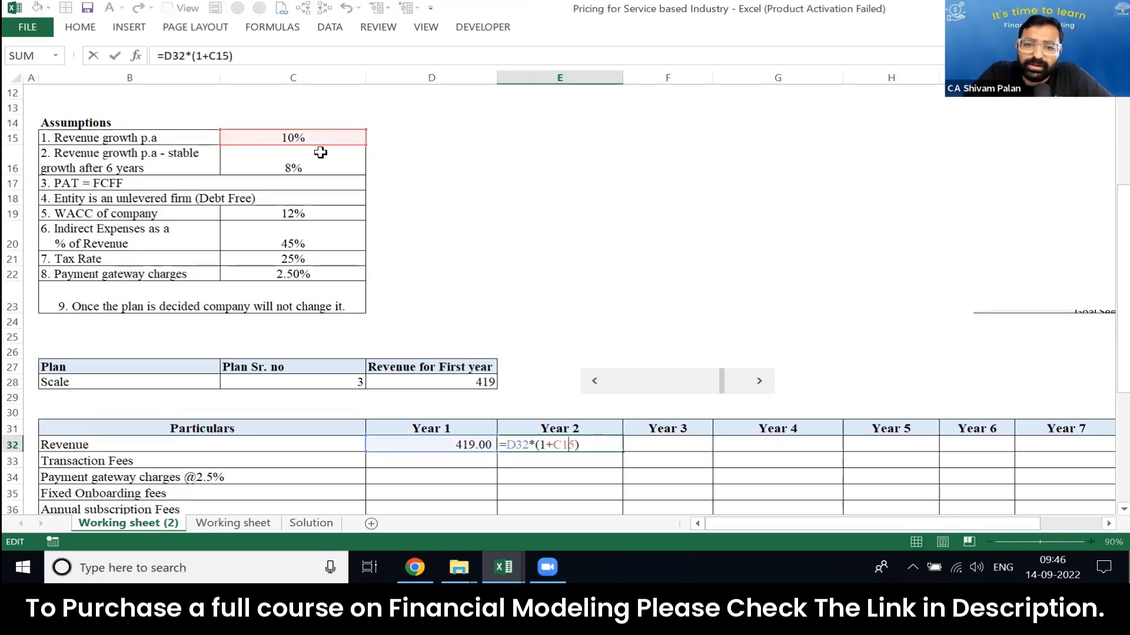
key(F4)
key(Return)
key(Up)
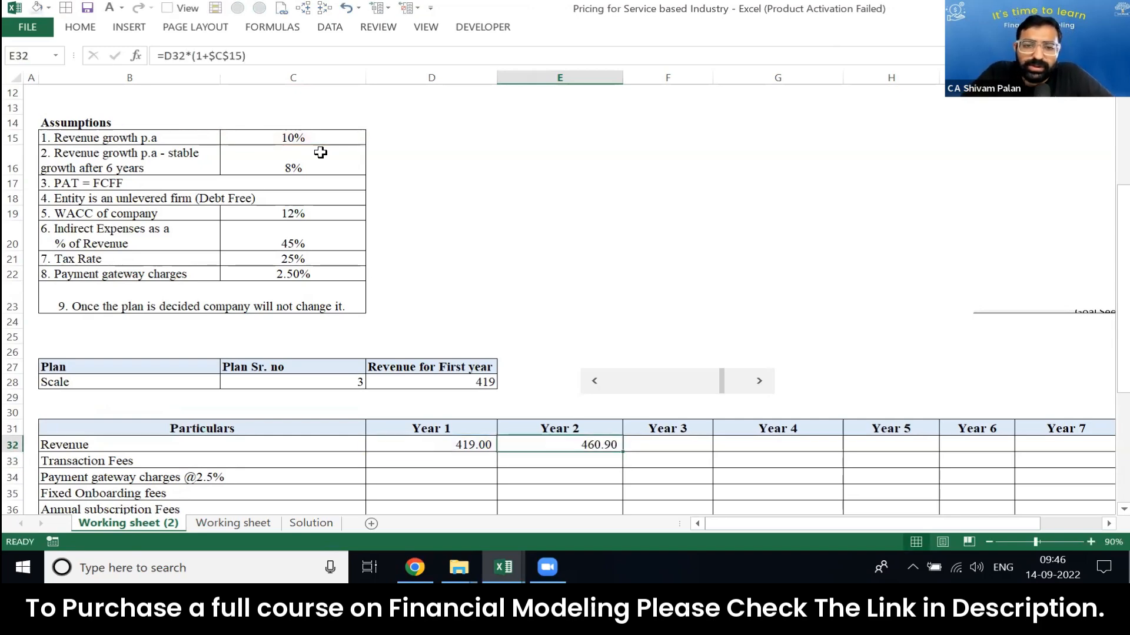
key(F2)
key(Tab)
key(Left)
key(F2)
key(Escape)
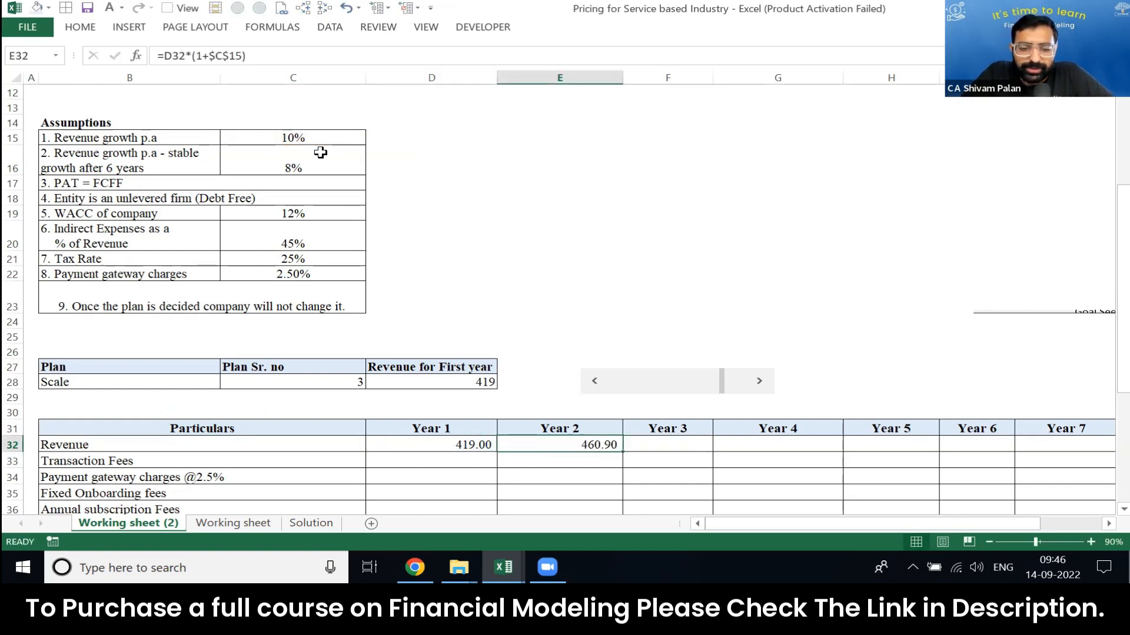
Step: Copy the Year 2 revenue formula into Year 3 at F32 and check its references
key(ctrl+c)
key(Right)
key(ctrl+v)
key(F2)
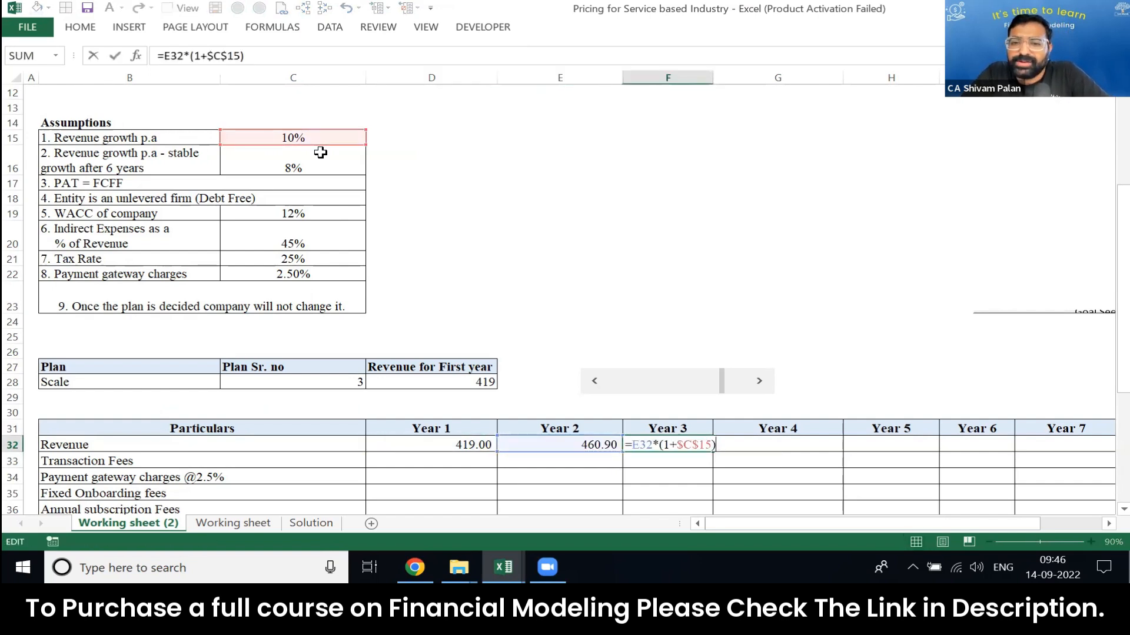
key(Escape)
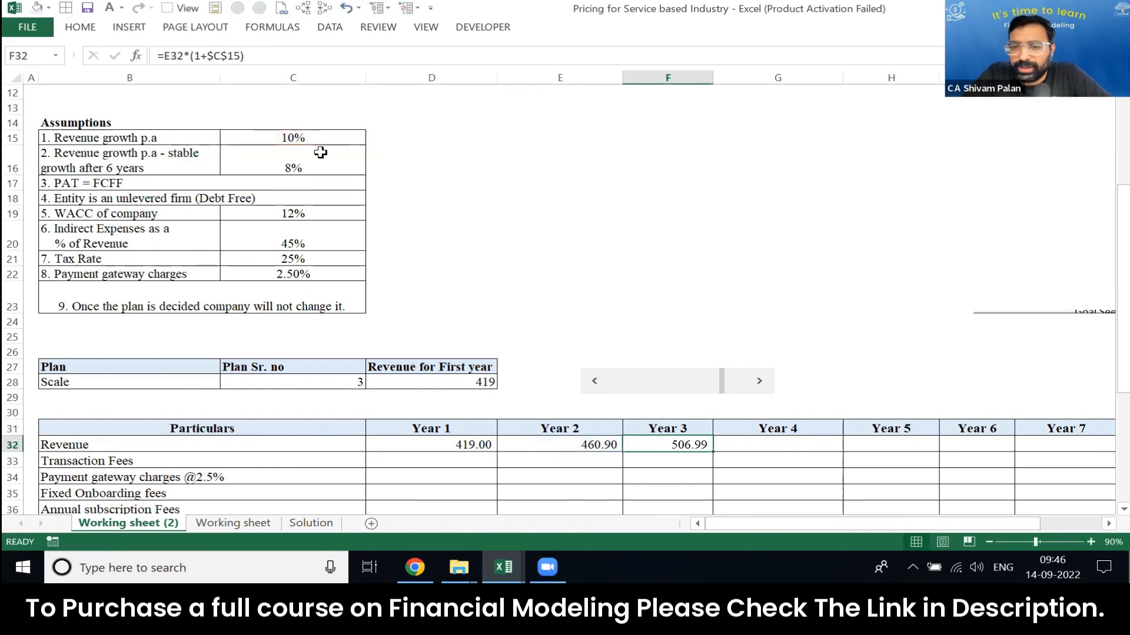
Step: Extend the Year 3 revenue formula across to Year 6 in F32:I32
key(ctrl+c)
key(shift+Right)
key(shift+Right)
key(shift+Right)
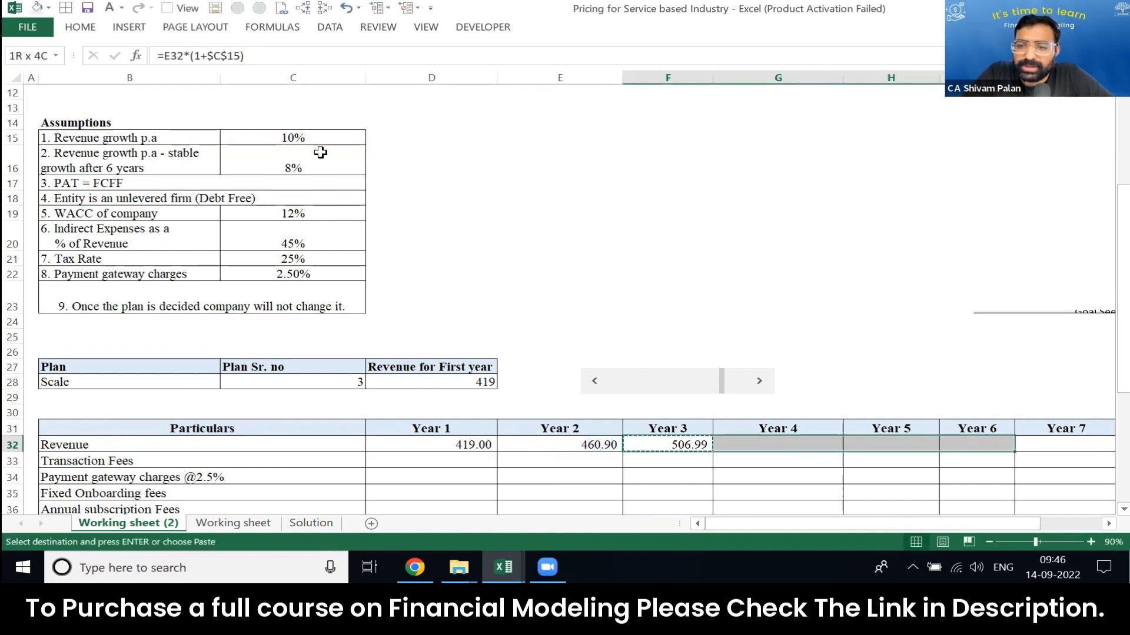
key(ctrl+v)
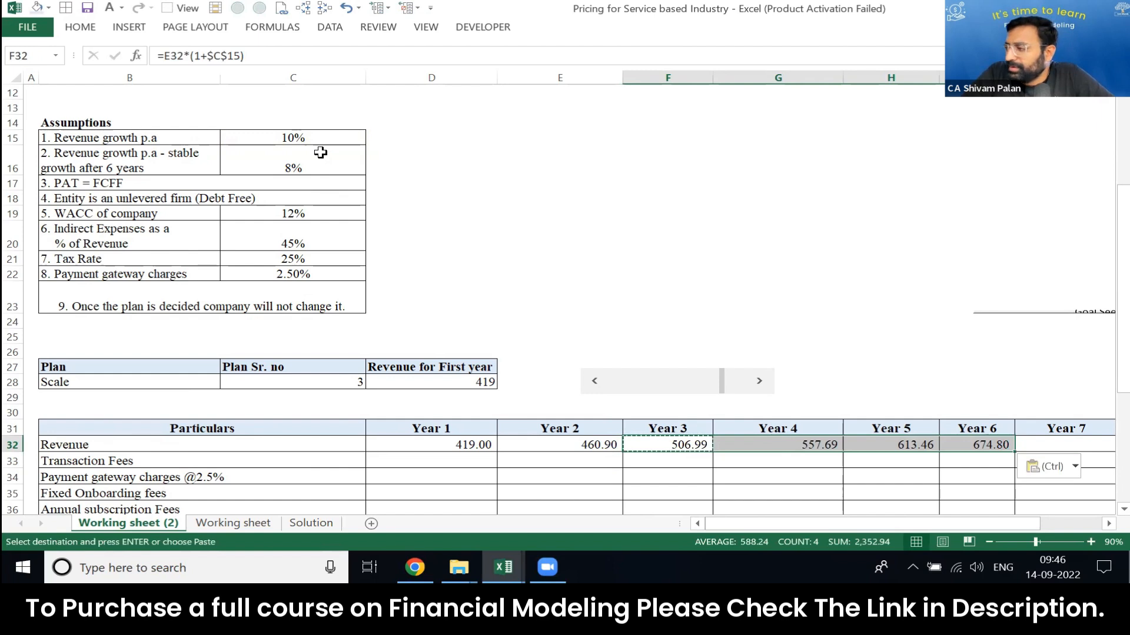
key(Right)
key(Right)
key(Right)
key(Right)
text(=)
key(Left)
key(Escape)
Step: Copy the Year 6 revenue formula into Year 7 at J32 and change its growth reference to the stable rate, $C$16
key(Left)
key(F2)
key(Escape)
key(ctrl+c)
key(Right)
key(ctrl+v)
key(F2)
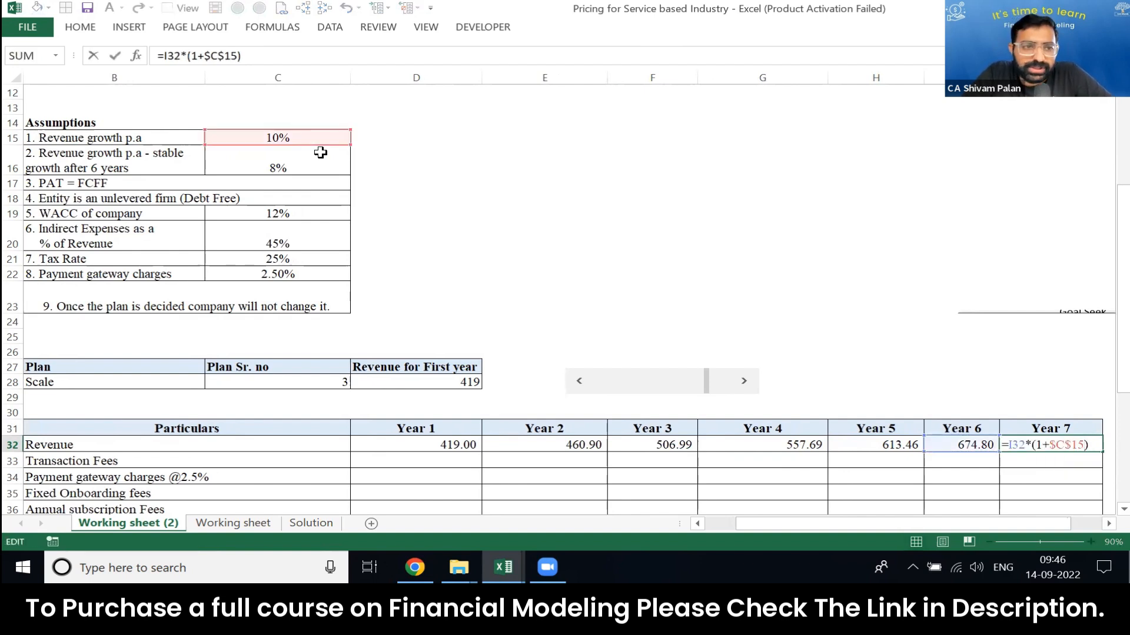
key(Left)
key(BackSpace)
text(6)
key(Return)
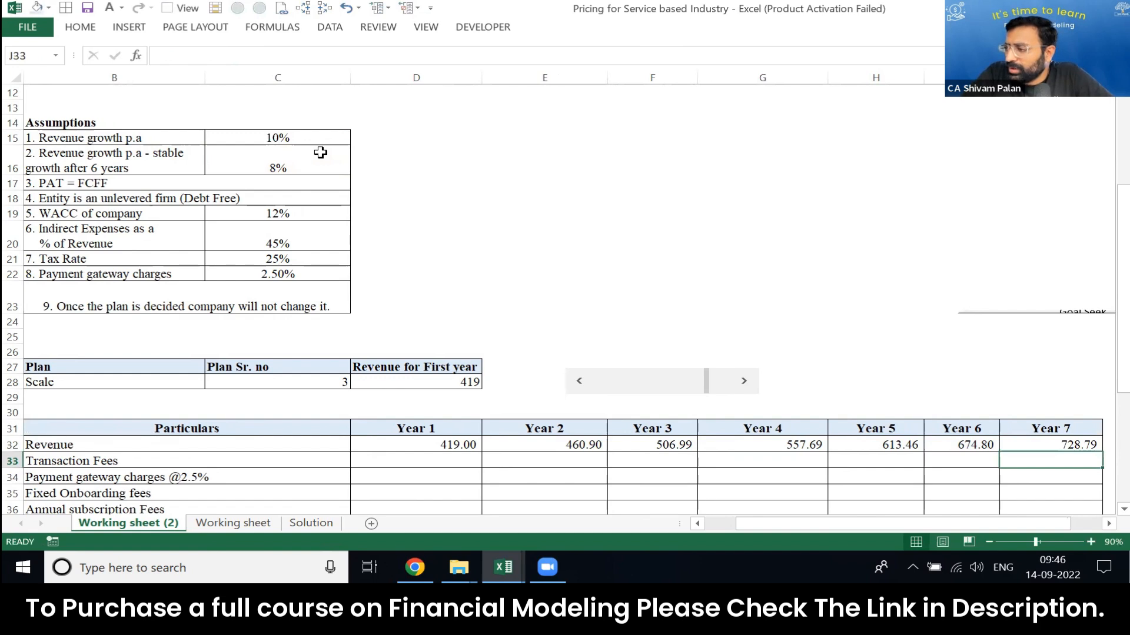
Step: Review the revenue row from Year 1 to Year 7 and check the references in the Year 1 and Year 2 formulas
key(Up)
key(ctrl+shift+Left)
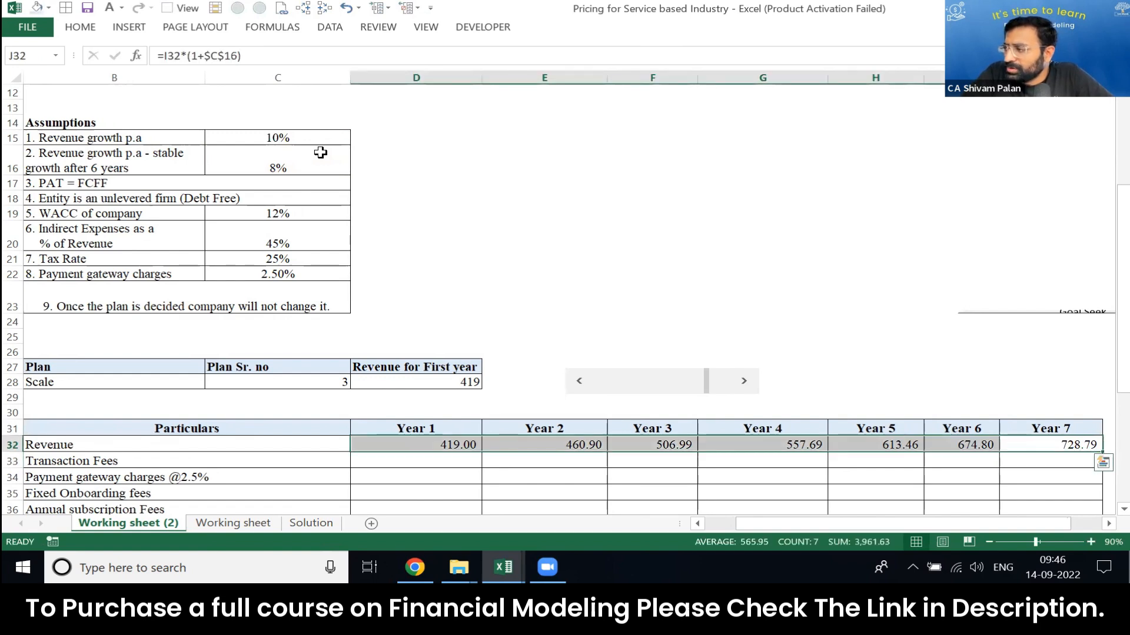
key(ctrl+Left)
key(Right)
key(Left)
text(2)
key(Escape)
key(F2)
key(Escape)
key(Right)
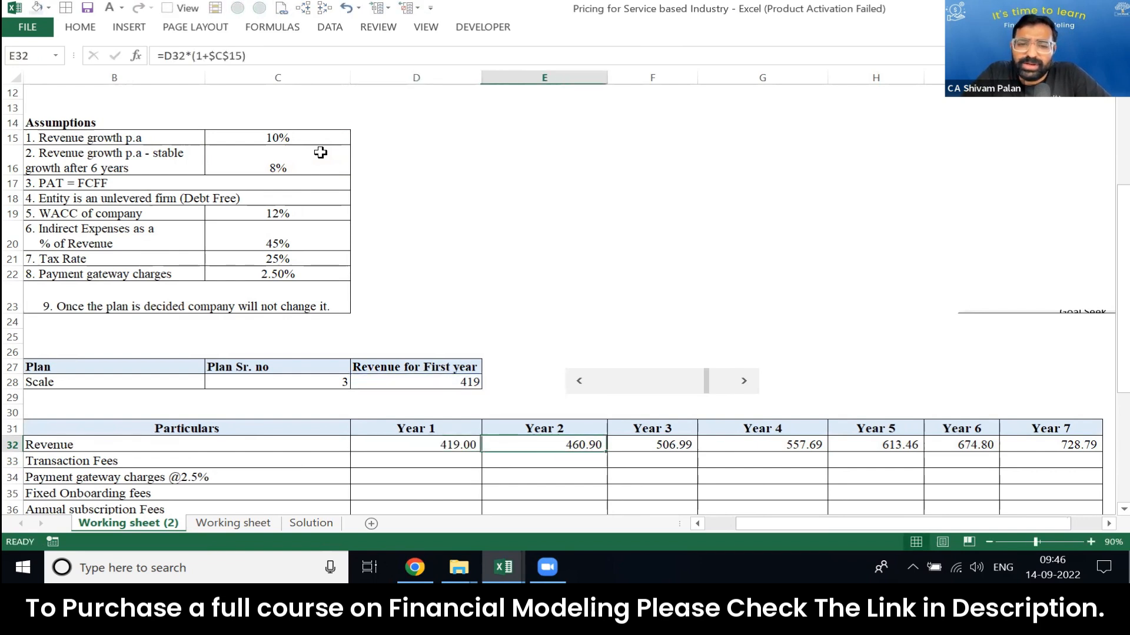
key(F2)
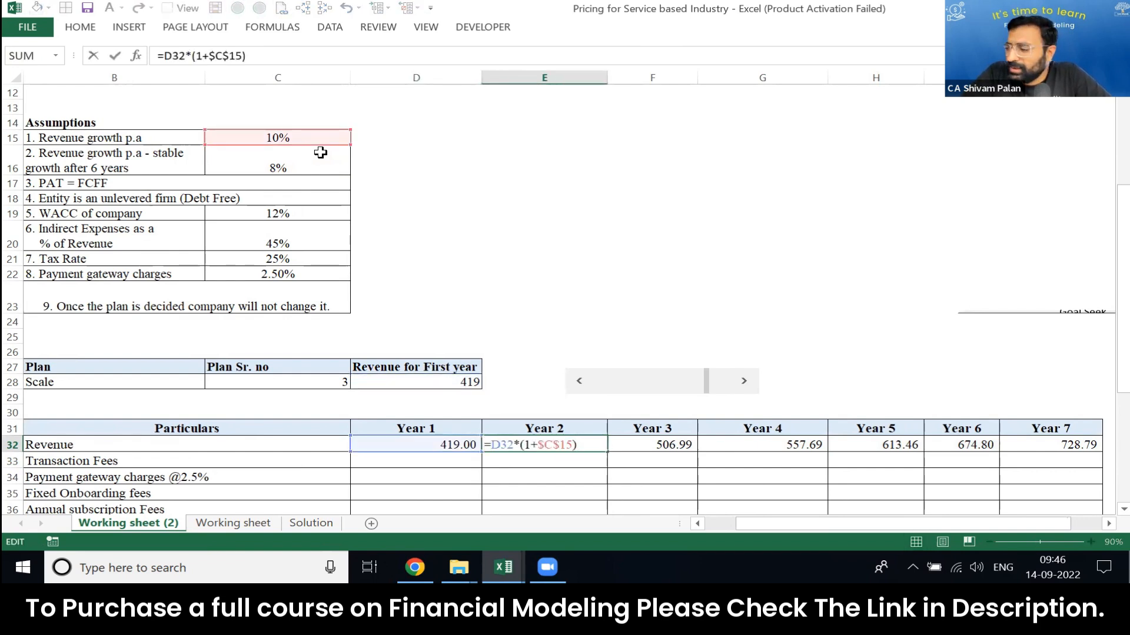
key(Escape)
key(Left)
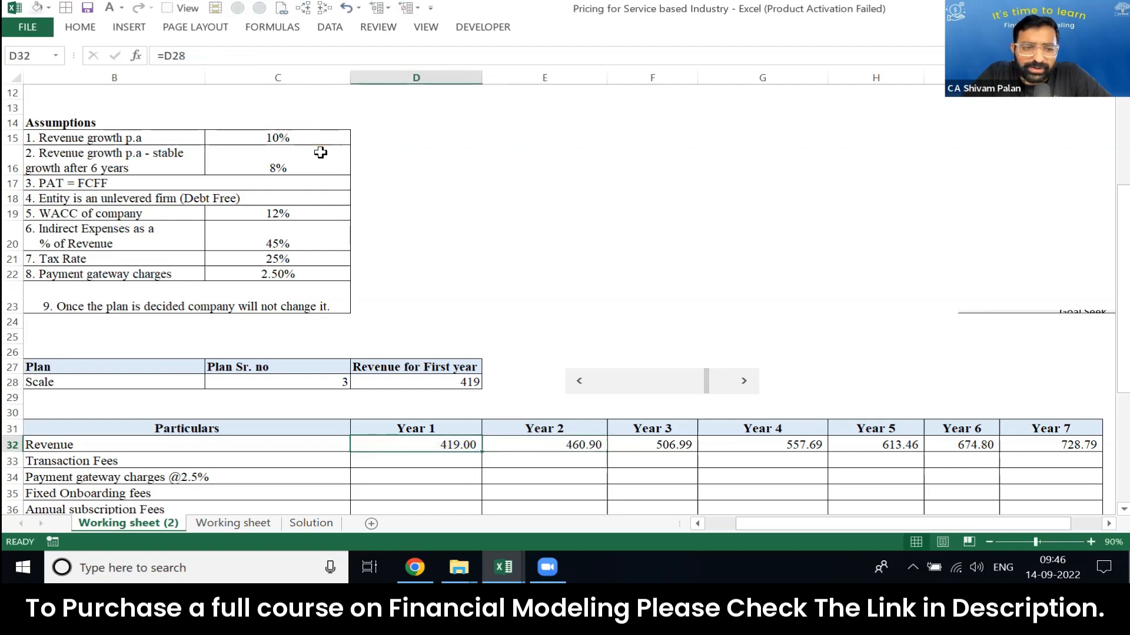
Step: Calculate Year 1 payment gateway charges in D34 as revenue times the gateway charge rate, =D32*C22
key(Left)
key(Left)
key(Down)
key(Right)
key(Right)
key(Down)
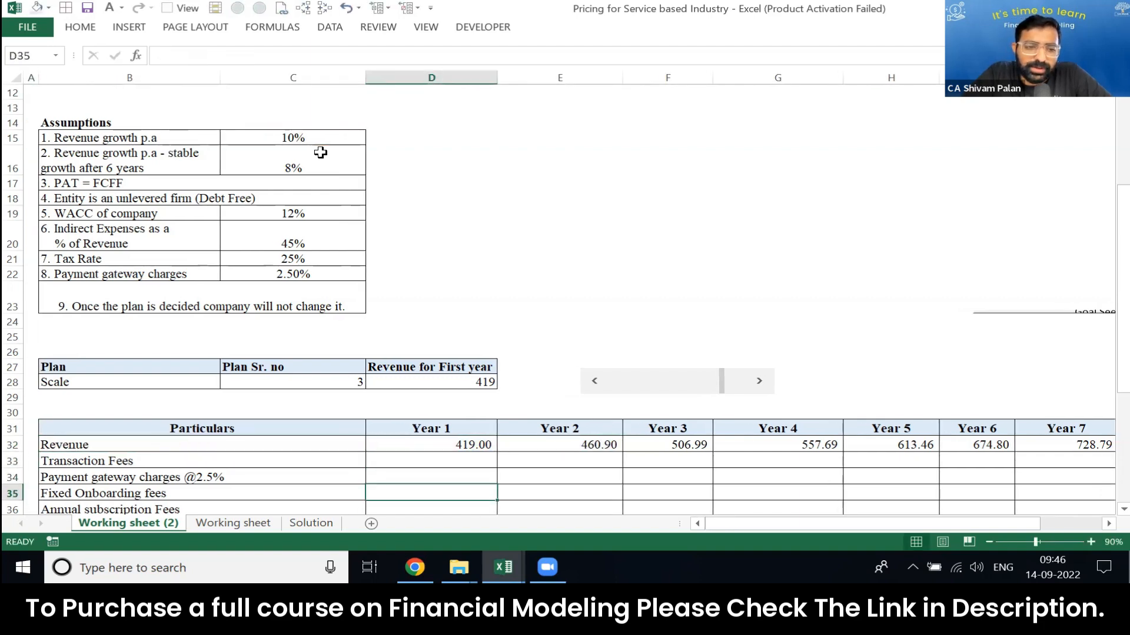
scroll(320, 152, down, 1)
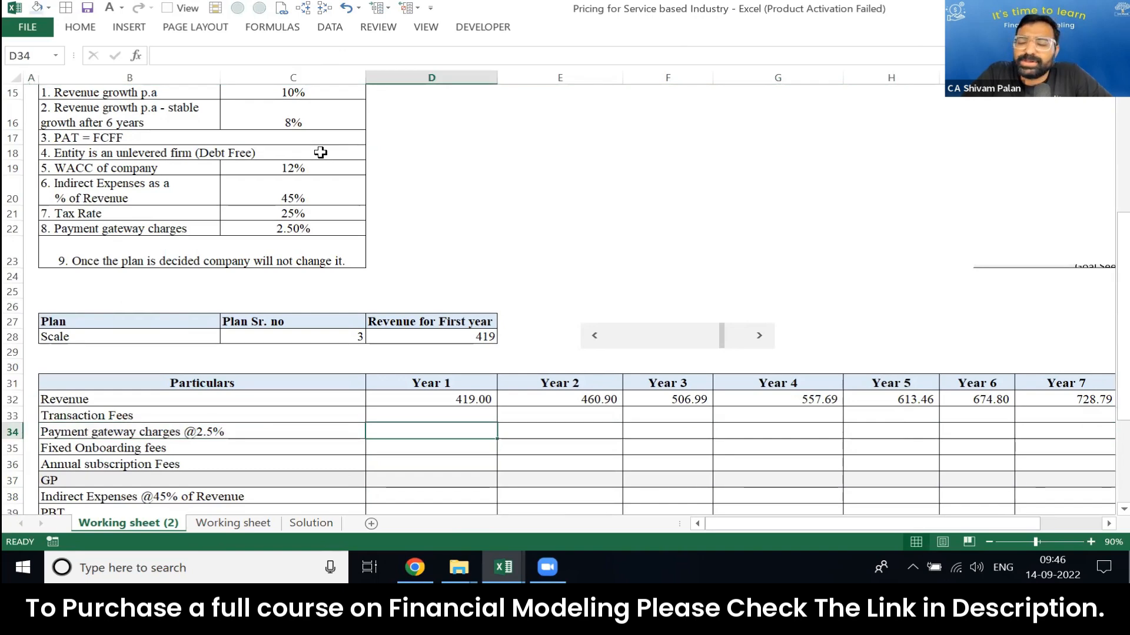
text(=)
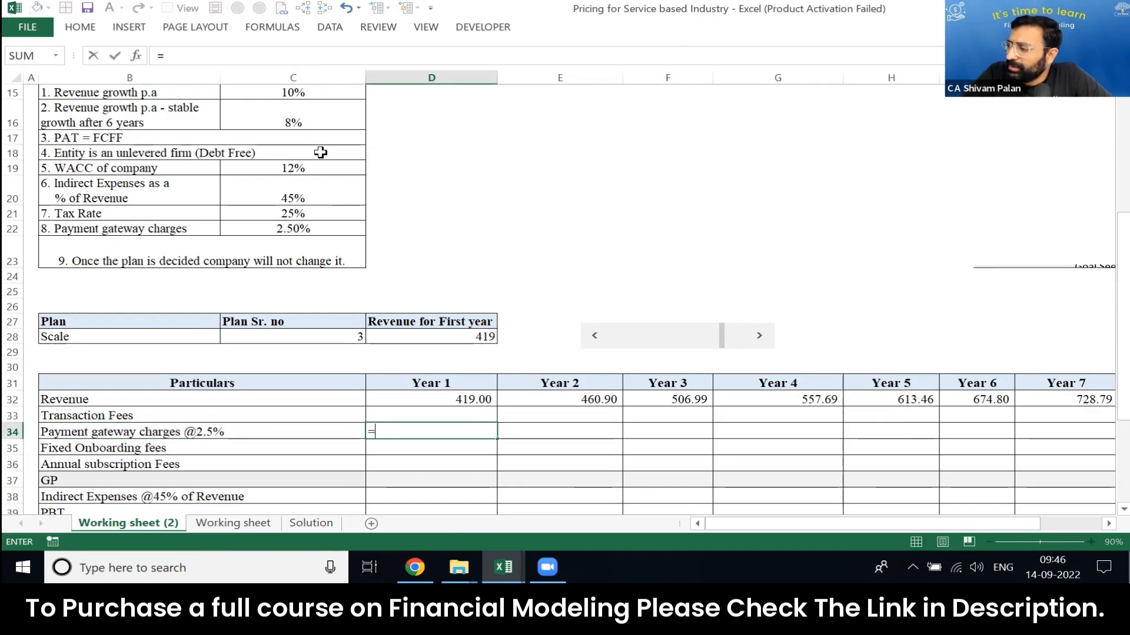
key(Up)
key(Up)
text(*)
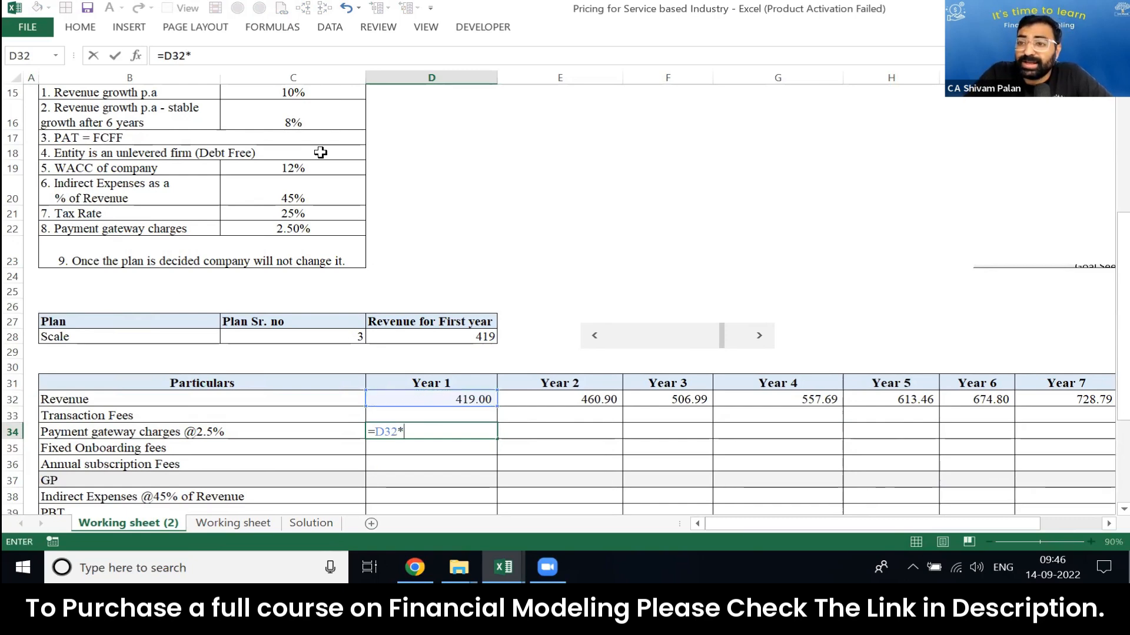
key(Up)
key(Up)
key(Up)
key(Up)
key(Up)
key(Up)
key(Up)
key(Up)
key(Up)
key(Up)
key(Up)
key(Up)
key(Left)
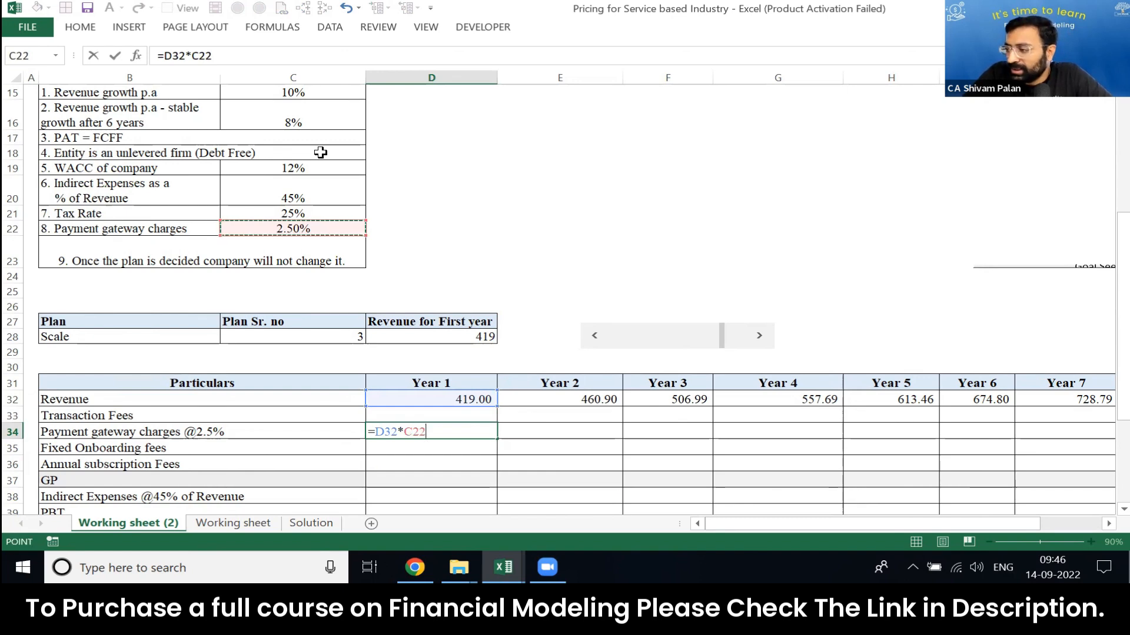
key(ctrl+Return)
Step: Make the rate reference in the Year 1 payment gateway charges formula absolute as $C$22 and check the formula
key(F2)
key(F4)
key(ctrl+Return)
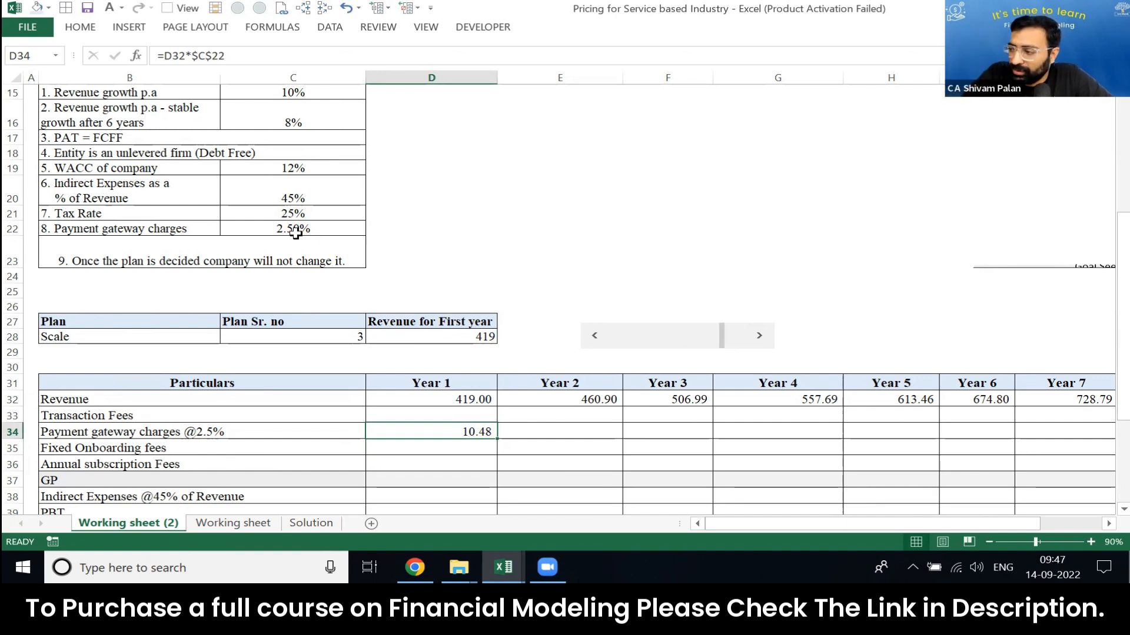
key(F2)
key(Escape)
key(F2)
key(Escape)
Step: Copy the Year 1 payment gateway charges formula across to Year 7 in D34:J34
key(ctrl+c)
key(shift+Right)
key(shift+Right)
key(shift+Right)
key(shift+Right)
key(shift+Right)
key(shift+Right)
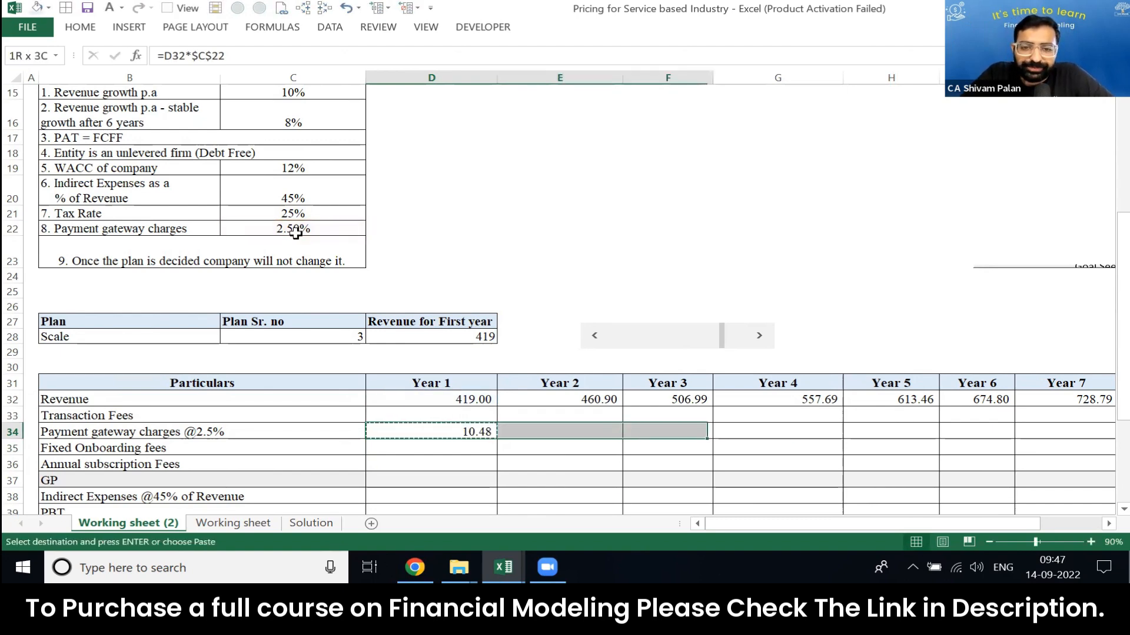
key(ctrl+v)
key(Left)
key(Left)
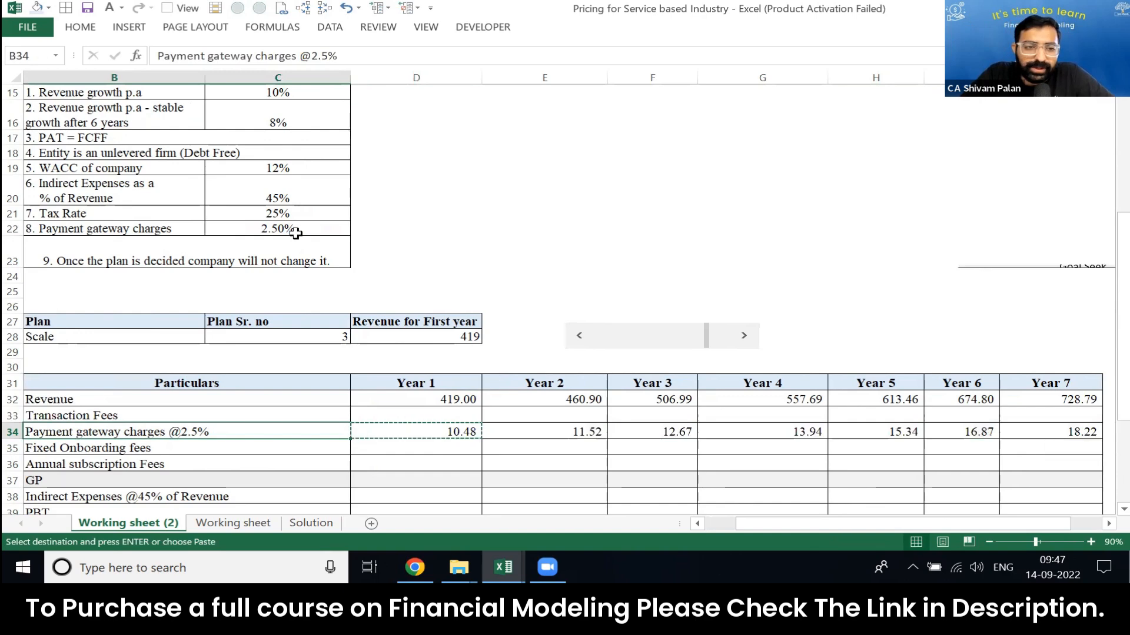
Step: Look over the empty Fixed Onboarding fees and Annual subscription Fees rows, 35 and 36
key(Right)
key(Right)
key(Down)
key(shift+space)
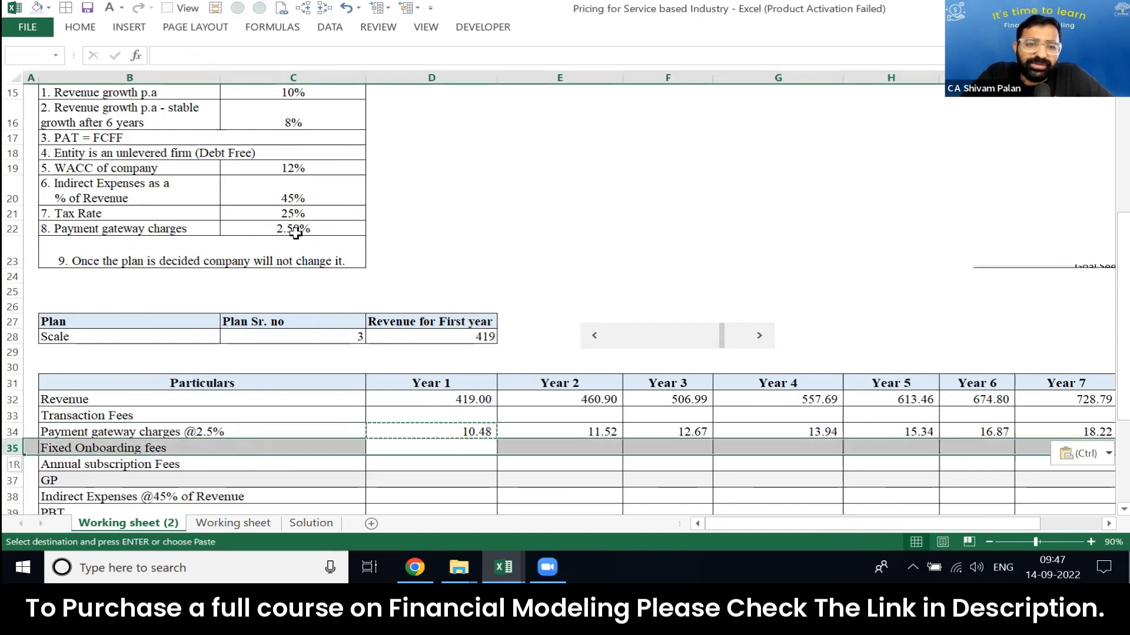
key(Escape)
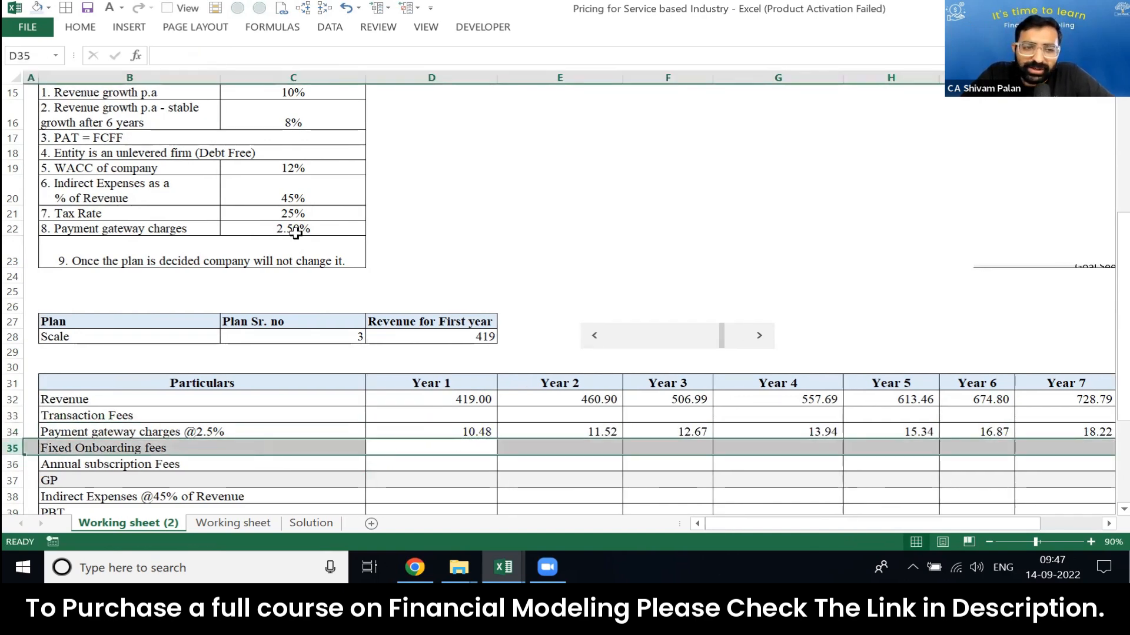
key(Down)
key(shift+space)
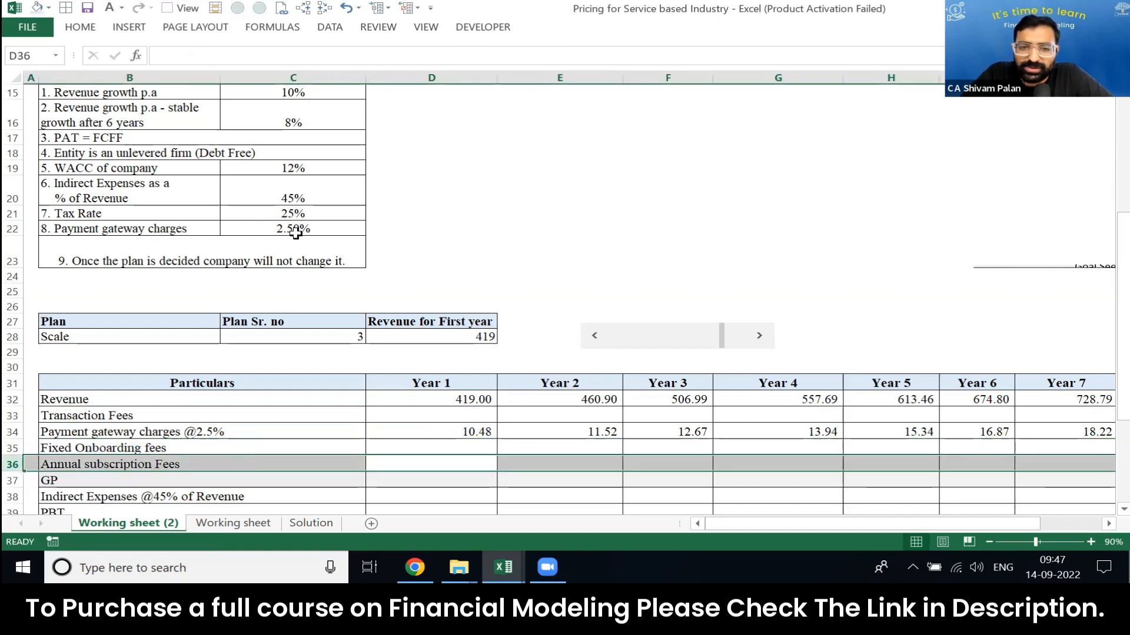
Step: Calculate Year 1 GP in D37 as revenue less the sum of the fee rows, =D32-SUM(D33:D36)
key(Down)
text(=)
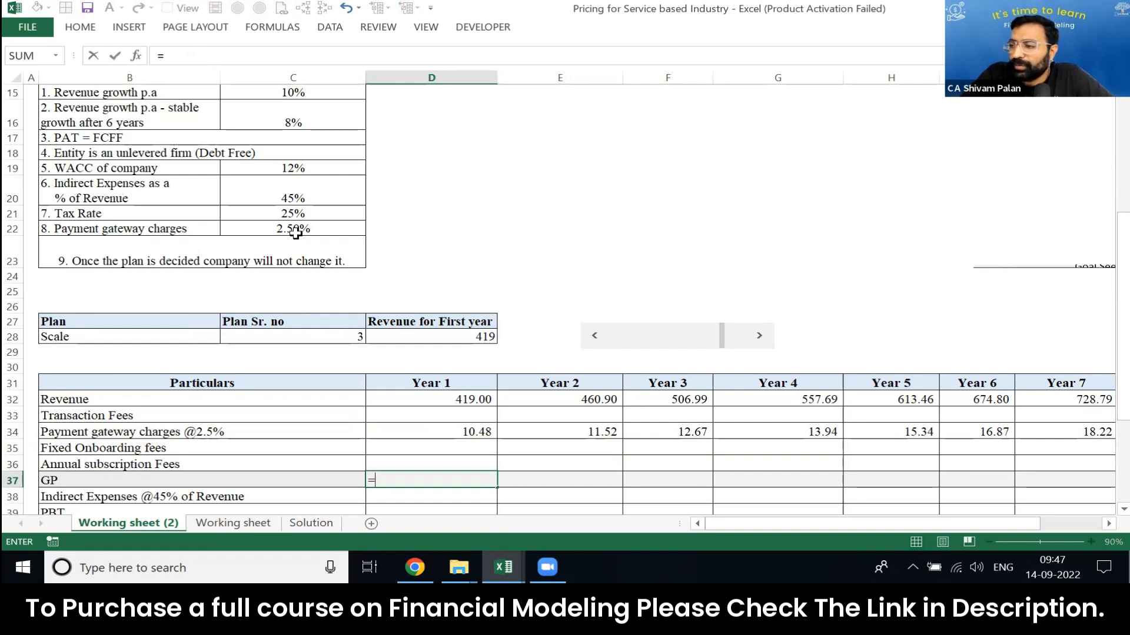
key(Up)
key(Up)
key(Up)
key(Up)
key(Up)
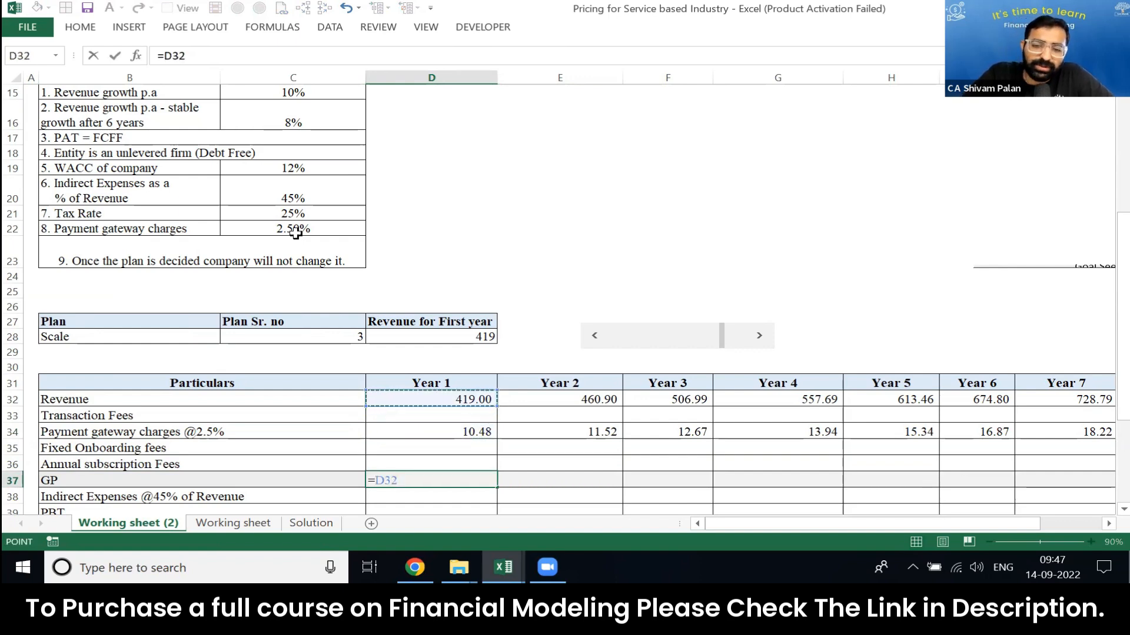
text(-sum)
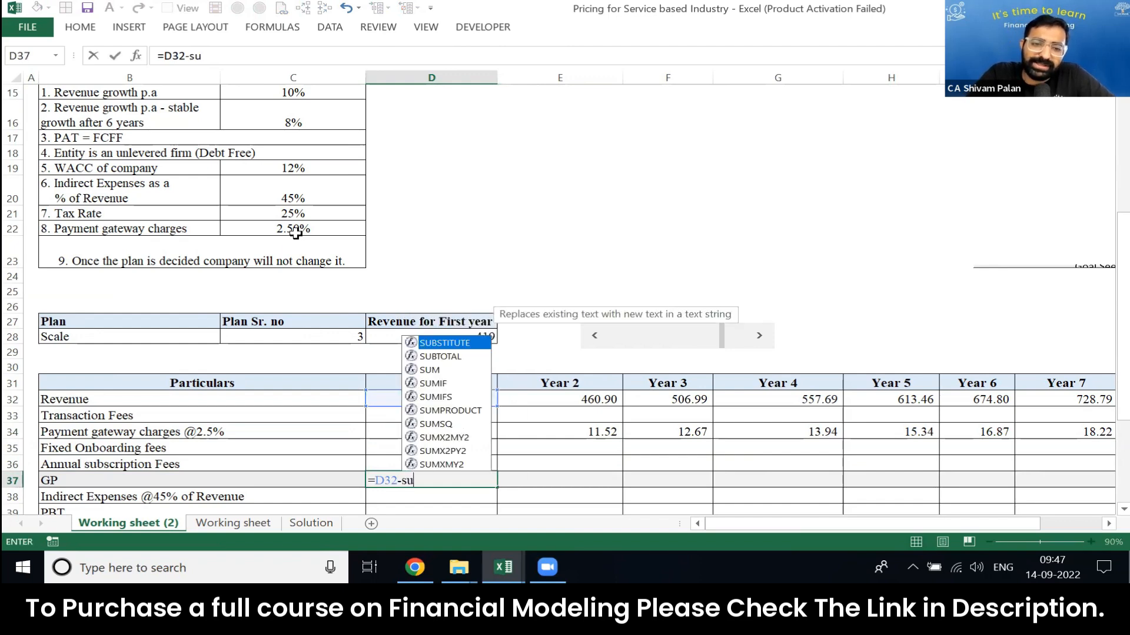
key(Tab)
key(Up)
key(shift+Up)
key(shift+Up)
key(shift+Up)
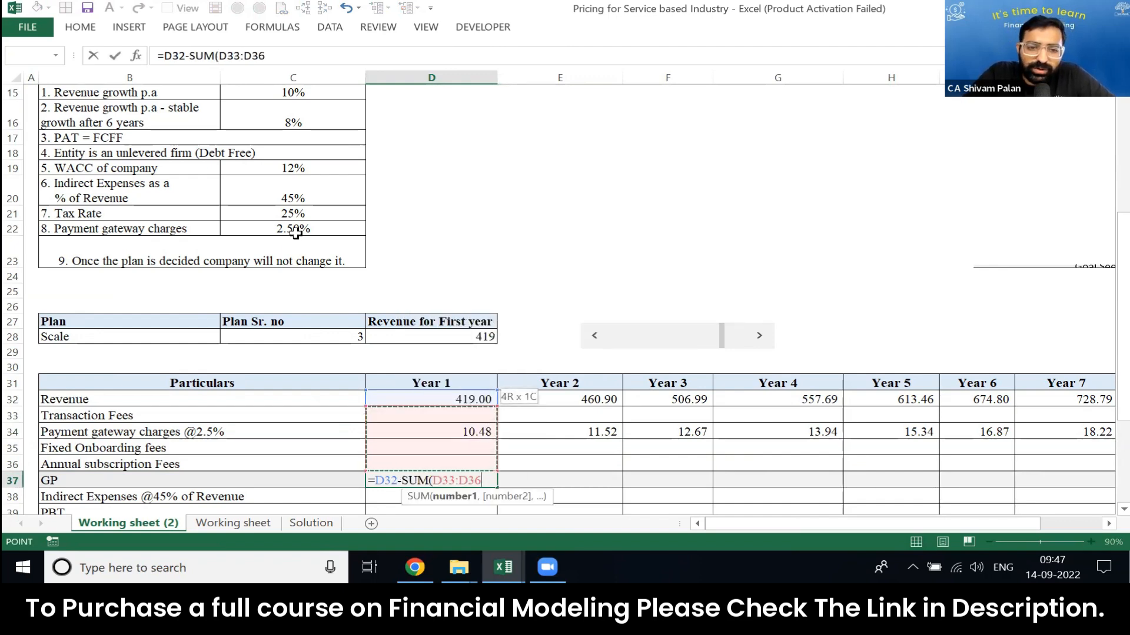
text(_)
key(BackSpace)
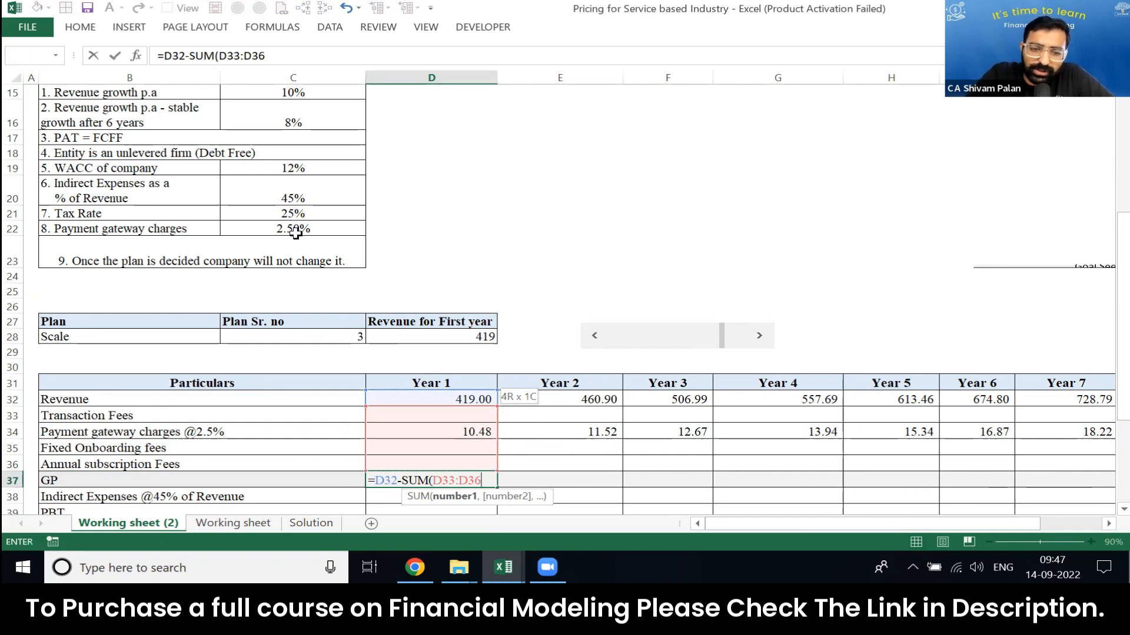
key(Return)
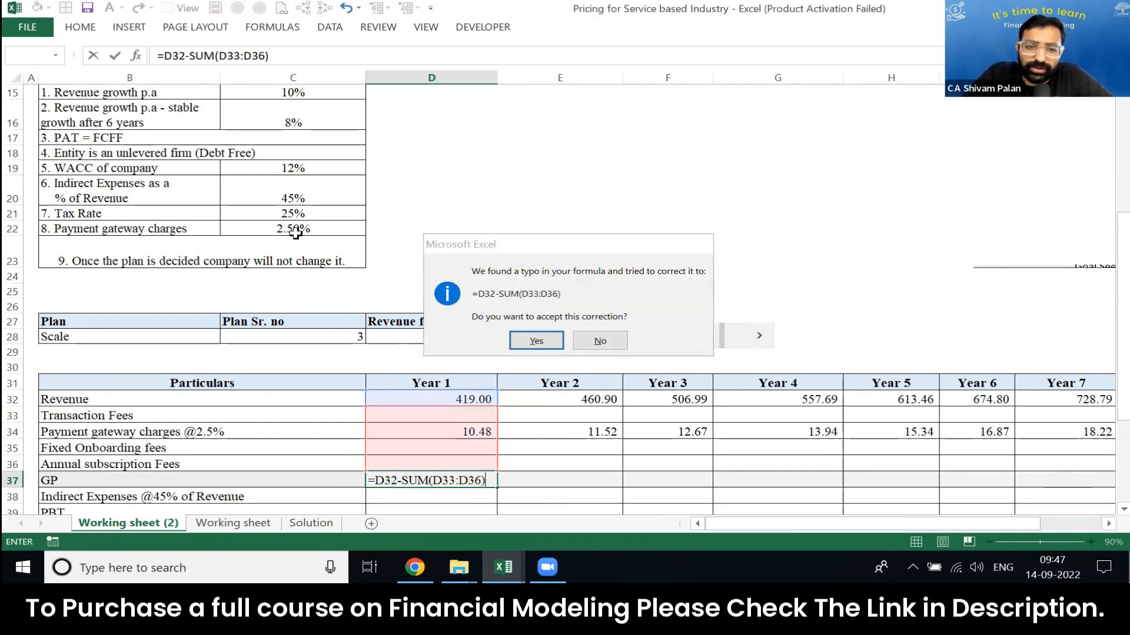
key(Return)
Step: Check the Year 1 GP formula and copy it across to Year 7 in D37:J37
text(2)
key(Escape)
key(F2)
key(Escape)
key(ctrl+c)
key(shift+Right)
key(shift+Right)
key(shift+Right)
key(shift+Right)
key(shift+Right)
key(shift+Right)
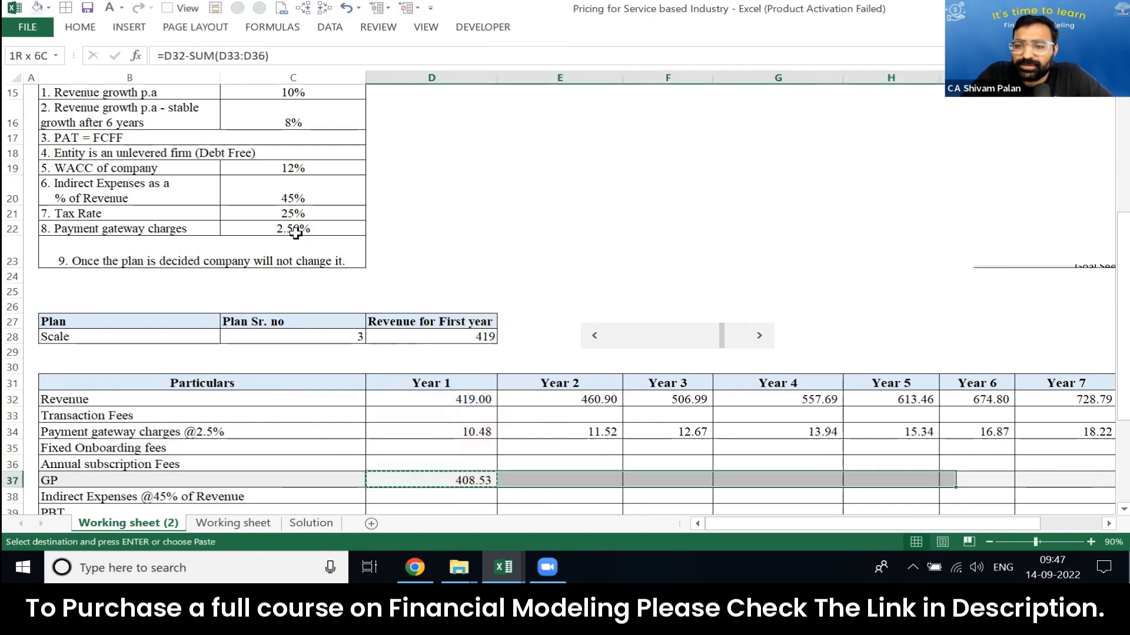
key(Return)
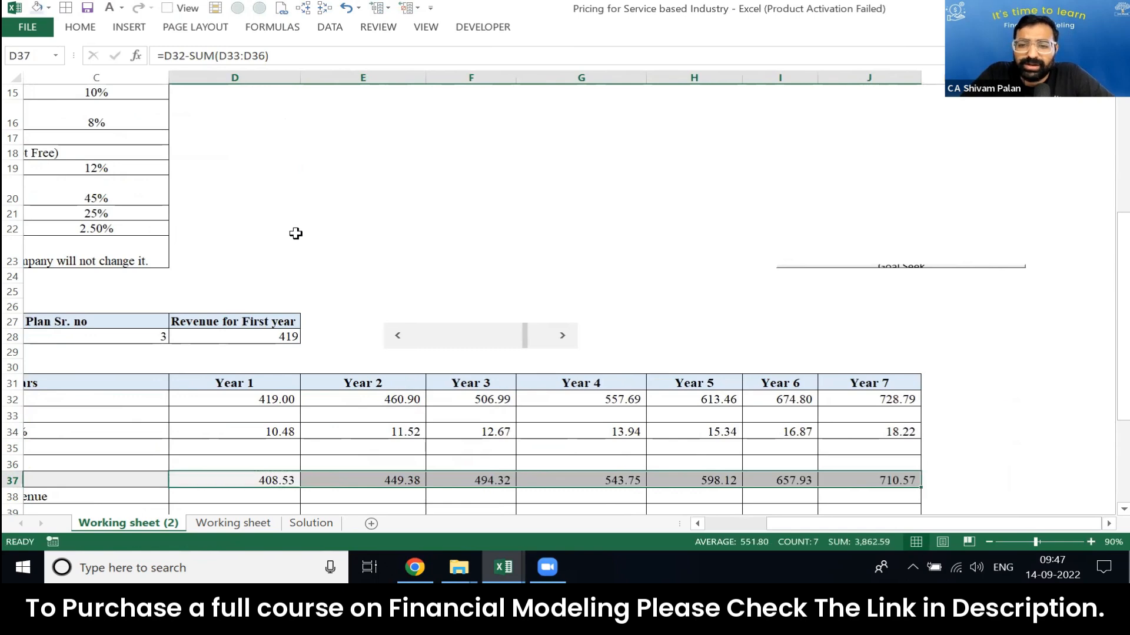
Step: Calculate Year 1 indirect expenses in D38 as revenue times the indirect expense percentage, =D32*C20
key(Down)
key(Down)
key(Home)
key(Down)
key(Right)
key(Up)
key(Up)
key(Right)
text(=)
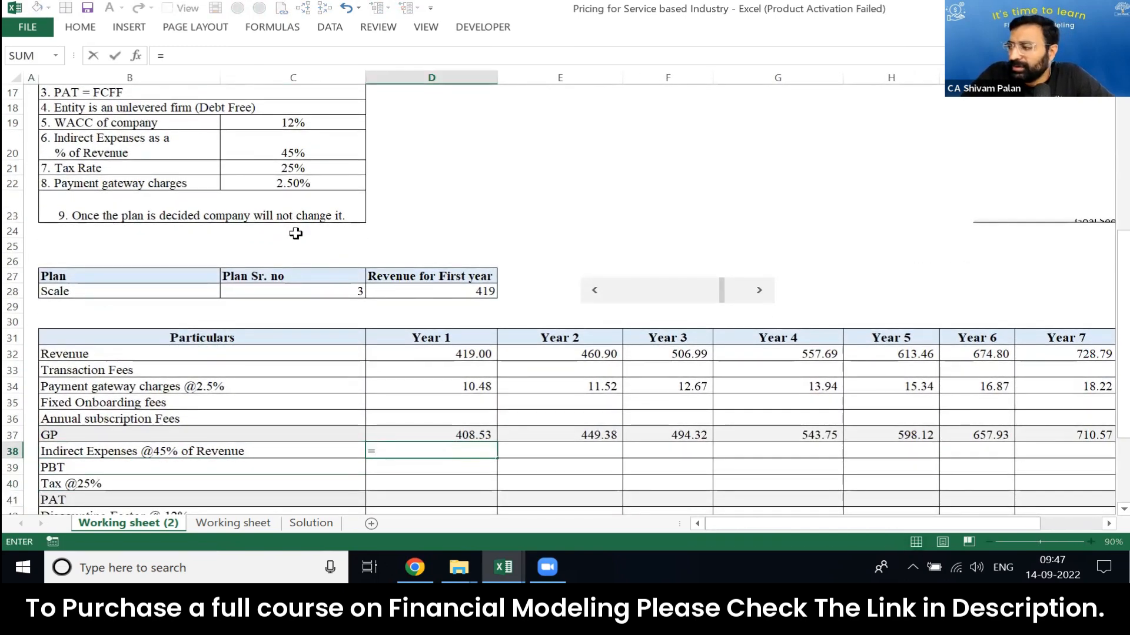
key(Up)
key(Up)
key(Up)
key(Up)
key(Up)
key(Up)
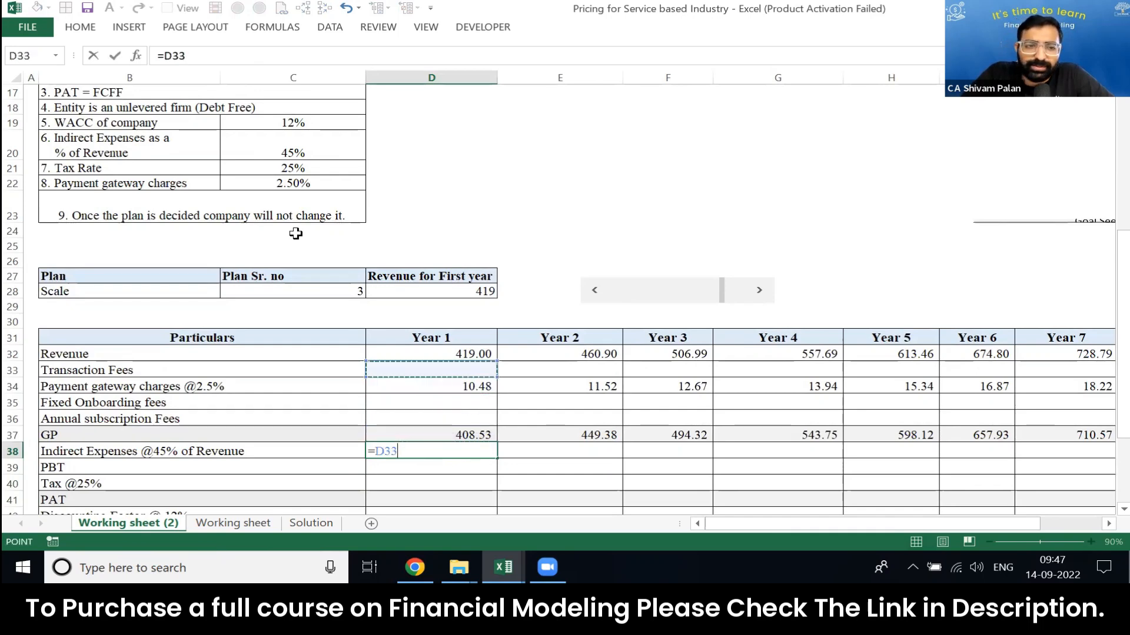
text(*)
key(Up)
key(Up)
key(Up)
key(Up)
key(Up)
key(Up)
key(Up)
key(Up)
key(Up)
key(Up)
key(Up)
key(Up)
key(Up)
key(Up)
key(Up)
key(Up)
key(Up)
key(Up)
key(Left)
key(ctrl+Return)
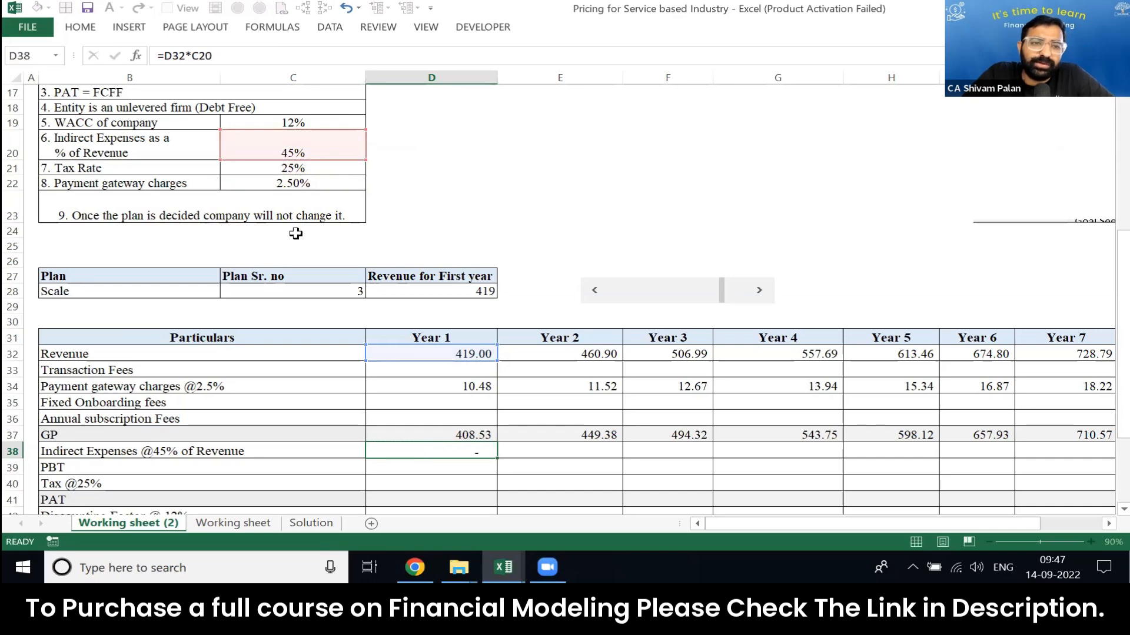
Step: Make the percentage reference in the Year 1 indirect expenses formula absolute as $C$20
key(F2)
key(F4)
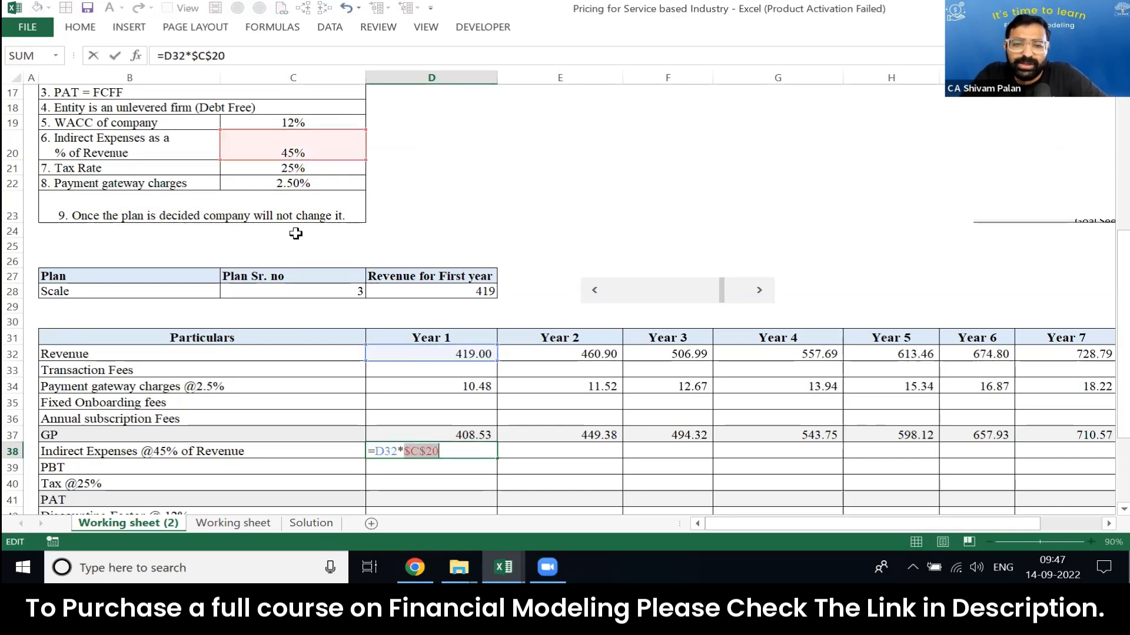
key(ctrl+Return)
Step: Copy the Year 1 indirect expenses formula across to Year 7 in D38:J38
key(ctrl+c)
key(shift+Right)
key(shift+Right)
key(shift+Right)
key(shift+Right)
key(shift+Right)
key(shift+Right)
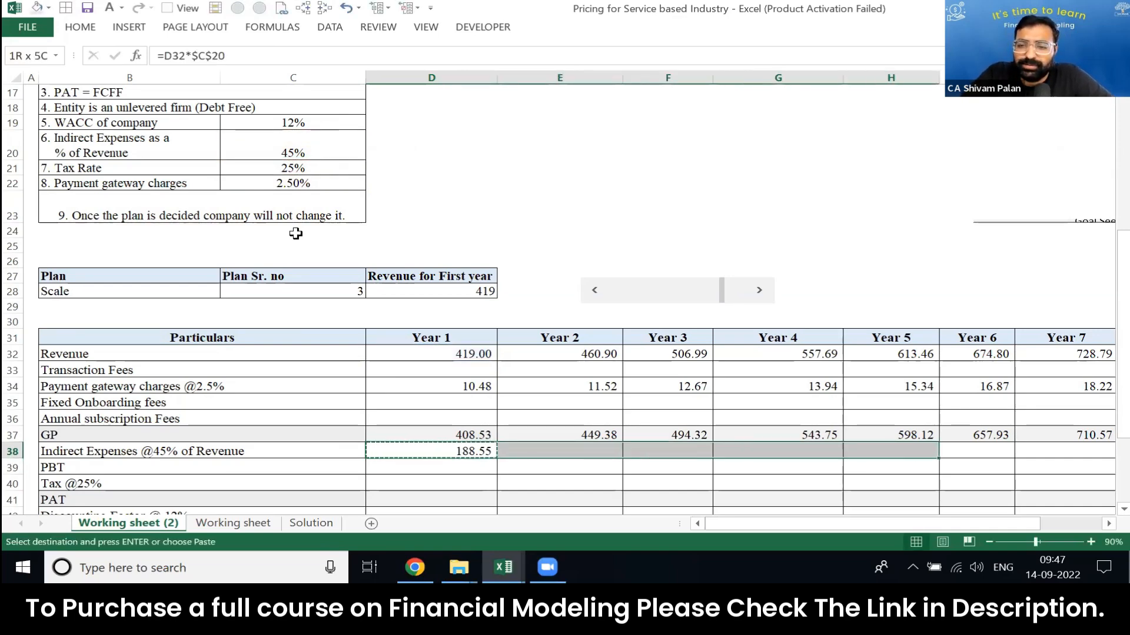
key(Return)
key(Right)
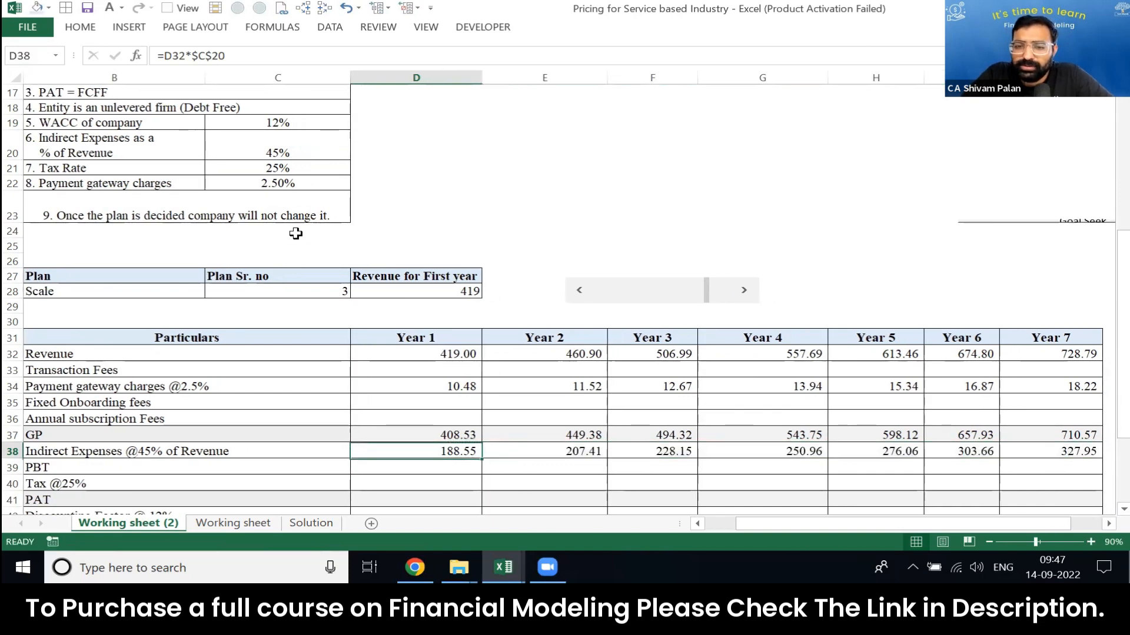
Step: Check the references in the indirect expenses formulas year by year, then briefly display all formulas on the sheet
scroll(295, 234, down, 8)
scroll(295, 234, up, 8)
key(F2)
key(Tab)
key(F2)
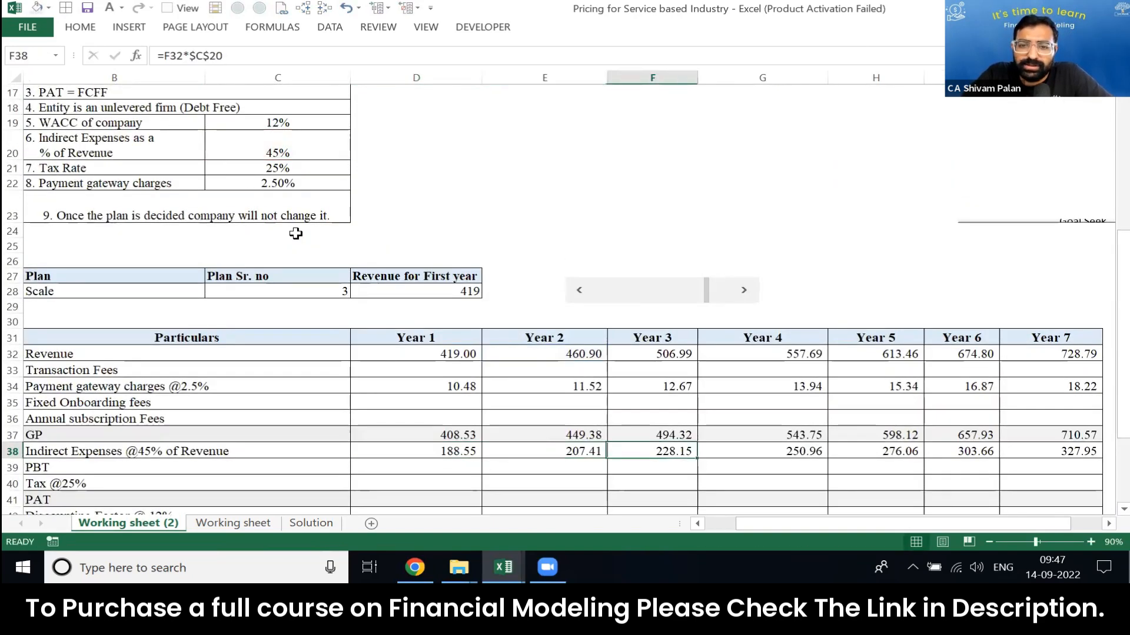
key(Tab)
key(F2)
key(Tab)
key(F2)
key(shift+Tab)
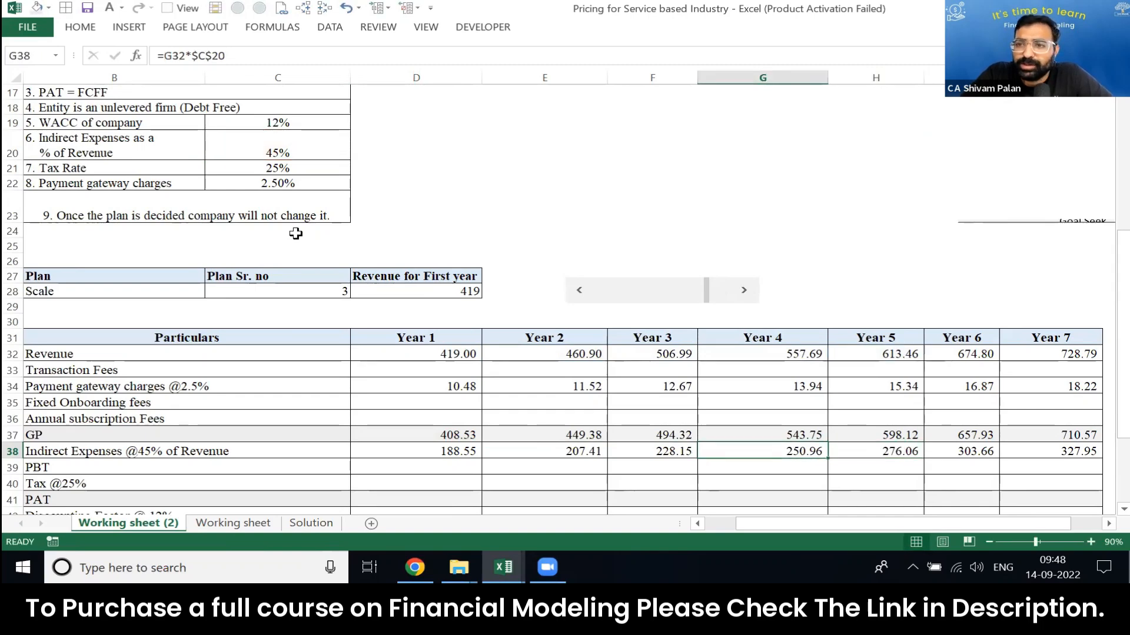
key(ctrl+grave)
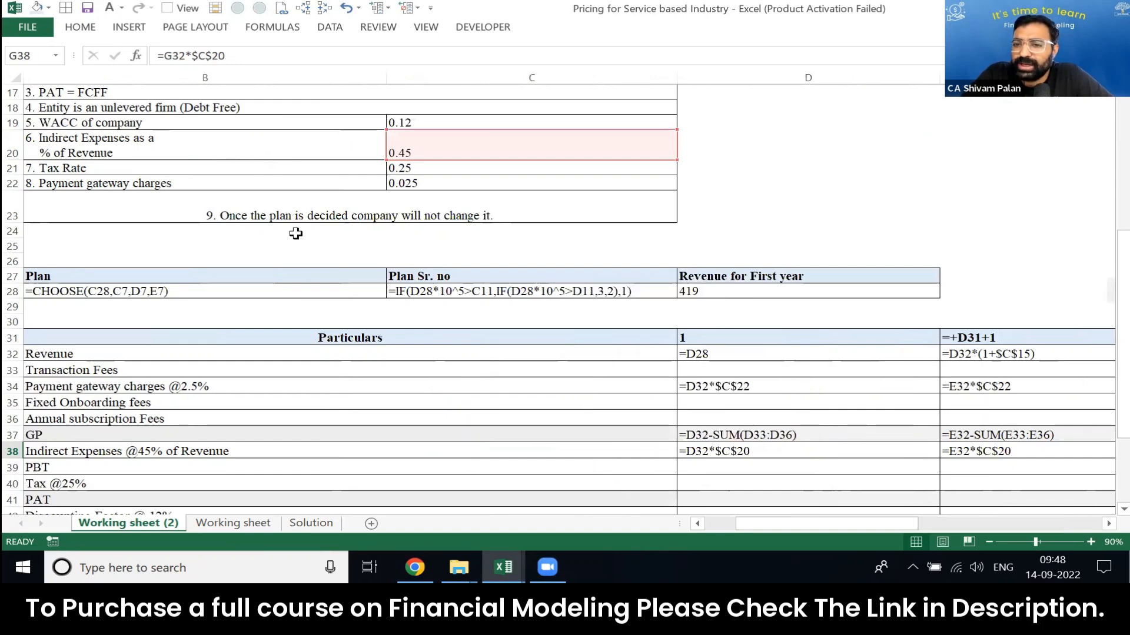
key(ctrl+grave)
Step: Calculate Year 1 PBT in D39 as GP less indirect expenses, =D37-D38
key(Down)
key(Down)
key(Down)
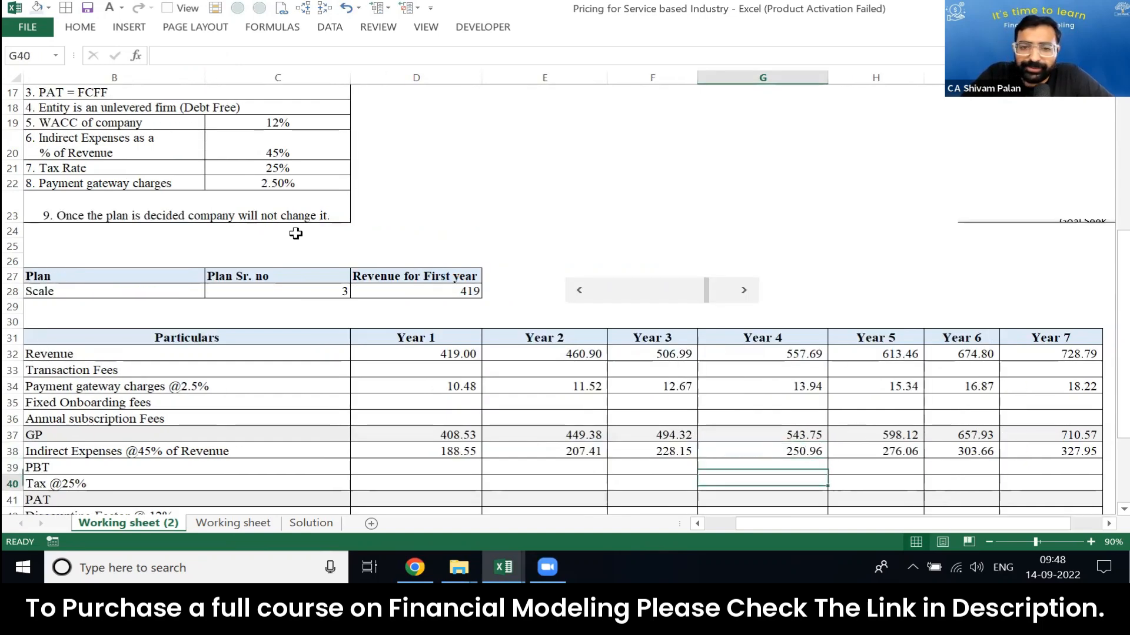
key(Left)
key(Left)
key(Left)
key(Up)
key(Up)
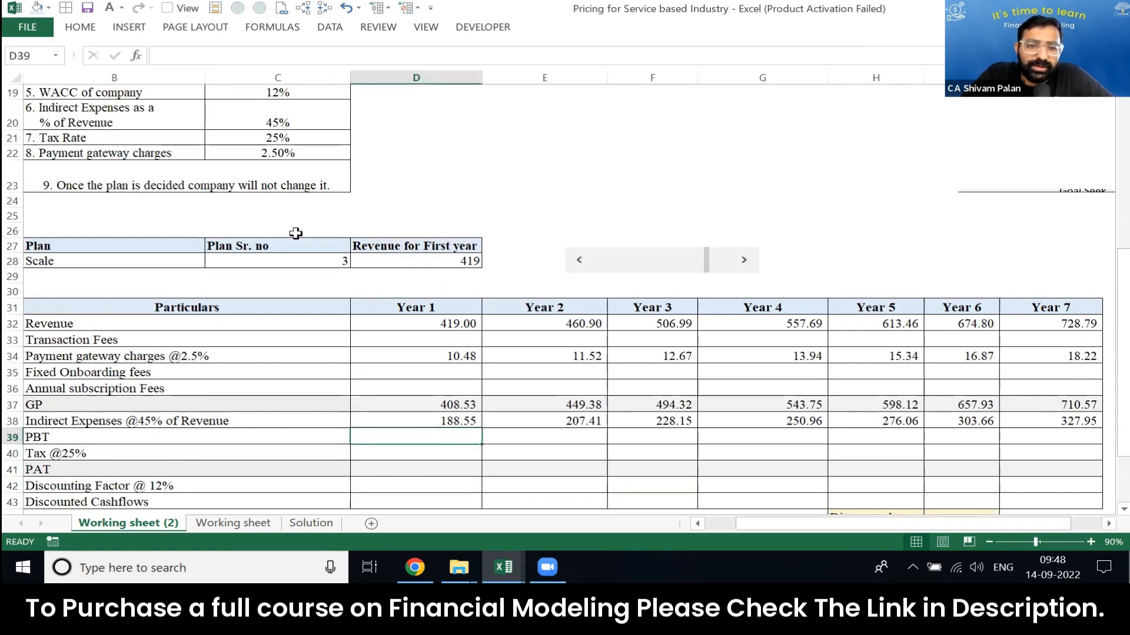
key(Left)
key(Left)
key(Right)
key(Right)
key(Right)
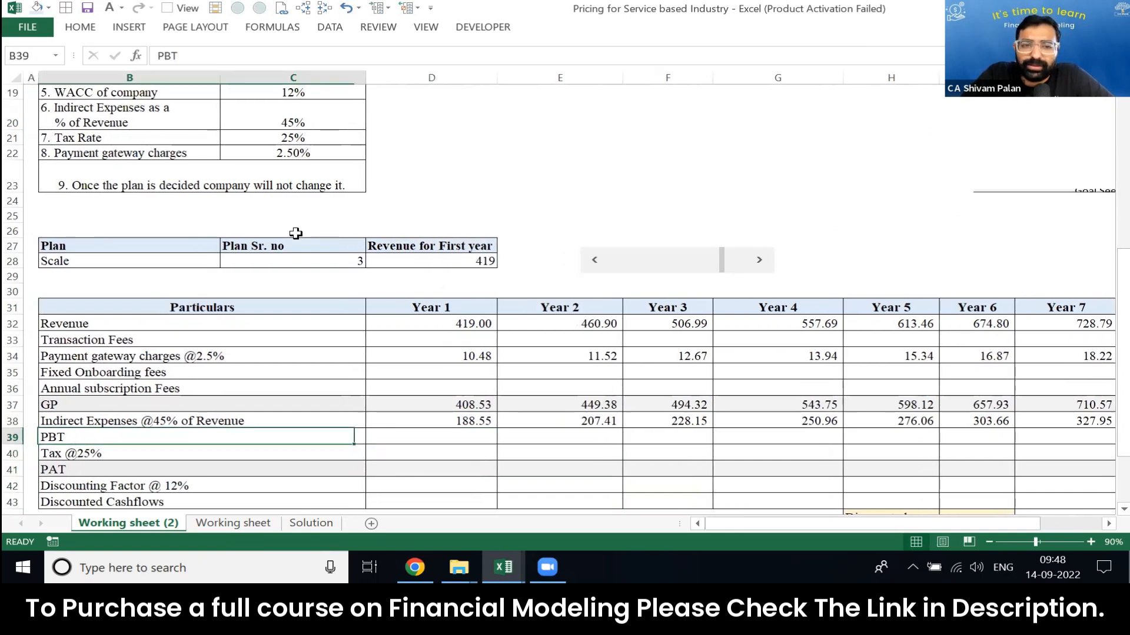
key(Left)
text(=)
key(Up)
key(Up)
text(-)
key(Up)
key(Return)
key(Up)
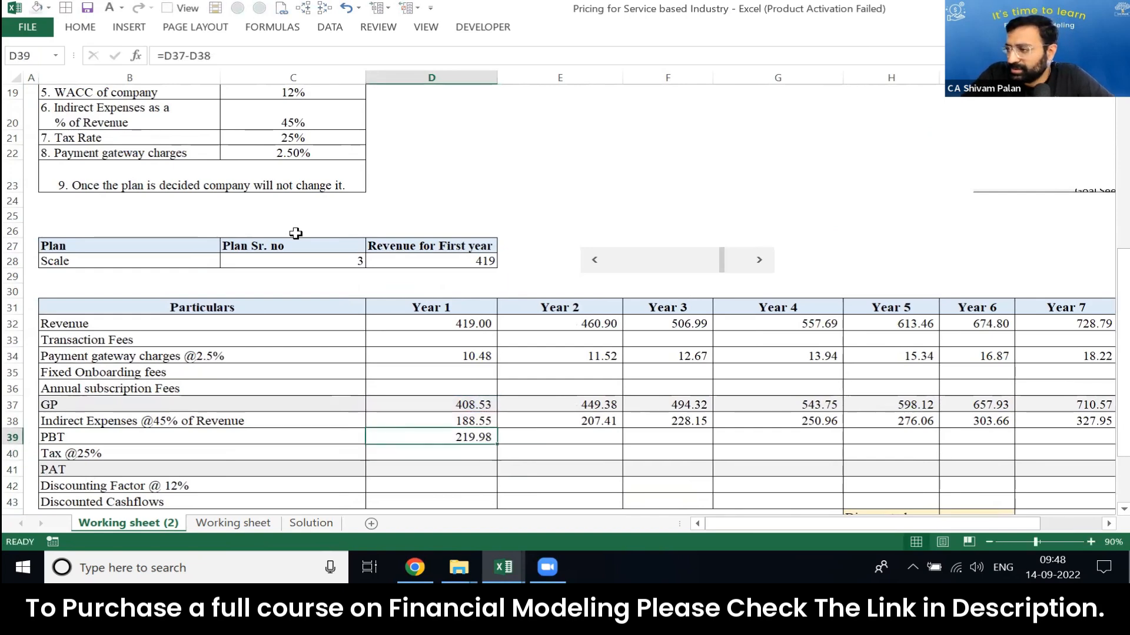
Step: Copy the Year 1 PBT formula across to Year 7 in D39:J39
key(ctrl+c)
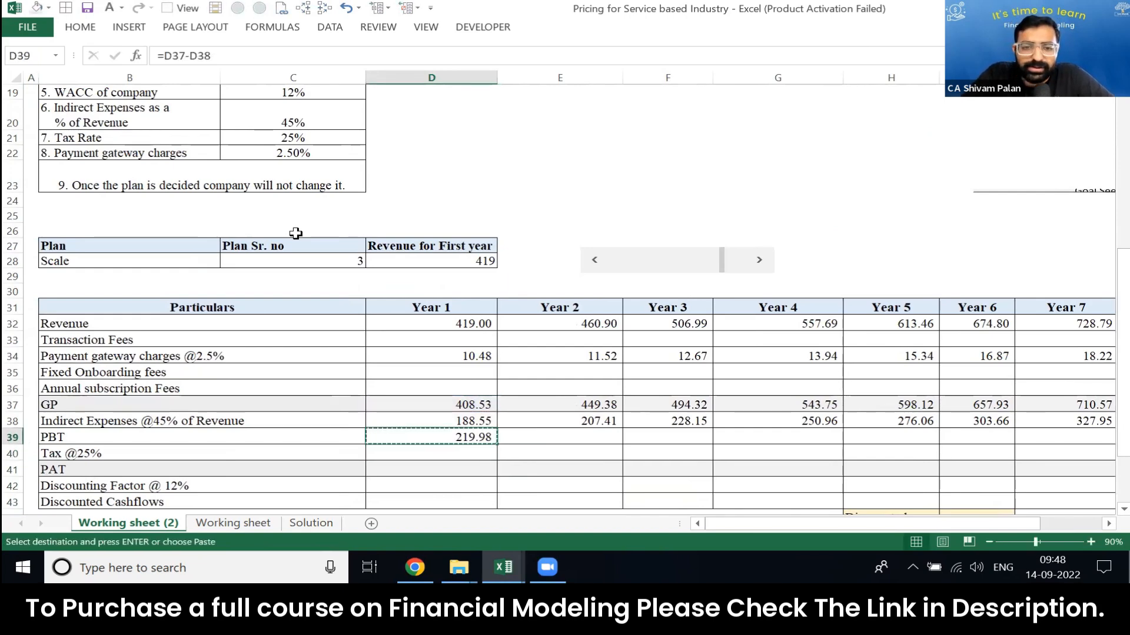
key(shift+Right)
key(shift+Right)
key(shift+Right)
key(shift+Right)
key(shift+Right)
key(shift+Right)
key(Return)
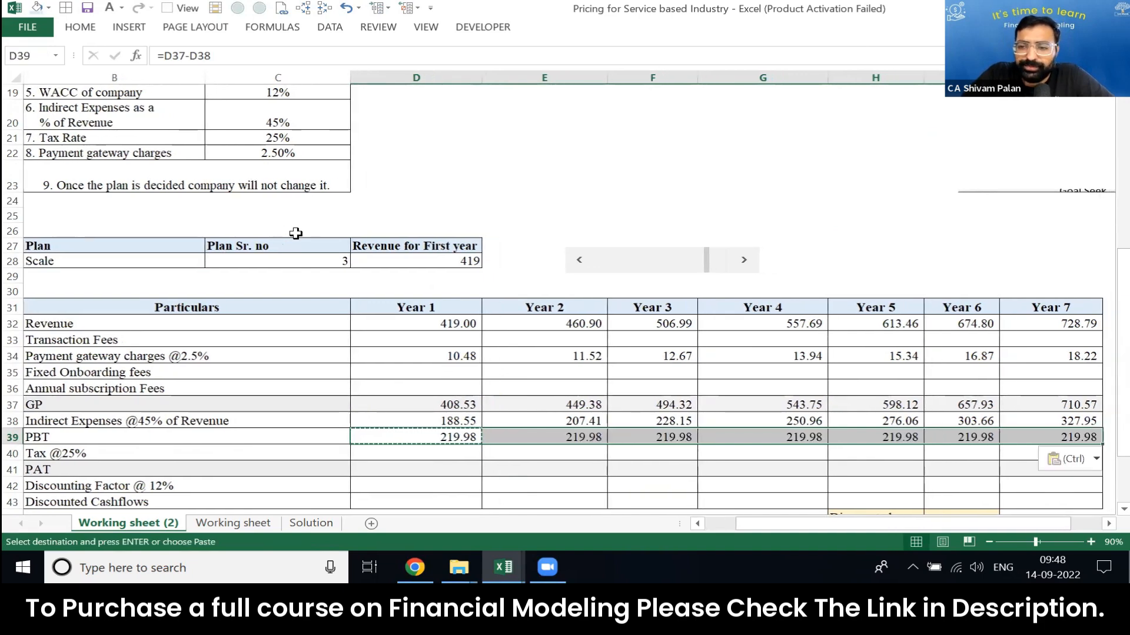
Step: Calculate Year 1 tax in D40 as PBT times the tax rate, =D39*C21
key(Down)
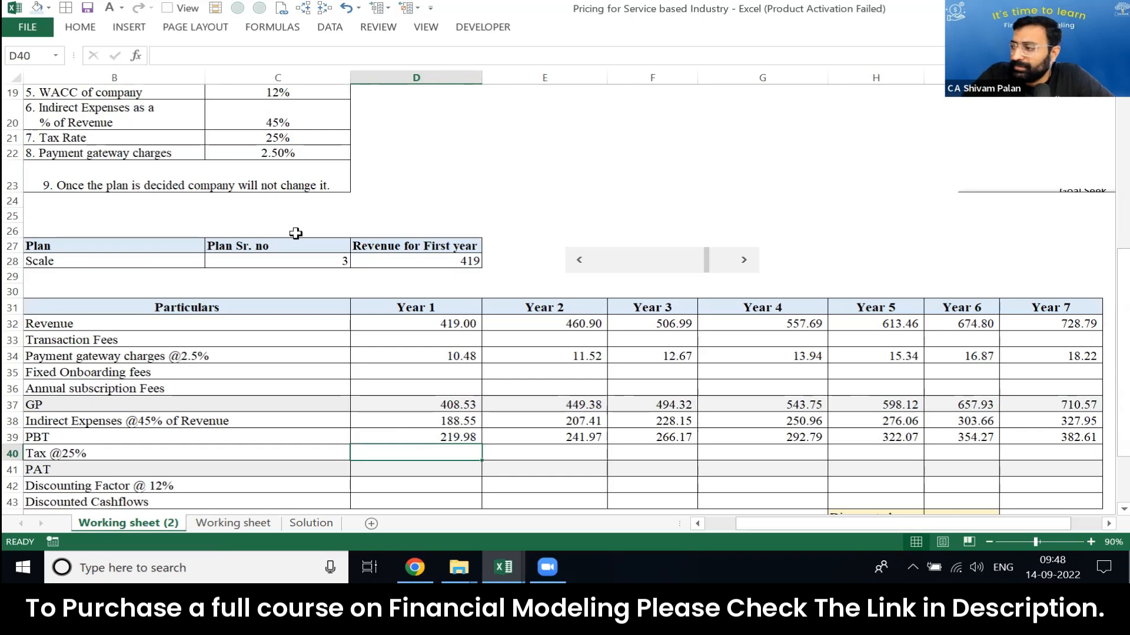
text(=)
key(Up)
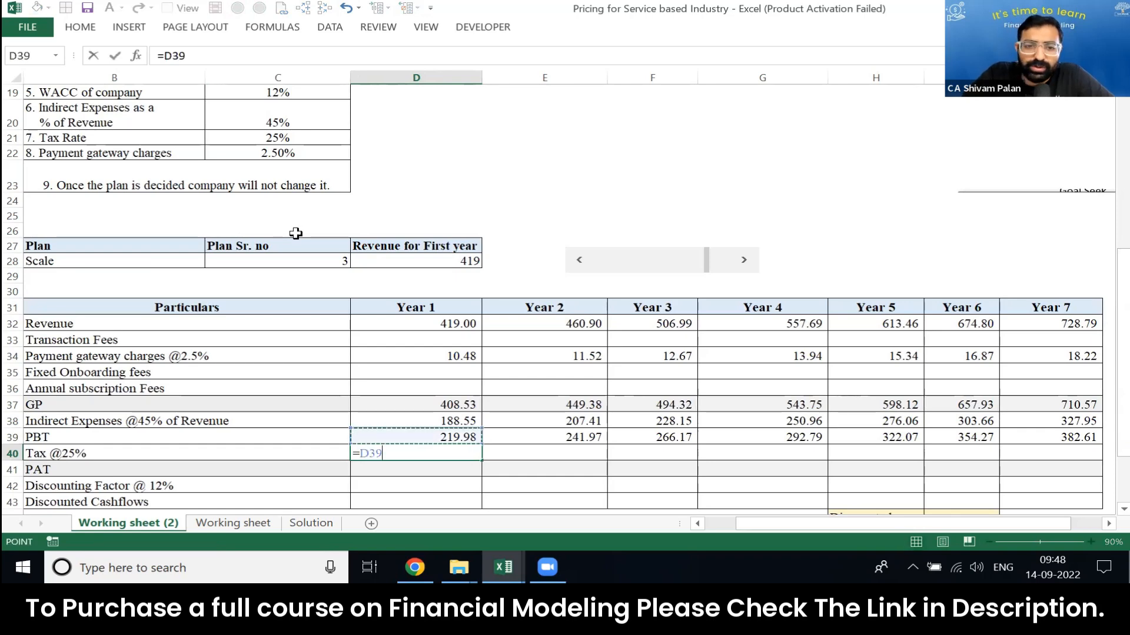
text(*)
key(Up)
key(Up)
key(Up)
key(Up)
key(Up)
key(Up)
key(Up)
key(Up)
key(Up)
key(Up)
key(Up)
key(Up)
key(Up)
key(Up)
key(Up)
key(Up)
key(Up)
key(Up)
key(Up)
key(Left)
key(Return)
Step: Make the tax rate reference in the Year 1 tax formula absolute as $C$21
key(Up)
key(F2)
key(F4)
key(Return)
key(Up)
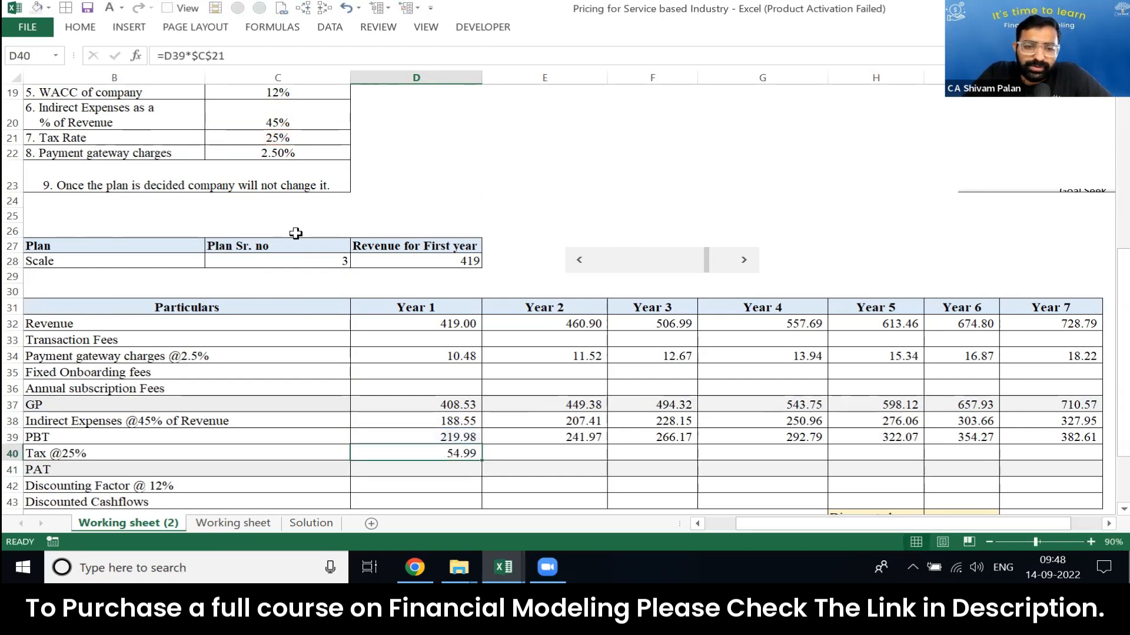
Step: Copy the Year 1 tax formula across to Year 7 in D40:J40
key(ctrl+c)
key(shift+Right)
key(shift+Right)
key(shift+Right)
Step: Copy the Year 1 PAT formula across to Year 7 in D41:J41
key(shift+Right)
key(shift+Right)
key(shift+Right)
key(Return)
Step: Calculate Year 1 PAT in D41 as PBT less tax, =D39-D40
key(Down)
text(=)
key(Up)
key(Up)
text(-)
key(Up)
key(Return)
key(Up)
key(ctrl+c)
key(shift+Right)
key(shift+Right)
key(shift+Right)
key(shift+Right)
key(shift+Right)
key(shift+Right)
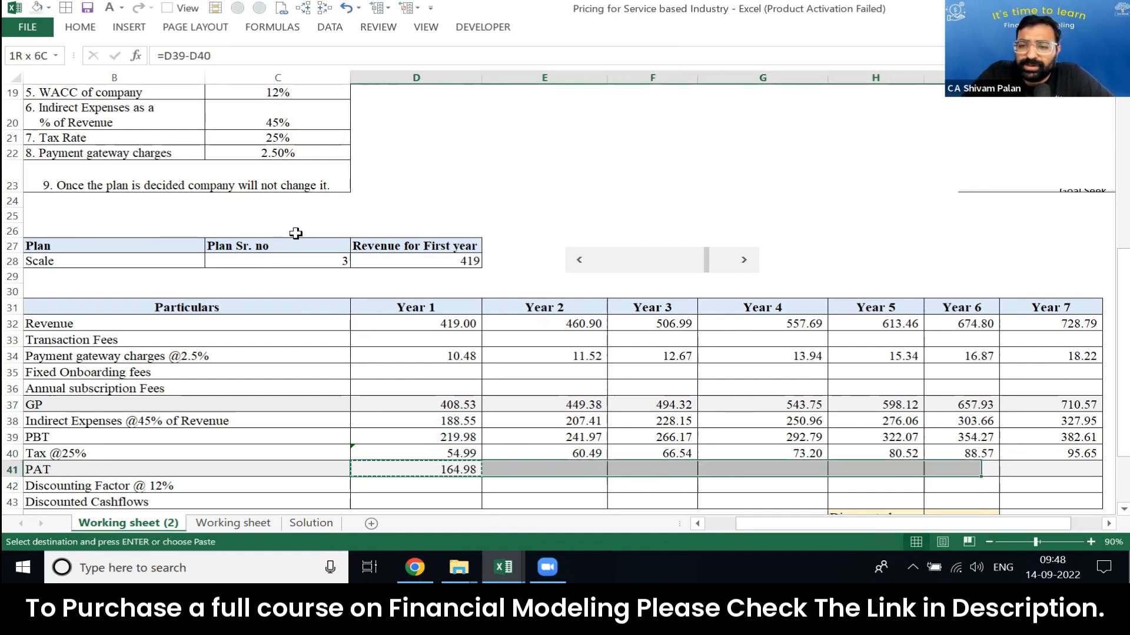
key(Return)
Step: Check the cell references in the Year 5 PAT formula in H41
key(Right)
key(Right)
key(Right)
key(Right)
key(Right)
key(Right)
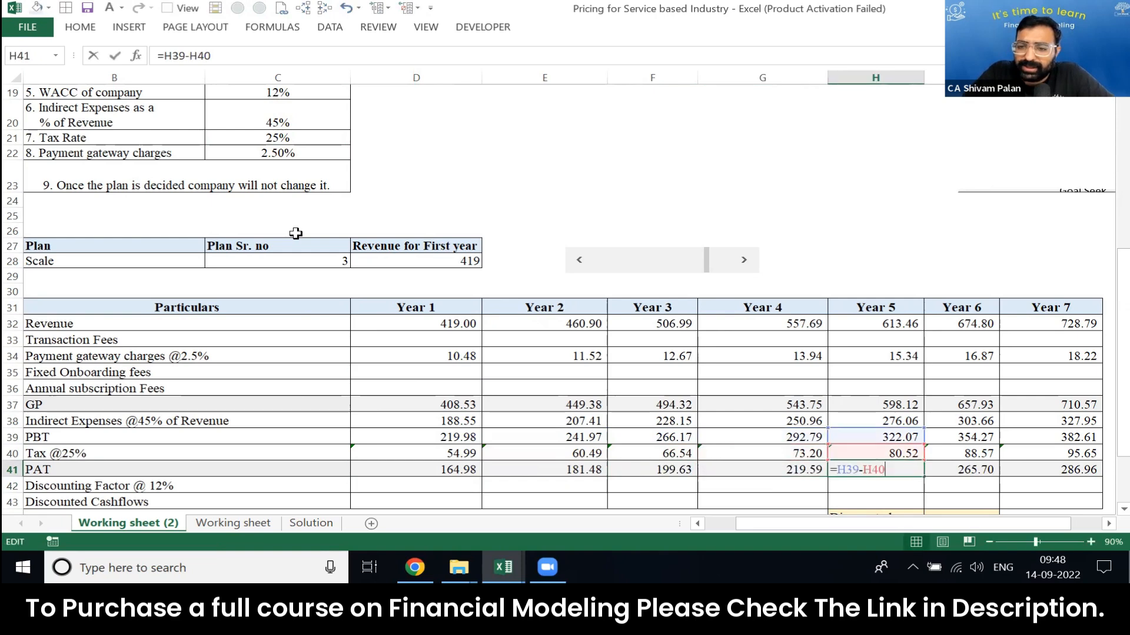
key(F2)
key(Escape)
Step: Review the empty fee rows in the projection: transaction fees, fixed onboarding fees and annual subscription fees
key(Up)
key(Up)
key(Up)
key(Up)
key(Up)
key(Left)
key(Left)
key(Left)
key(Left)
key(Left)
key(Left)
key(Left)
key(Left)
key(Up)
key(Up)
key(Up)
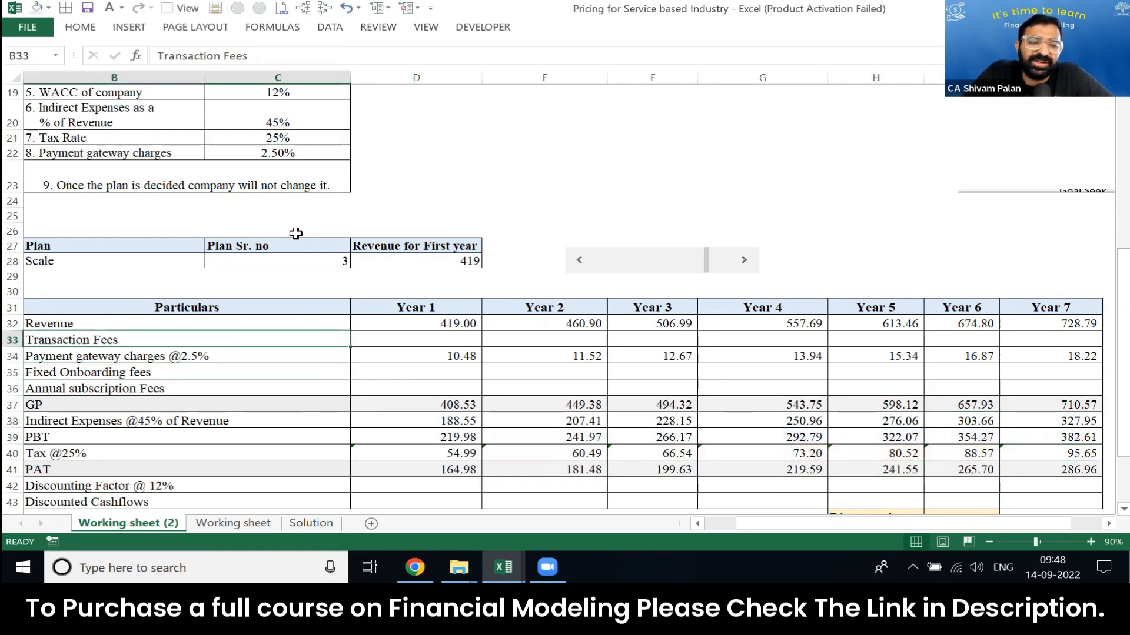
key(Down)
key(Down)
key(shift+space)
key(shift+Down)
key(Up)
key(Up)
key(Right)
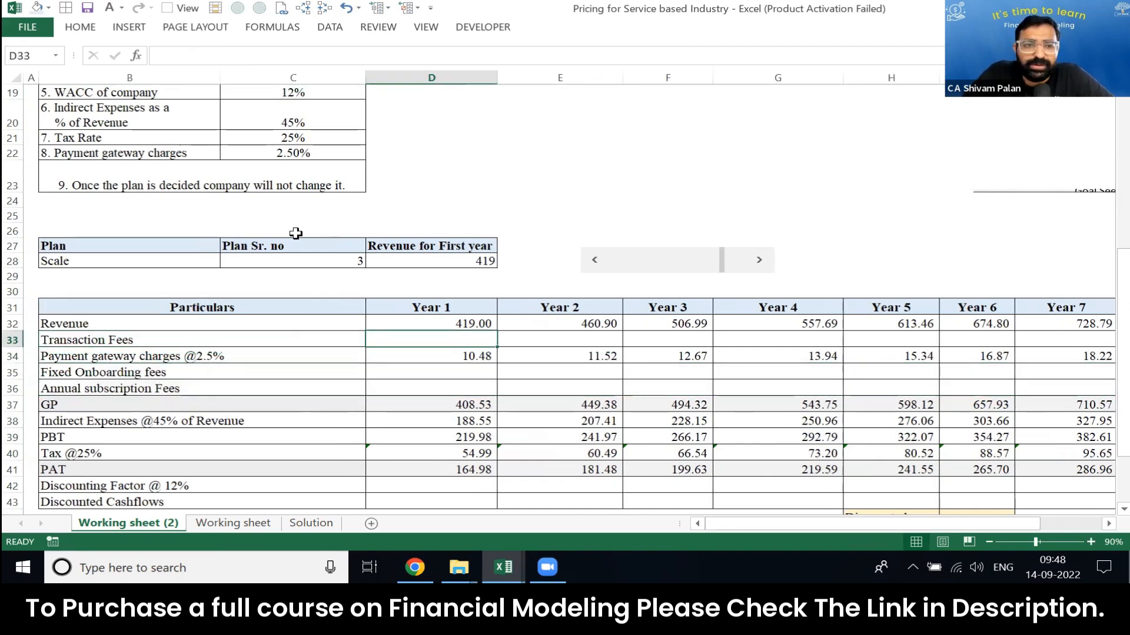
Step: Examine the plan table's variable rates and assumptions, highlighting the Onboarding Fees and Annual Subscription Fees rows
key(Page_Up)
key(Left)
key(Up)
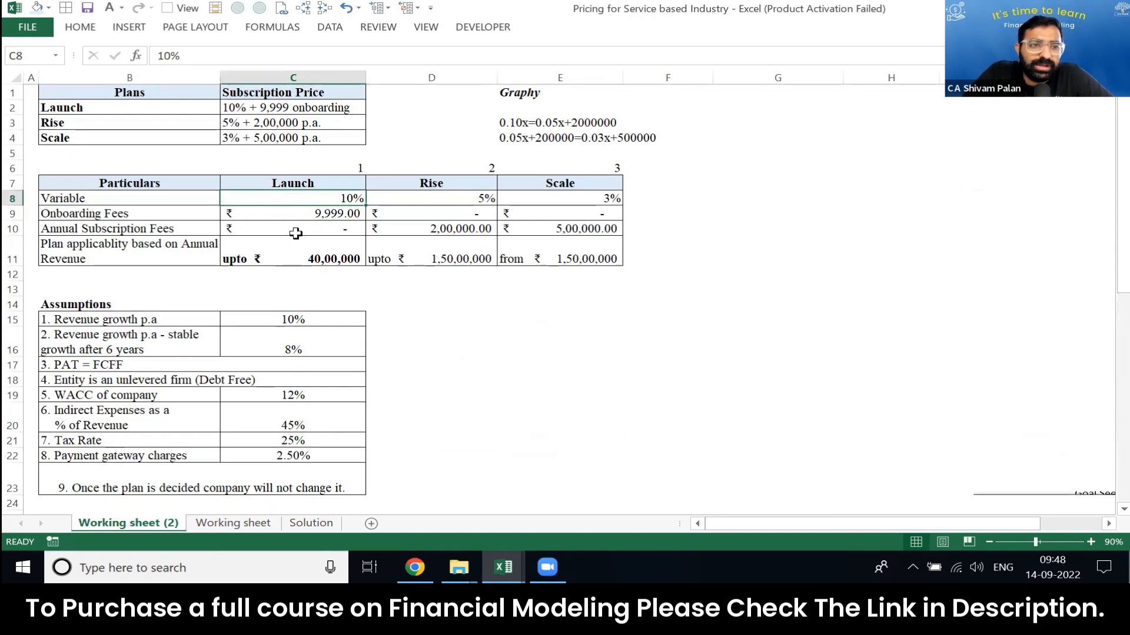
key(Down)
key(Down)
key(Down)
key(Down)
key(Down)
key(Down)
key(Down)
key(Down)
key(Down)
key(Down)
key(Down)
key(Down)
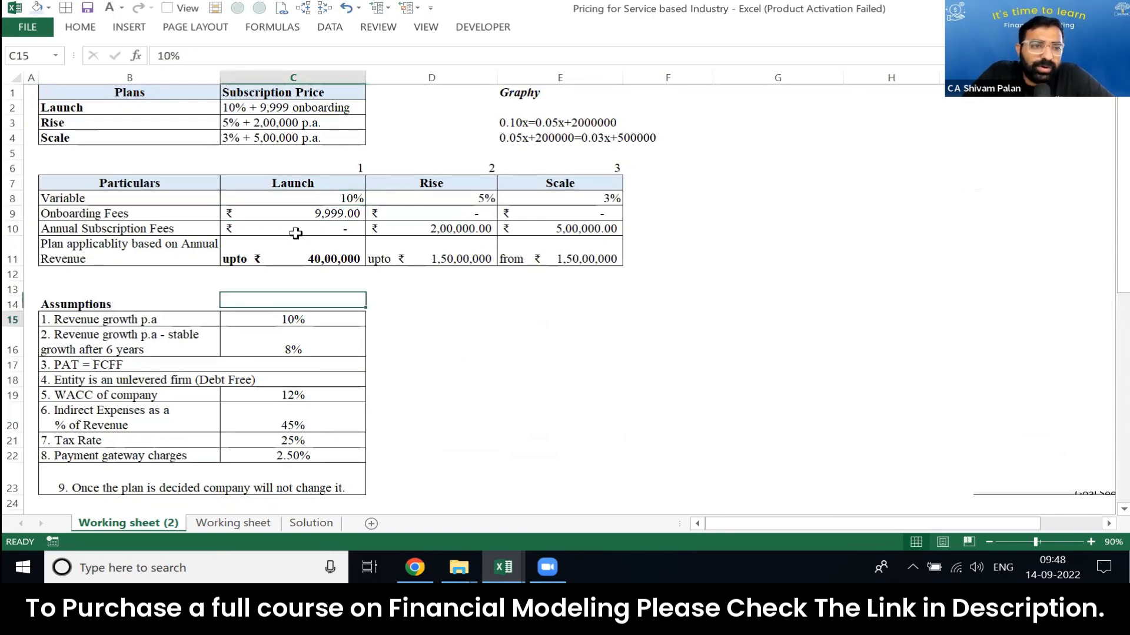
key(Up)
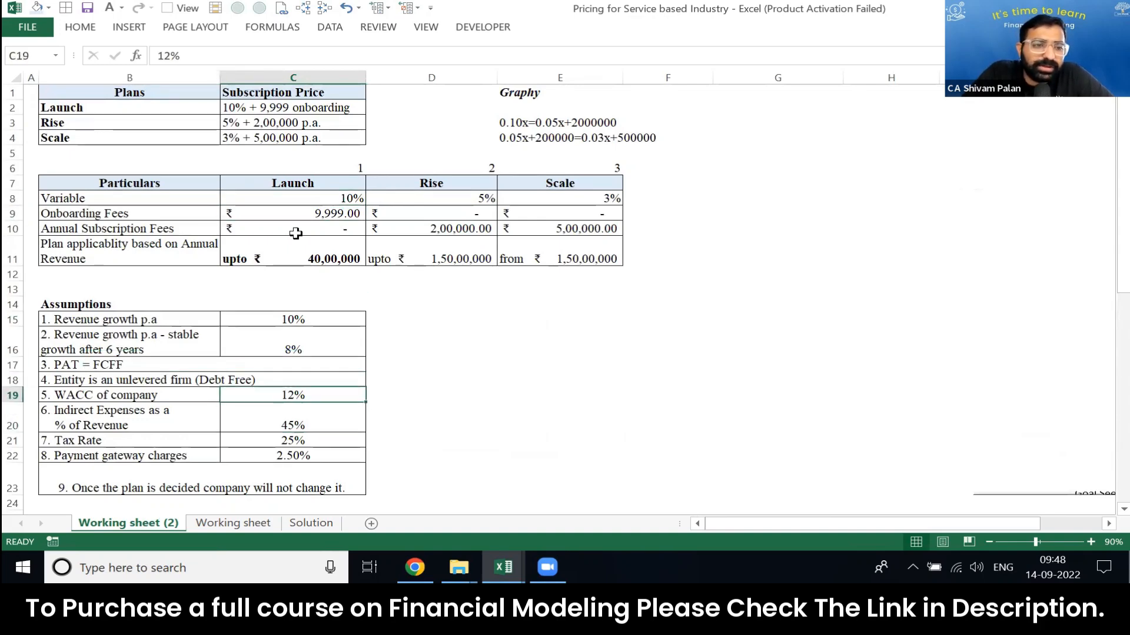
key(Up)
key(Up)
key(Up)
key(Up)
key(Up)
key(Up)
key(Up)
key(Up)
key(Up)
key(Up)
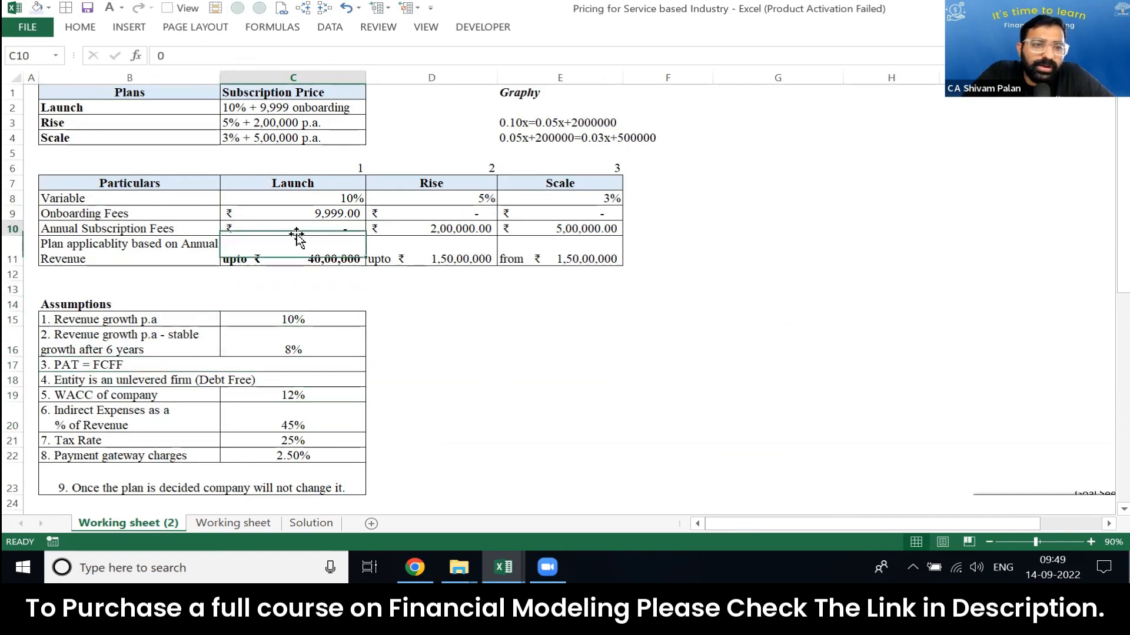
key(shift+space)
key(shift+Down)
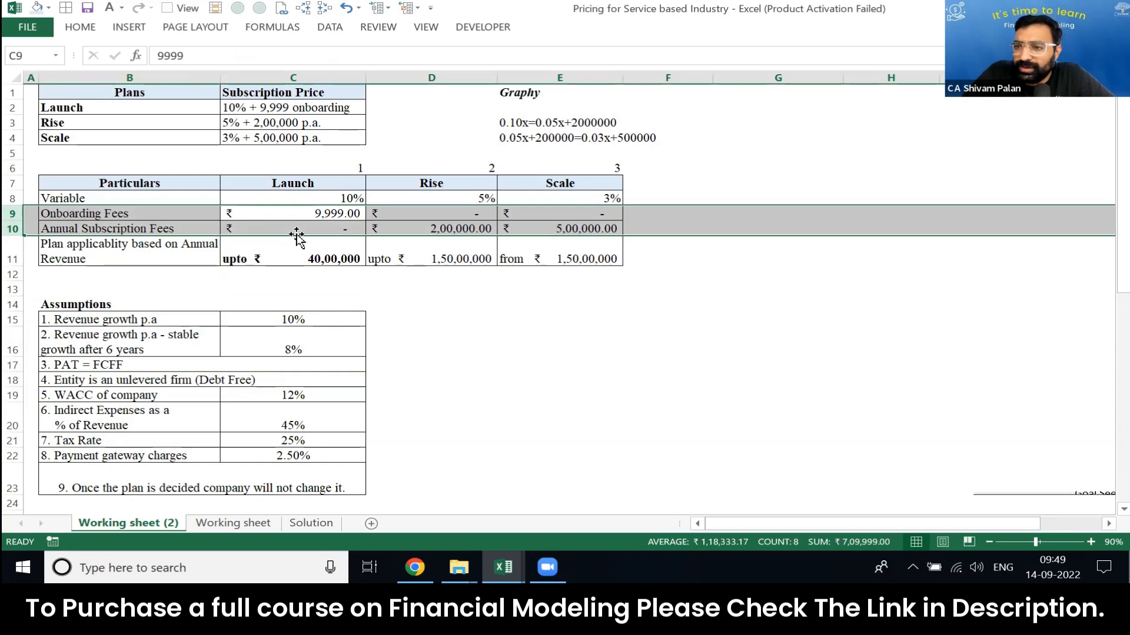
Step: Highlight the Fixed Onboarding fees and Annual subscription Fees rows in the projection
key(Down)
key(Page_Down)
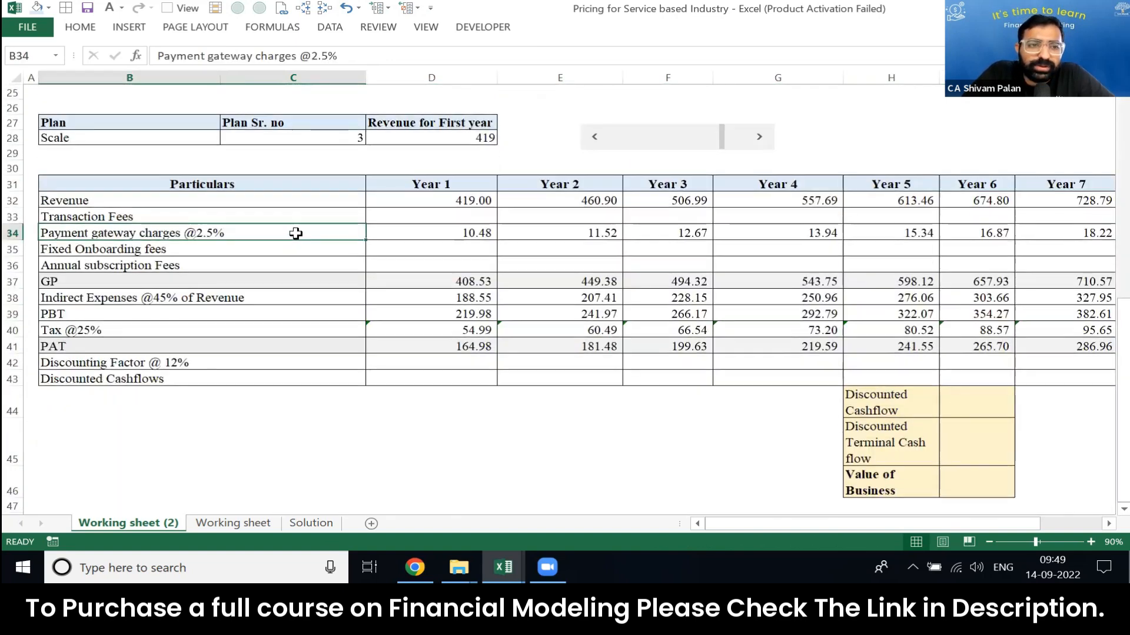
key(Right)
key(Up)
key(Down)
key(Down)
key(shift+space)
key(shift+Down)
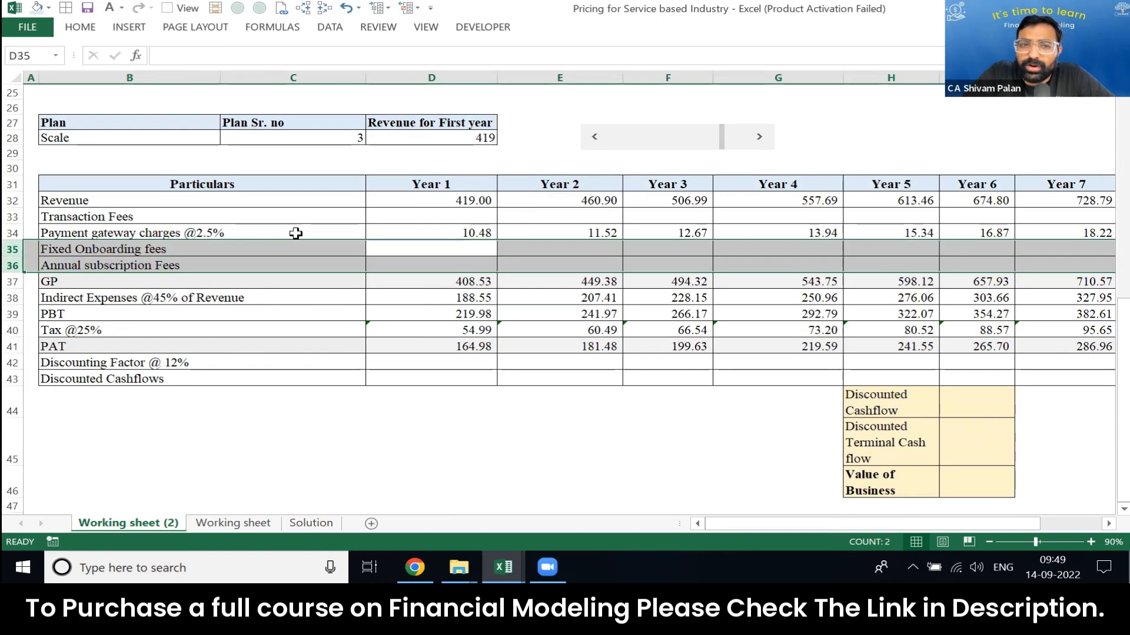
Step: Highlight the Onboarding Fees row in the plan table to examine each plan's onboarding charge
key(Right)
key(Left)
key(Page_Up)
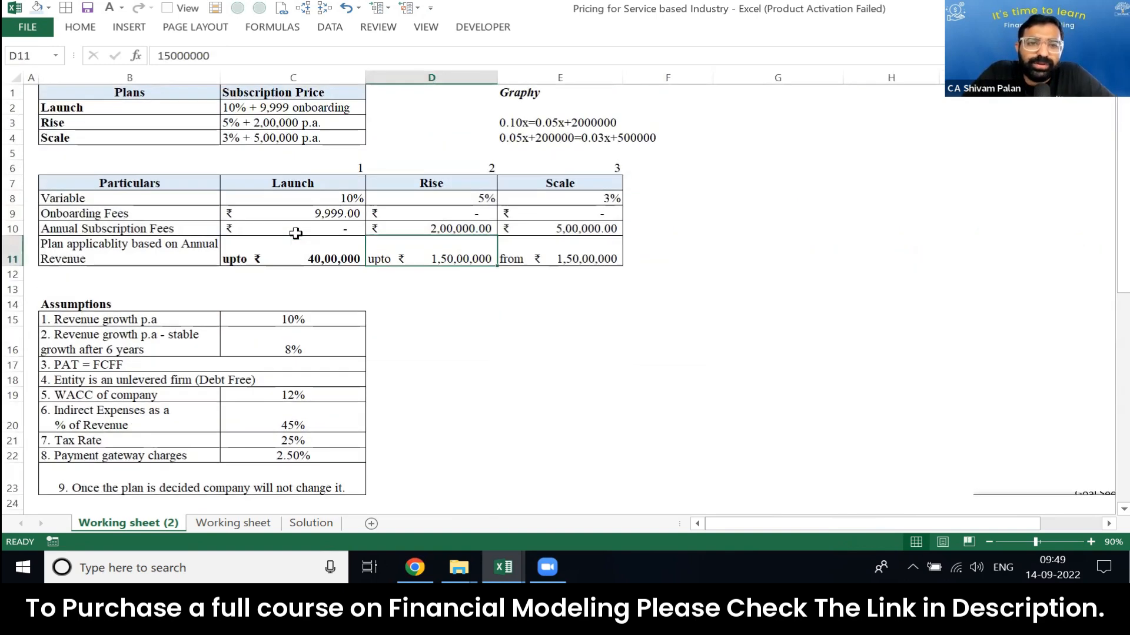
key(Left)
key(Up)
key(Up)
key(shift+space)
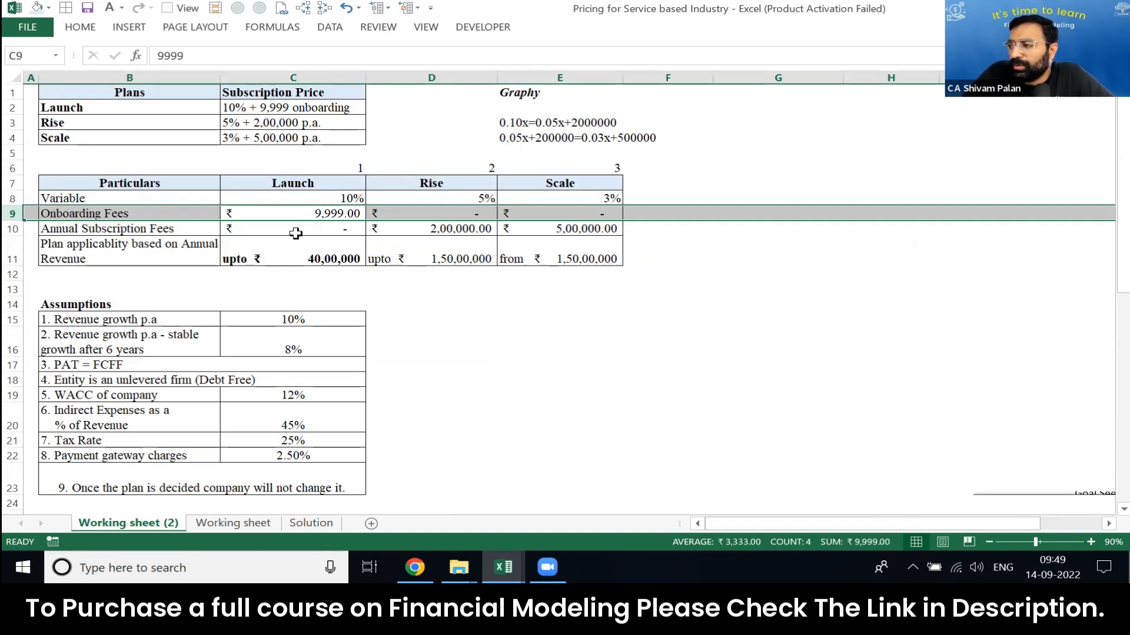
Step: Begin the Year 1 fixed onboarding fee formula in D35 with an IF test for plan number 1, =IF(C28=1
key(Down)
key(Down)
key(Down)
key(Down)
key(Down)
key(Down)
key(Down)
key(Down)
key(Down)
key(Down)
key(Down)
key(Down)
key(Down)
key(Down)
key(Down)
key(Down)
key(Down)
key(Down)
key(Down)
key(Down)
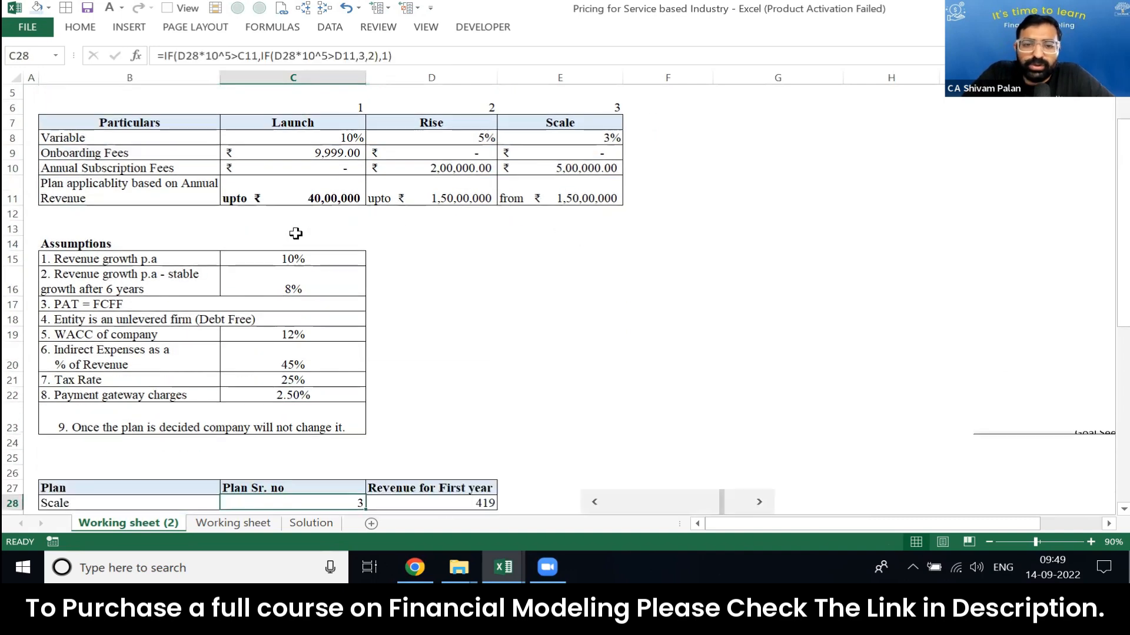
key(Down)
key(Down)
key(Down)
key(Down)
key(Down)
key(Down)
key(Down)
key(Left)
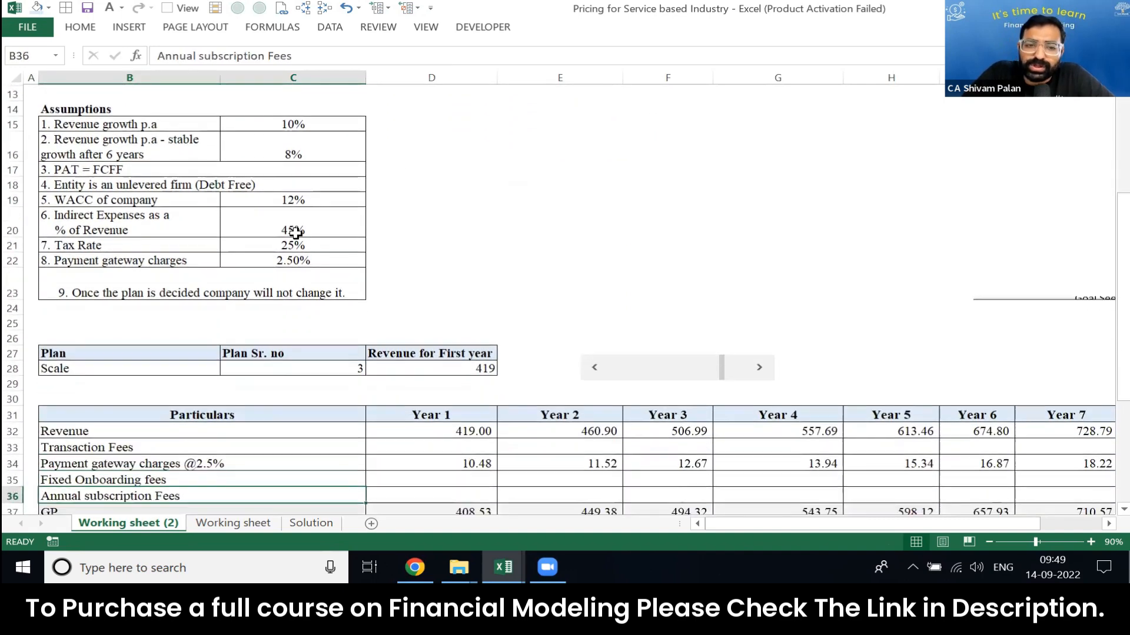
key(Right)
key(Up)
text(=if)
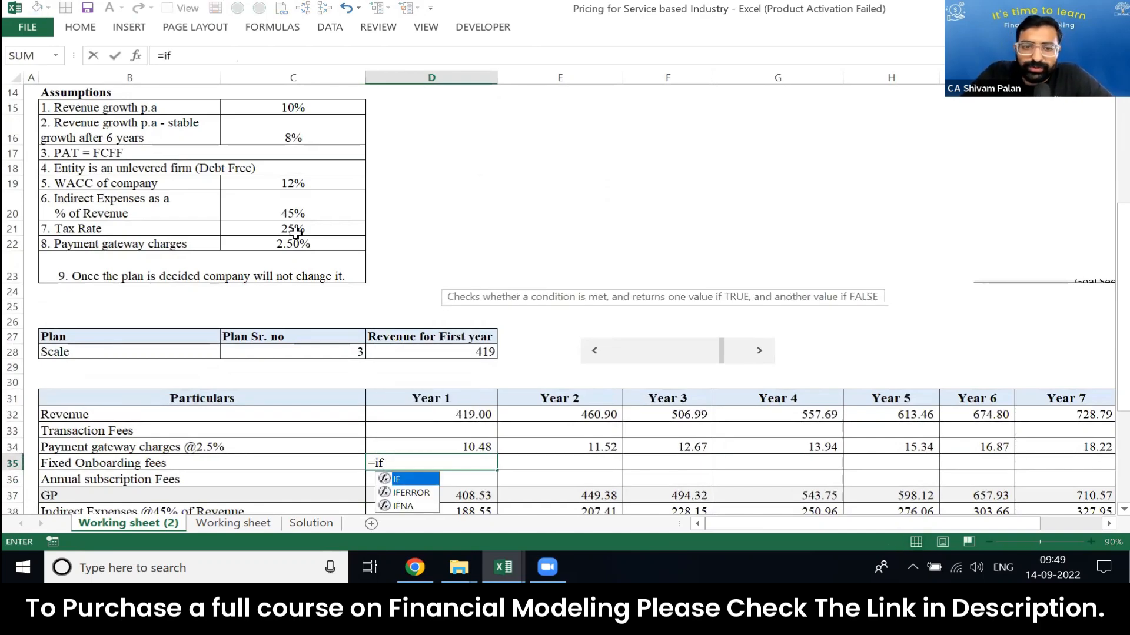
key(Tab)
key(Up)
key(Up)
key(Up)
key(Up)
key(Up)
key(Left)
key(Up)
key(Up)
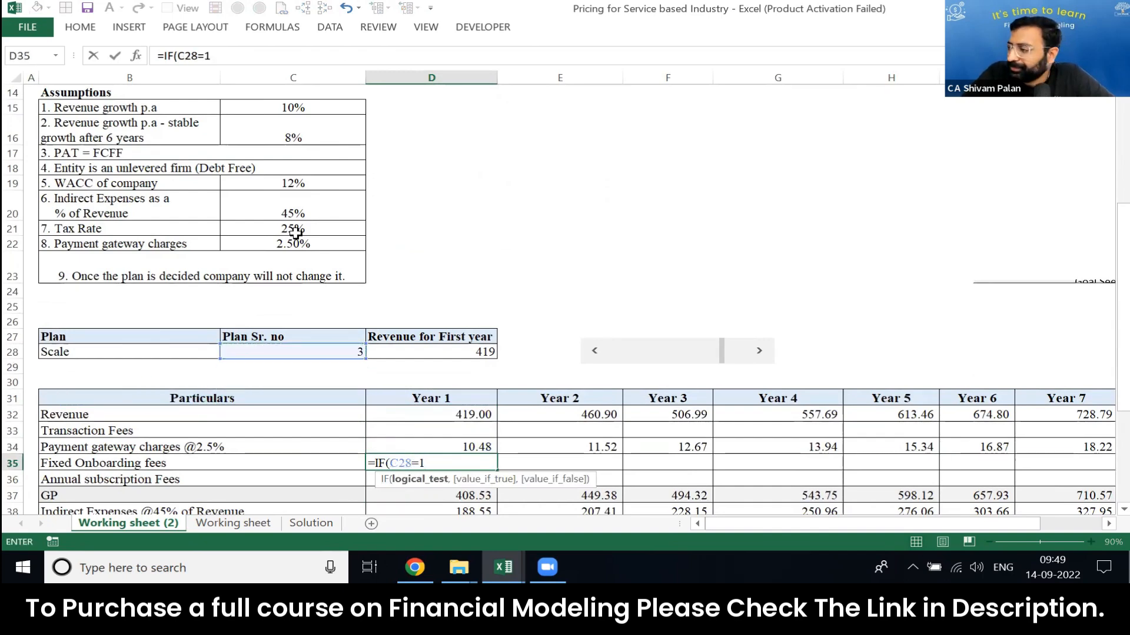
Step: Complete the D35 onboarding fee formula with the Launch fee in lakhs or zero, =IF(C28=1,C9/10^5,0)
text(,)
key(Up)
key(Up)
key(Up)
key(Up)
key(Up)
key(Up)
key(Up)
key(Up)
key(Up)
key(Up)
key(Up)
key(Up)
key(Up)
key(Up)
key(Up)
key(Up)
key(Up)
key(Up)
key(Up)
key(Up)
key(Up)
key(Up)
key(Up)
key(Up)
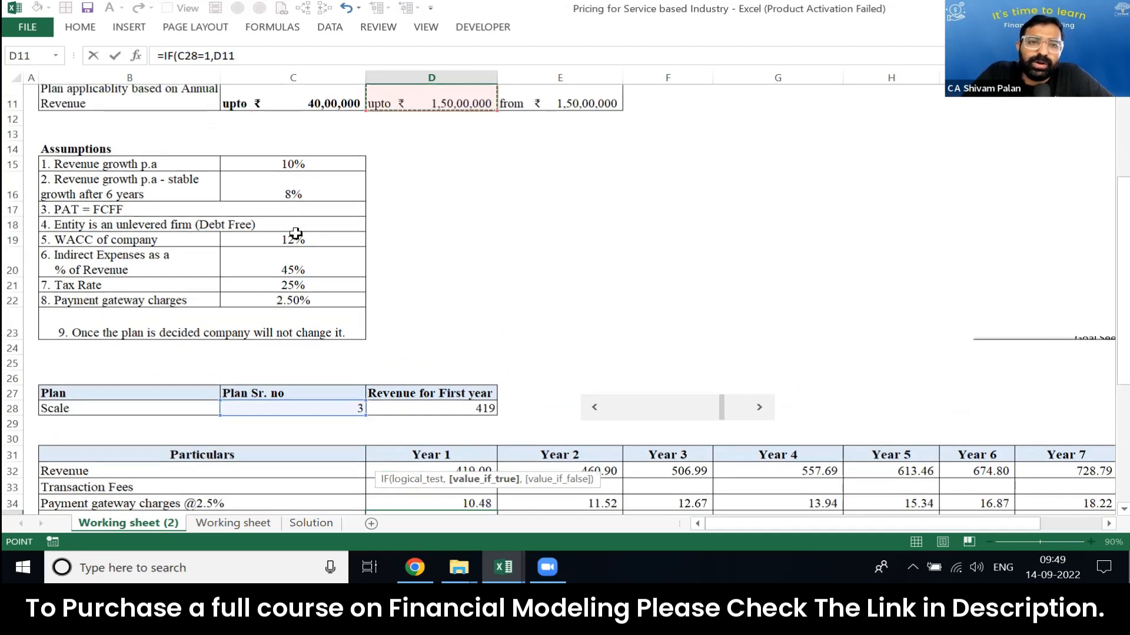
key(Left)
key(Down)
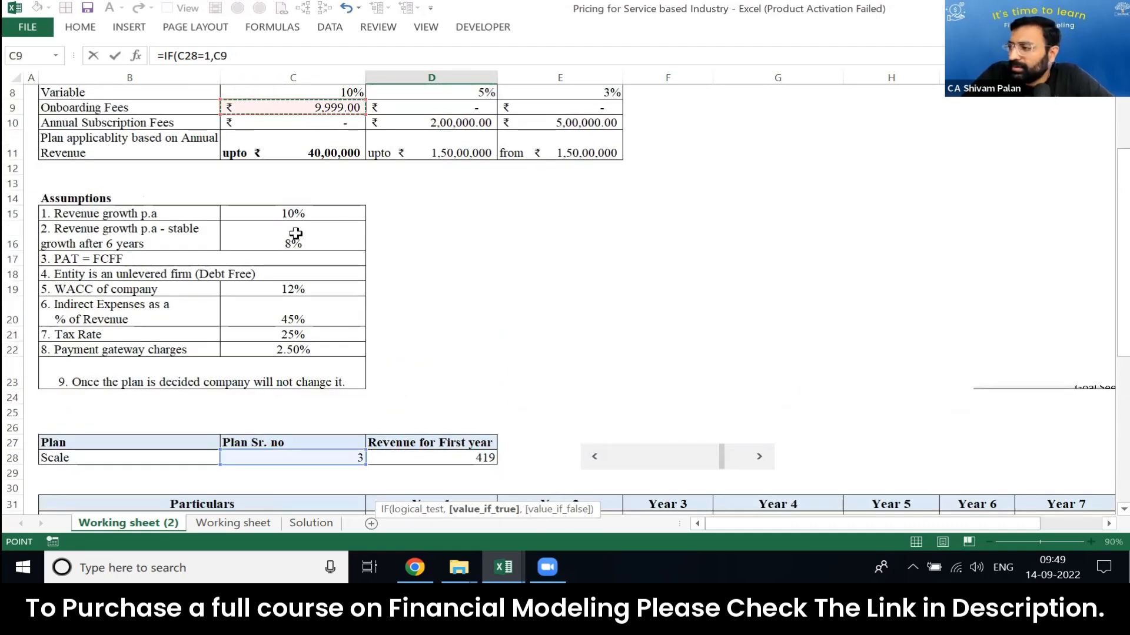
text(/10^5)
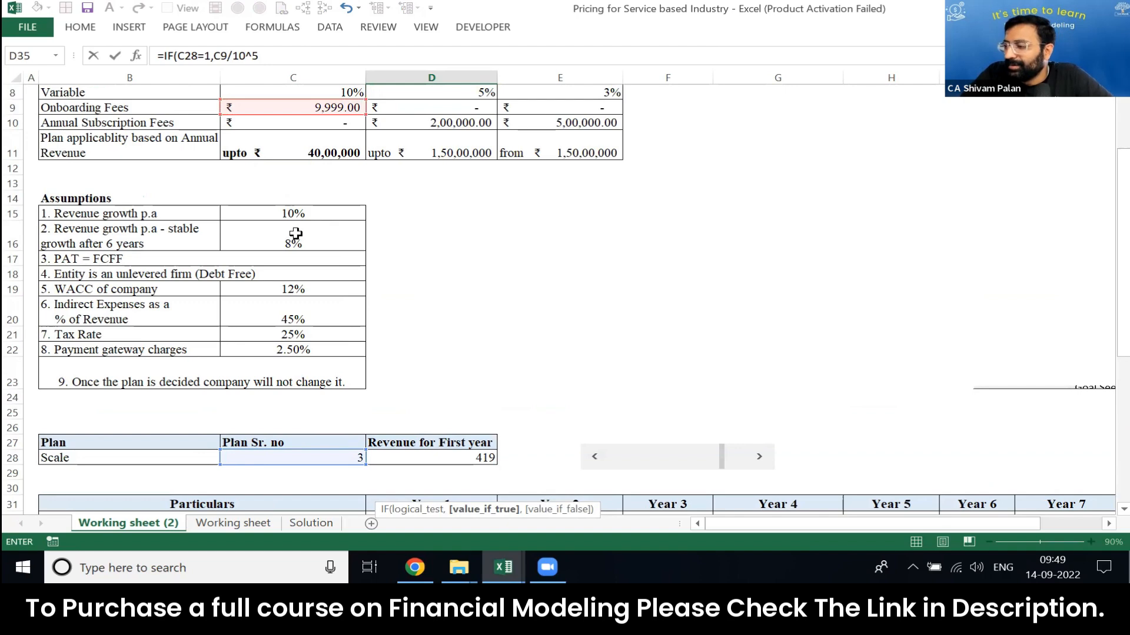
text(,)
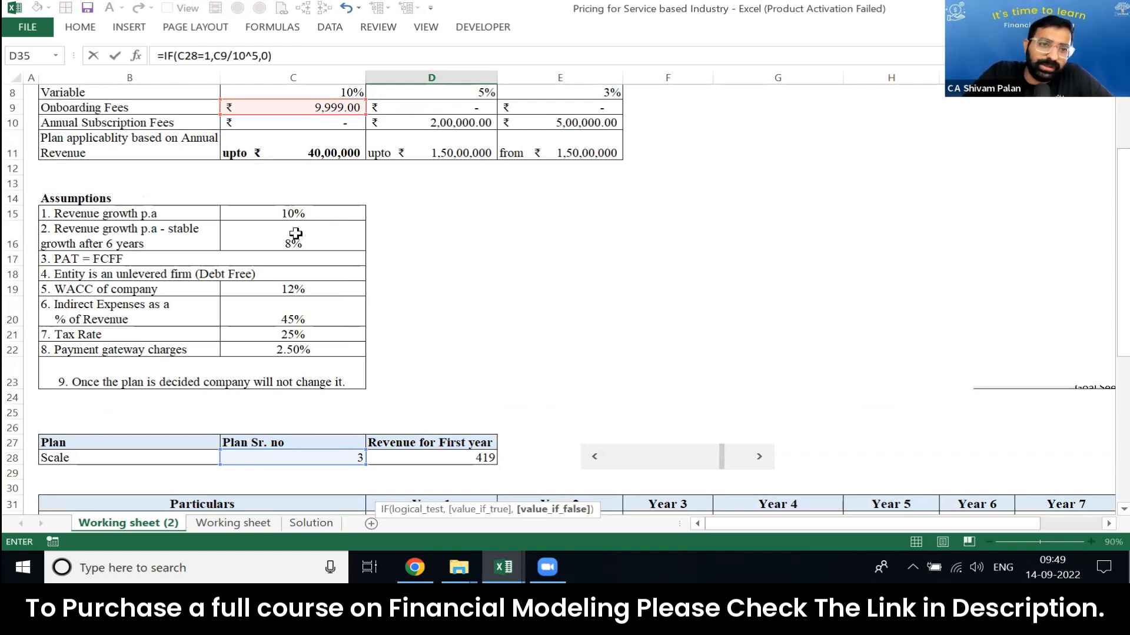
text(0))
scroll(296, 233, down, 3)
key(ctrl+Return)
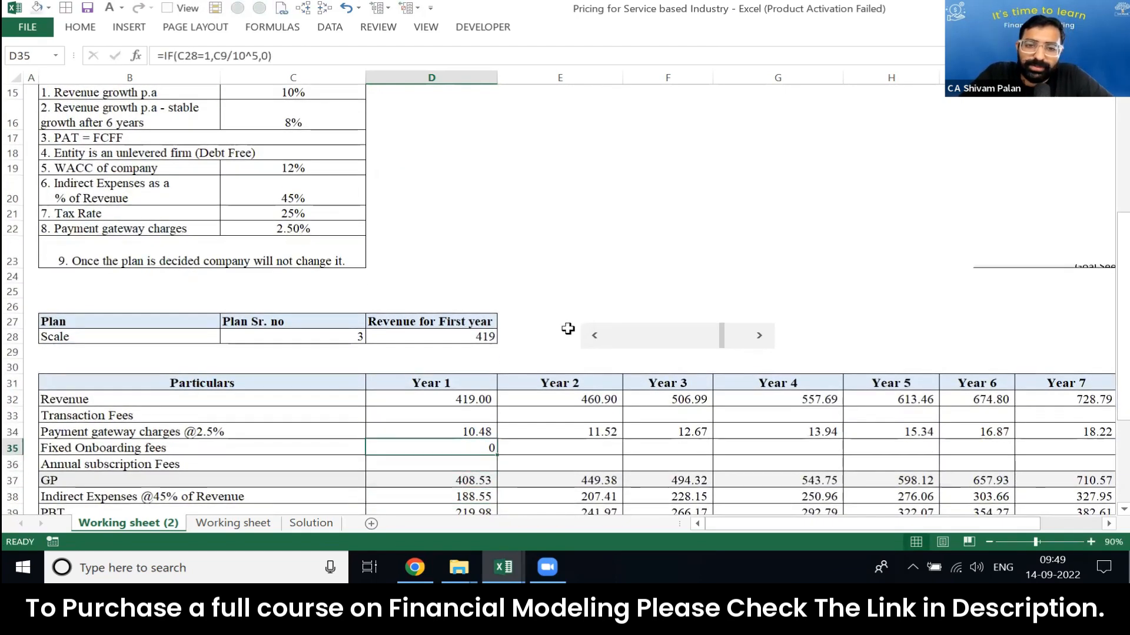
Step: Lower the first-year revenue to 5 with the scroll bar to test the onboarding fee under the Launch plan
click(654, 334)
click(610, 339)
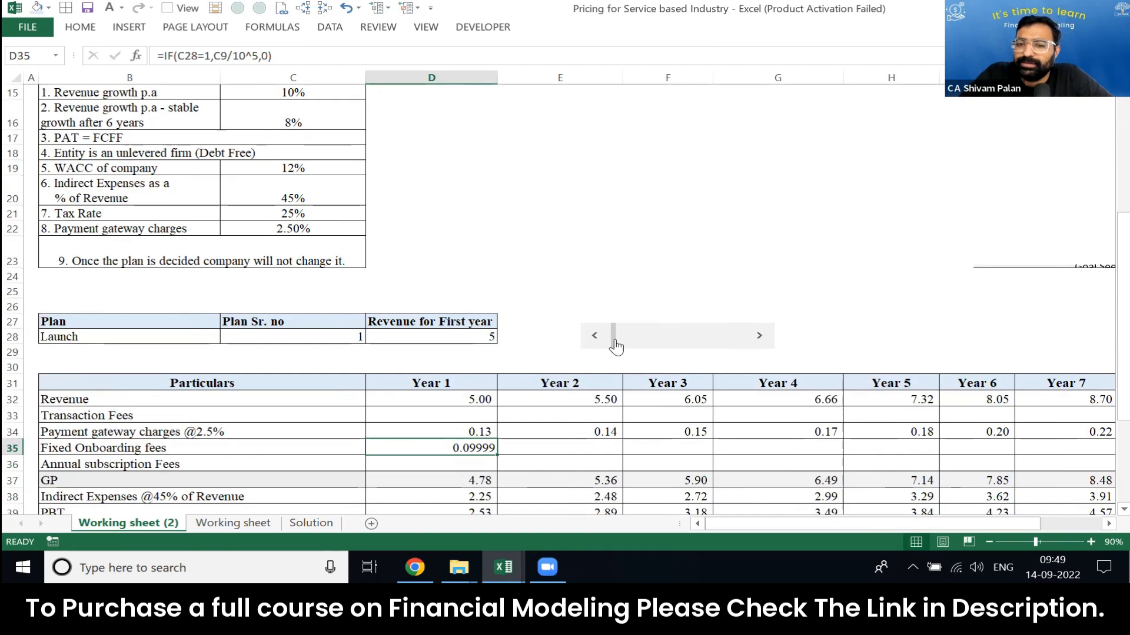
Step: Apply the comma number style with two decimals to the Year 1 fixed onboarding fee in D35
key(alt)
key(h)
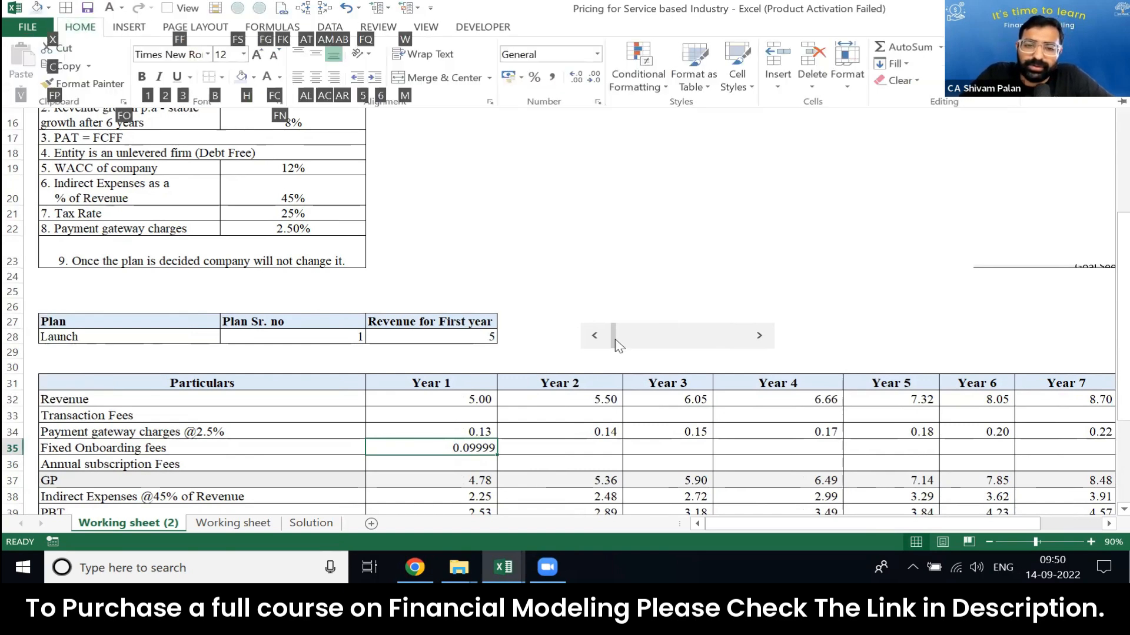
key(k)
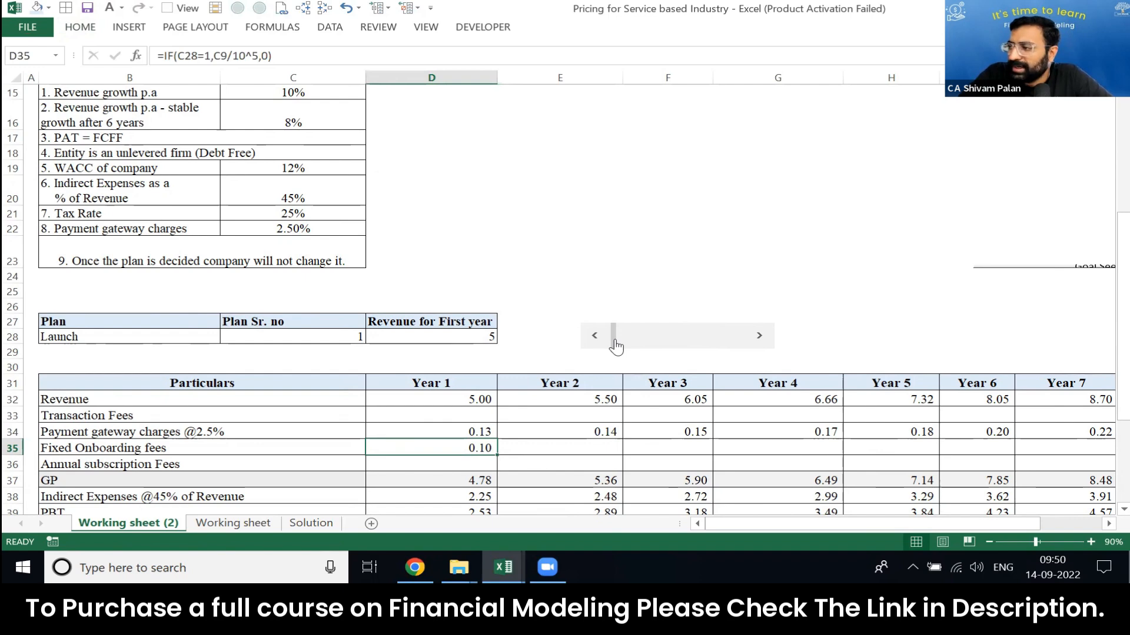
key(Right)
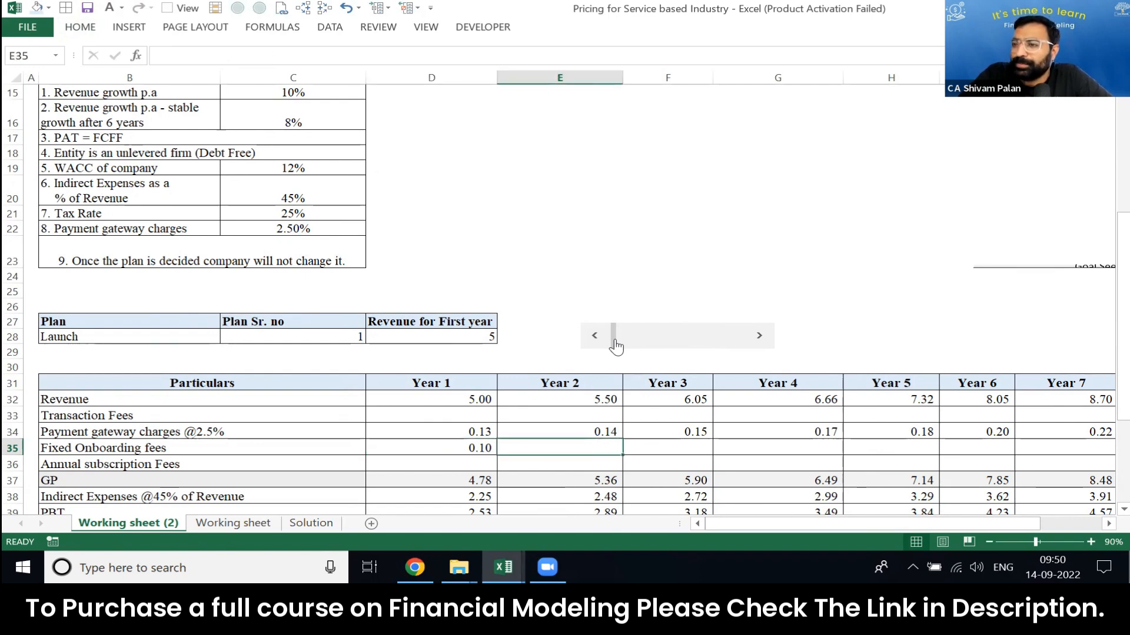
Step: Review the Launch plan's onboarding fee in C9 of the pricing table against the Fixed Onboarding fees row
key(shift+space)
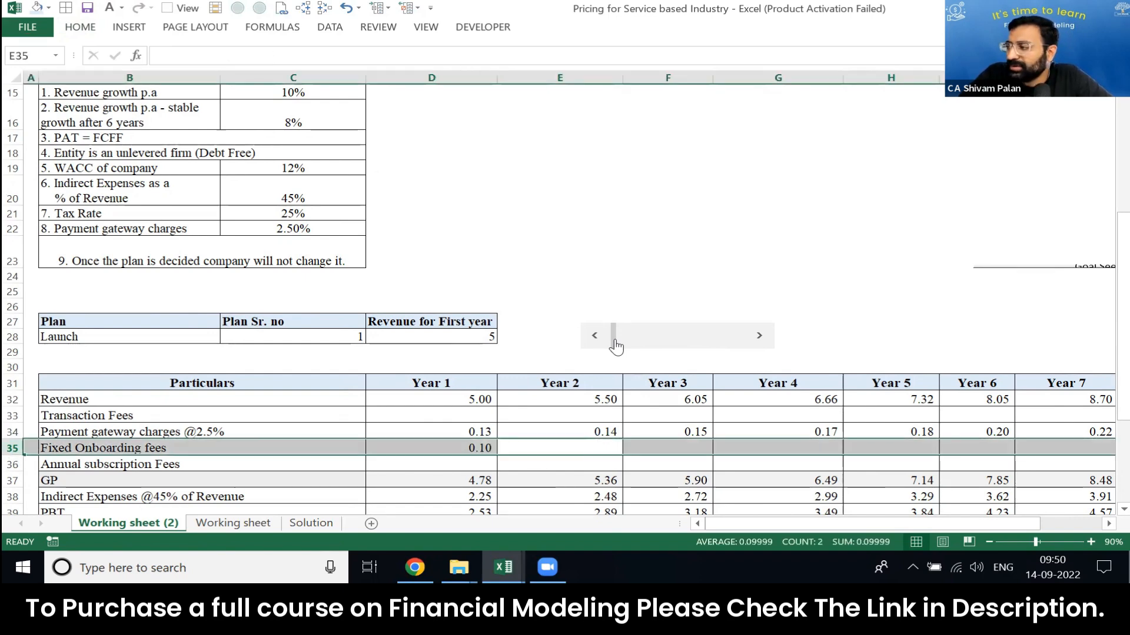
key(Left)
key(Right)
key(ctrl+Up)
key(ctrl+Up)
key(ctrl+Up)
key(ctrl+Up)
key(Up)
key(Left)
key(Left)
key(Left)
key(Up)
key(shift+space)
key(Right)
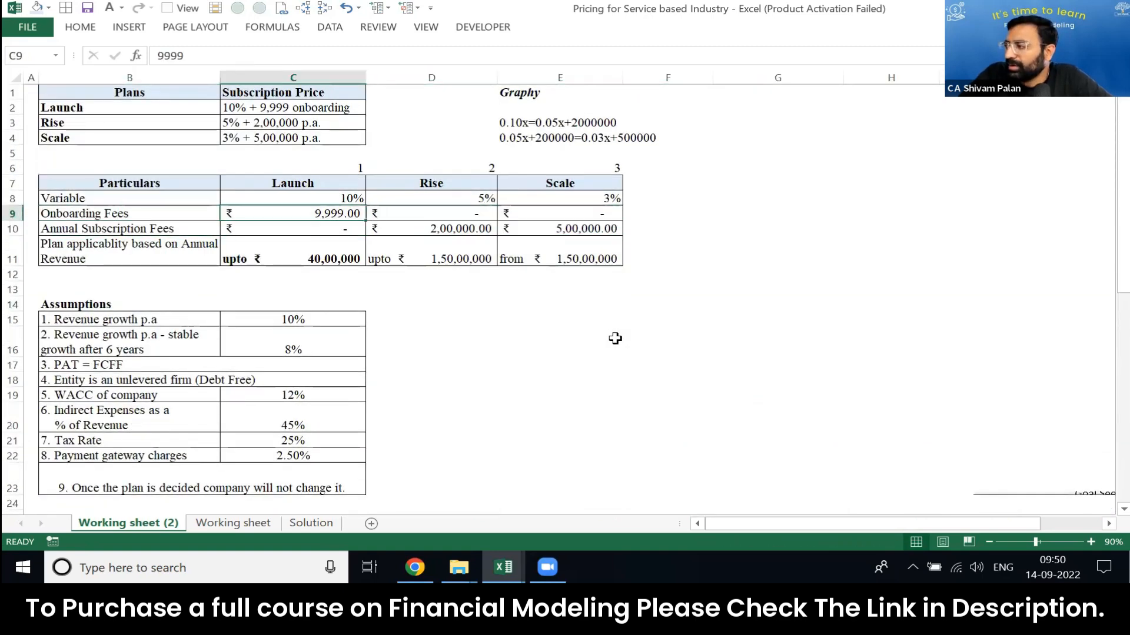
Step: Enter 0 as the Year 2 fixed onboarding fee in E35
key(Page_Down)
key(Right)
key(Up)
key(Down)
key(Down)
key(Down)
key(Right)
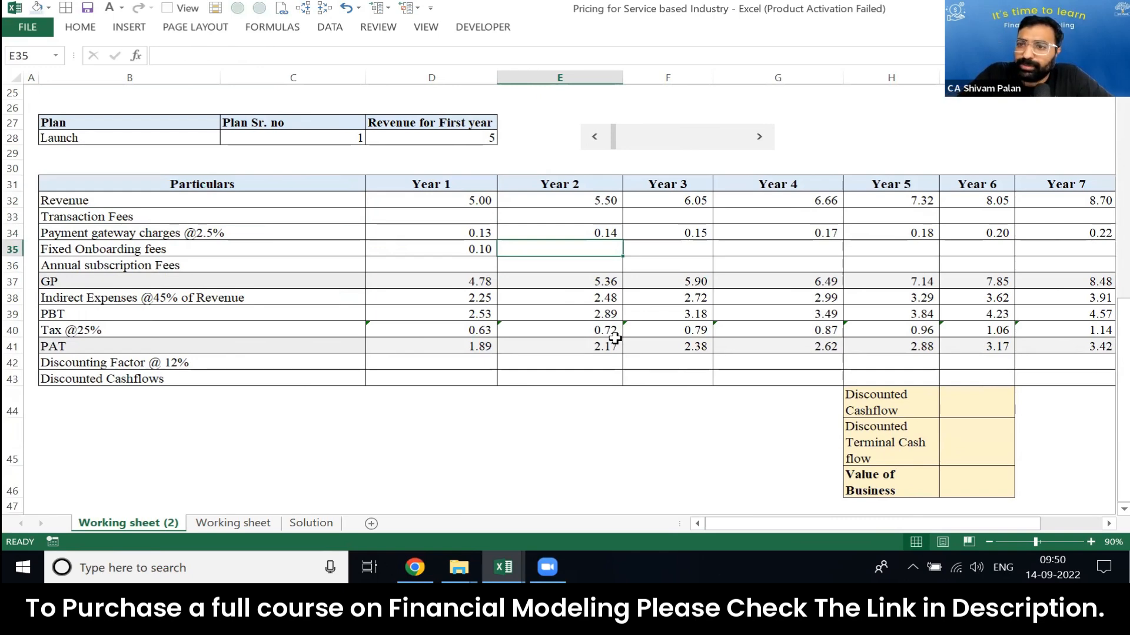
text(0)
key(ctrl+Return)
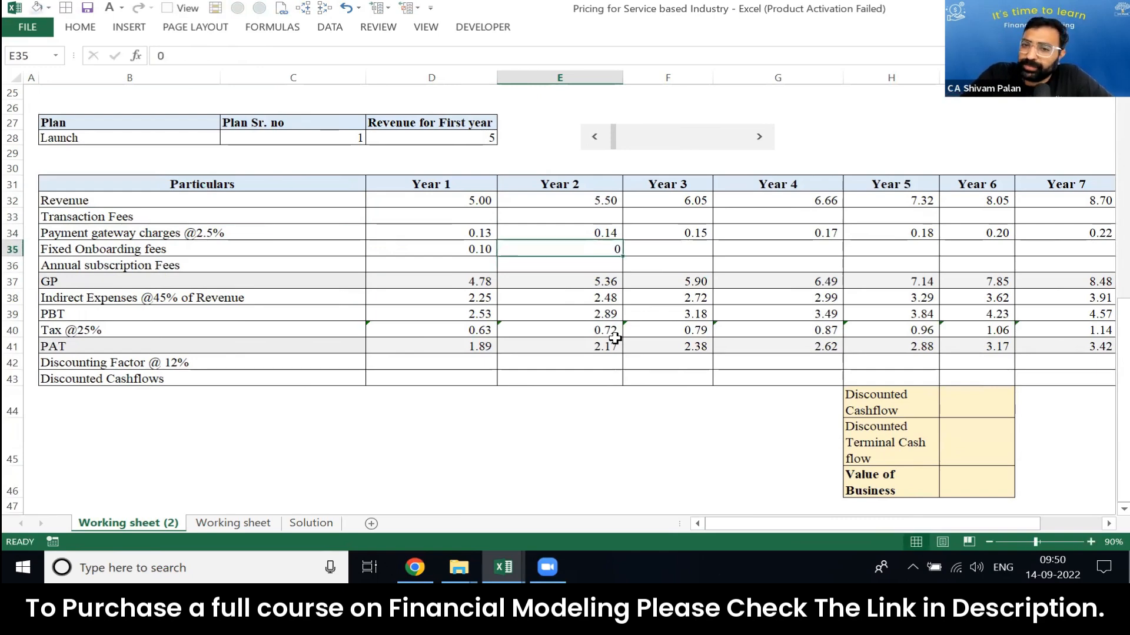
Step: Copy the zero onboarding fee from E35 across to Year 7 in J35 and color these hard-coded values blue
key(ctrl+c)
key(shift+Right)
key(shift+Right)
key(shift+Right)
key(shift+Right)
key(shift+Right)
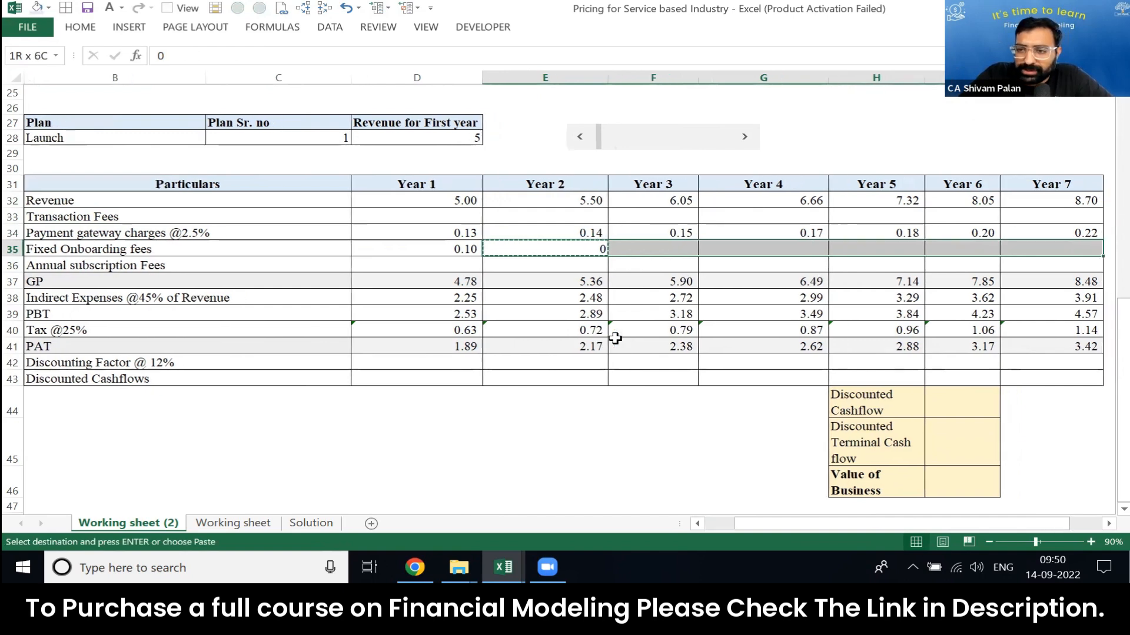
key(Return)
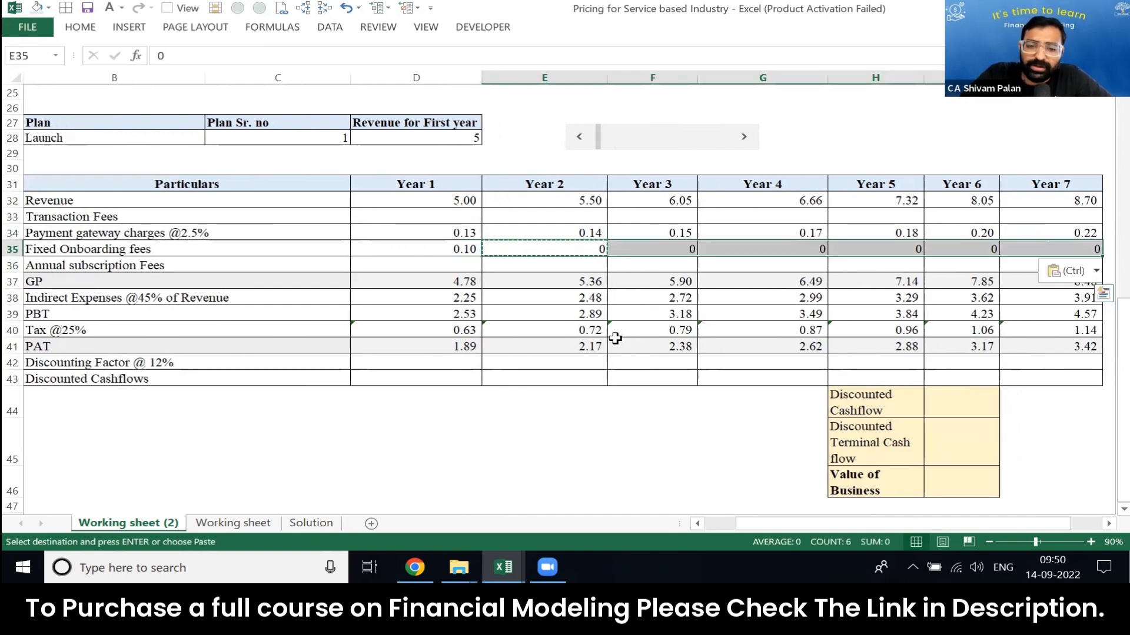
key(alt+4)
key(Right)
key(Right)
key(Right)
key(Right)
key(Right)
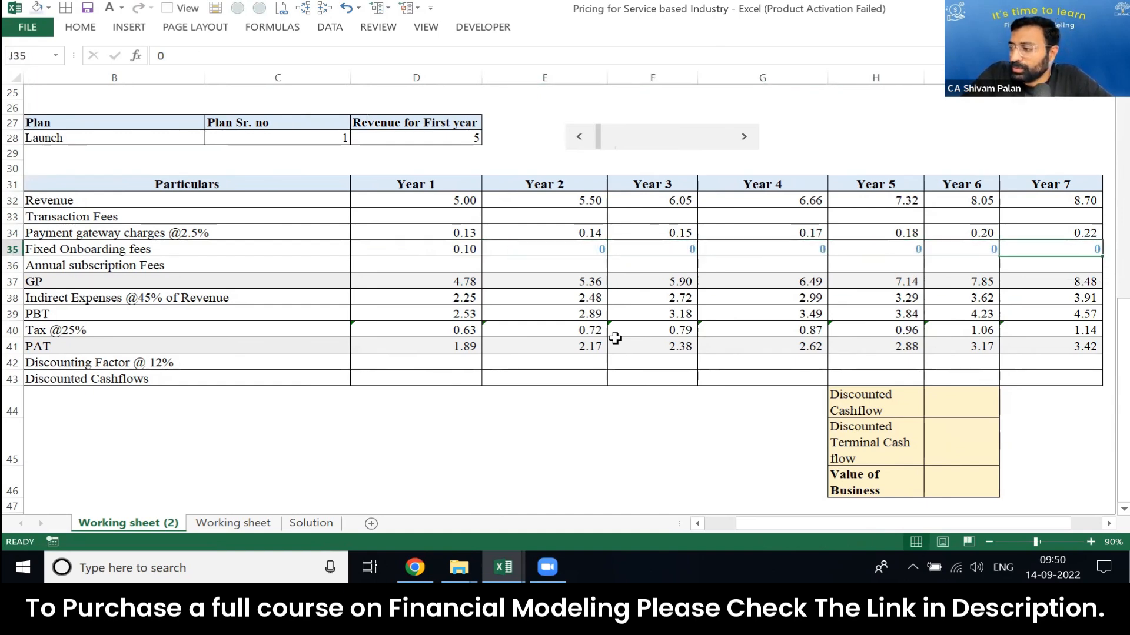
key(Left)
key(Right)
key(Right)
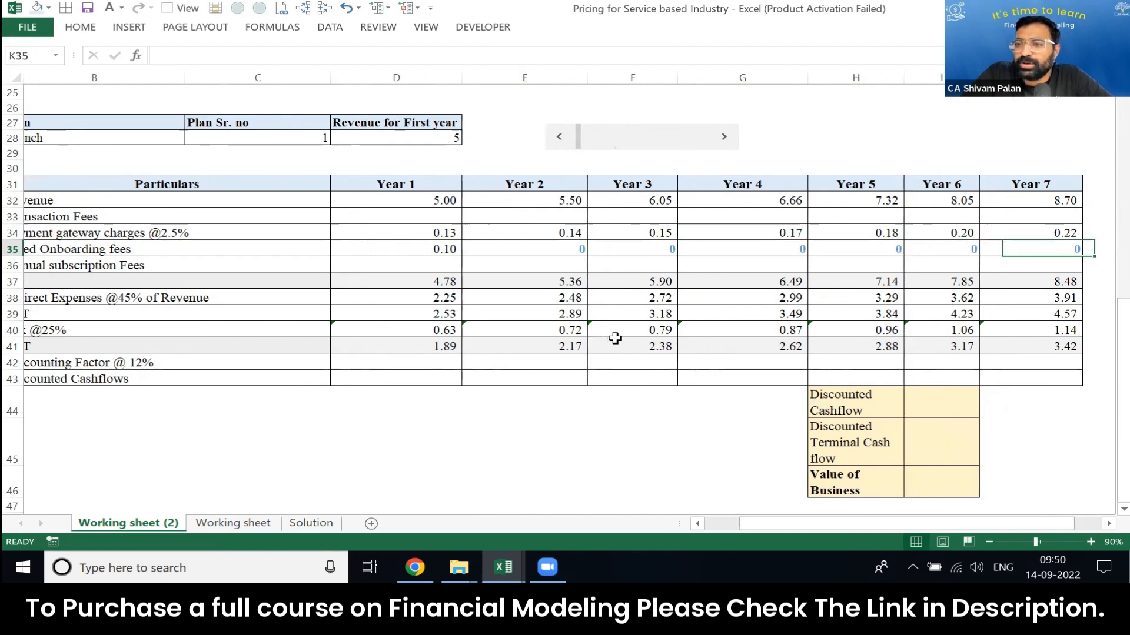
key(Left)
key(Left)
key(ctrl+Left)
key(Left)
key(Right)
key(Right)
key(Right)
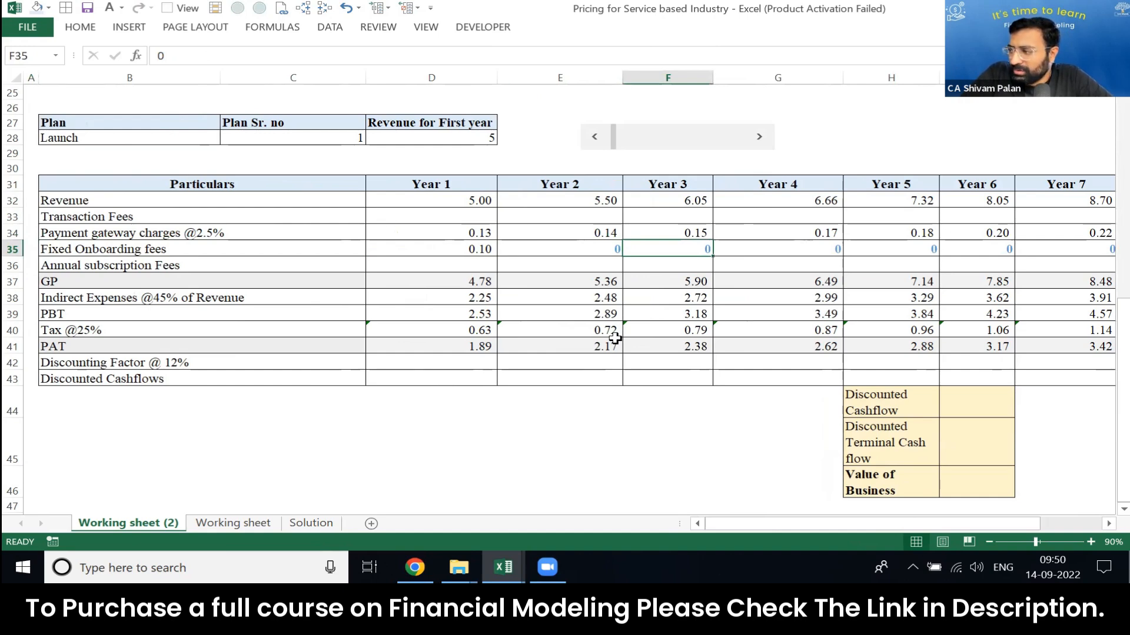
key(Left)
key(Down)
key(Left)
key(Left)
key(Up)
key(Up)
key(Up)
key(Up)
key(Up)
key(Up)
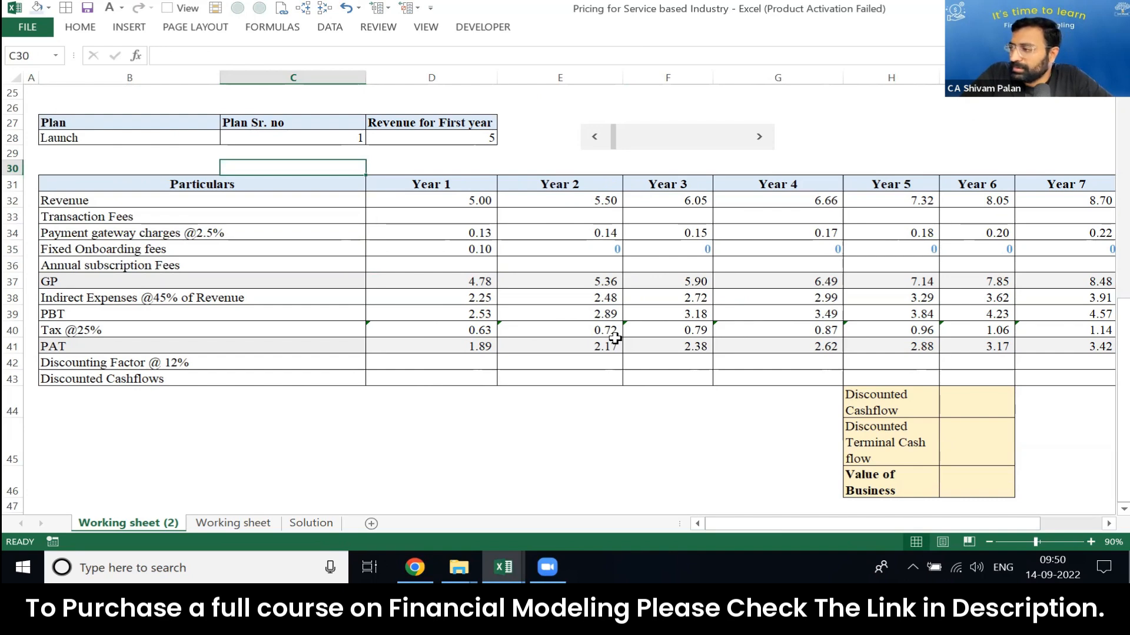
key(Up)
key(Up)
key(Down)
key(Down)
key(Down)
key(Down)
key(Down)
key(Down)
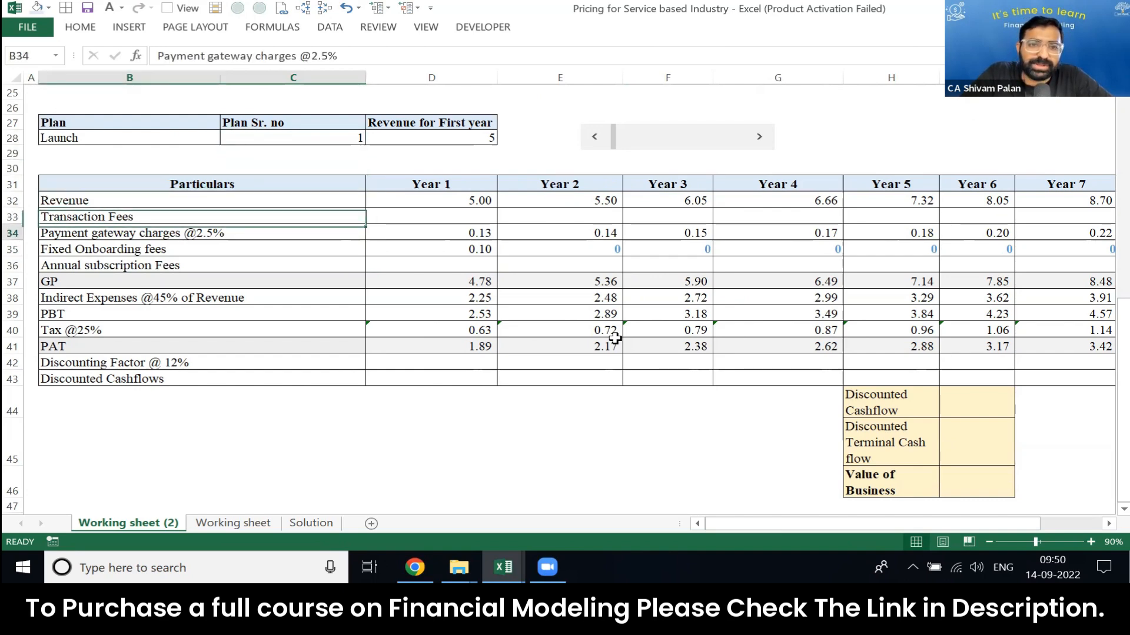
Step: Review the annual subscription fees of the Launch, Rise and Scale plans in C10:E10
key(Right)
key(Down)
key(Down)
key(Page_Up)
key(Left)
key(Up)
key(Up)
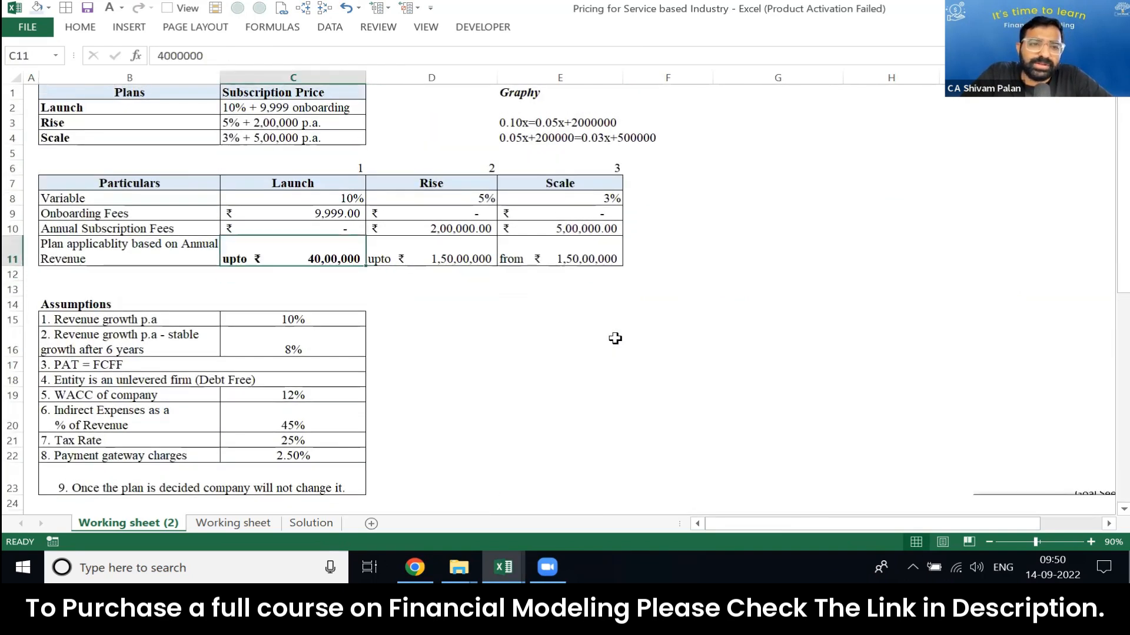
key(ctrl+shift+Right)
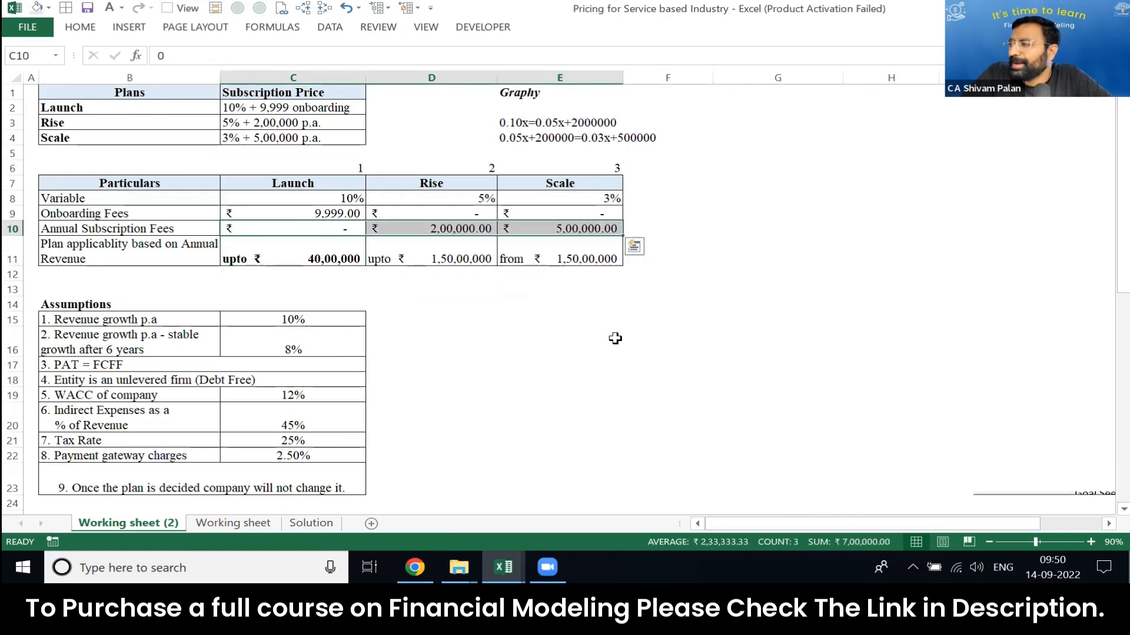
Step: Begin the Year 1 annual subscription fee formula in D36 with CHOOSE indexed on the plan number, =CHOOSE(C28,
key(Page_Down)
key(Right)
key(Down)
key(Down)
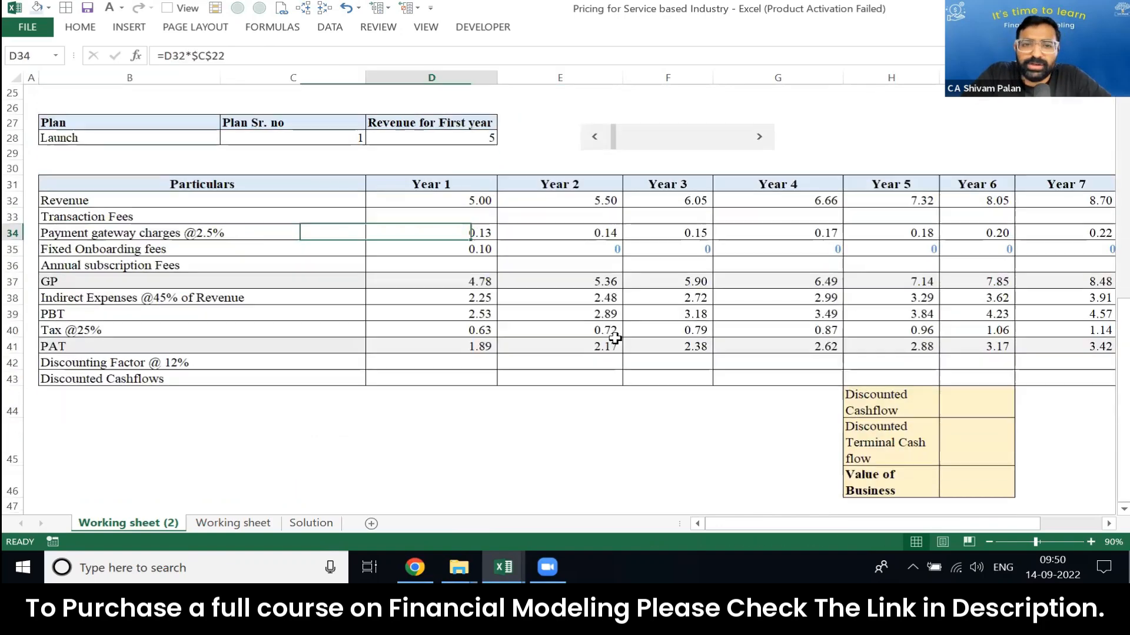
text(=cho)
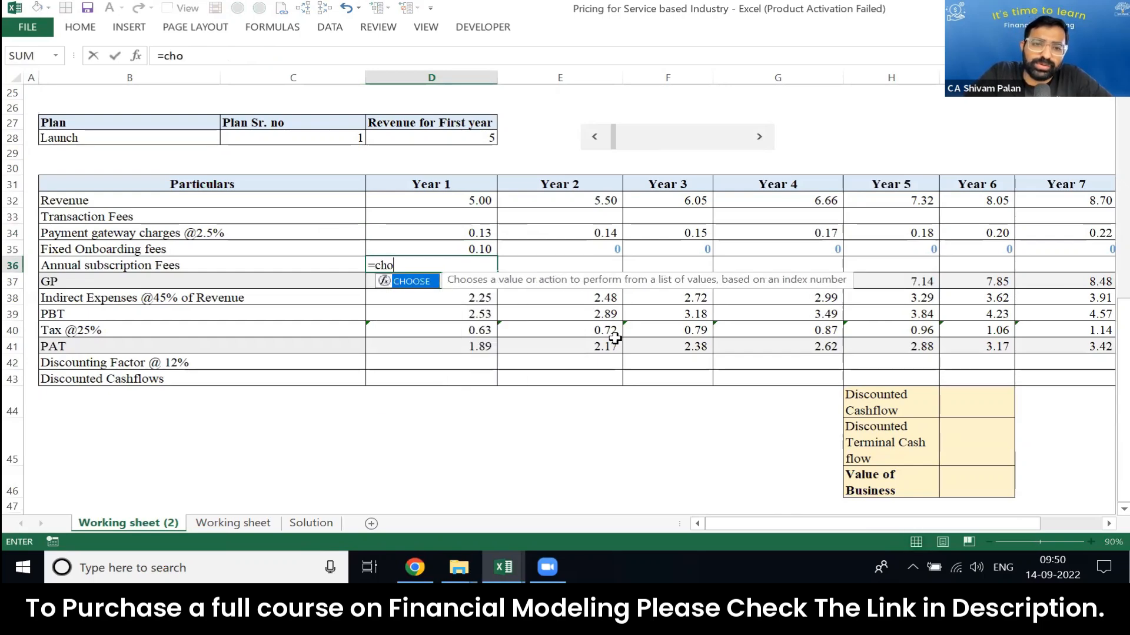
key(Tab)
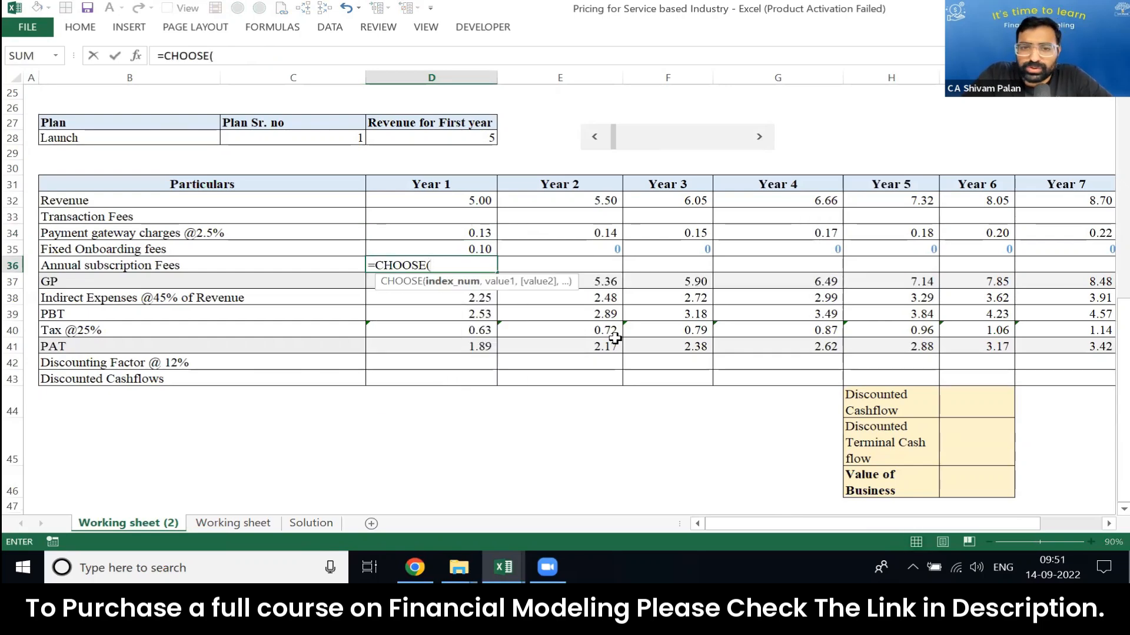
key(Up)
key(Up)
key(Up)
key(Up)
key(Up)
key(Up)
key(Up)
key(Left)
Step: Add the Launch annual subscription fee in lakhs, C10/10^5, as the first CHOOSE value in D36
key(Up)
text(,)
key(Up)
key(Up)
key(Up)
key(Up)
key(Up)
key(Up)
key(Up)
key(Up)
key(Up)
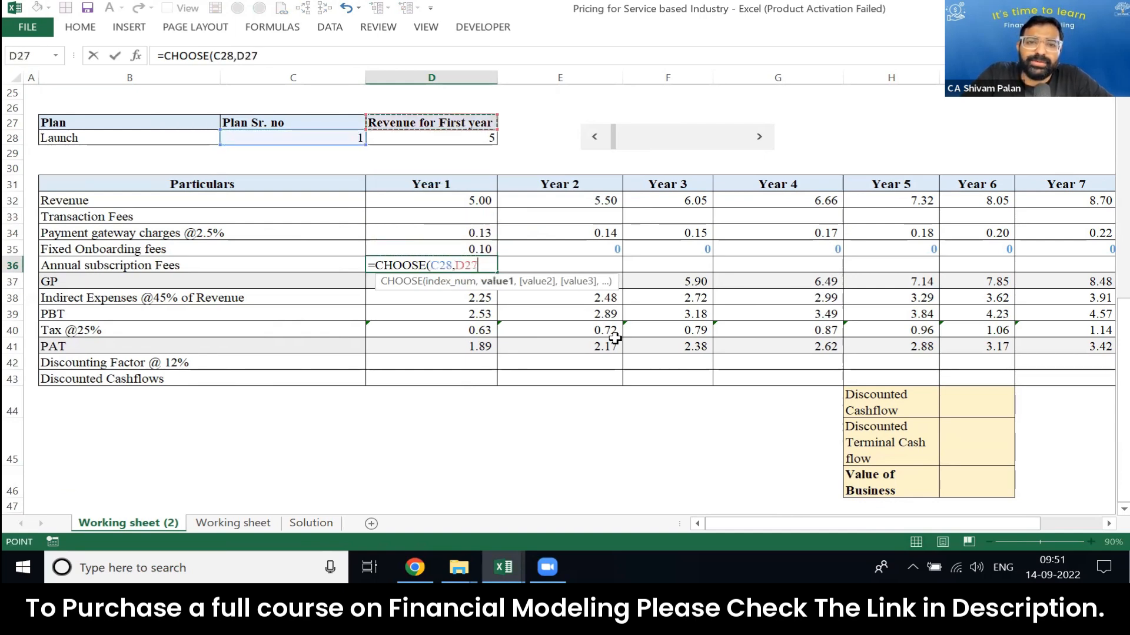
key(Up)
key(Up)
key(Up)
key(Up)
key(Up)
key(Up)
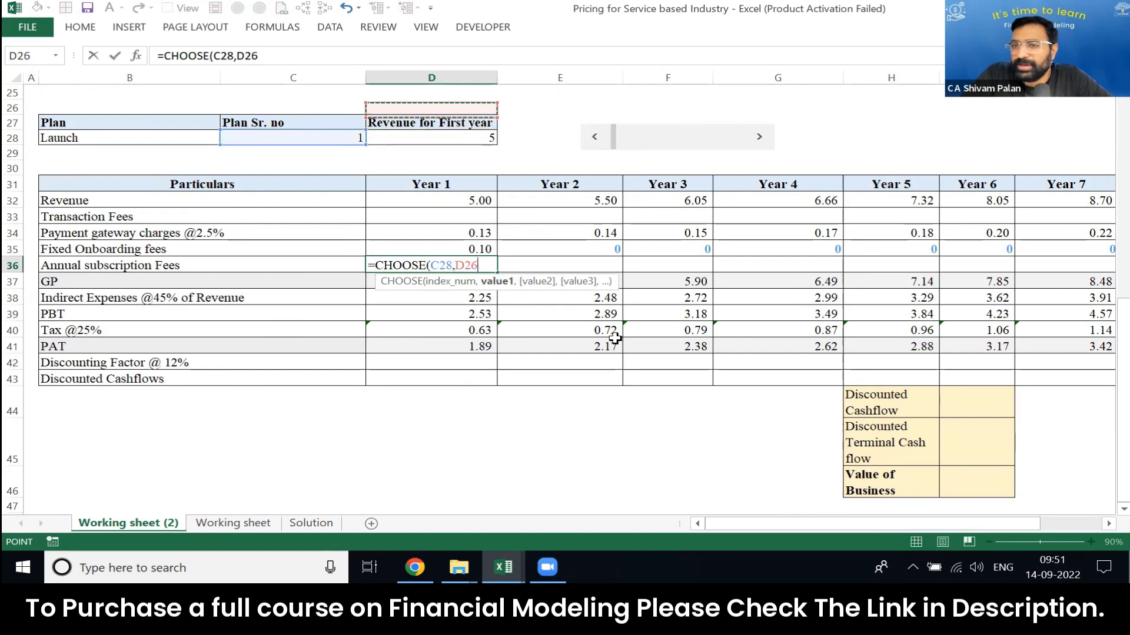
key(Up)
key(Up)
key(Up)
key(Up)
key(Up)
key(Up)
key(Up)
key(Up)
key(Up)
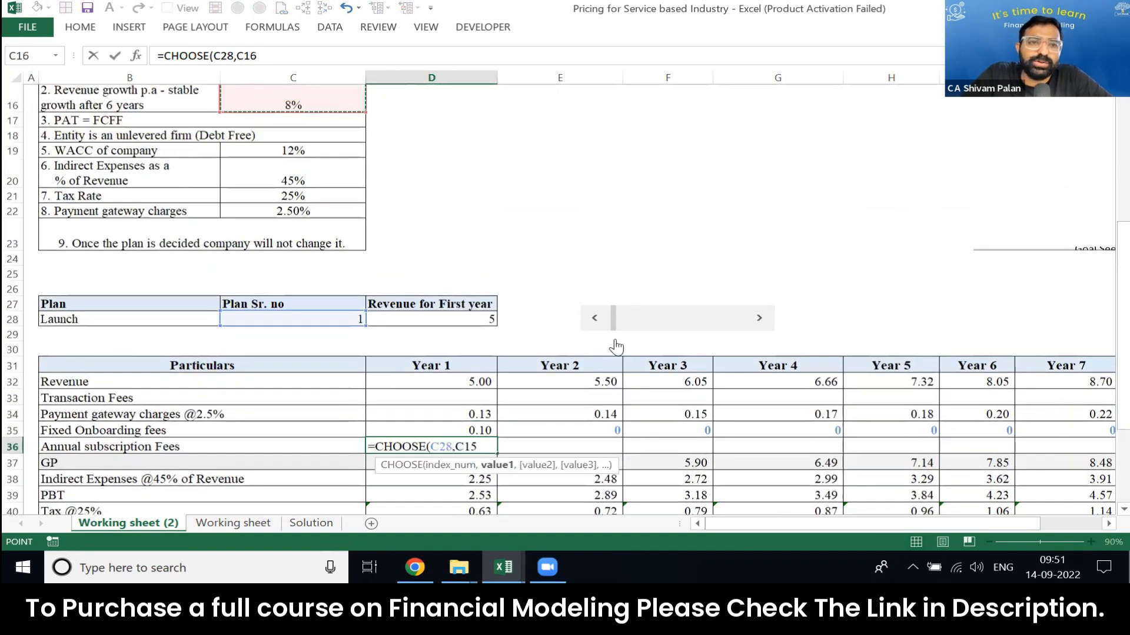
key(Left)
key(Up)
key(Up)
key(Up)
key(Down)
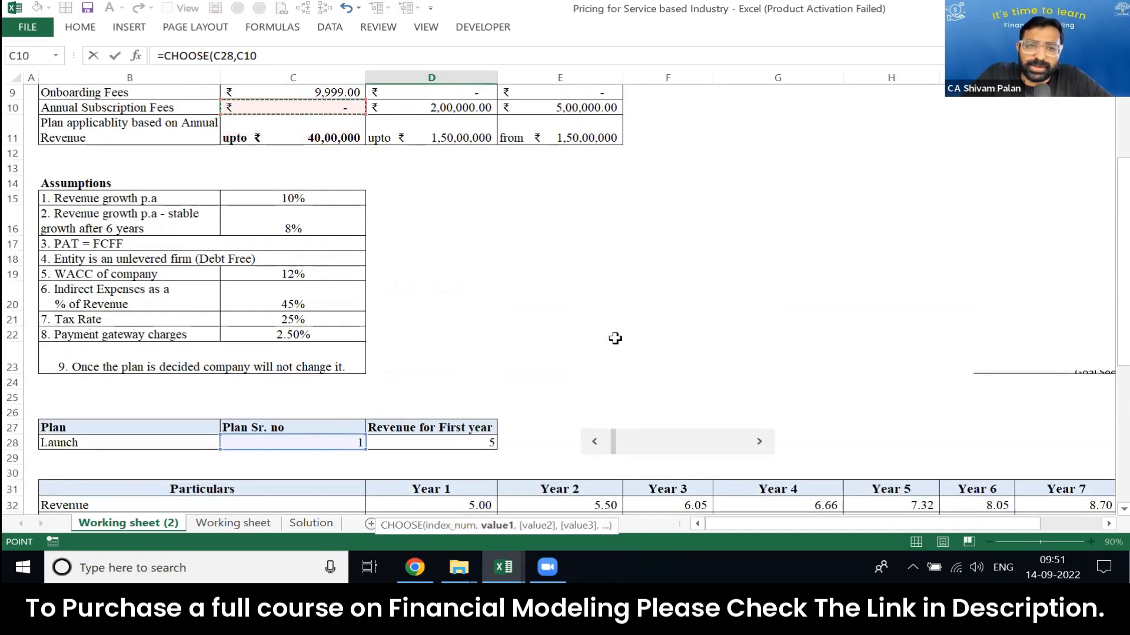
text(/10)
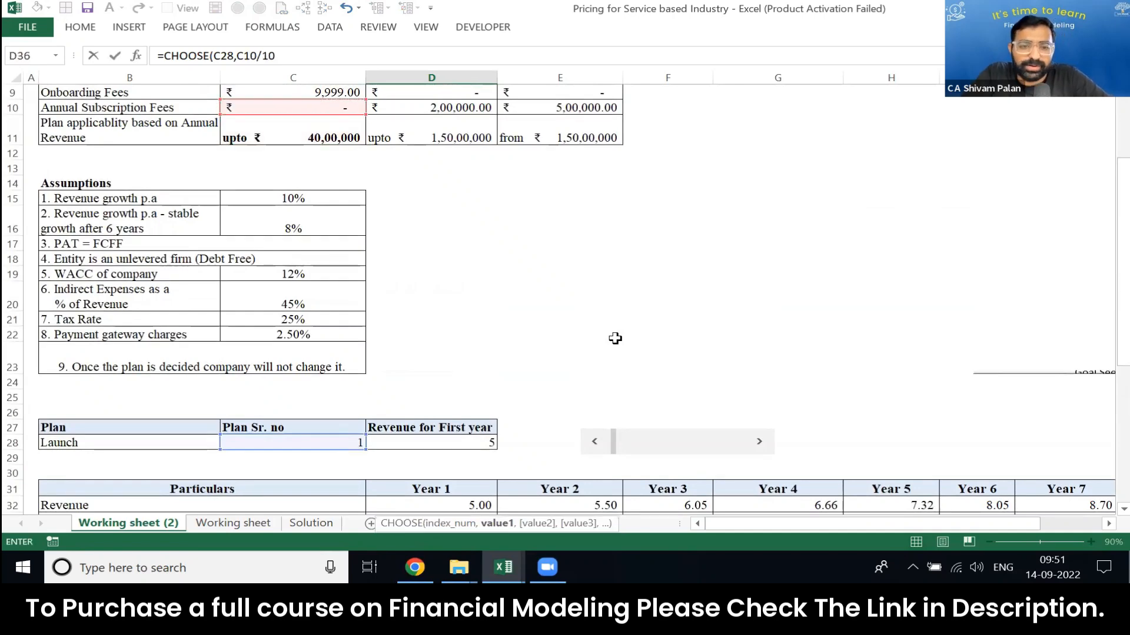
text(^5,)
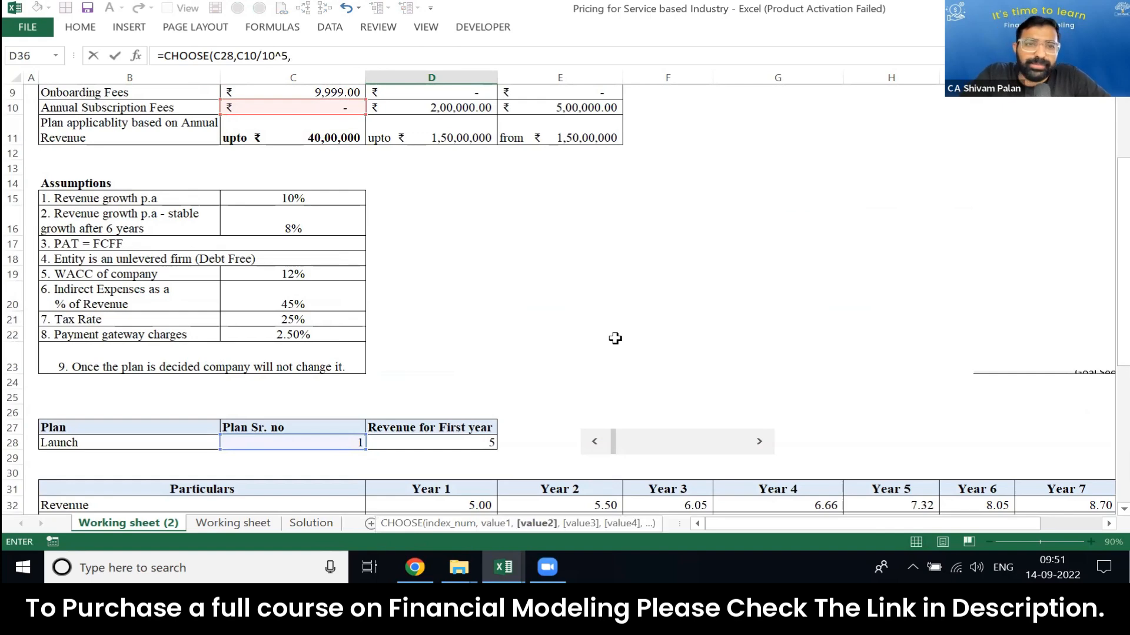
Step: Complete the D36 formula with the Rise and Scale subscription fees in lakhs, D10/10^5 and E10/10^5
click(483, 106)
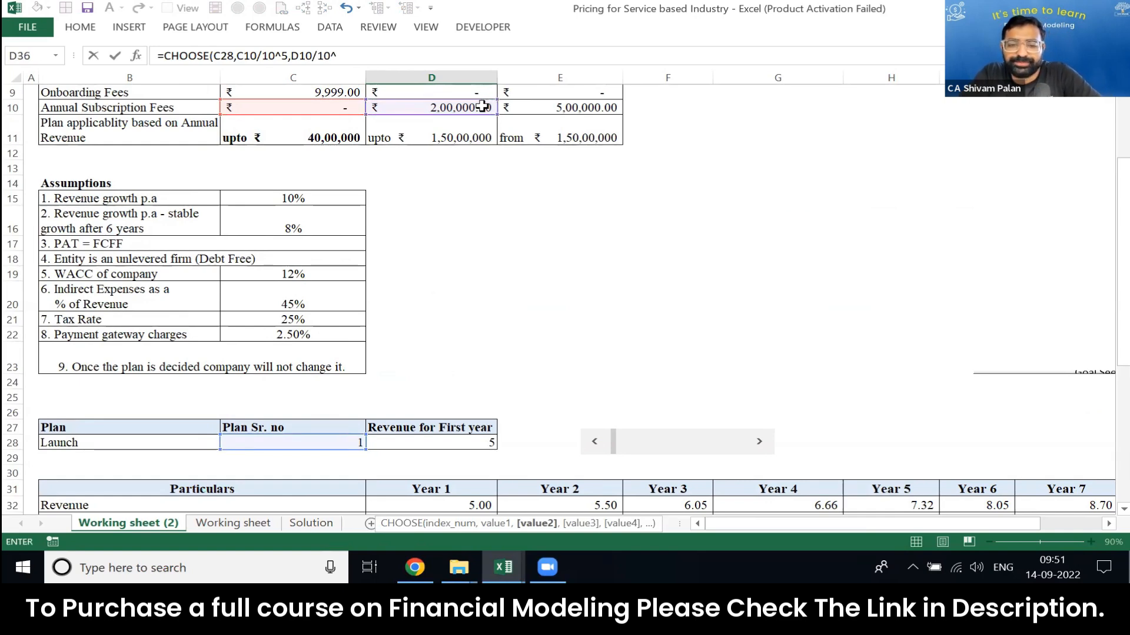
text(,)
click(571, 107)
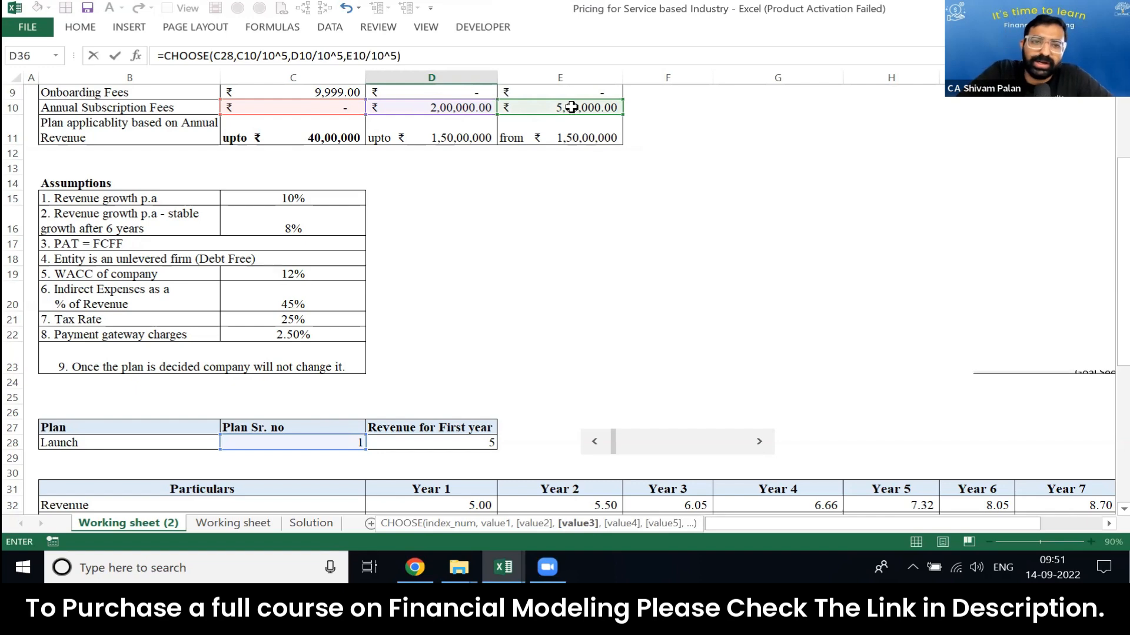
key(Return)
Step: Make the Scale and Rise fee references absolute in the D36 formula, as $E$10 and $D$10
key(Down)
key(Down)
key(Up)
key(Up)
key(Up)
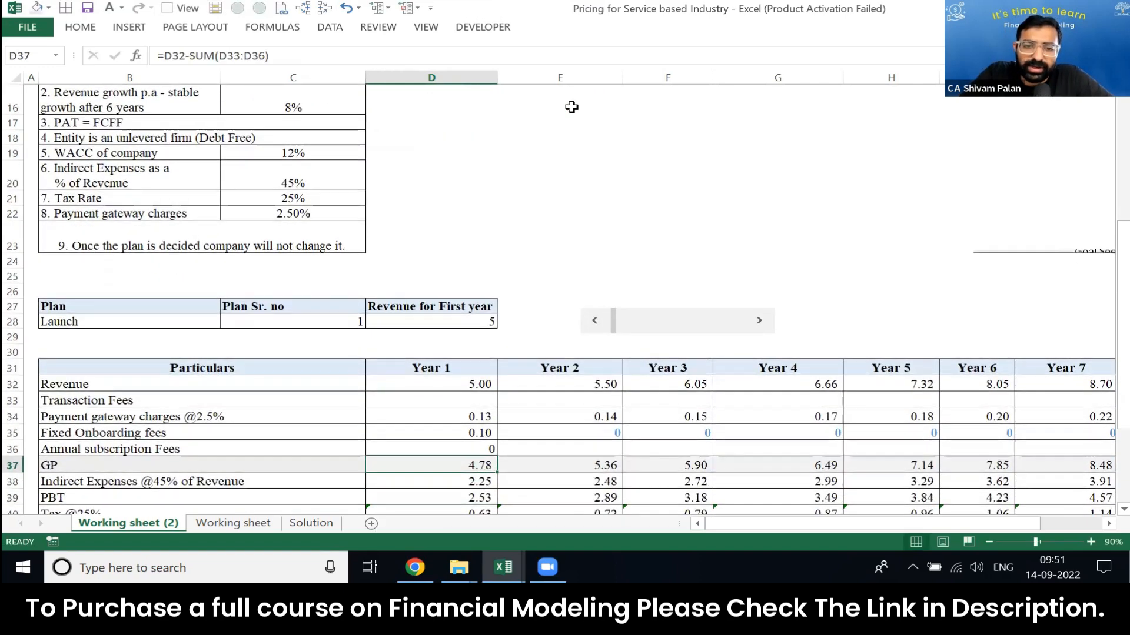
key(F2)
key(Left)
key(Left)
key(Left)
key(Left)
key(Left)
key(Left)
key(Left)
key(Left)
key(Left)
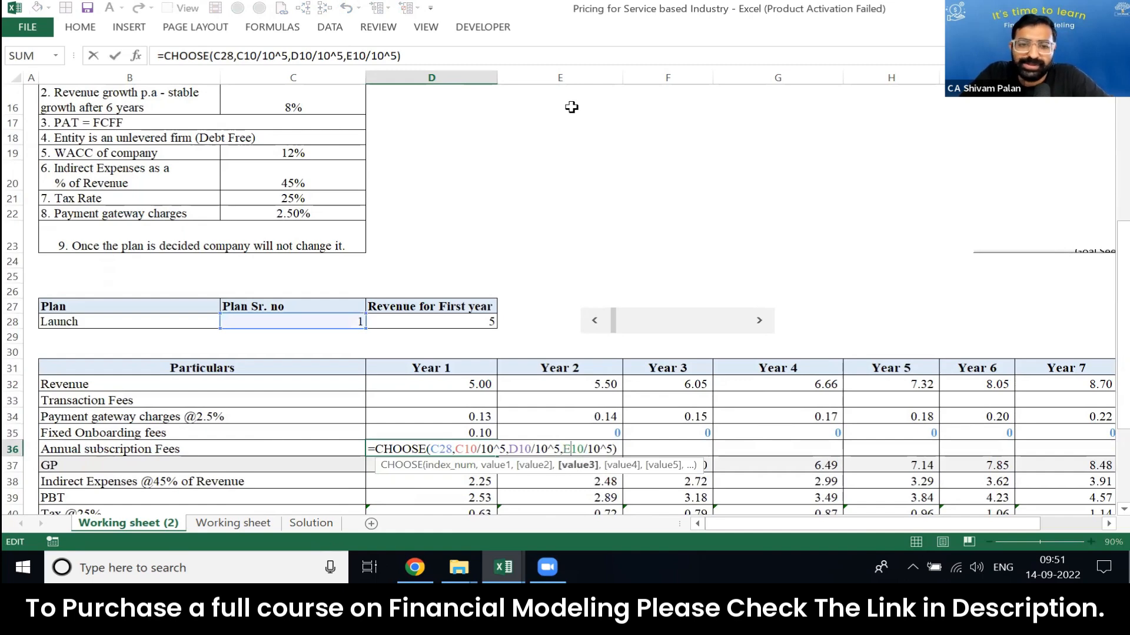
key(F4)
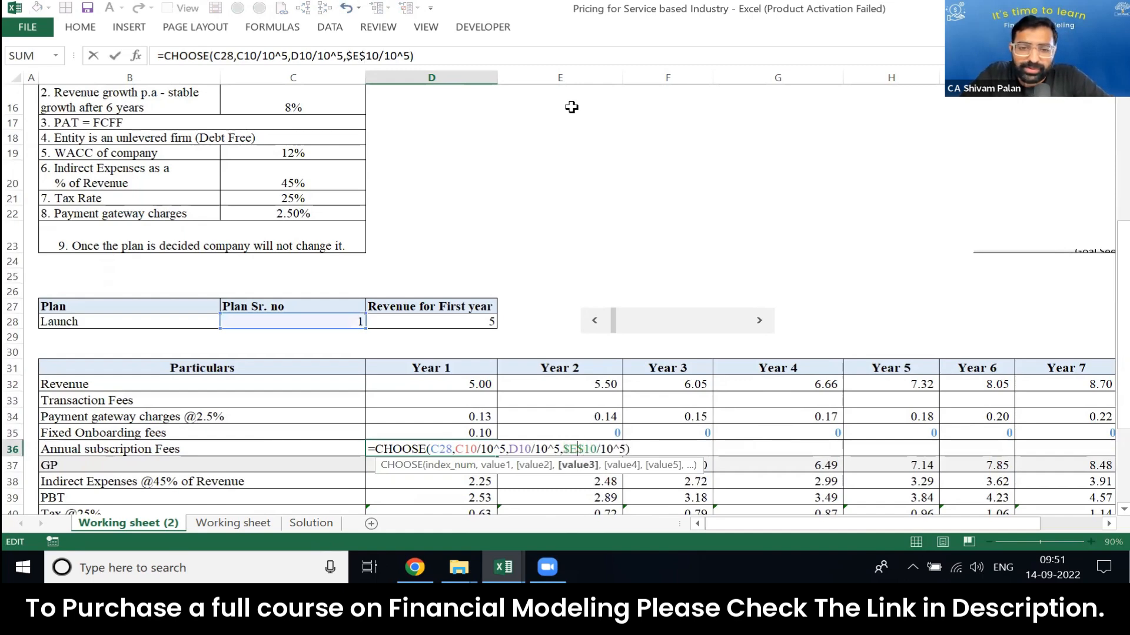
key(Left)
key(Left)
key(Left)
key(Left)
key(Left)
key(Left)
key(Left)
key(Left)
key(F4)
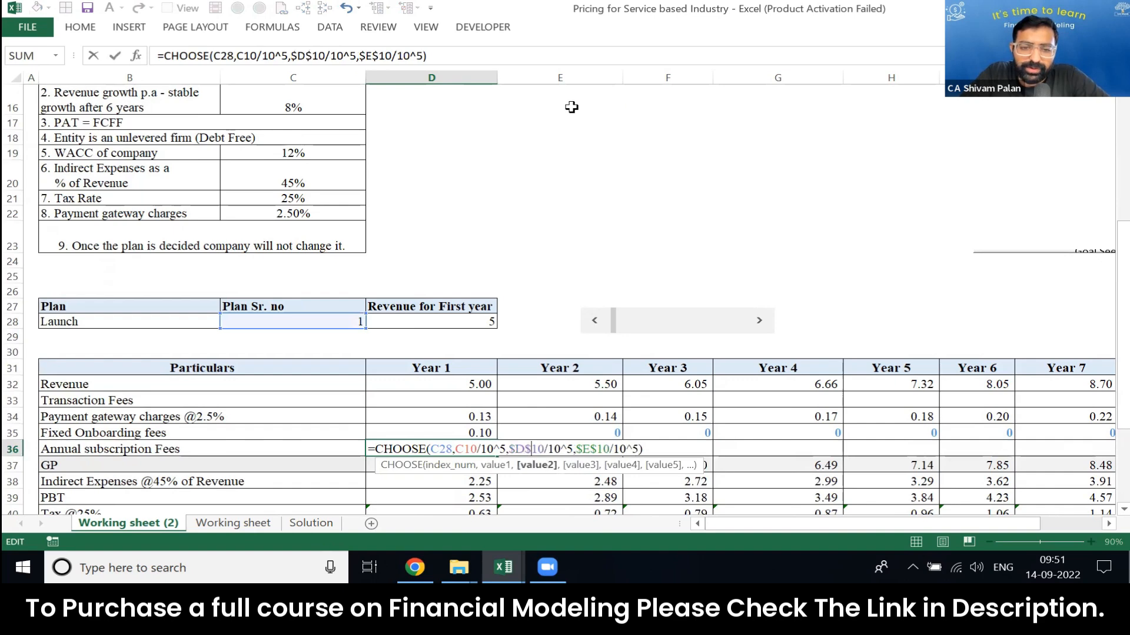
Step: Make the Launch fee and plan number references in D36 absolute as $C$10 and $C$28, and commit the formula
key(Left)
key(Left)
key(Left)
key(Left)
key(Left)
key(Left)
key(F4)
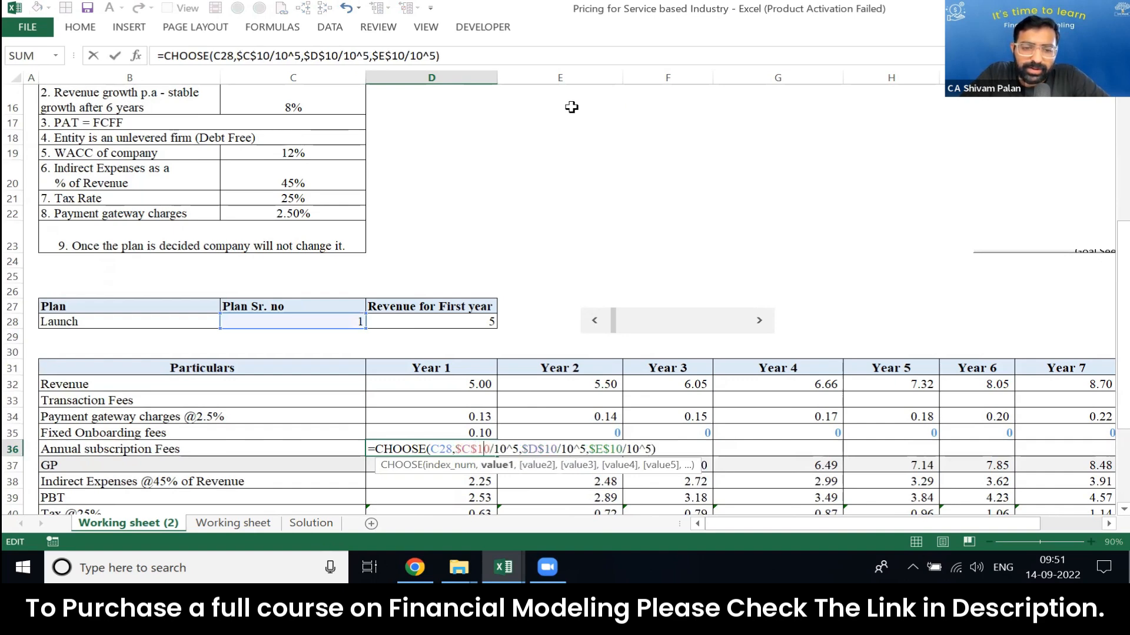
key(Left)
key(Left)
key(Left)
key(Left)
key(F4)
key(ctrl+Return)
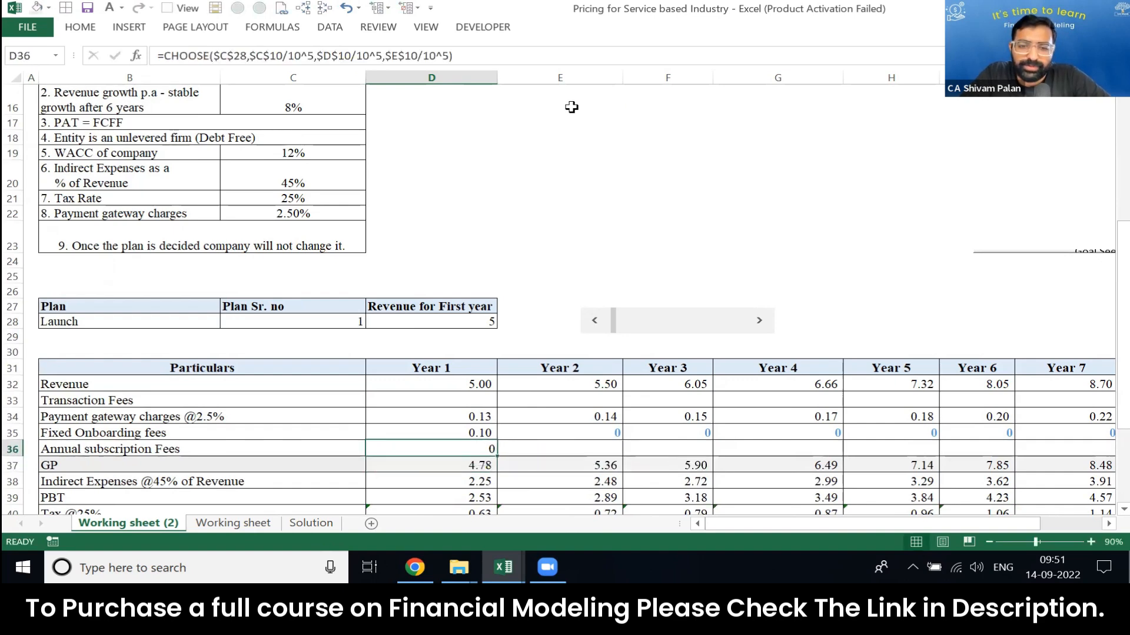
Step: Copy the annual subscription fee formula from D36 across the Year 2 to Year 7 columns
key(ctrl+c)
key(shift+Right)
key(shift+Right)
key(shift+Right)
key(shift+Right)
key(shift+Right)
key(shift+Right)
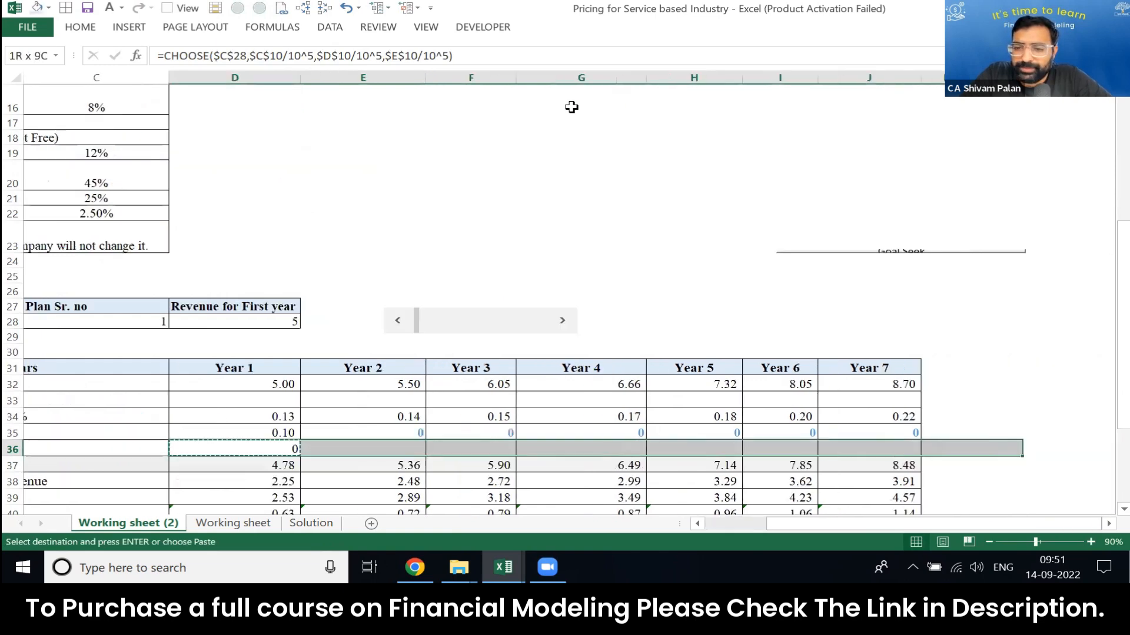
key(ctrl+v)
key(ctrl+Left)
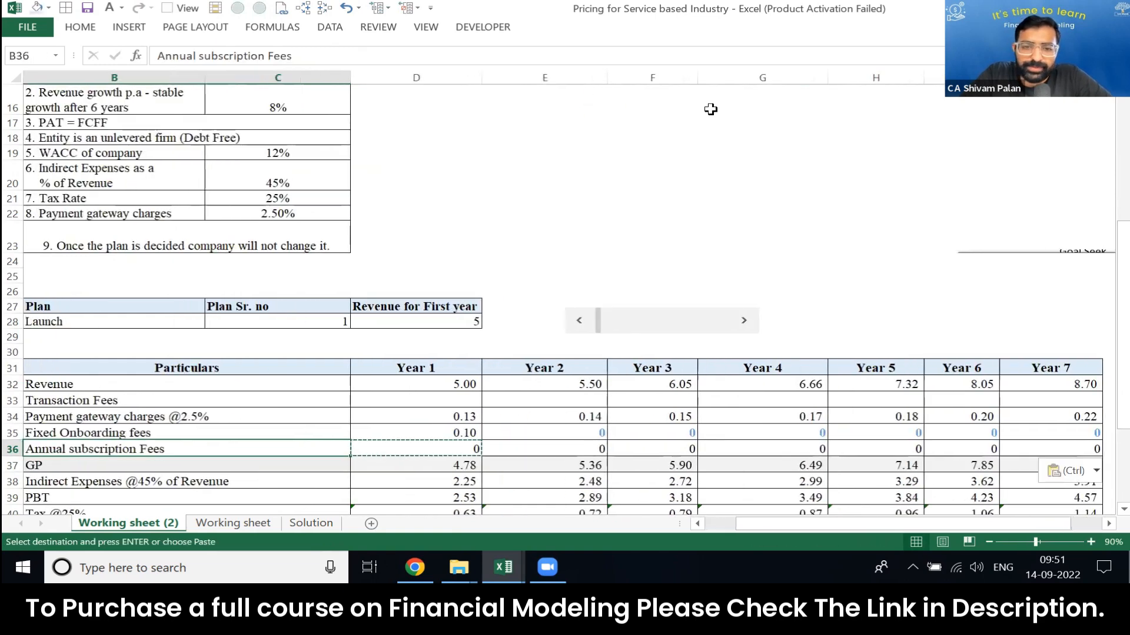
Step: Raise the first-year revenue to 61 with the scroll bar to test the subscription fees under the Rise plan
mouse_move(599, 321)
mouse_down()
mouse_move(668, 313)
mouse_move(694, 328)
mouse_move(573, 323)
mouse_move(700, 323)
mouse_move(613, 323)
mouse_up()
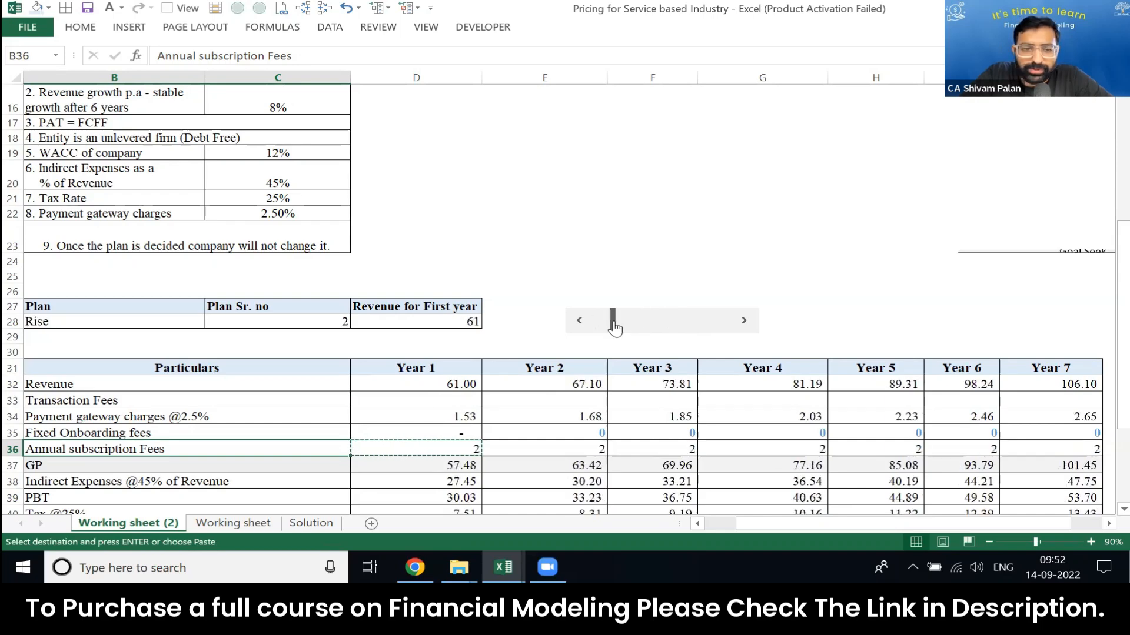
key(Escape)
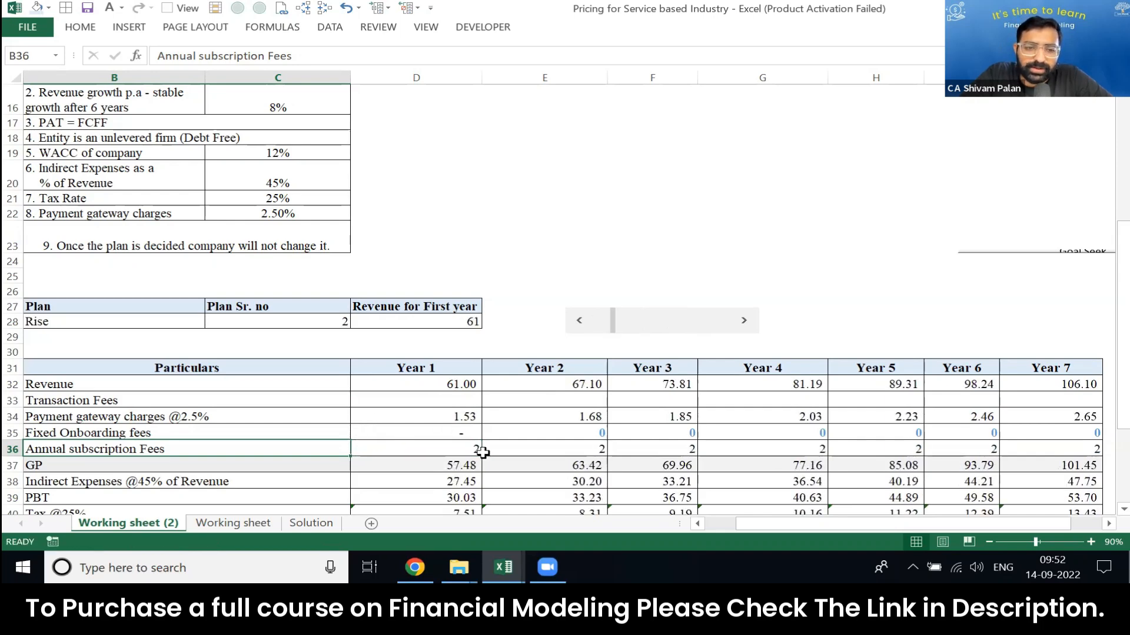
Step: Review the Year 1 rows of the completed projection on the Working sheet for reference, and return to Working sheet (2)
key(ctrl+Page_Down)
key(Down)
key(Down)
key(Down)
key(Down)
key(Down)
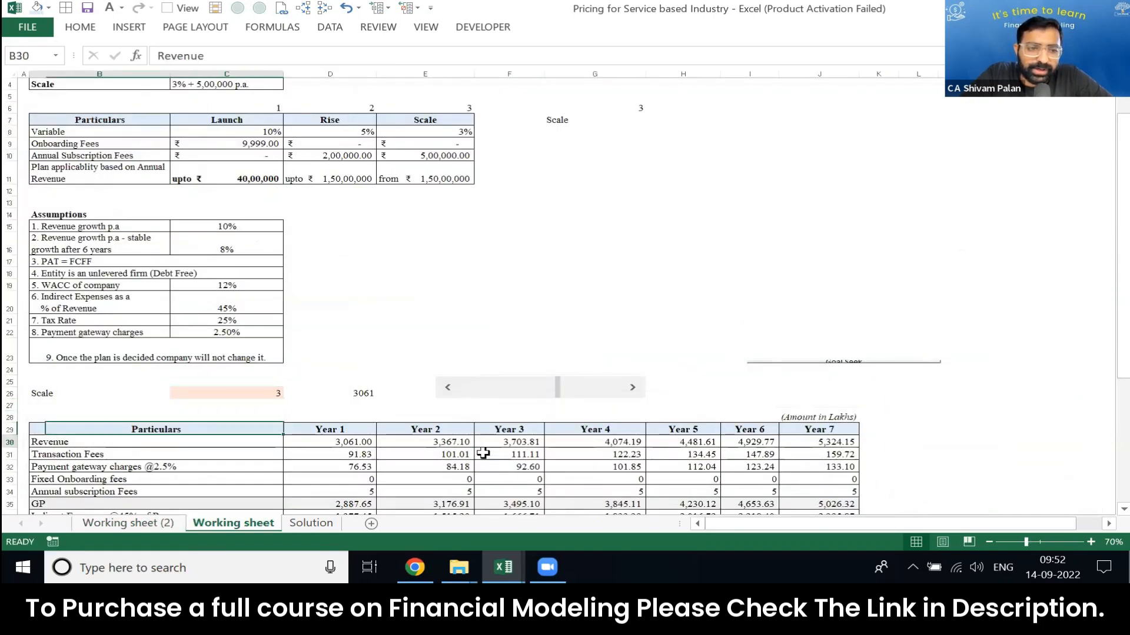
key(Right)
key(Right)
key(Left)
key(F2)
key(Escape)
key(ctrl+Page_Up)
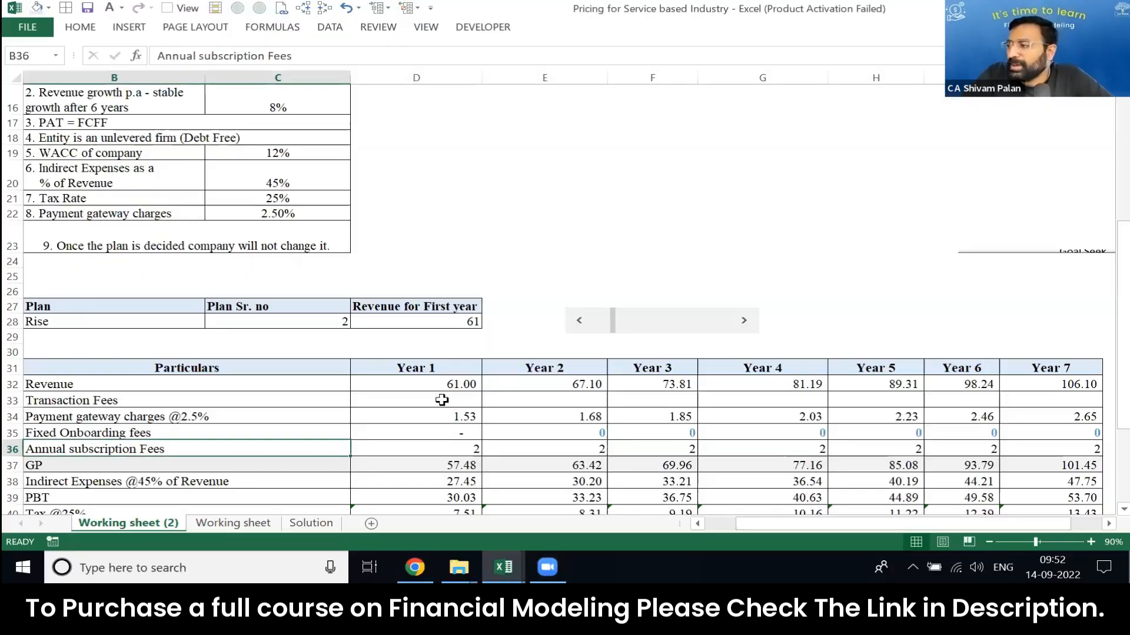
Step: Review the Variable percentage rates of the Launch, Rise and Scale plans in C8:E8
click(442, 400)
key(Page_Up)
key(Left)
key(Up)
key(Left)
key(ctrl+shift+Right)
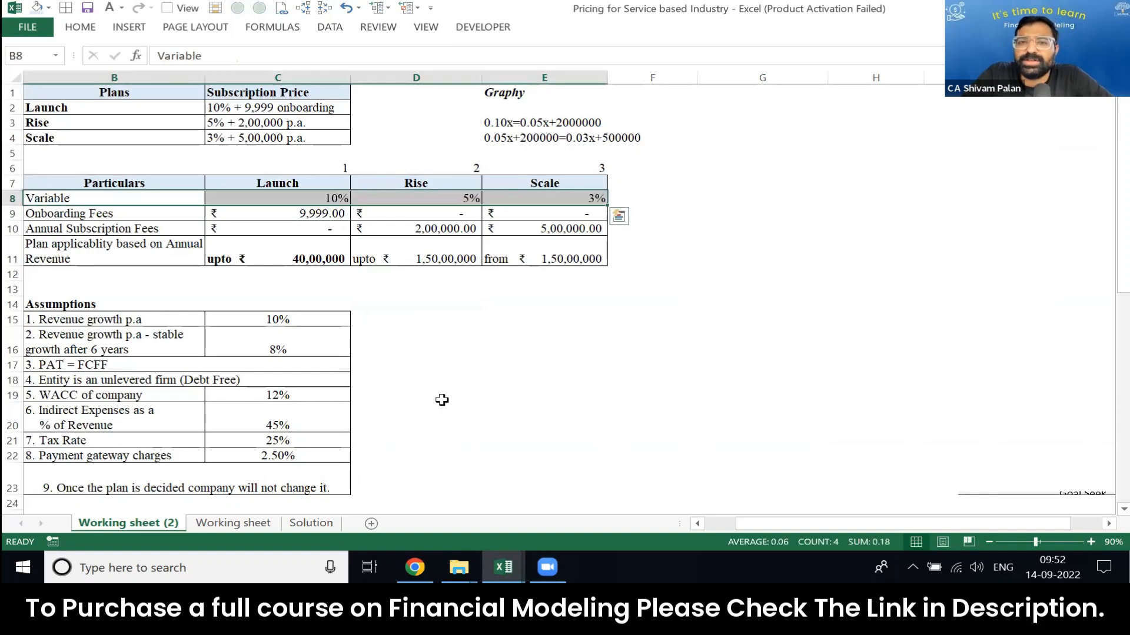
key(Right)
key(ctrl+shift+Right)
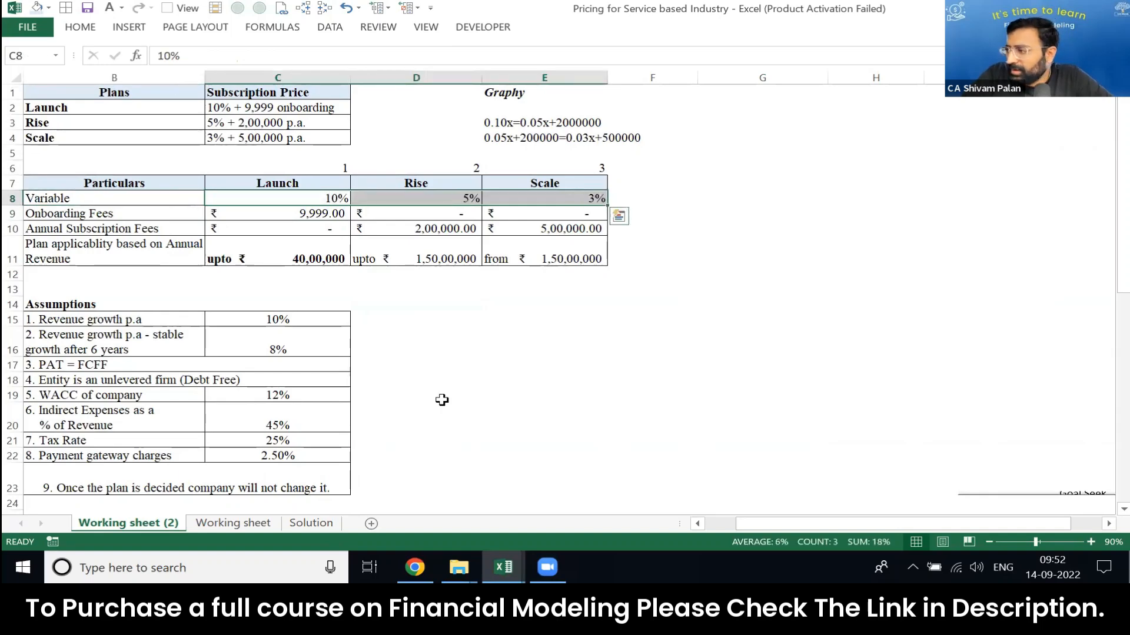
key(shift+Left)
key(shift+Left)
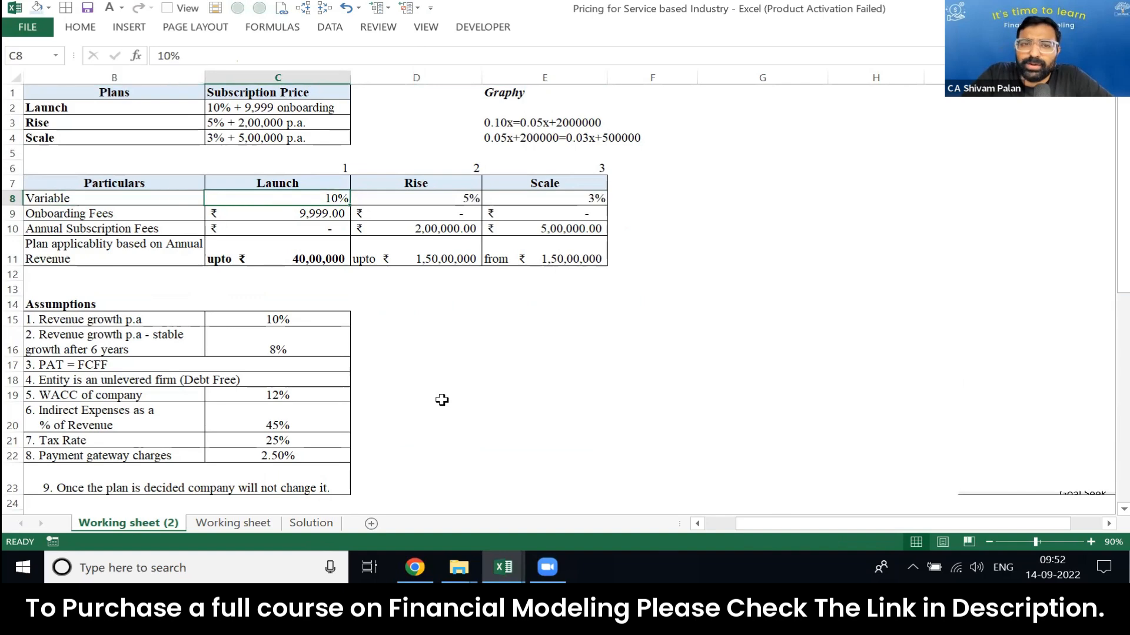
key(ctrl+shift+Right)
key(Page_Down)
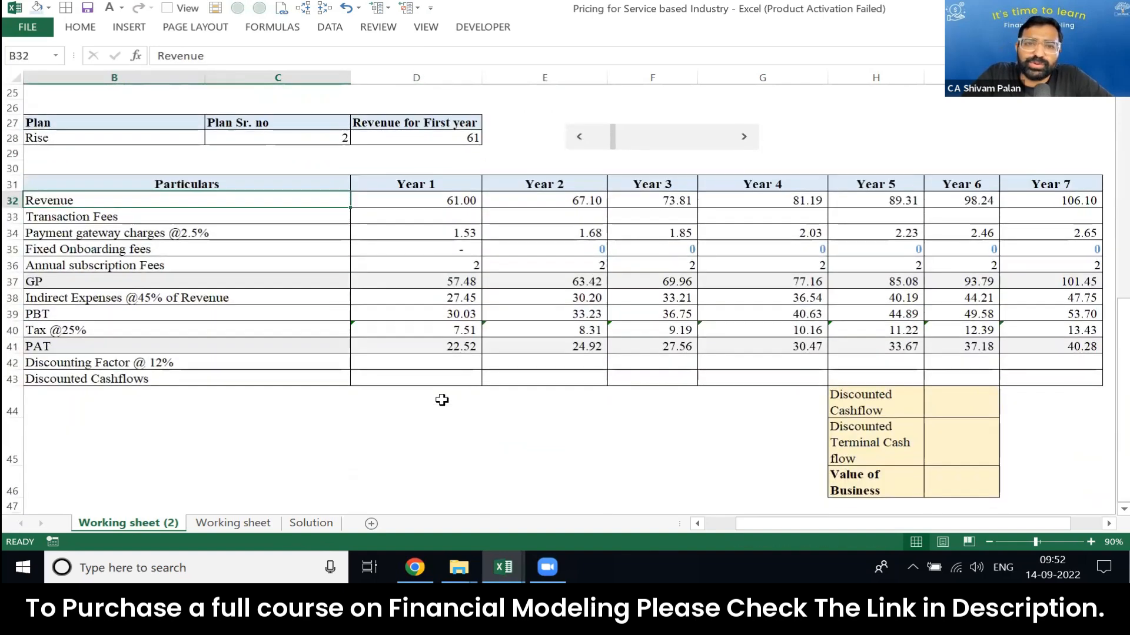
Step: Begin a CHOOSE formula in the Year 1 Transaction Fees cell D33 with the plan number in C28 as its index
key(Right)
key(Down)
key(Down)
key(Down)
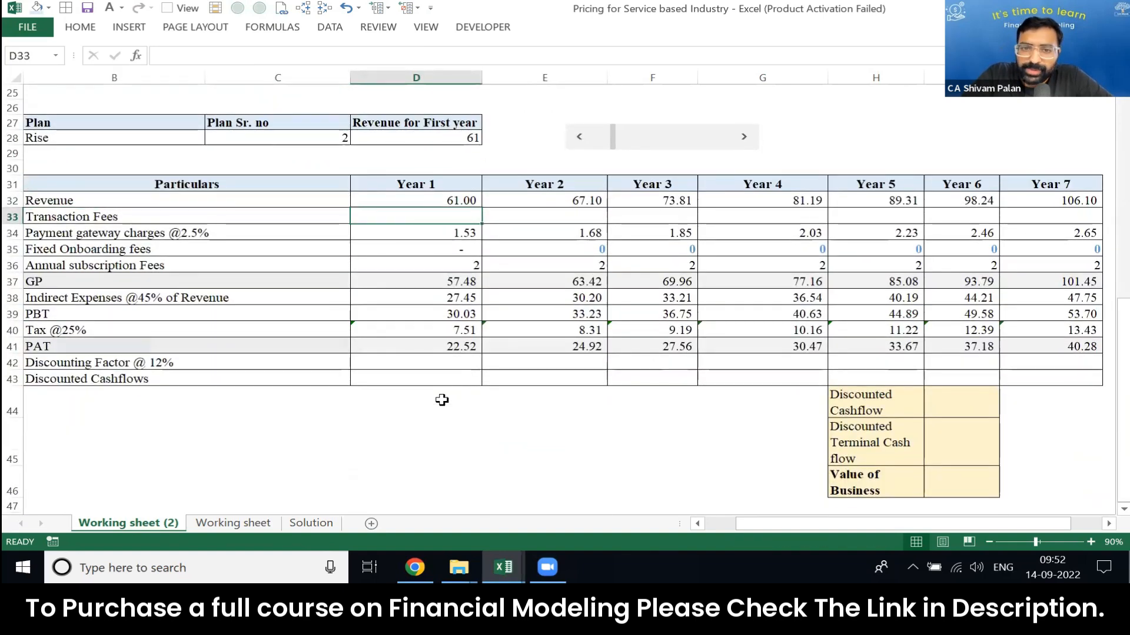
key(F2)
key(Escape)
key(Up)
key(Up)
key(Up)
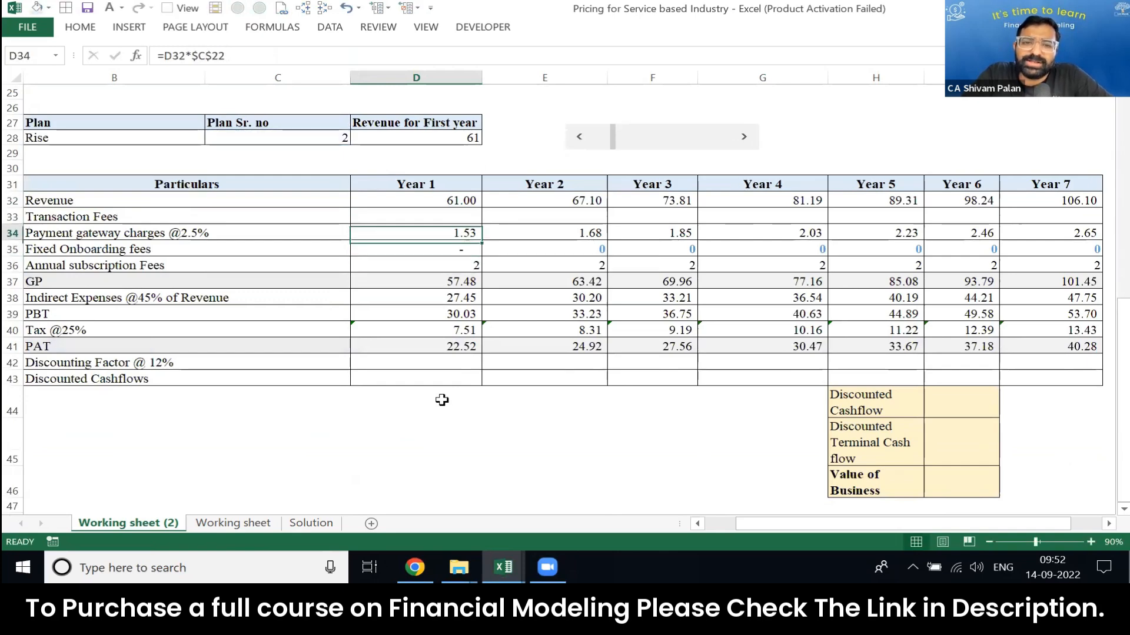
text(=cho)
key(Tab)
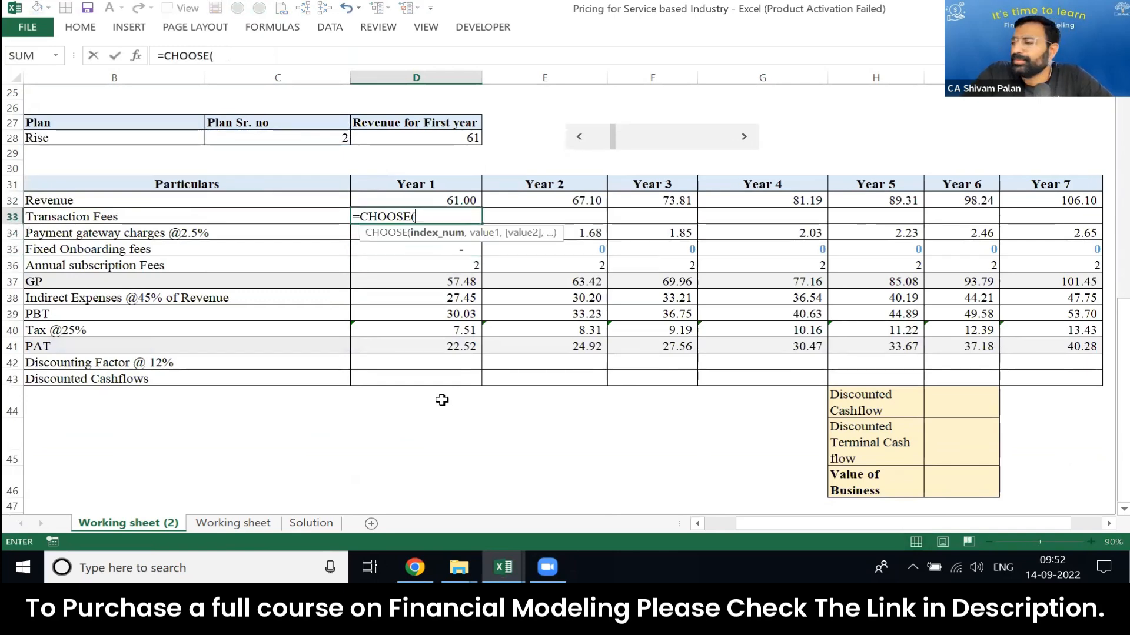
key(Left)
key(Up)
key(Up)
key(Up)
key(Up)
key(Up)
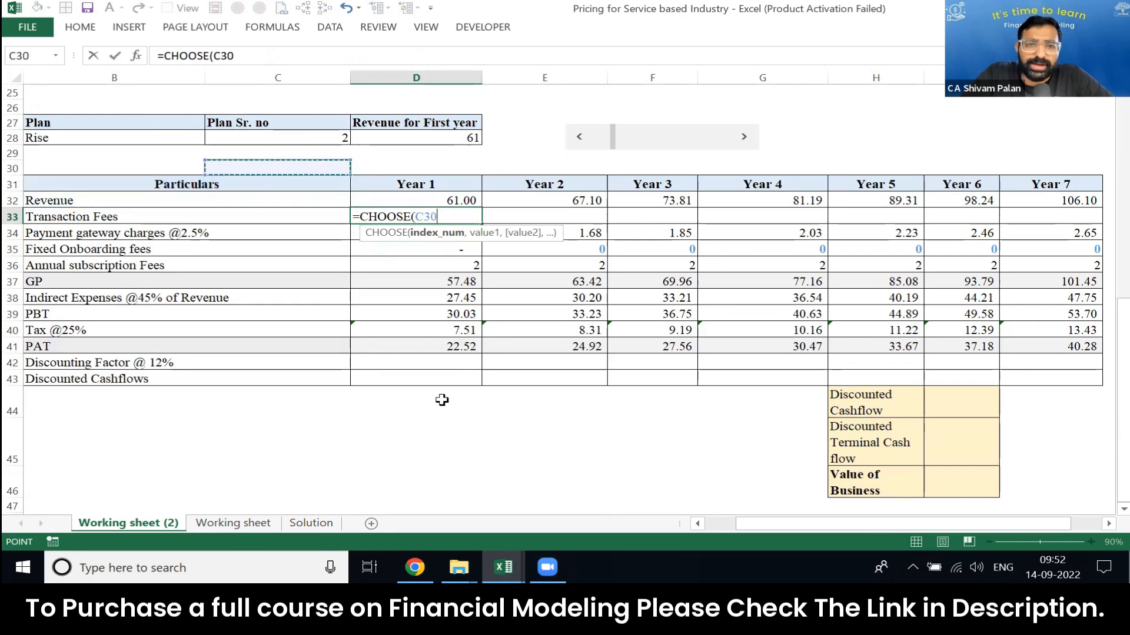
text(,)
Step: Reference the Launch variable rate C8 as the start of the first CHOOSE value, followed by a multiplication sign
key(Up)
key(Up)
key(Up)
key(Up)
key(Up)
key(Up)
key(Up)
key(Up)
key(Up)
key(Up)
key(Up)
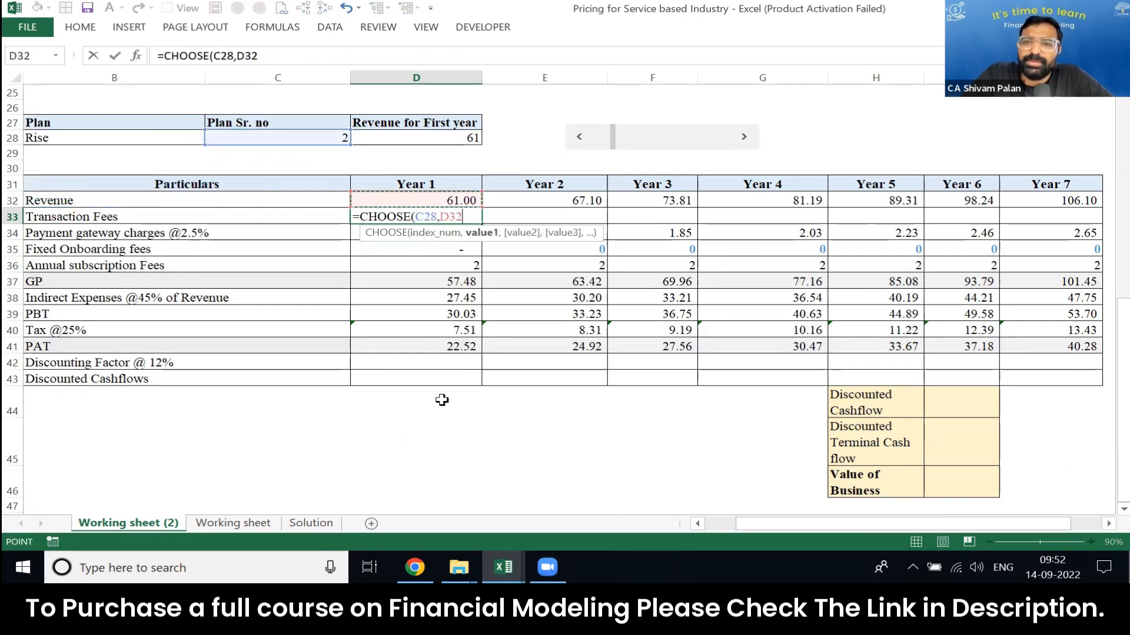
key(Up)
key(Up)
key(Up)
key(Up)
key(Up)
key(Up)
key(Up)
key(Up)
key(Up)
key(Up)
key(Up)
key(Up)
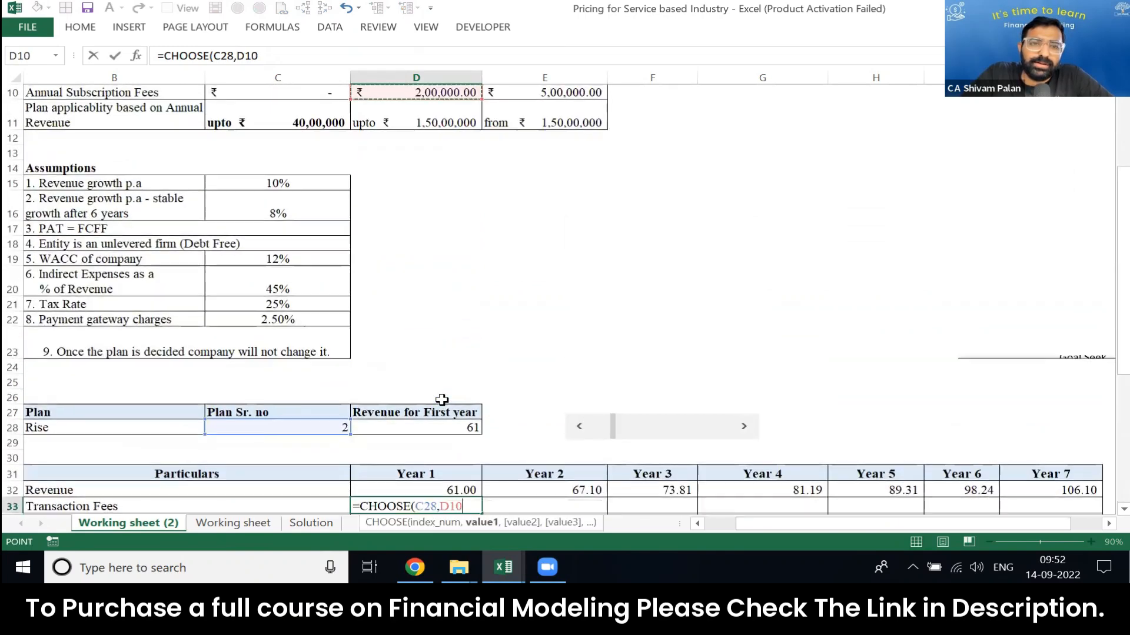
key(Up)
key(Up)
key(Up)
key(Up)
key(Left)
key(Down)
key(Down)
text(*)
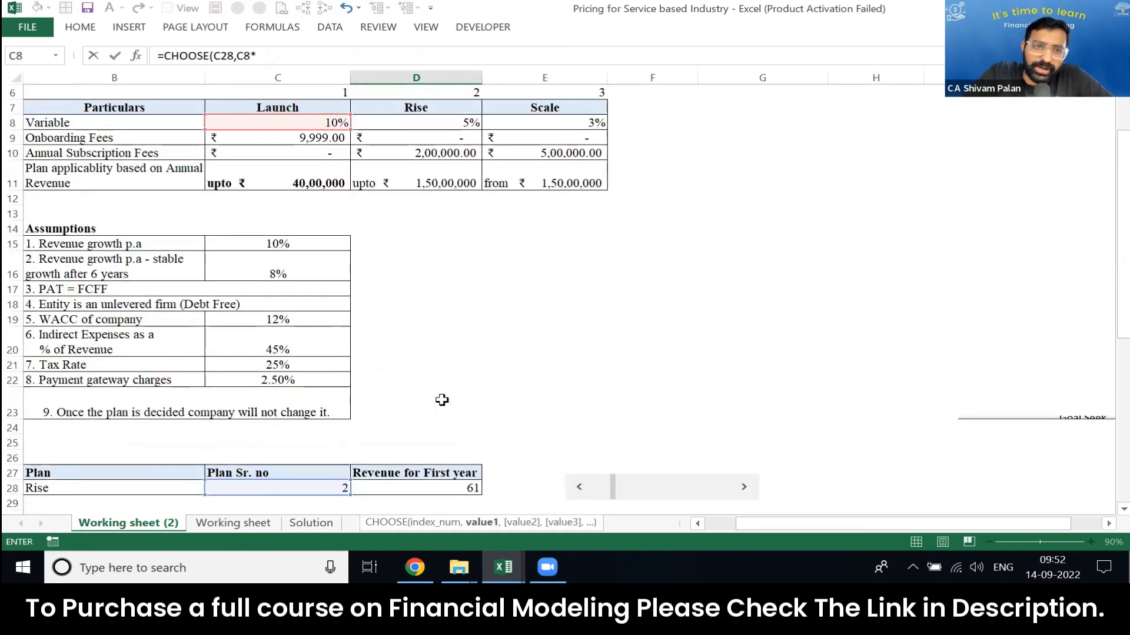
Step: Complete the Launch value as C8*D32 by multiplying the rate by the Year 1 revenue
click(456, 408)
key(Down)
key(Down)
key(Down)
key(Down)
key(Down)
key(Down)
key(Down)
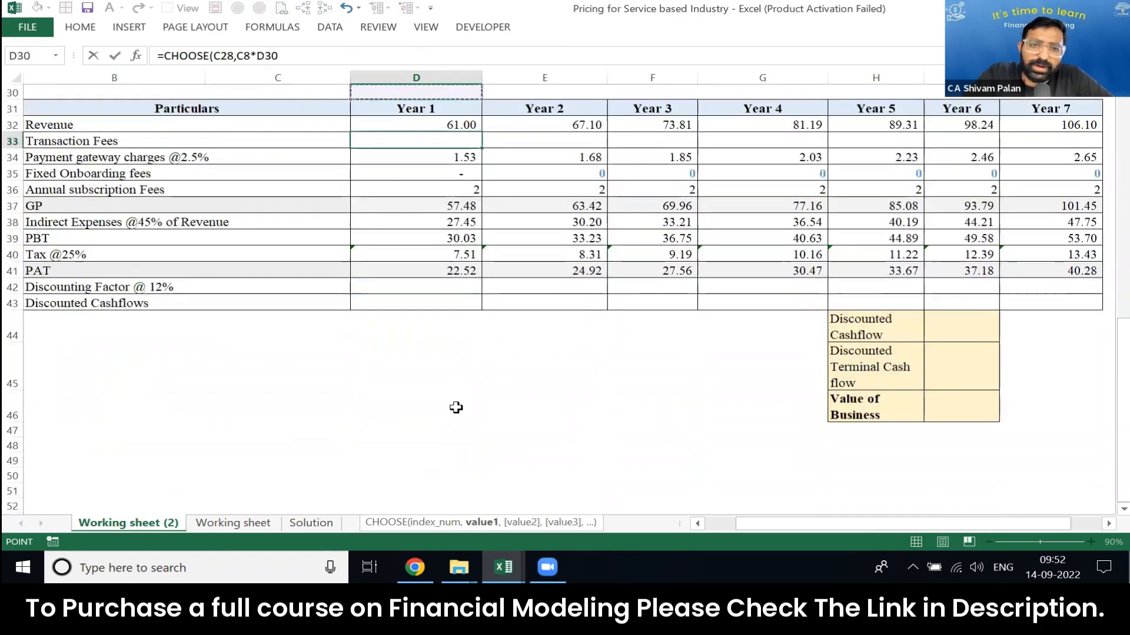
key(Up)
key(Down)
key(Down)
key(Down)
text(,)
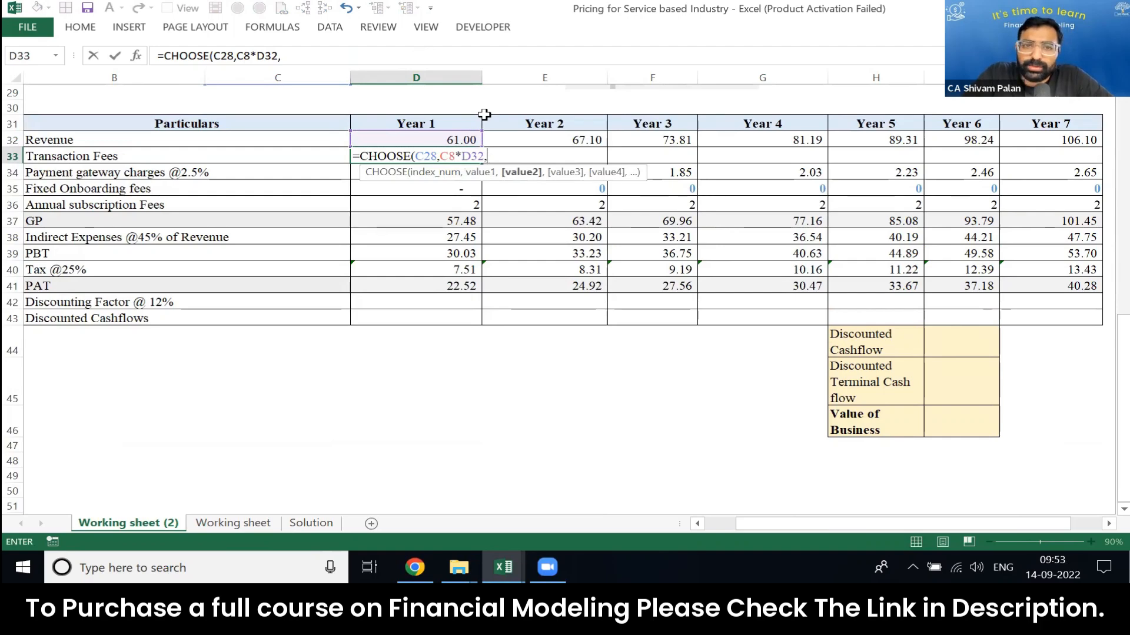
Step: Add the Rise transaction fee D8*D32 as the second CHOOSE value
key(Up)
key(Up)
key(Up)
key(Up)
key(Up)
key(Up)
key(Up)
key(Up)
key(Up)
key(Up)
key(Up)
key(Up)
key(Up)
key(Up)
key(Up)
key(Up)
key(Up)
key(Up)
key(Up)
key(Up)
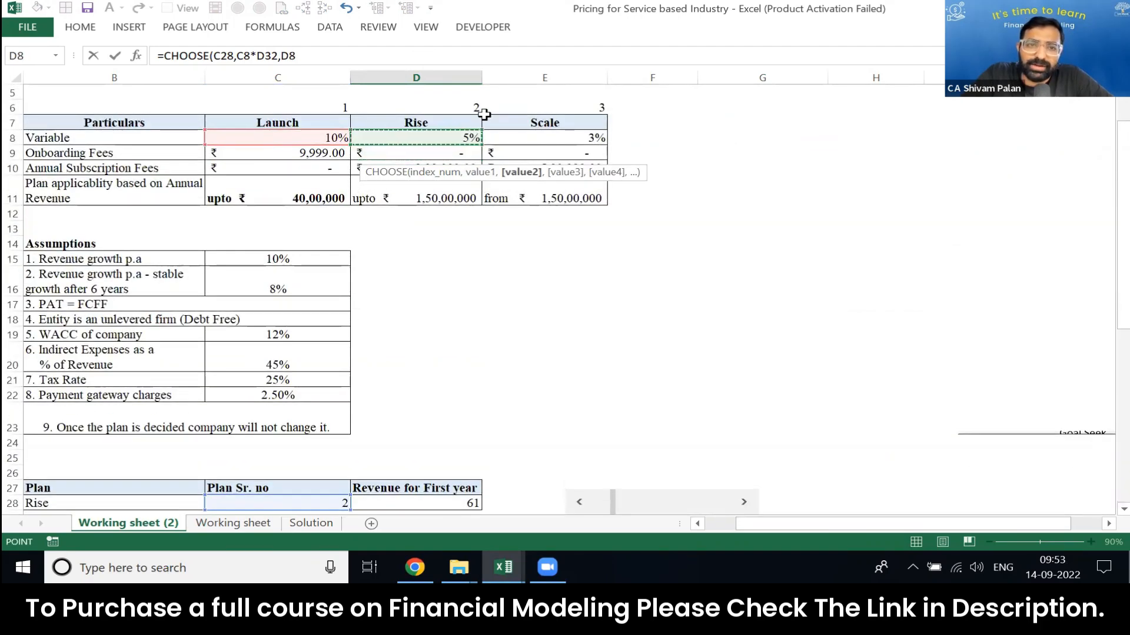
text(*)
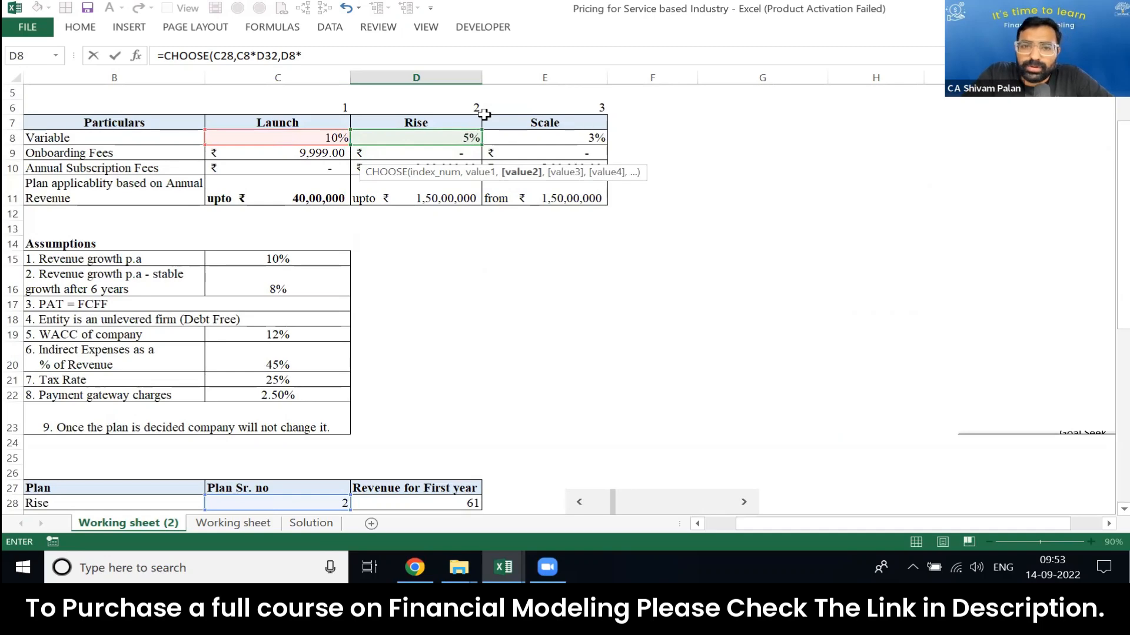
key(Up)
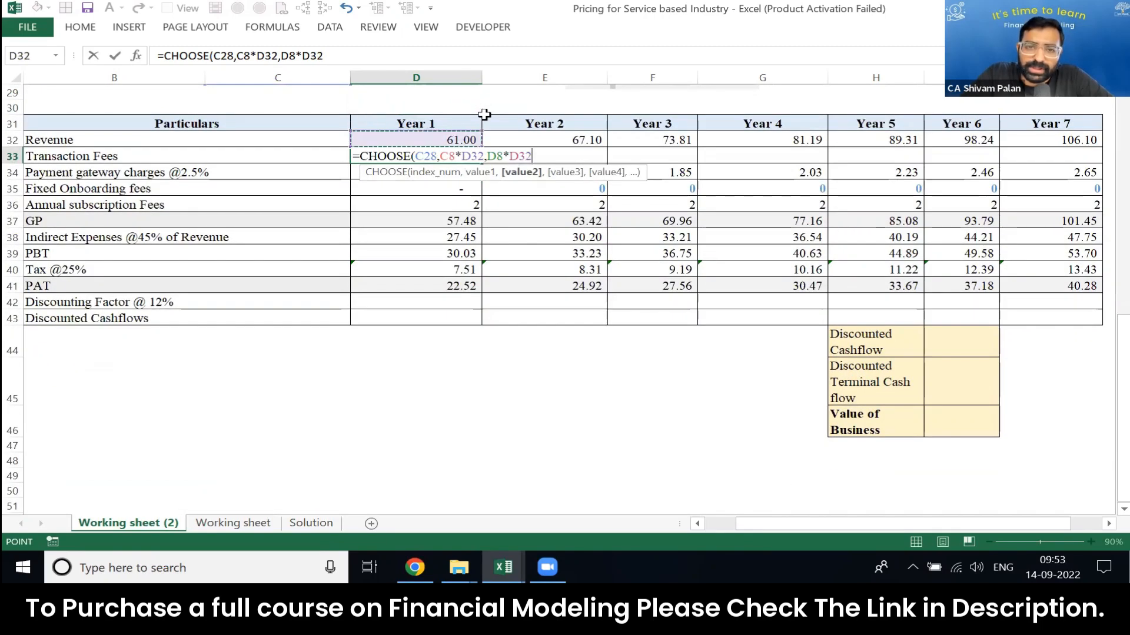
text(,)
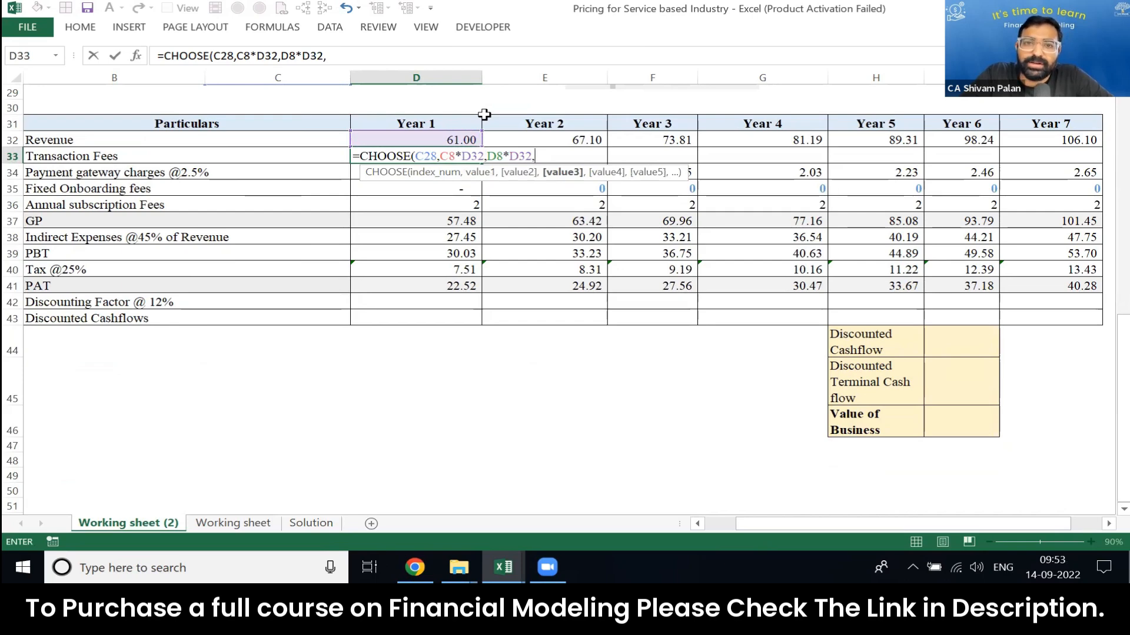
Step: Add the Scale transaction fee D32*E8 as the third CHOOSE value and commit the formula in D33
click(440, 137)
text(*)
scroll(440, 137, up, 8)
click(440, 136)
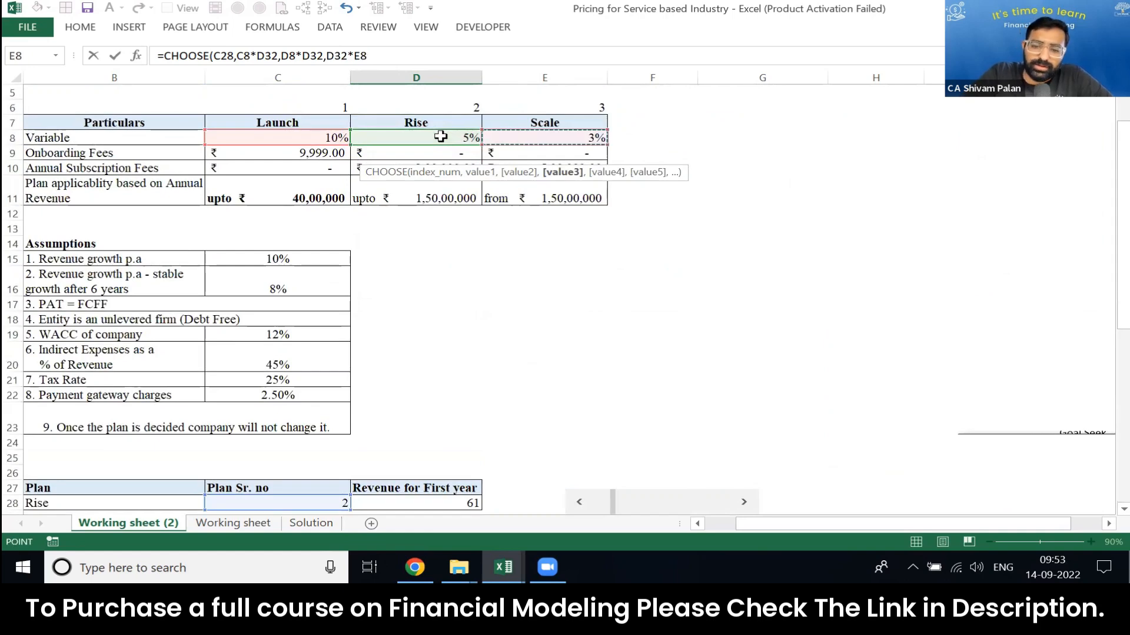
text())
key(Return)
Step: Make every reference in the D33 transaction fee formula absolute, giving =CHOOSE($C$28,$C$8*$D$32,$D$8*$D$32,$D$32*$E$8)
key(Down)
key(Down)
key(Down)
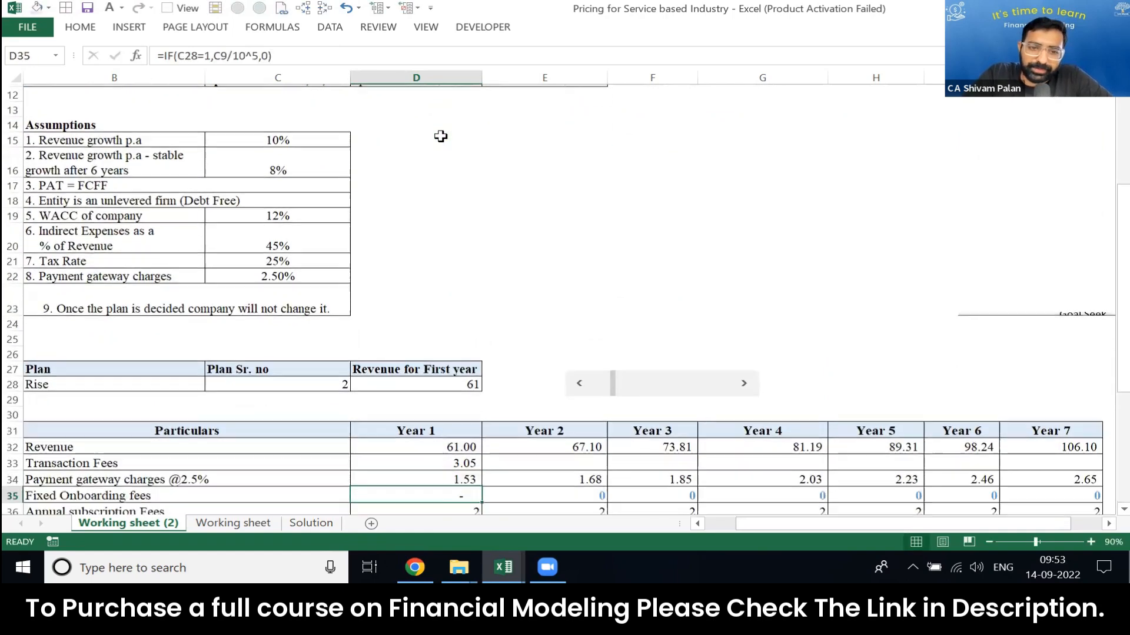
key(Up)
key(Up)
key(Up)
key(Up)
key(F2)
key(Left)
key(Left)
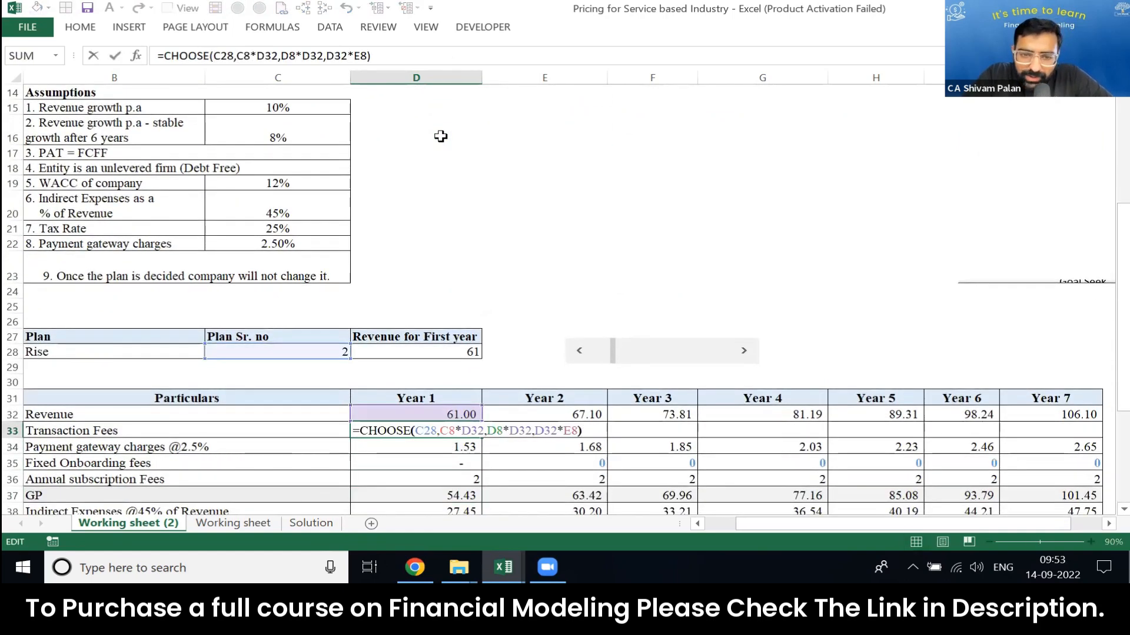
key(shift+Left)
key(shift+Left)
key(shift+Left)
key(shift+Left)
key(shift+Left)
key(shift+Left)
key(shift+Left)
key(shift+Left)
key(shift+Left)
key(shift+Left)
key(shift+Left)
key(shift+Left)
key(shift+Left)
key(shift+Left)
key(shift+Left)
key(shift+Left)
key(shift+Left)
key(shift+Left)
key(shift+Left)
key(shift+Left)
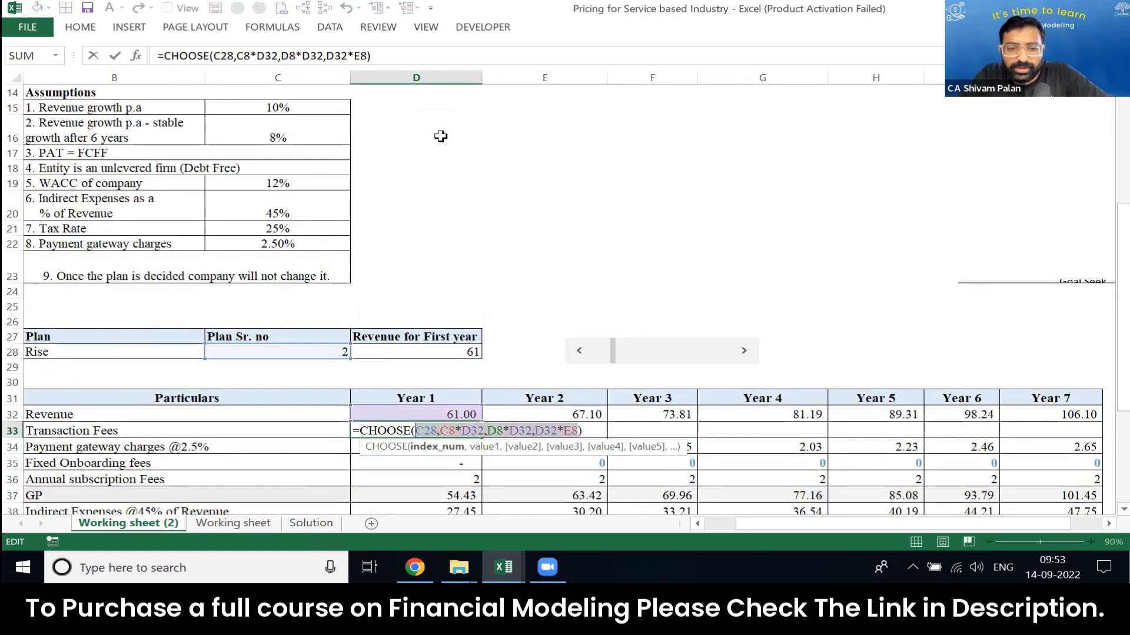
key(F4)
key(ctrl+Return)
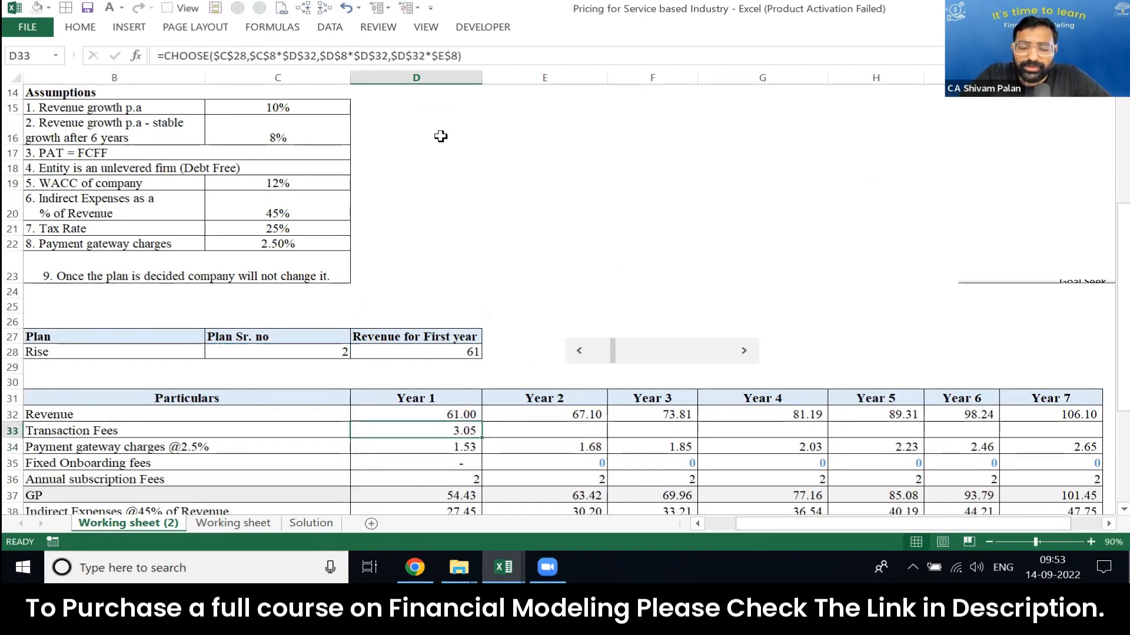
Step: Copy the transaction fee formula from D33 across the Year 2 to Year 7 columns
key(ctrl+c)
key(shift+Right)
key(shift+Right)
key(shift+Right)
key(shift+Right)
key(shift+Right)
key(shift+Right)
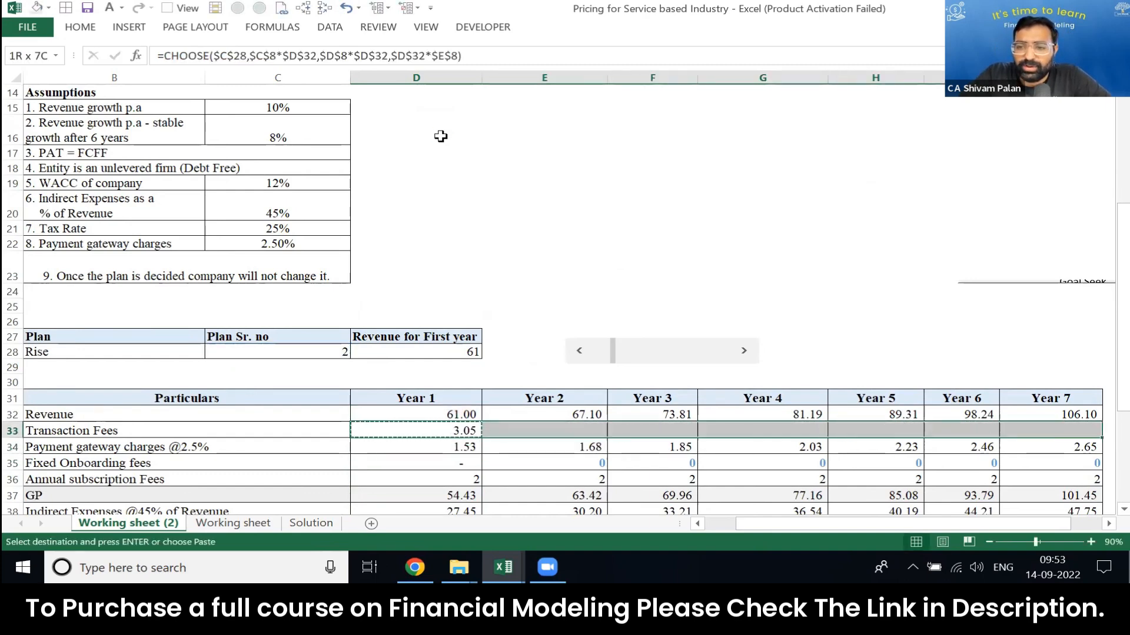
key(ctrl+v)
key(Escape)
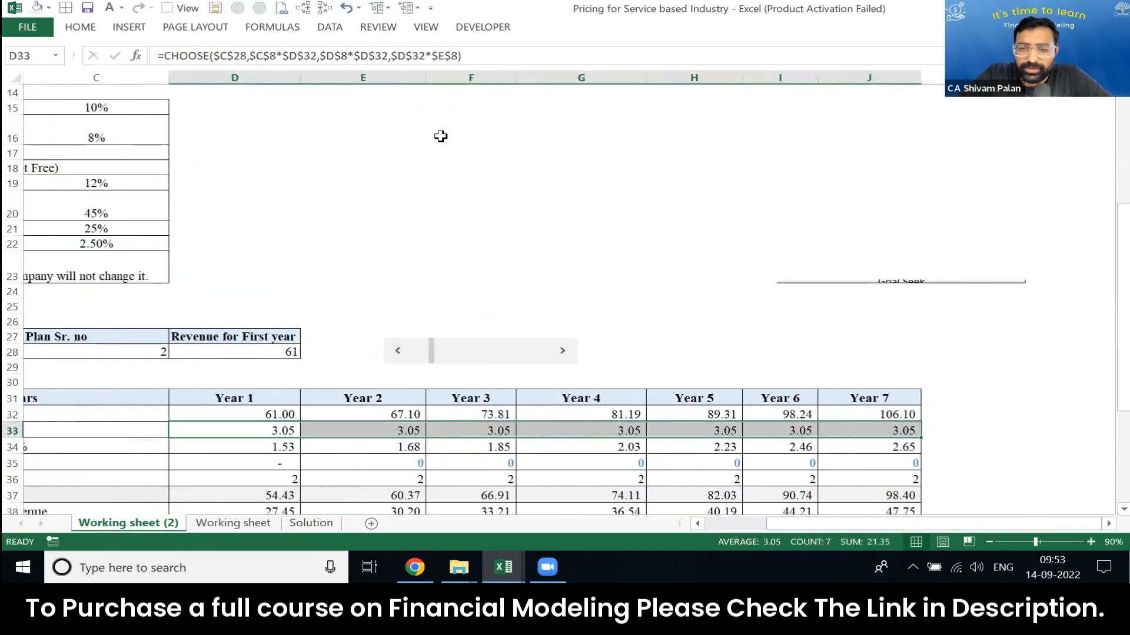
Step: Raise the first-year revenue to 157 with the scroll bar and compare the transaction fees against the plan rate table
key(Home)
key(Right)
drag(628, 353, 654, 352)
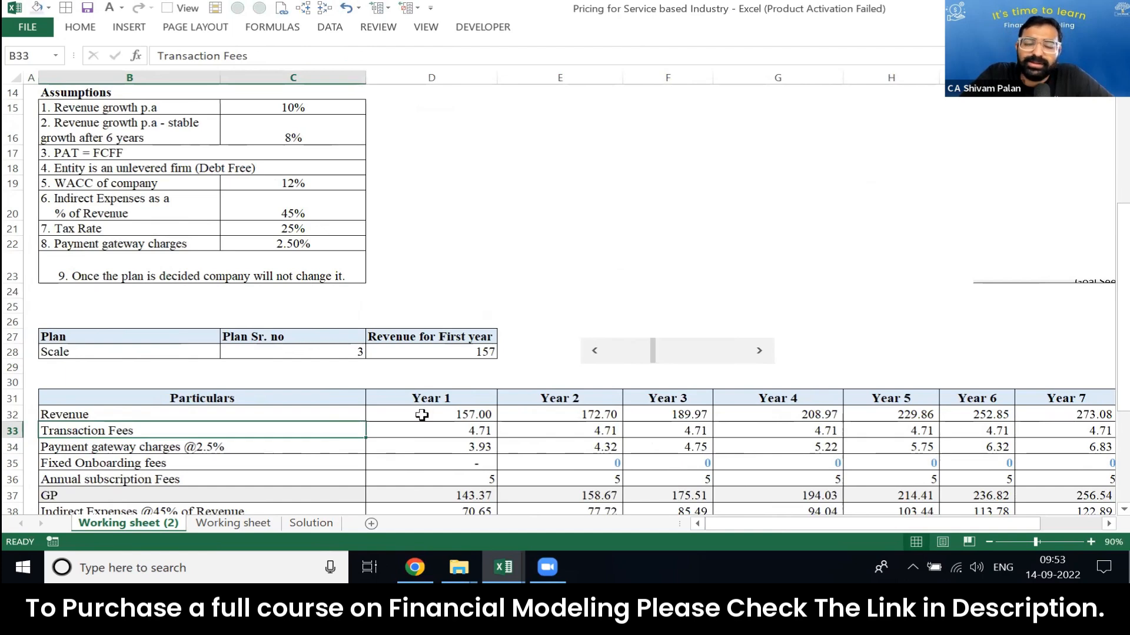
scroll(440, 373, up, 5)
scroll(439, 373, down, 16)
scroll(440, 373, up, 2)
scroll(439, 373, up, 14)
click(440, 373)
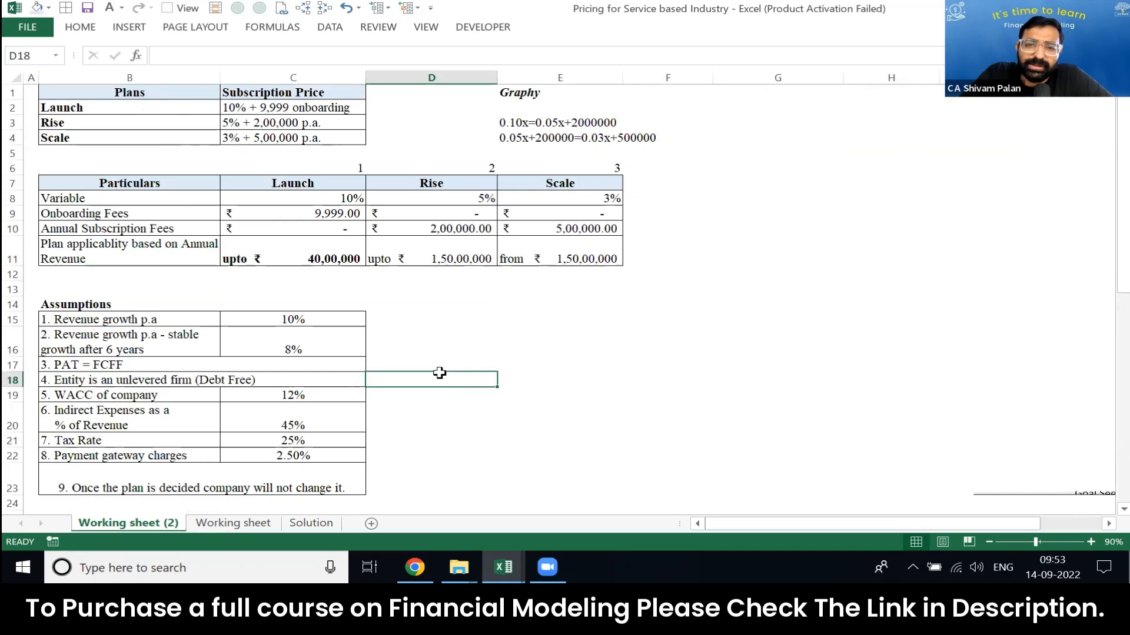
Step: Enter the check formula =D32*3% in D30 to test the Year 1 transaction fee under the Scale plan
key(Page_Down)
key(Up)
key(Up)
key(Up)
key(Up)
key(Up)
key(Up)
key(Up)
key(Up)
key(Up)
key(Up)
key(Up)
key(Up)
key(Up)
key(Up)
key(Up)
key(Down)
key(Down)
key(Down)
text(=)
key(Down)
key(Down)
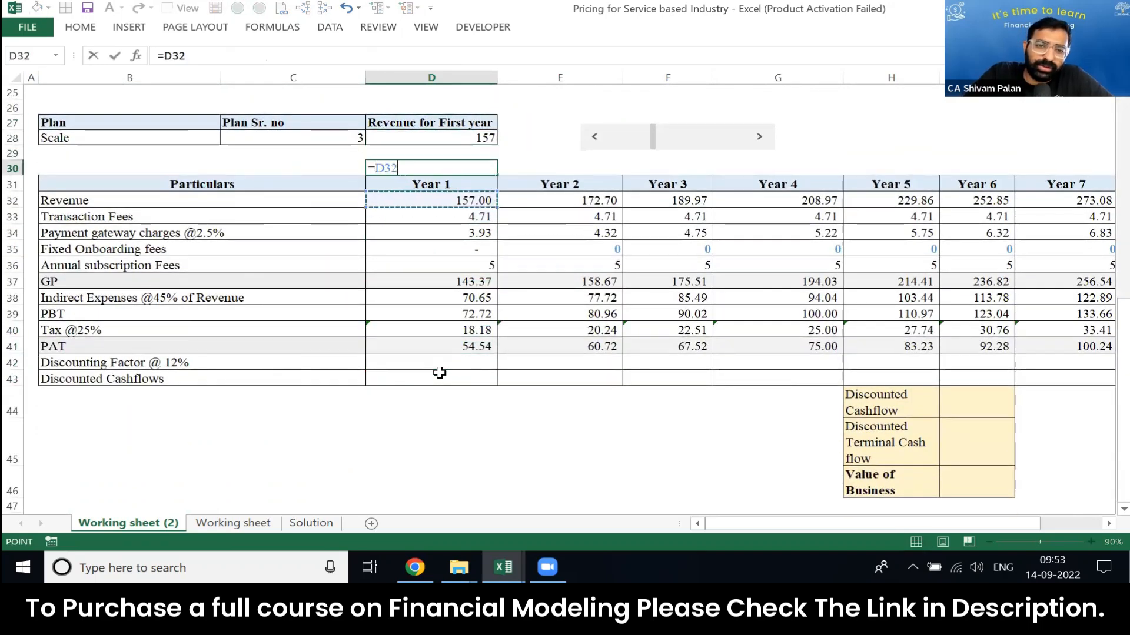
text(*3%)
key(Return)
key(Up)
key(F2)
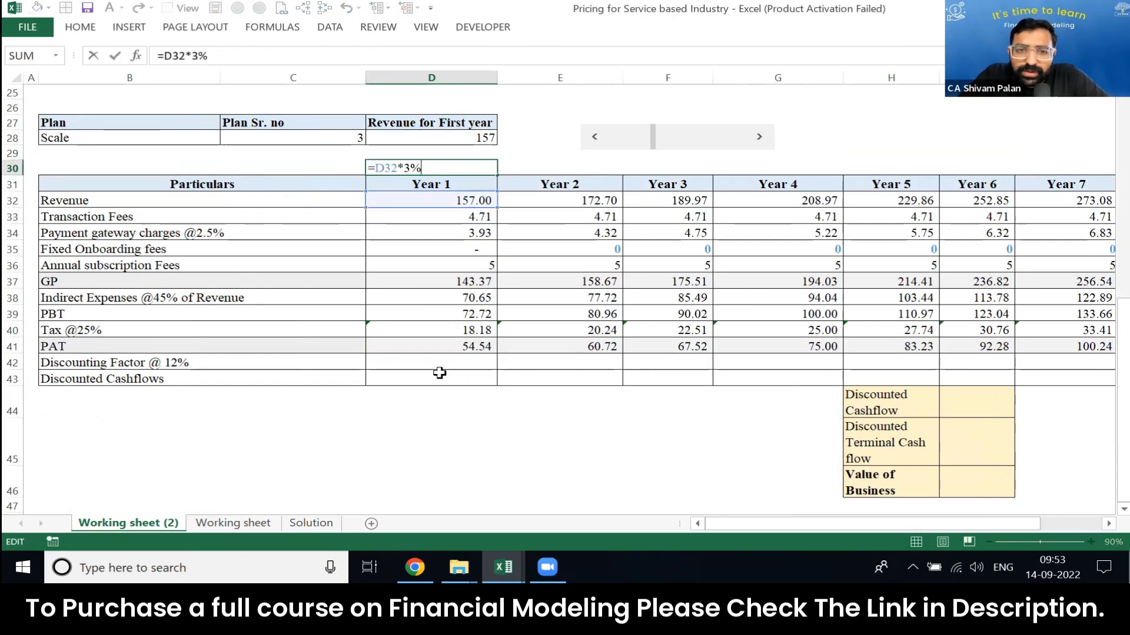
key(Escape)
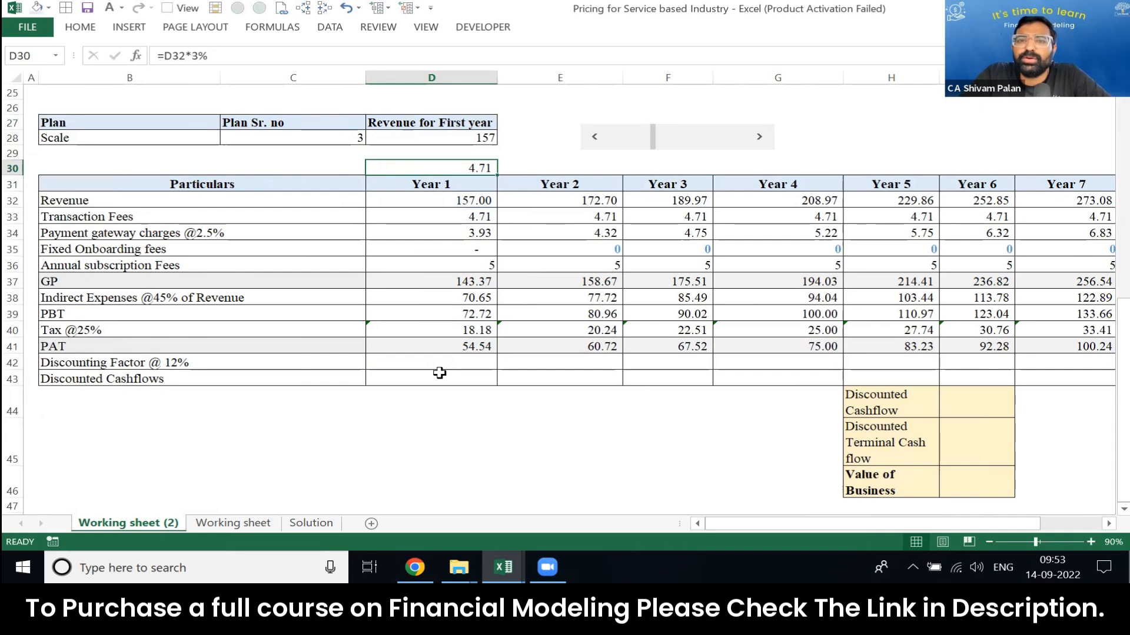
Step: Inspect the CHOOSE formula in D33 and re-enter the 3% revenue check in D30
key(Down)
key(Down)
key(Down)
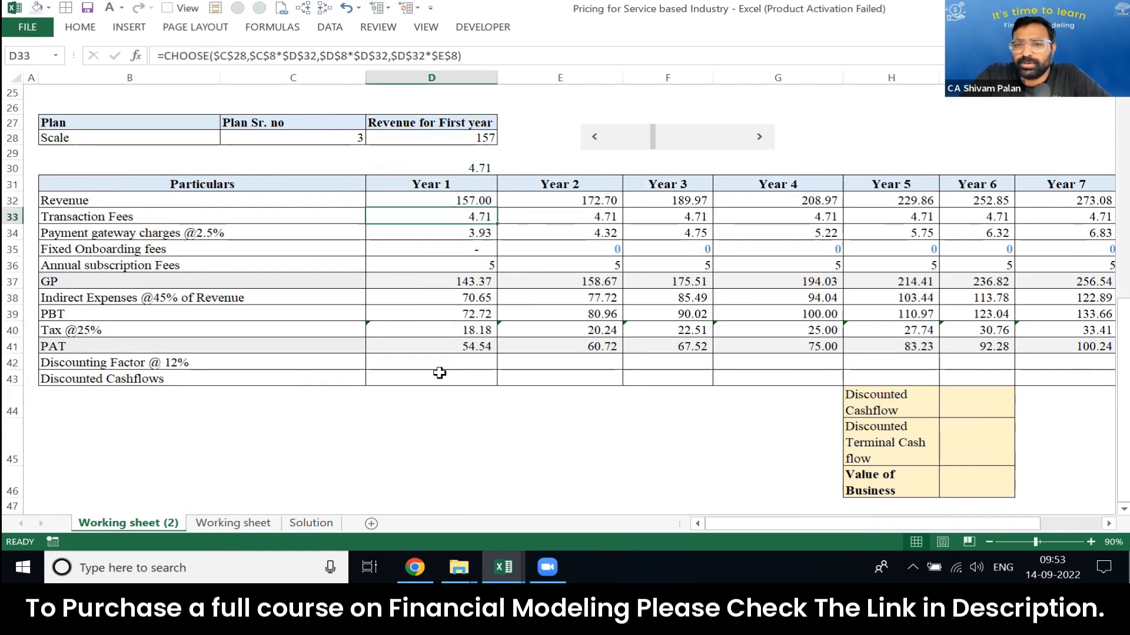
key(Up)
key(Up)
key(Up)
text(=)
key(Down)
Step: Replace the check in D30 with the transaction-fee-to-revenue ratio =D33/D32
key(Down)
key(Down)
key(Up)
text(*3%)
key(ctrl+Return)
key(Down)
key(Up)
text(=)
key(Down)
key(Down)
key(Down)
text(/)
key(Up)
key(Down)
key(Down)
key(Down)
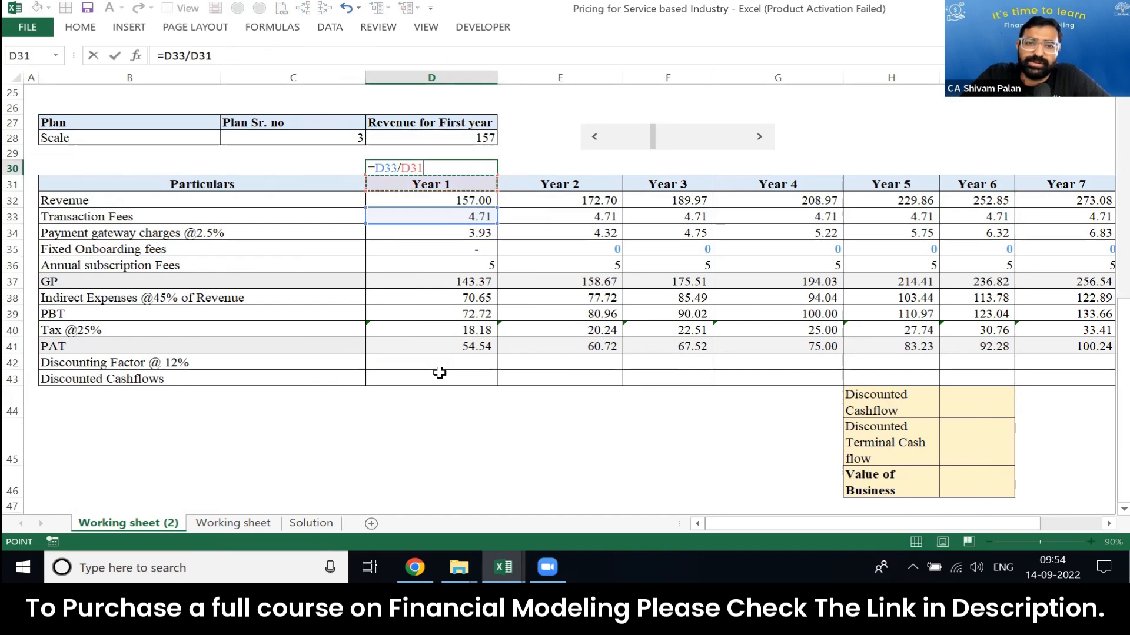
key(ctrl+Return)
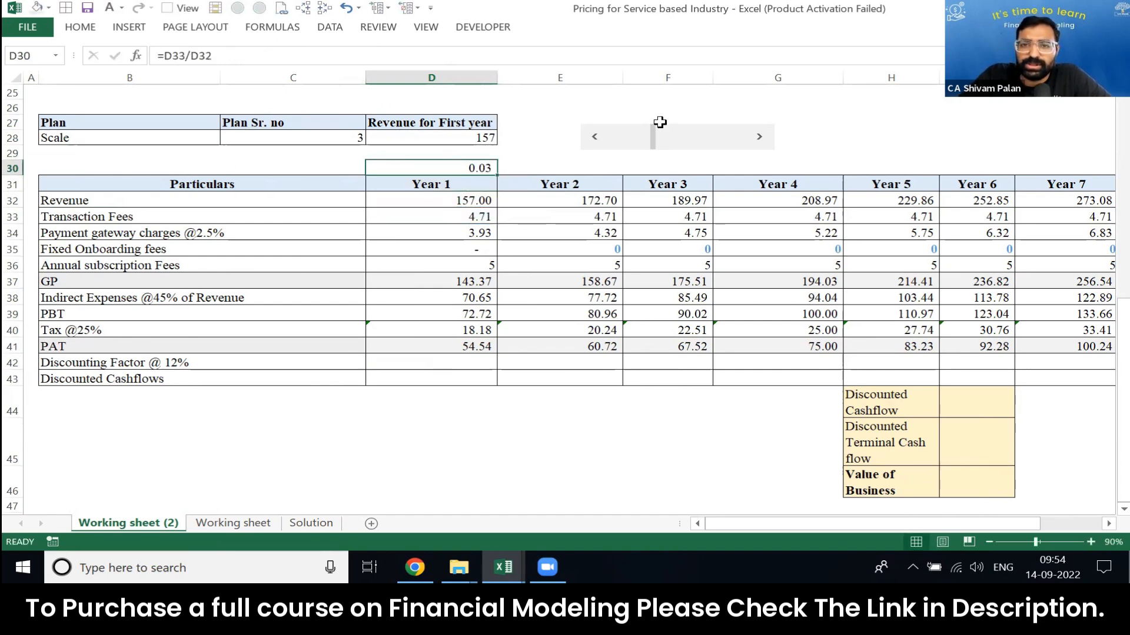
Step: Raise the first-year revenue to 233 with the scroll bar and clear the check formula from D30
mouse_move(652, 137)
mouse_down()
mouse_move(619, 146)
mouse_move(673, 144)
mouse_up()
key(Delete)
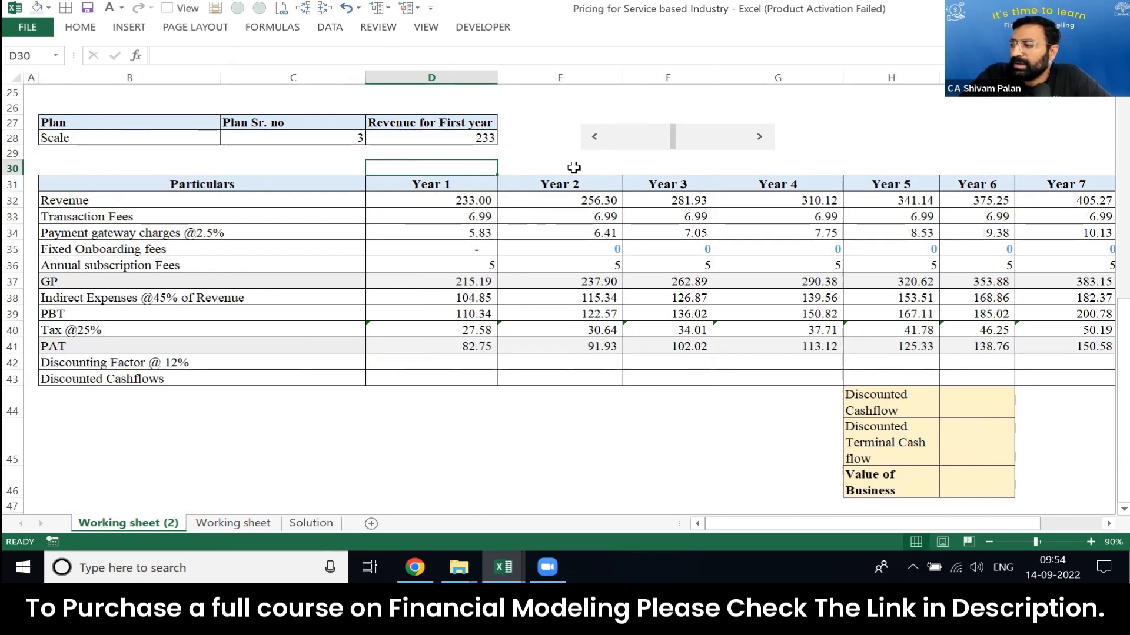
Step: Examine the seven-year projections from revenue to PAT in D32:J41
key(Down)
key(Down)
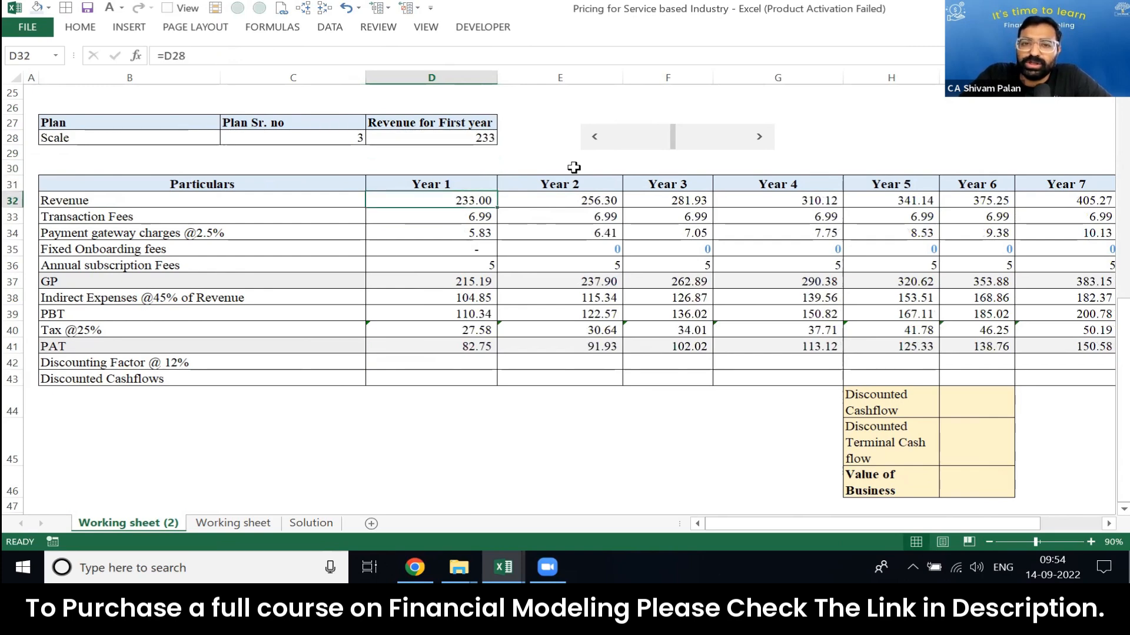
scroll(574, 168, right, 1)
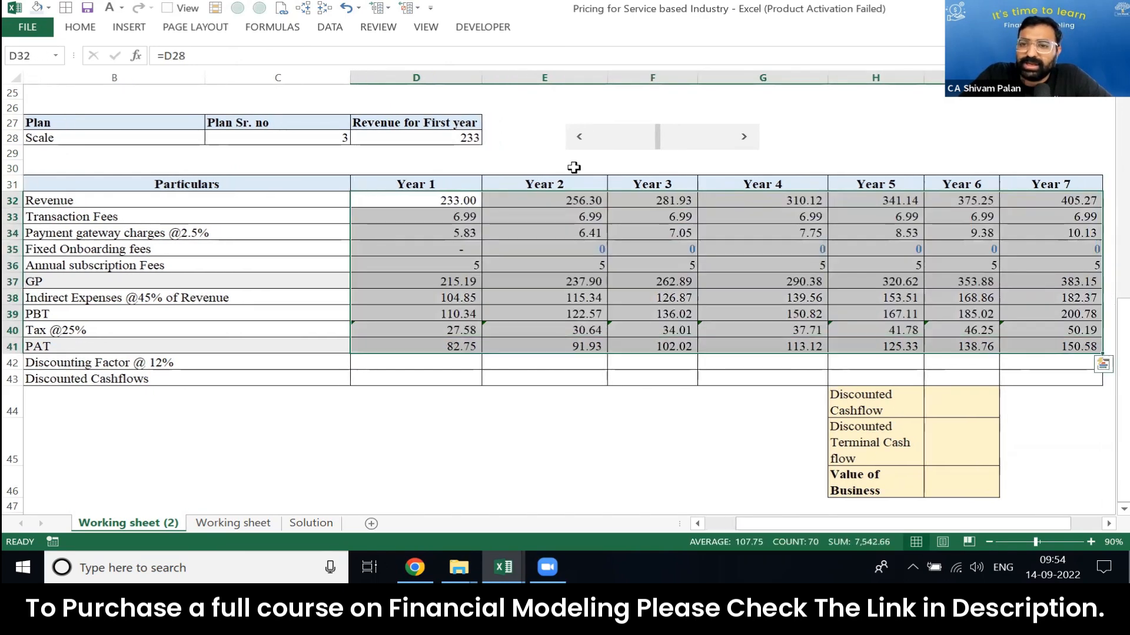
key(Left)
key(Right)
key(ctrl+shift+Right)
key(ctrl+shift+Down)
key(Up)
key(Left)
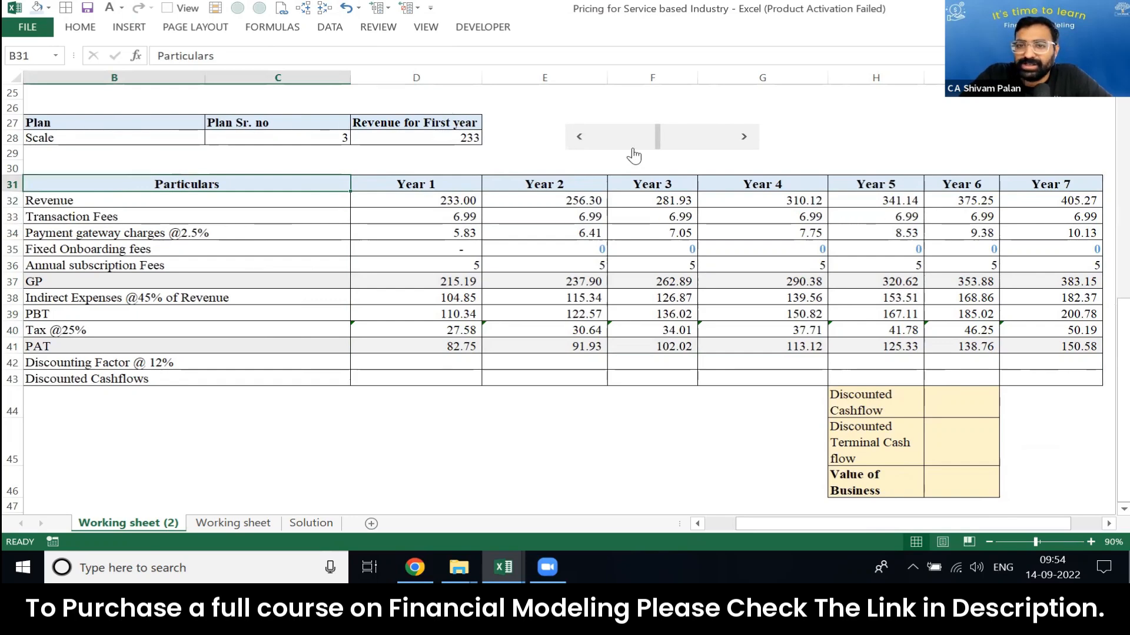
Step: Adjust the first-year revenue to 164 with the scroll bar and review the projections in D32:J41
drag(600, 142, 669, 148)
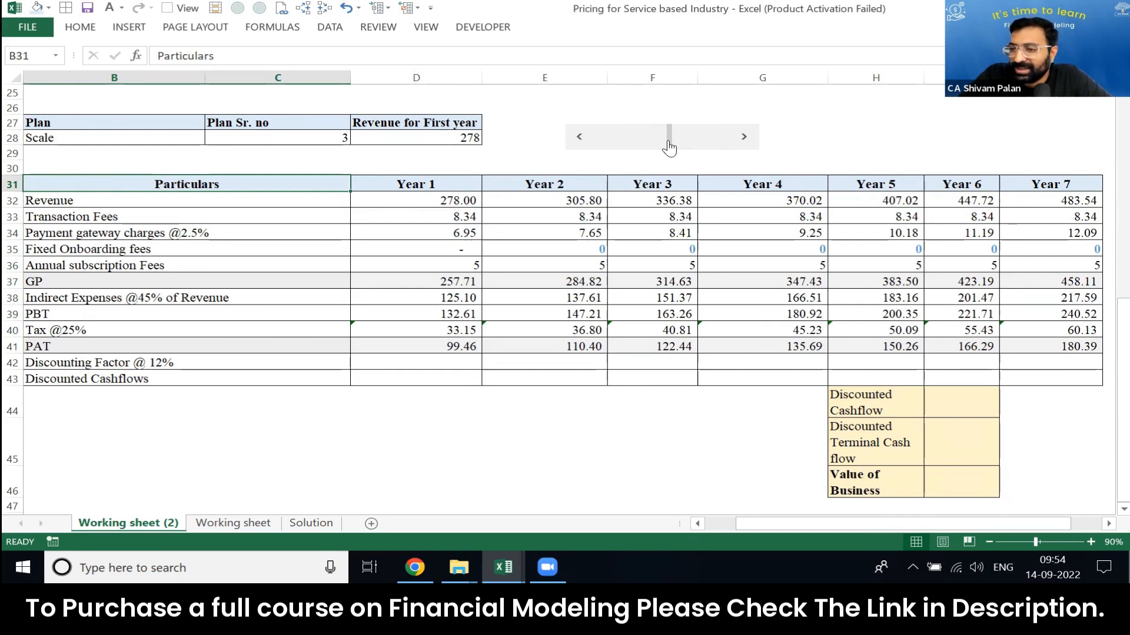
click(641, 144)
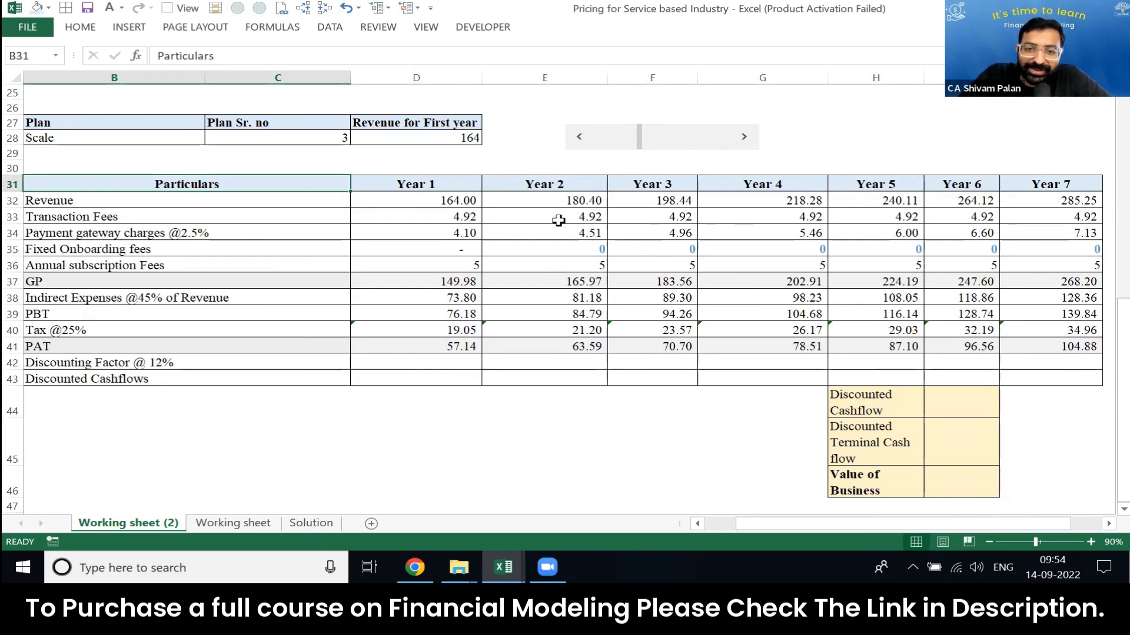
key(Down)
key(Right)
key(ctrl+shift+Right)
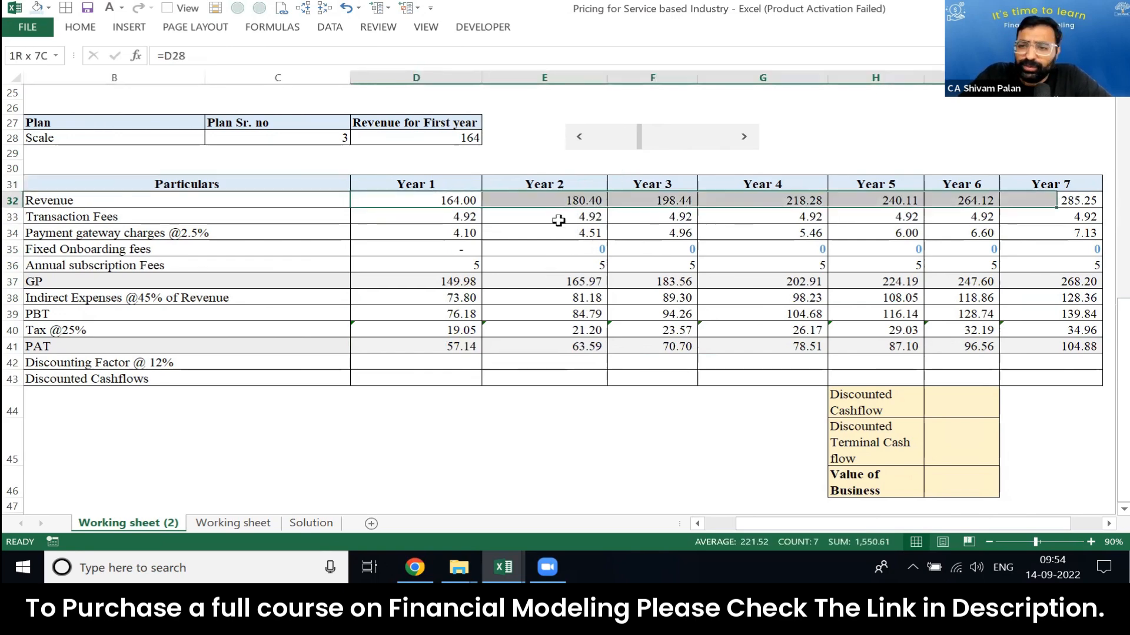
key(ctrl+shift+Down)
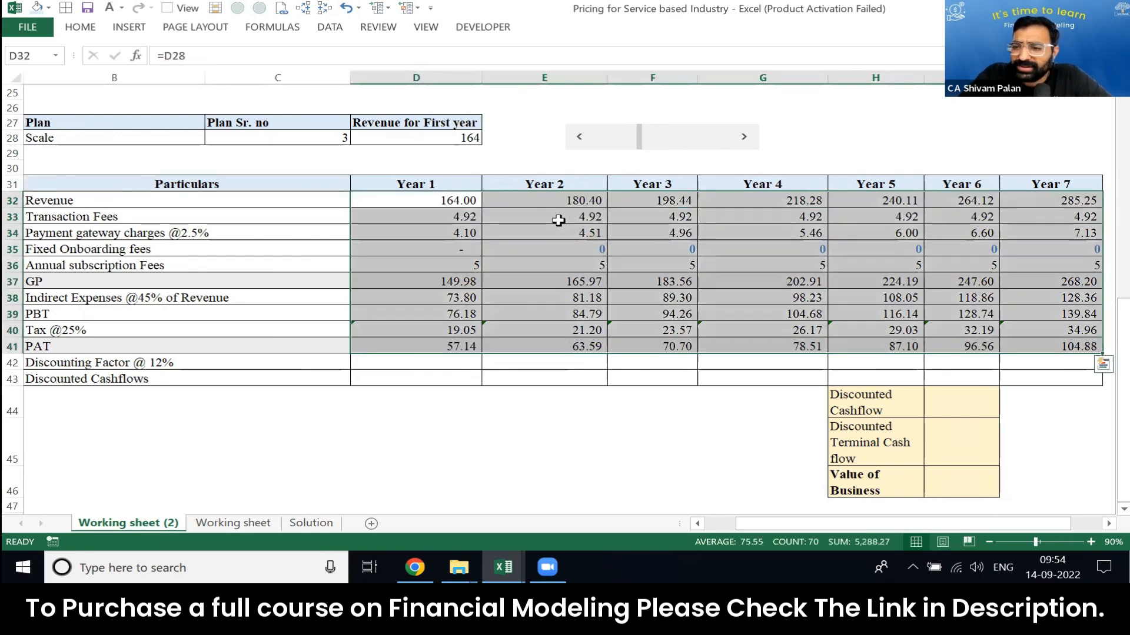
click(574, 480)
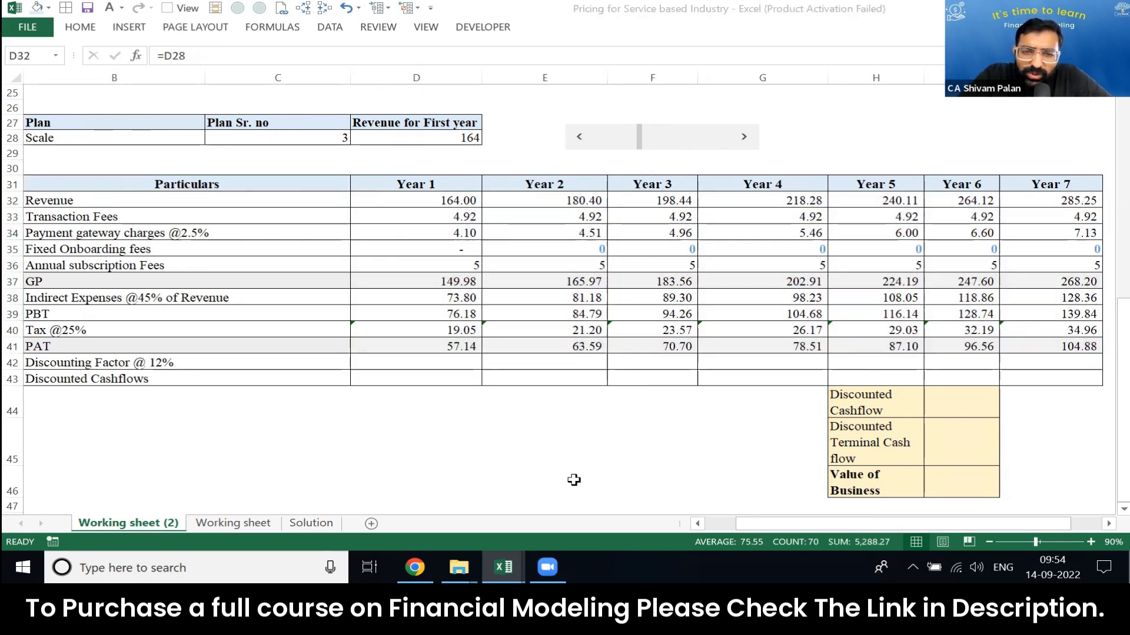
Step: Inspect the Year 2 revenue growth formula in E32
click(567, 217)
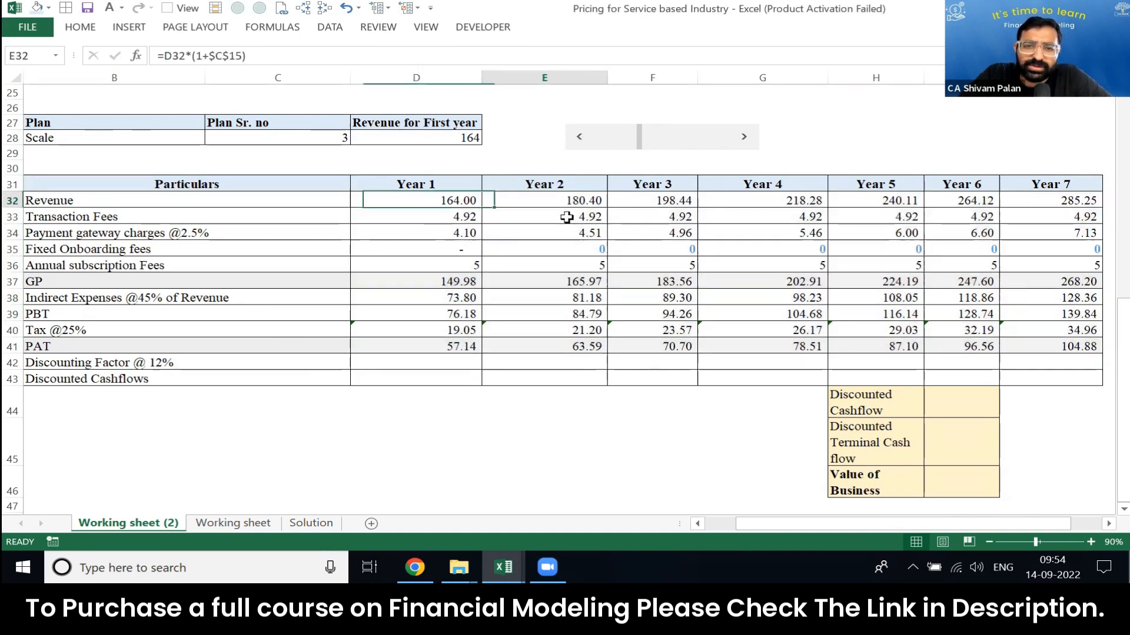
key(F2)
key(Escape)
key(Up)
key(F2)
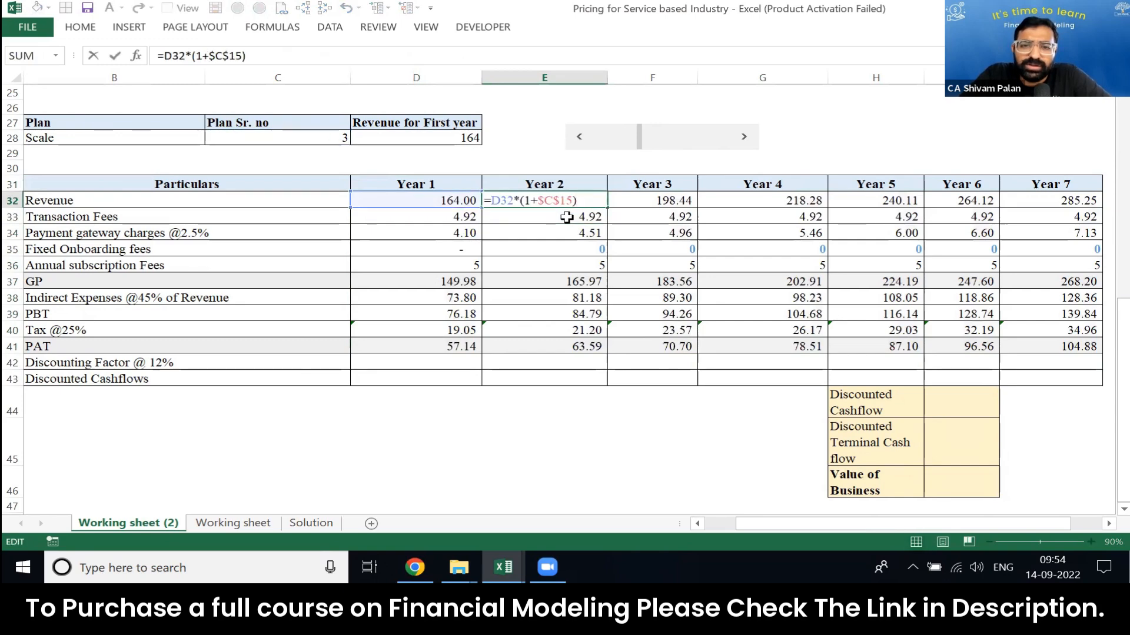
key(Escape)
key(Up)
key(Up)
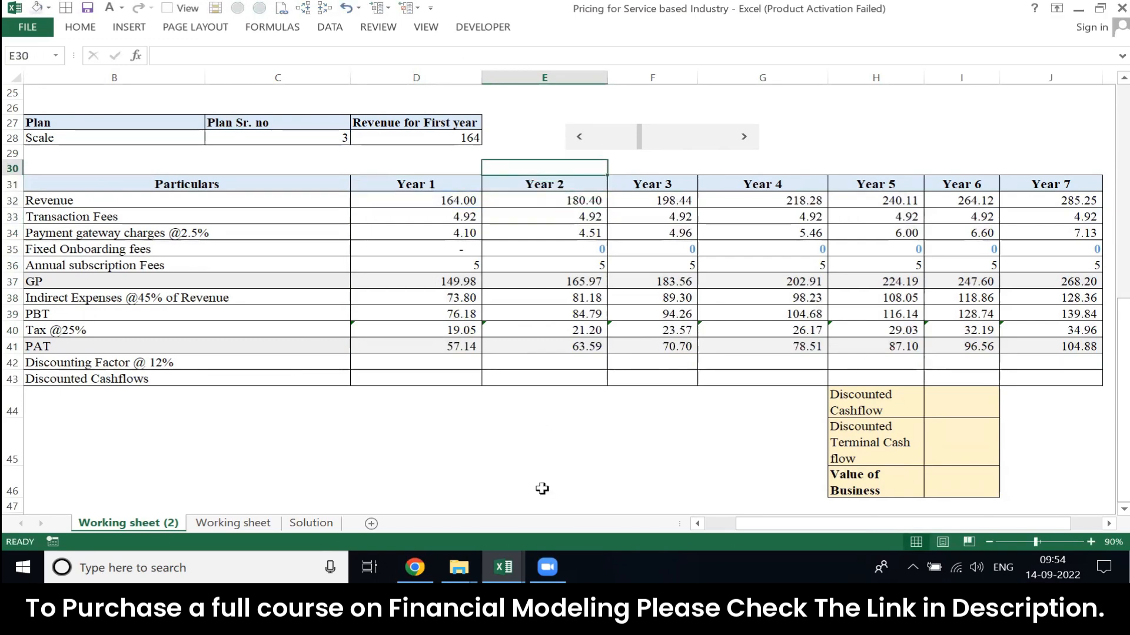
Step: Inspect the CHOOSE formula for the Year 2 transaction fee in E33
key(Down)
key(Down)
key(Down)
key(F2)
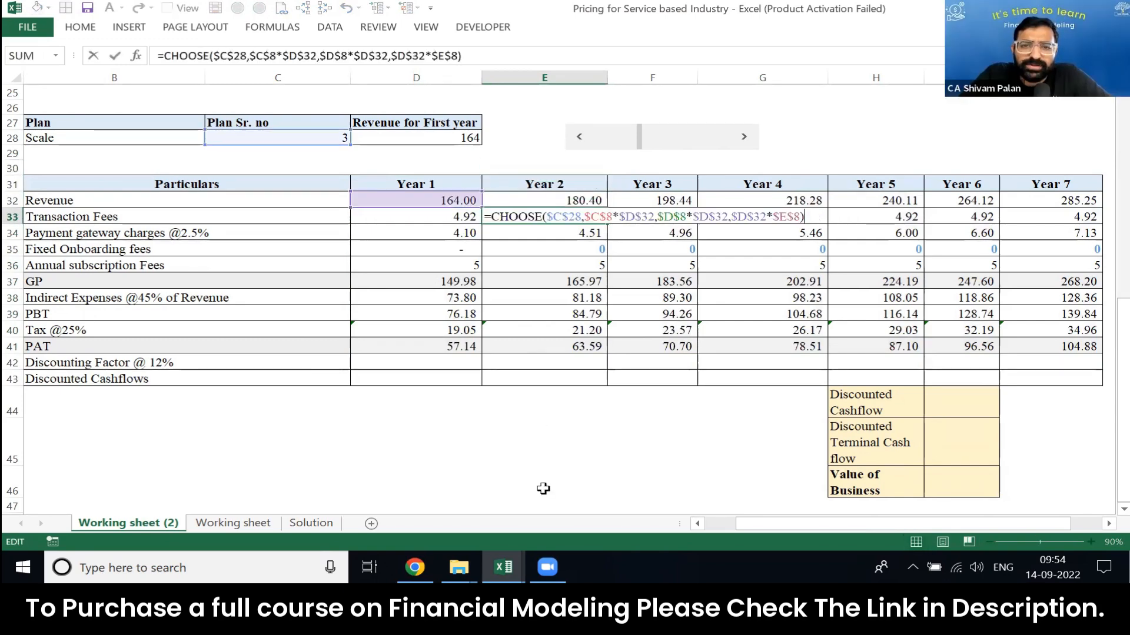
key(Escape)
key(F2)
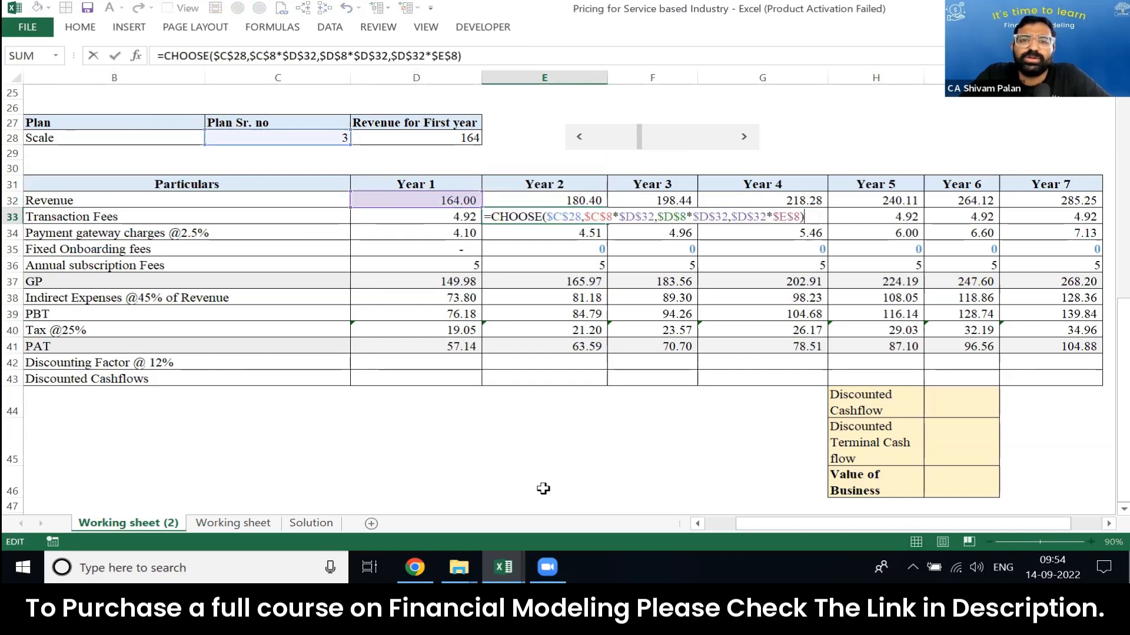
key(Escape)
Step: Make the revenue reference D32 relative in the first plan option of the CHOOSE formula in D33
key(Left)
key(F2)
key(Left)
key(Left)
key(Left)
key(Left)
key(Left)
key(Left)
key(Left)
key(Left)
key(Left)
key(Left)
key(Left)
key(Left)
key(Left)
key(Left)
key(Left)
key(Left)
key(Left)
key(Left)
key(Left)
key(Left)
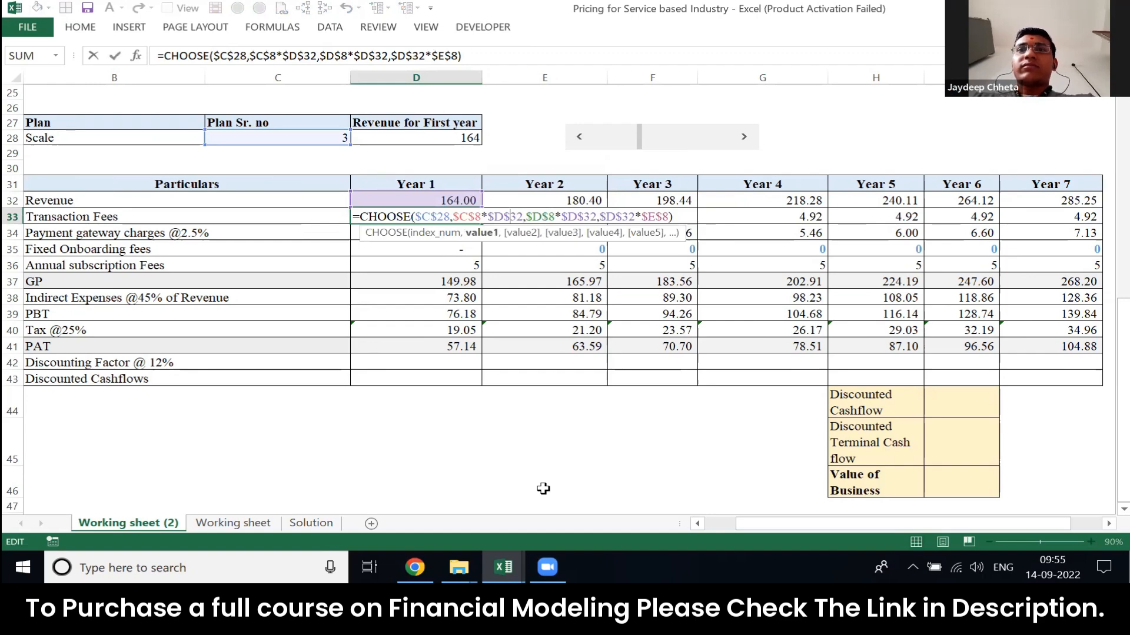
key(Left)
key(Left)
key(Left)
key(Left)
key(Right)
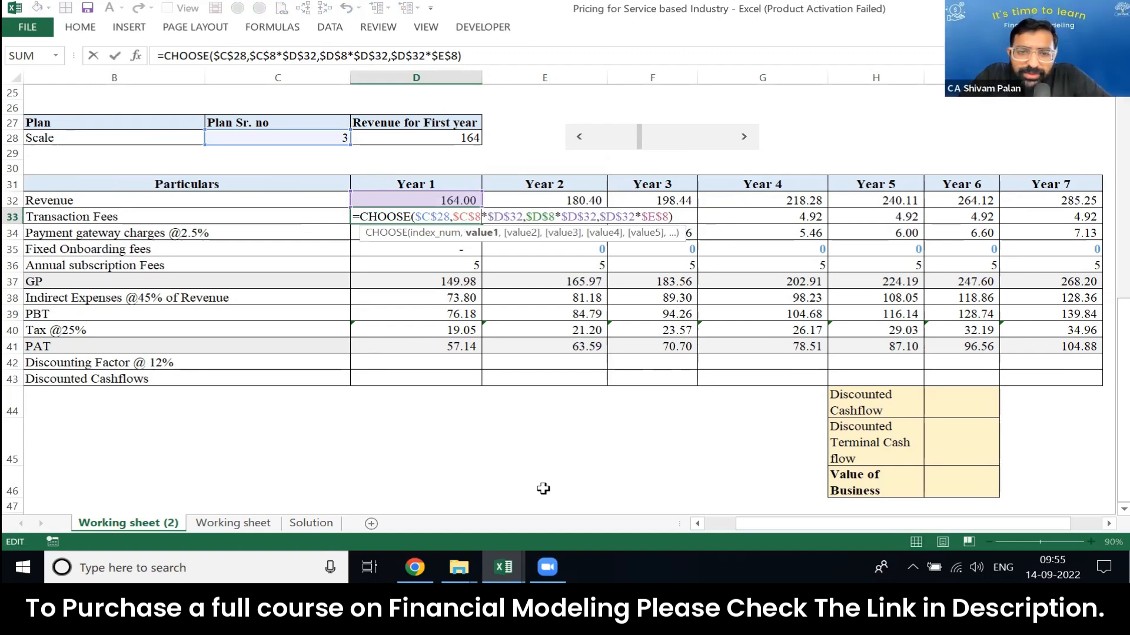
key(BackSpace)
key(Right)
key(Right)
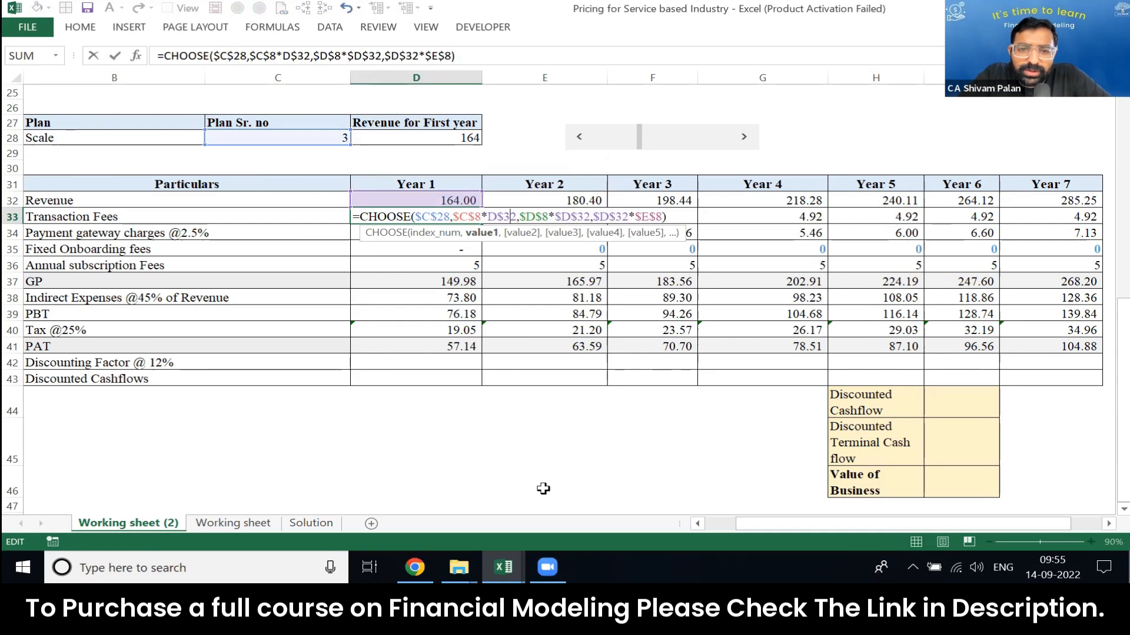
key(BackSpace)
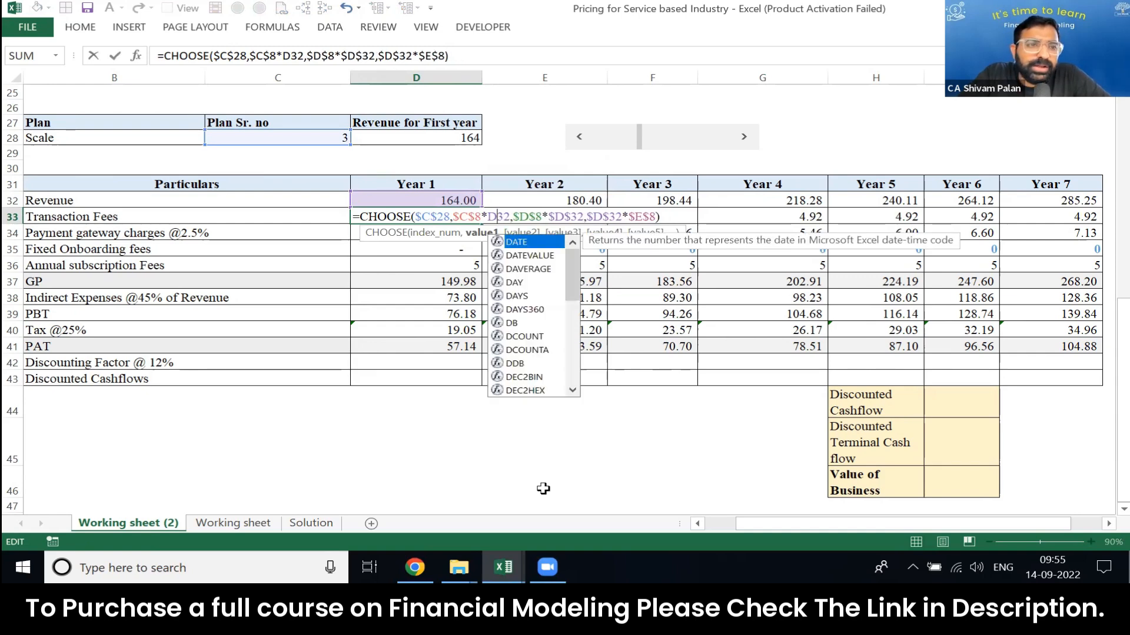
key(Escape)
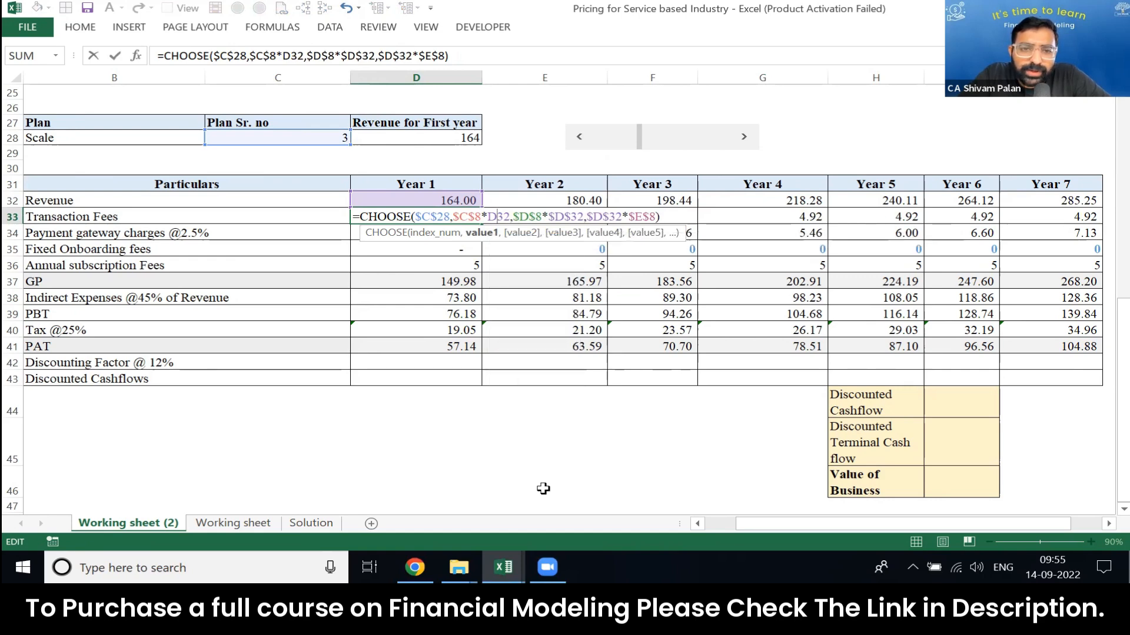
Step: Make the other two D32 references relative, completing D33 as =CHOOSE($C$28,$C$8*D32,$D$8*D32,D32*$E$8)
key(Right)
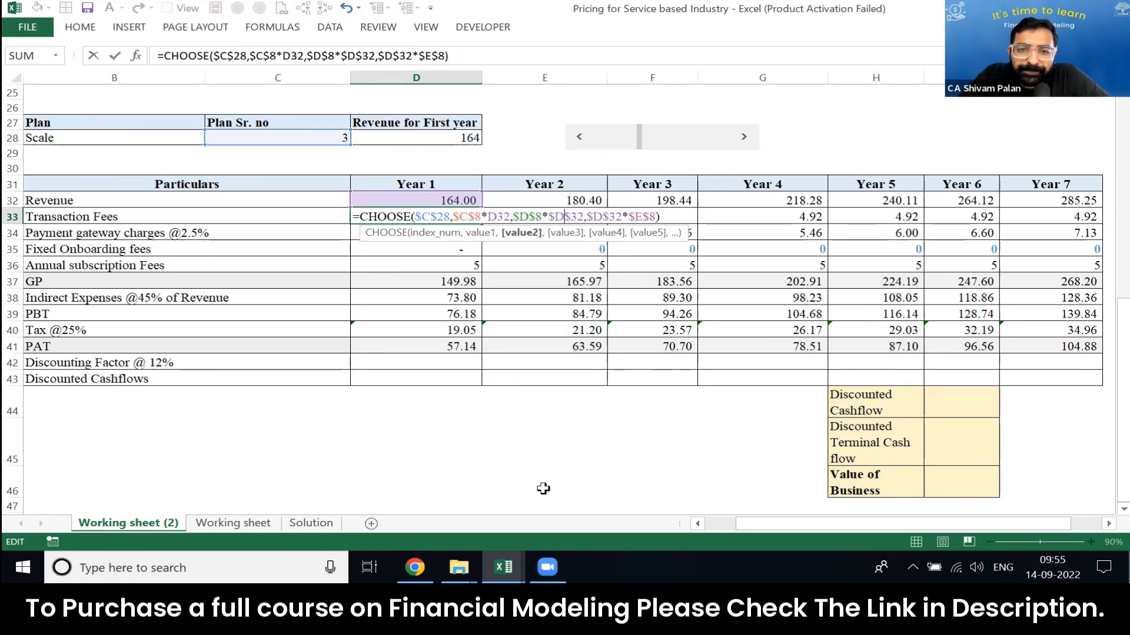
key(BackSpace)
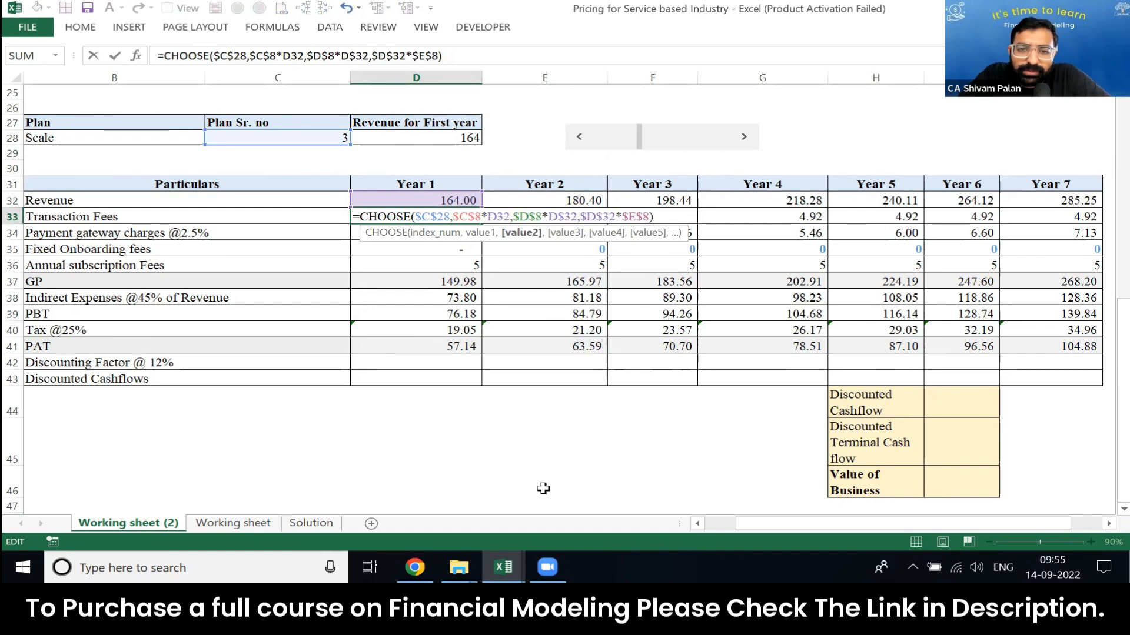
key(BackSpace)
key(Right)
key(Right)
key(Right)
key(Right)
key(Right)
key(Right)
key(BackSpace)
key(BackSpace)
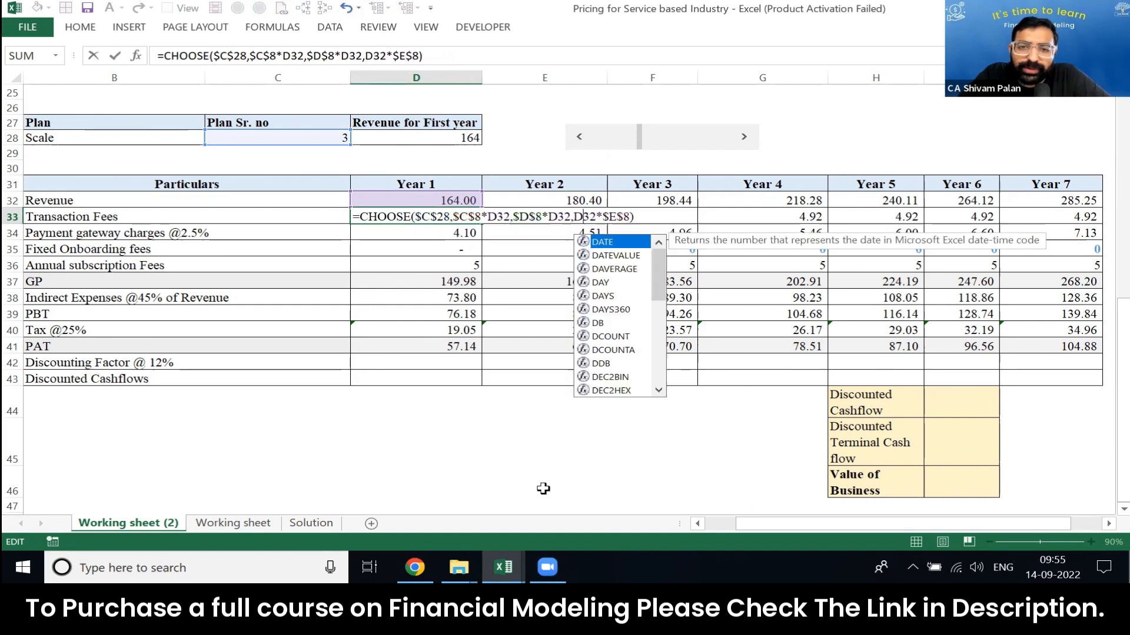
key(ctrl+Return)
Step: Copy the corrected transaction fee formula from D33 across Year 1 to Year 7
key(ctrl+shift+Right)
key(ctrl+c)
key(ctrl+v)
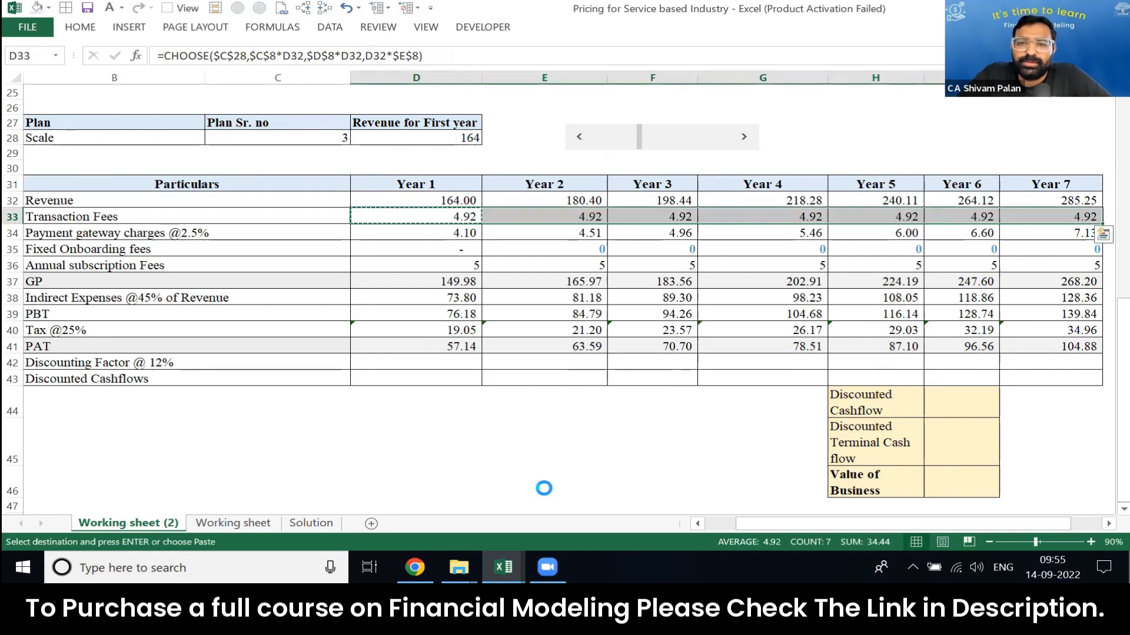
key(Escape)
Step: Enter the transaction-fee-to-revenue check formula =D33/D32 in D30
key(Right)
key(Left)
key(Up)
key(Up)
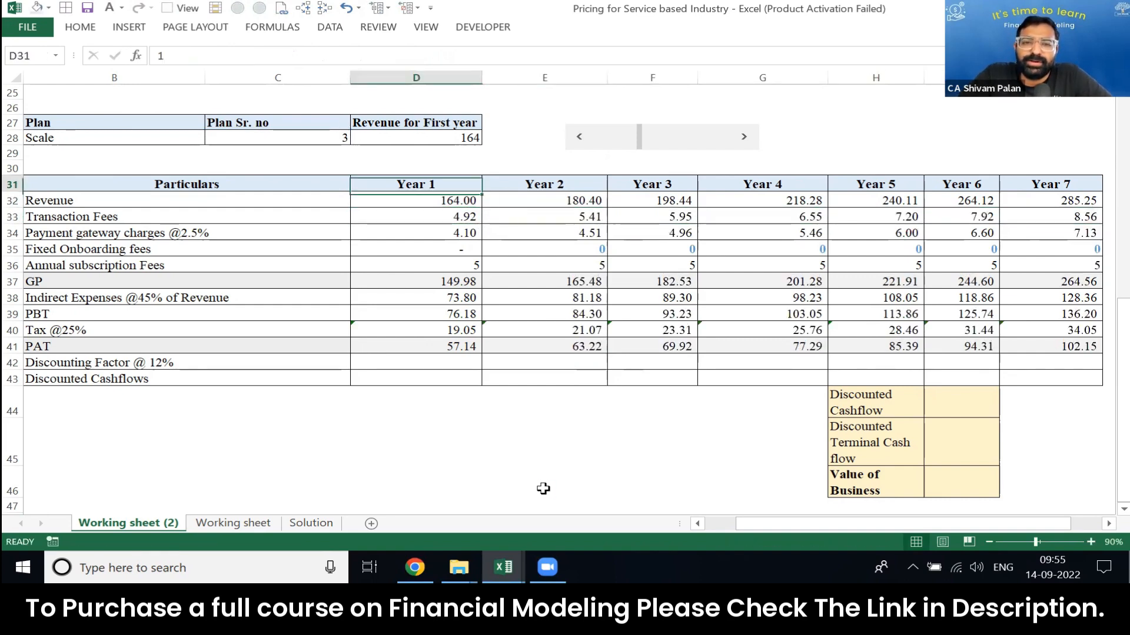
key(Up)
text(=)
key(Down)
key(Down)
key(Down)
text(/)
key(Up)
key(Up)
key(Down)
key(Return)
Step: Copy the ratio check from D30 across row 30 through Year 7
key(Up)
key(ctrl+c)
key(shift+Right)
key(shift+Right)
key(shift+Right)
key(shift+Right)
key(shift+Right)
key(shift+Right)
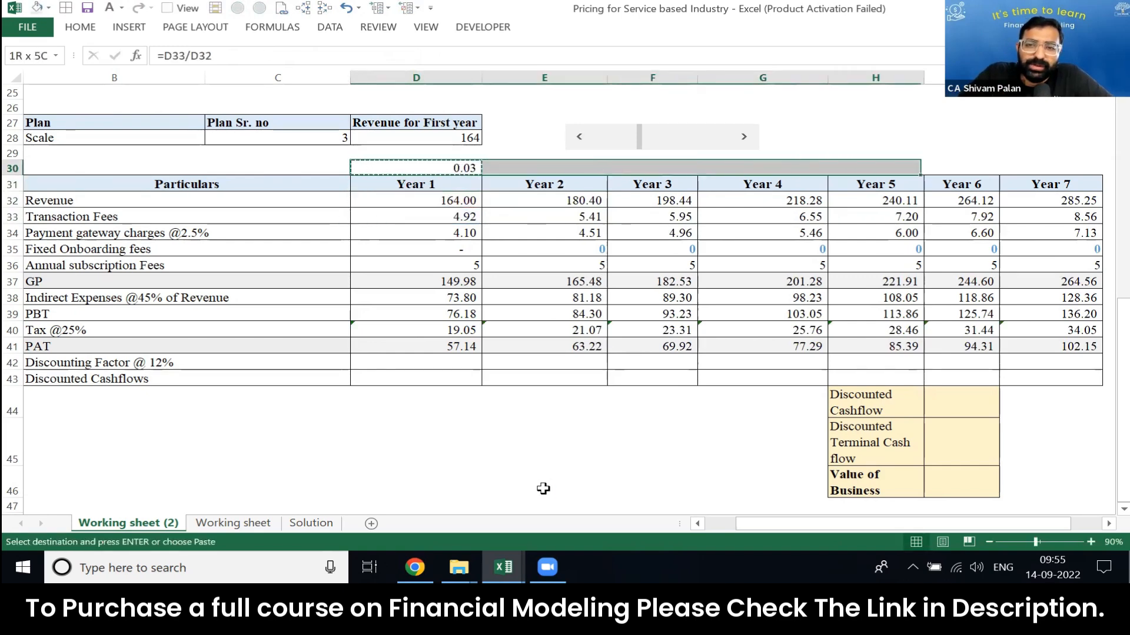
key(Return)
key(Right)
key(Right)
key(Right)
key(Right)
key(Right)
key(Right)
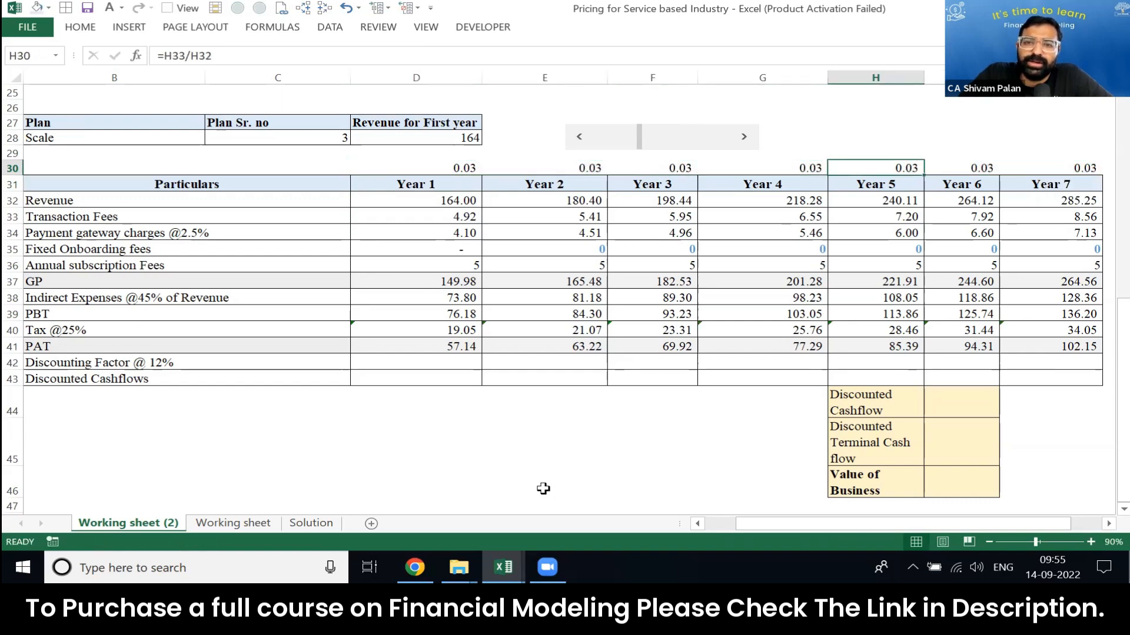
Step: Raise the first-year revenue to 267 with the scroll bar to test the fee ratios
key(Left)
key(Left)
key(Left)
key(Left)
key(Home)
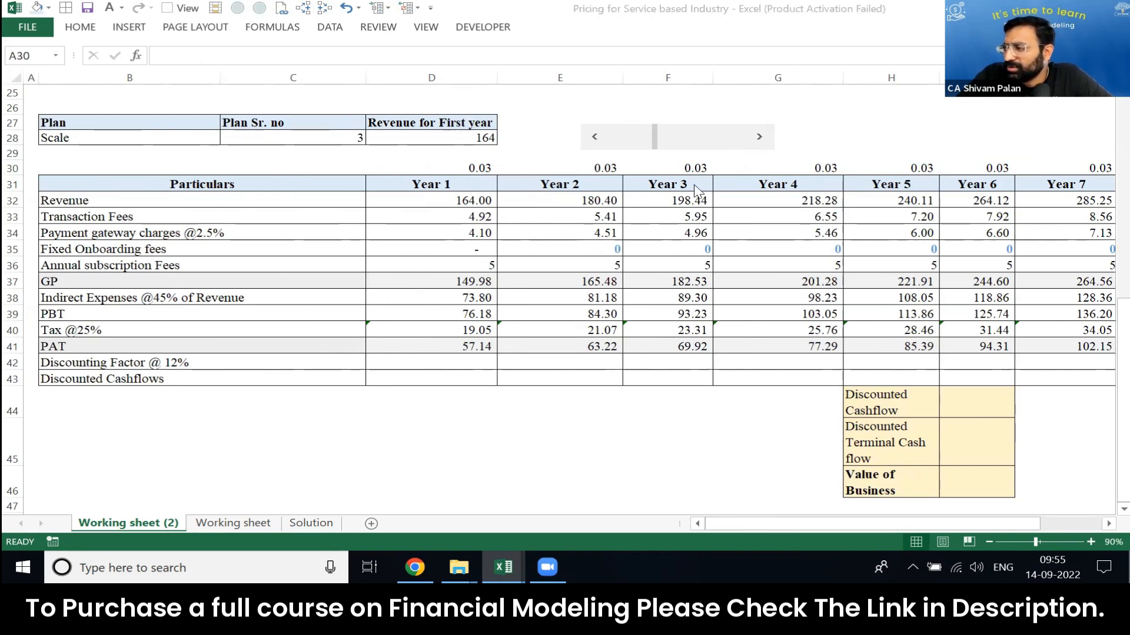
click(658, 140)
drag(658, 139, 685, 139)
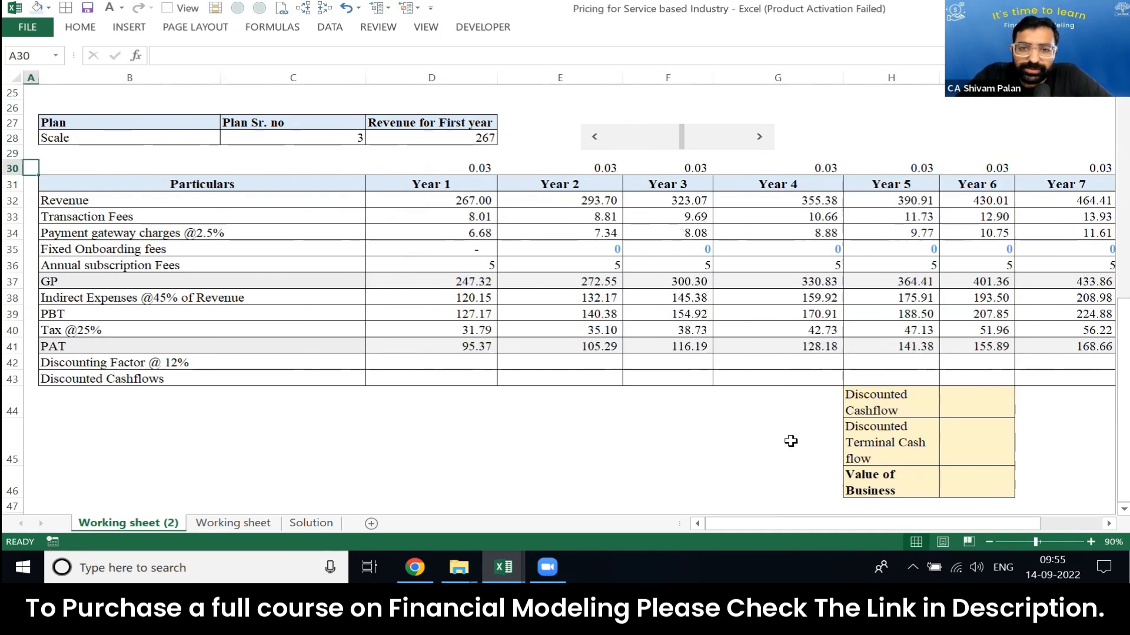
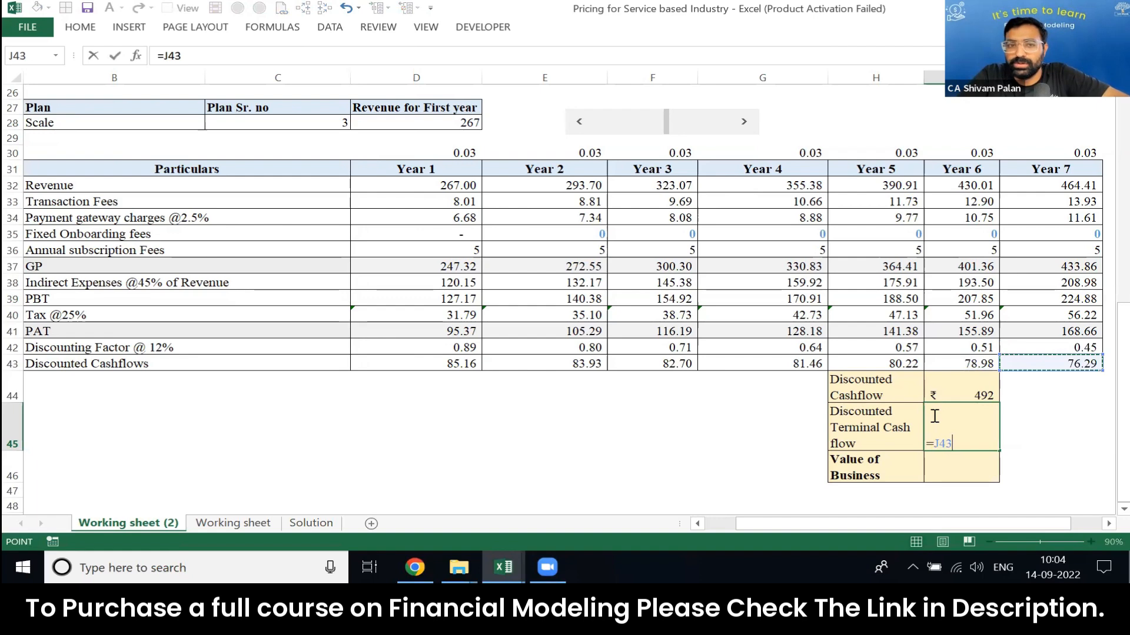
Step: Abandon the pending entry in I45 and review the Year 7 formulas for PAT, discounting factor and discounted cash flow
key(Escape)
key(Up)
key(Up)
key(Up)
key(Up)
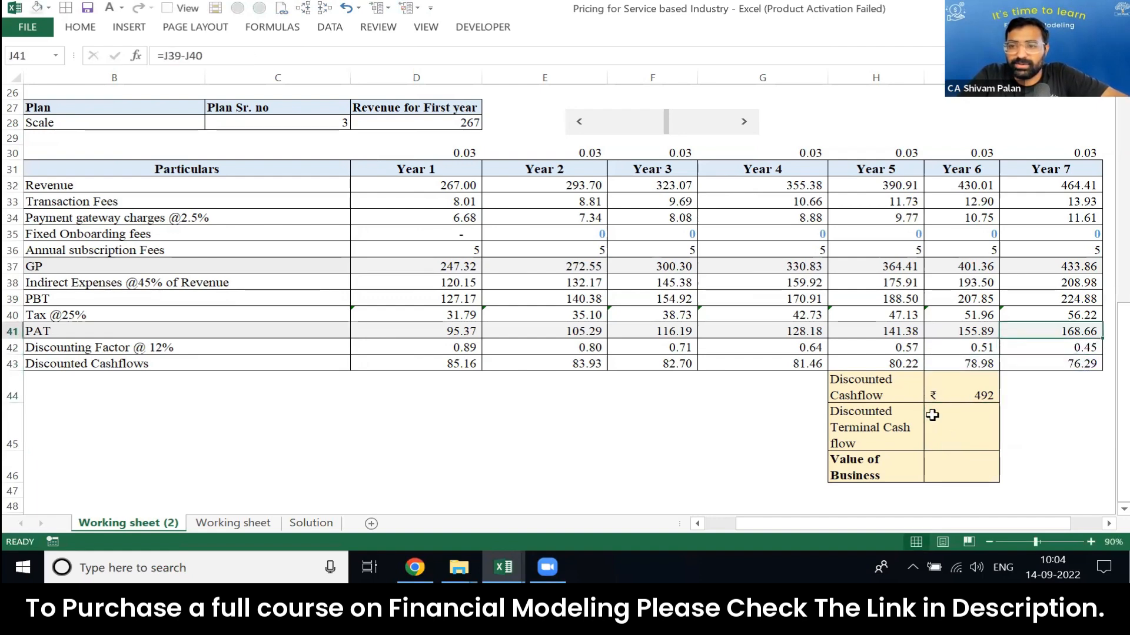
key(F2)
key(Return)
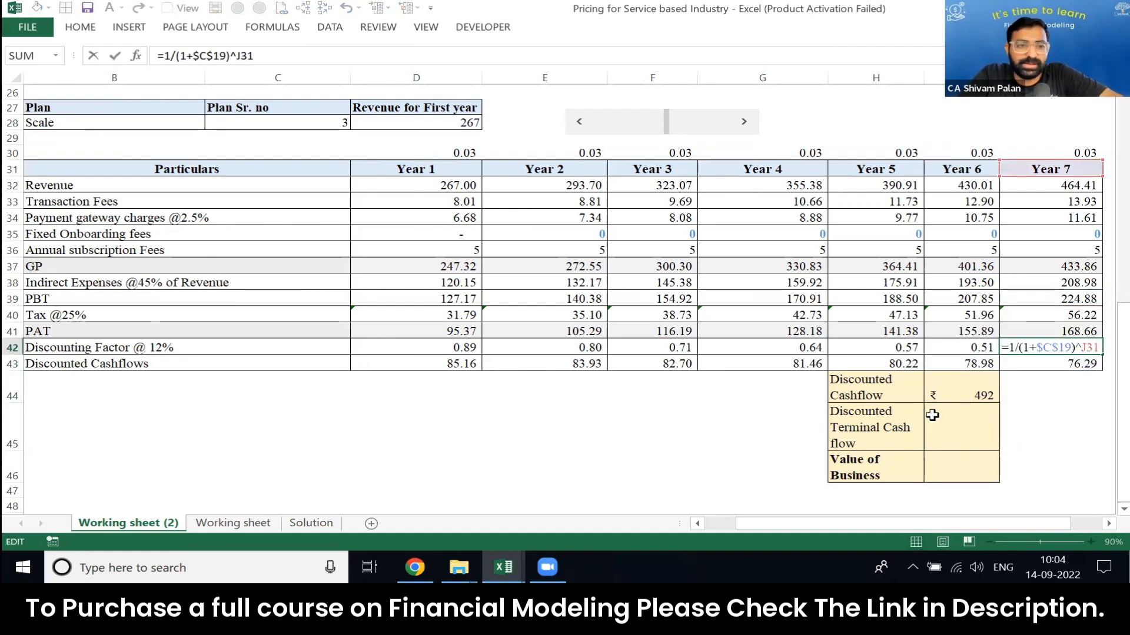
key(Down)
key(F2)
key(ctrl+Return)
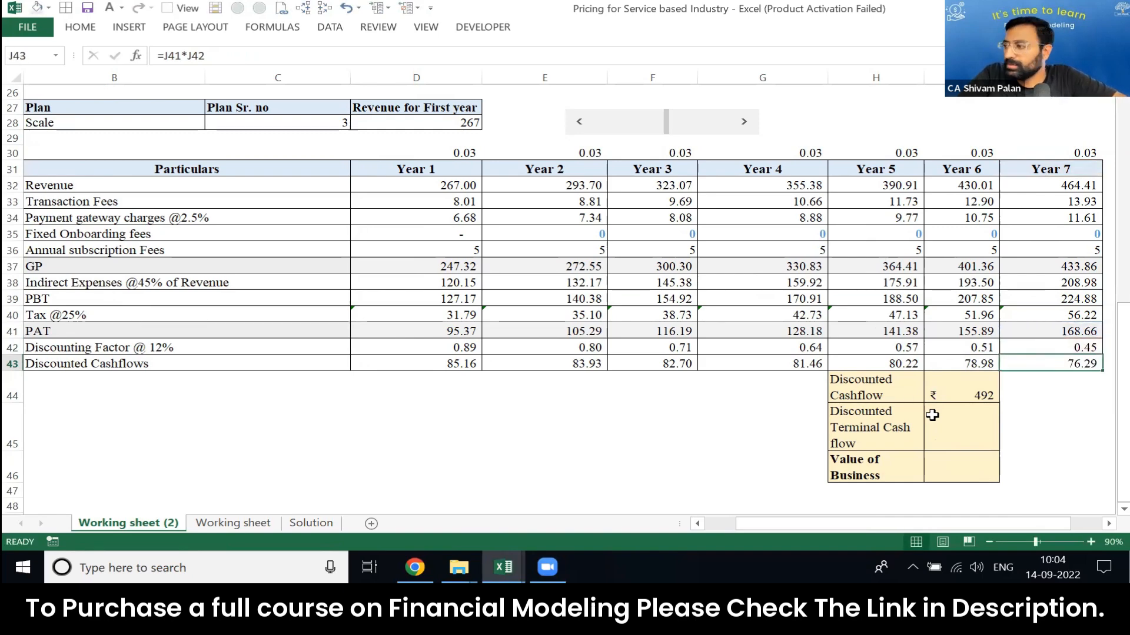
click(932, 415)
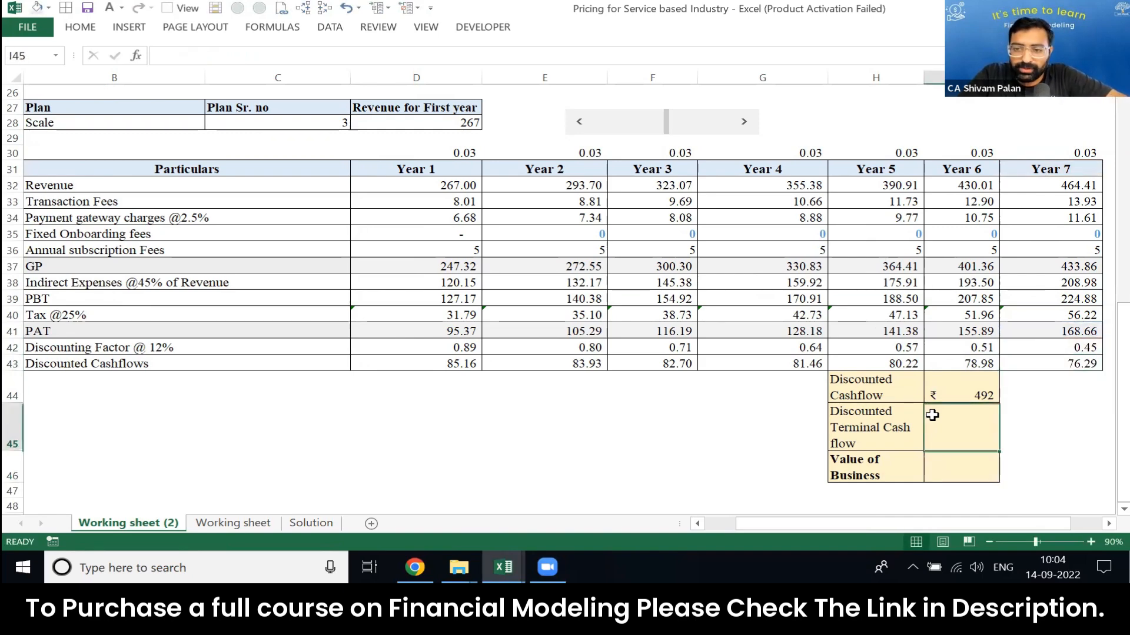
text(=()
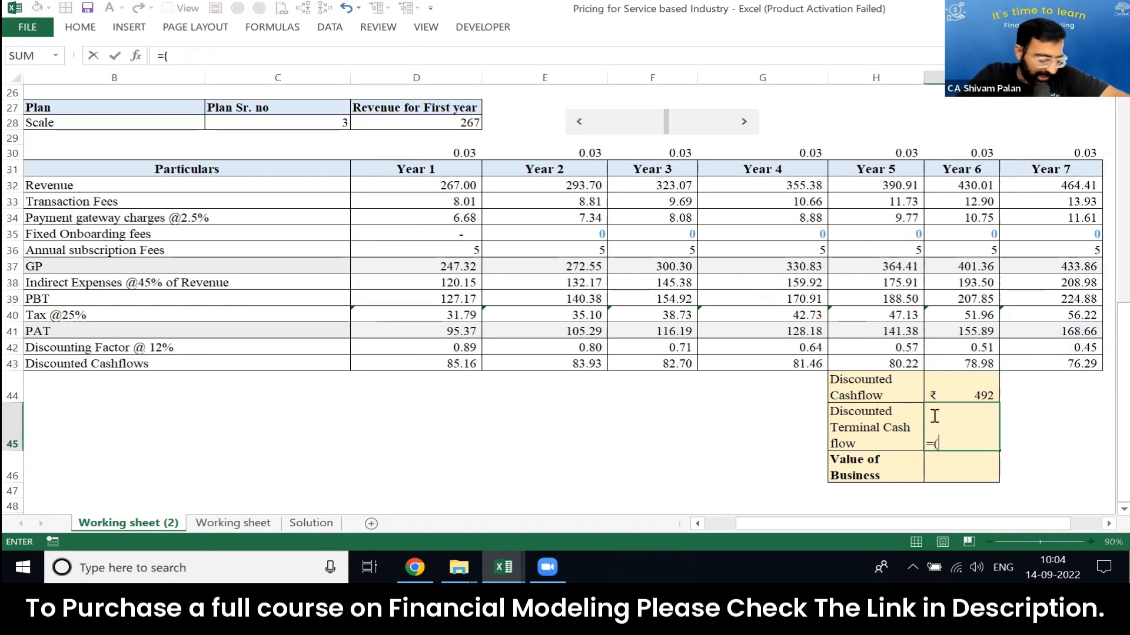
key(Up)
key(Up)
key(Right)
key(Escape)
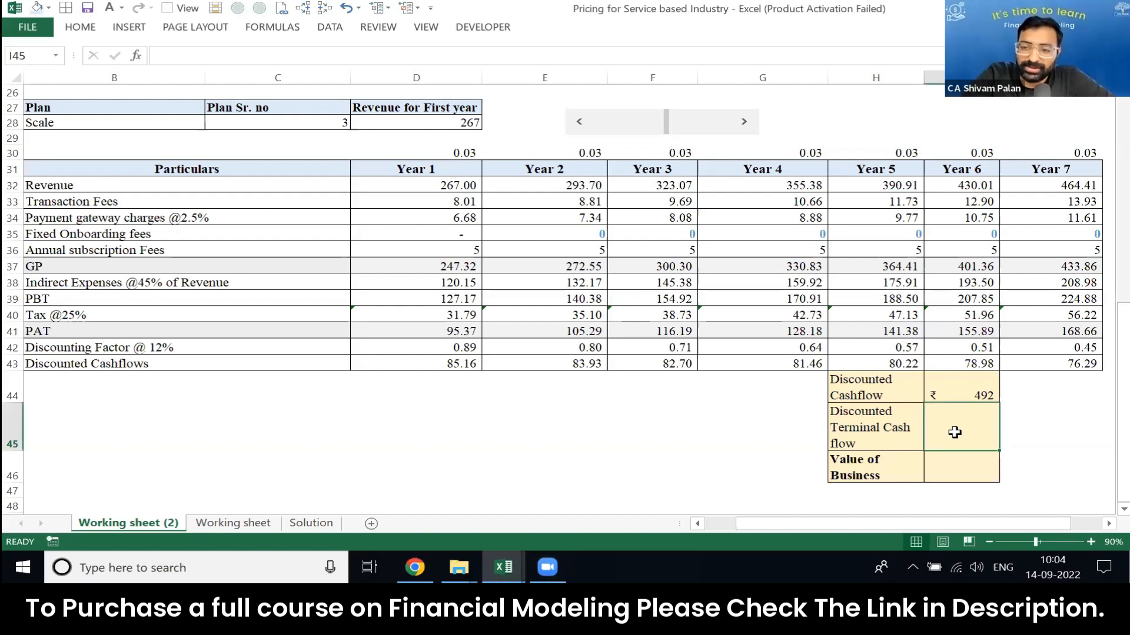
text(=)
key(Up)
key(Right)
key(Up)
key(Up)
key(Up)
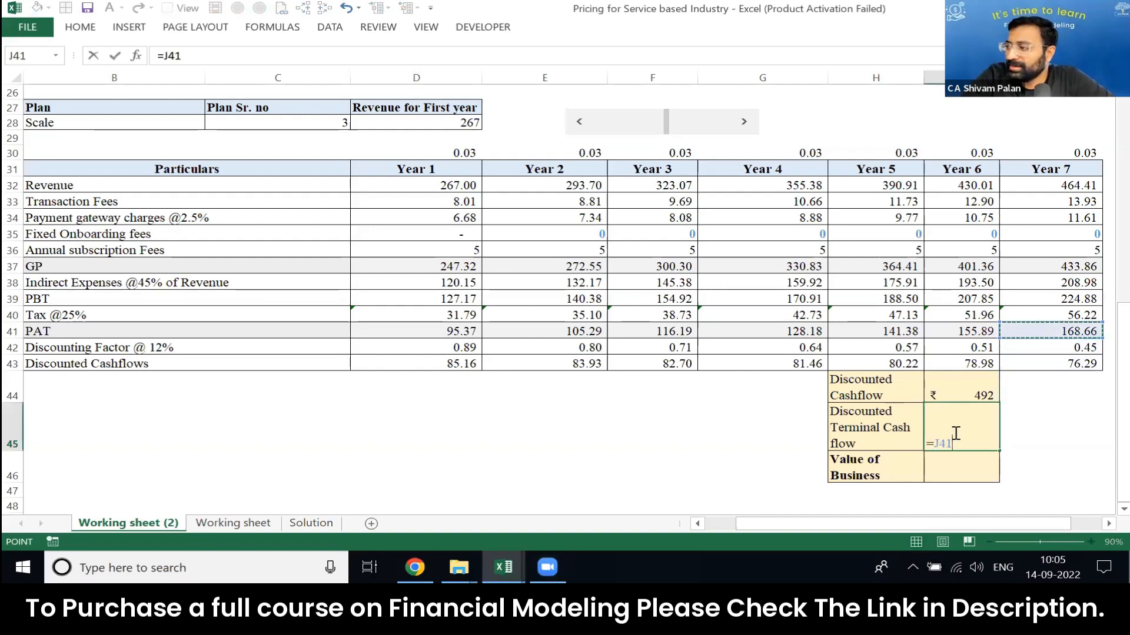
key(Escape)
Step: Begin the discounted terminal cash flow formula in I45 as =(J41/(C19-C16)), dividing Year 7 PAT by WACC minus stable growth
text(=()
key(Up)
key(Up)
key(Right)
key(Up)
key(Up)
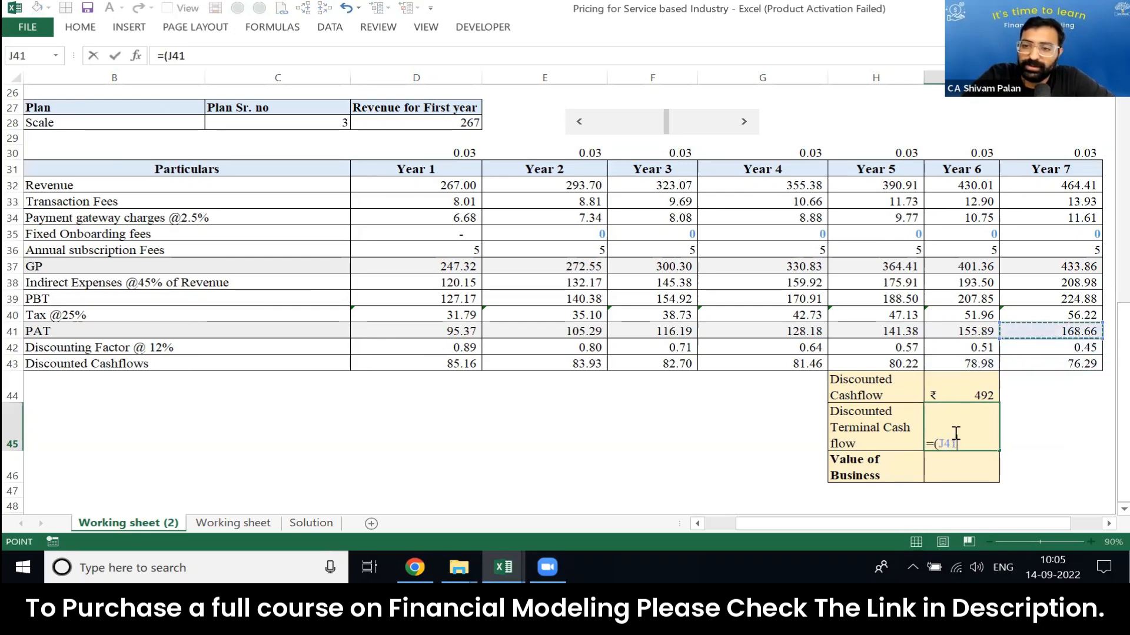
text(/)
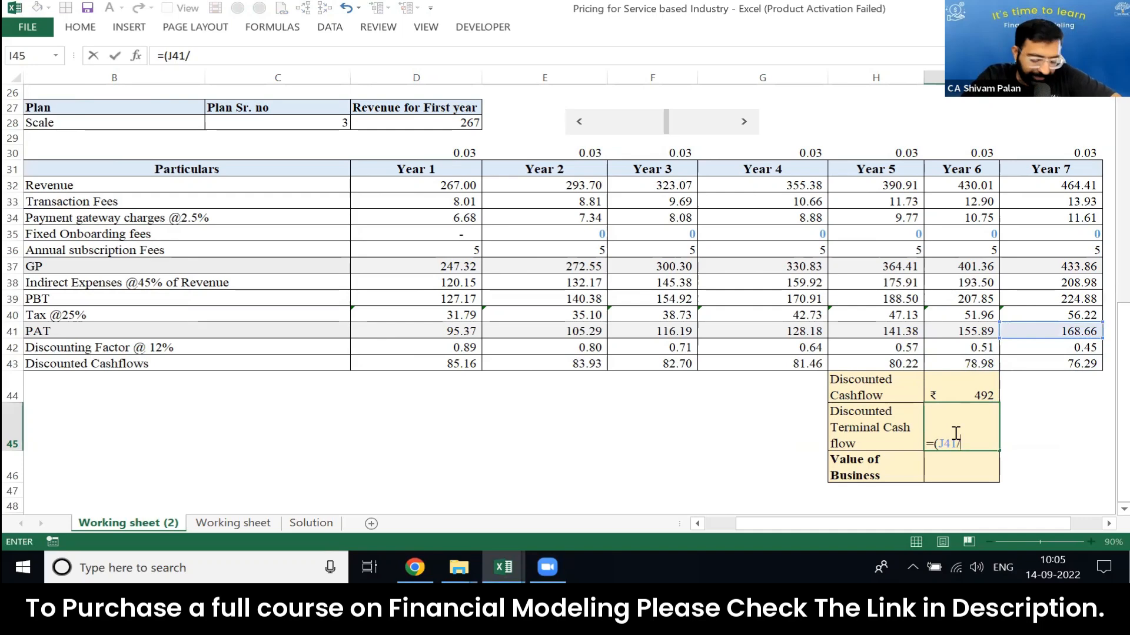
text(()
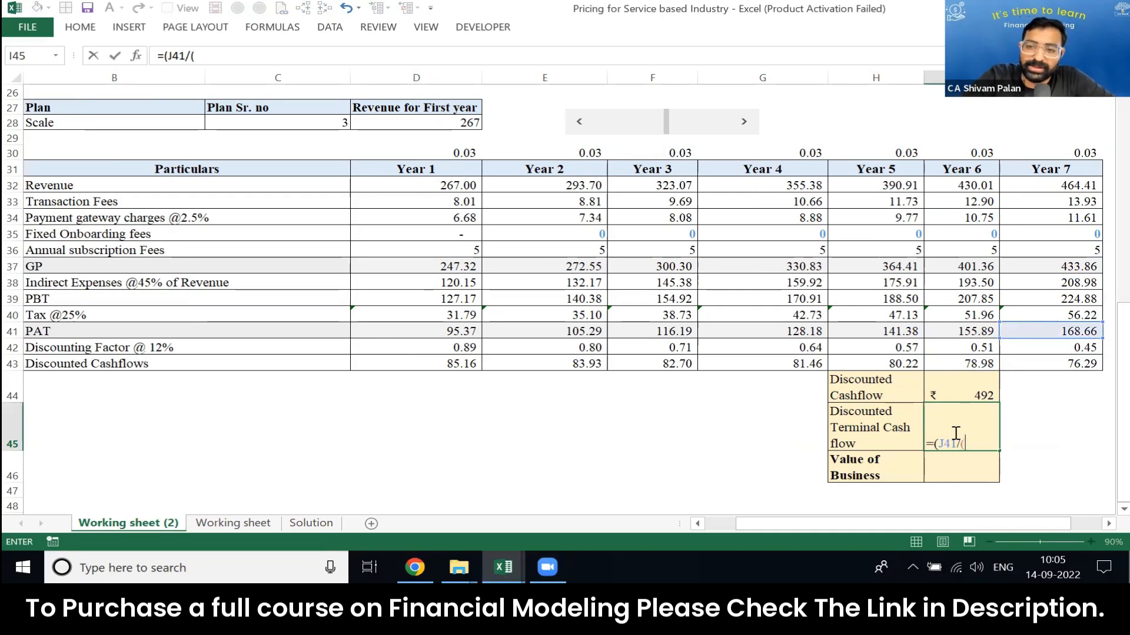
click(386, 167)
key(Up)
key(Up)
key(Up)
key(Up)
key(Up)
key(Up)
key(Up)
key(Up)
key(Up)
key(Up)
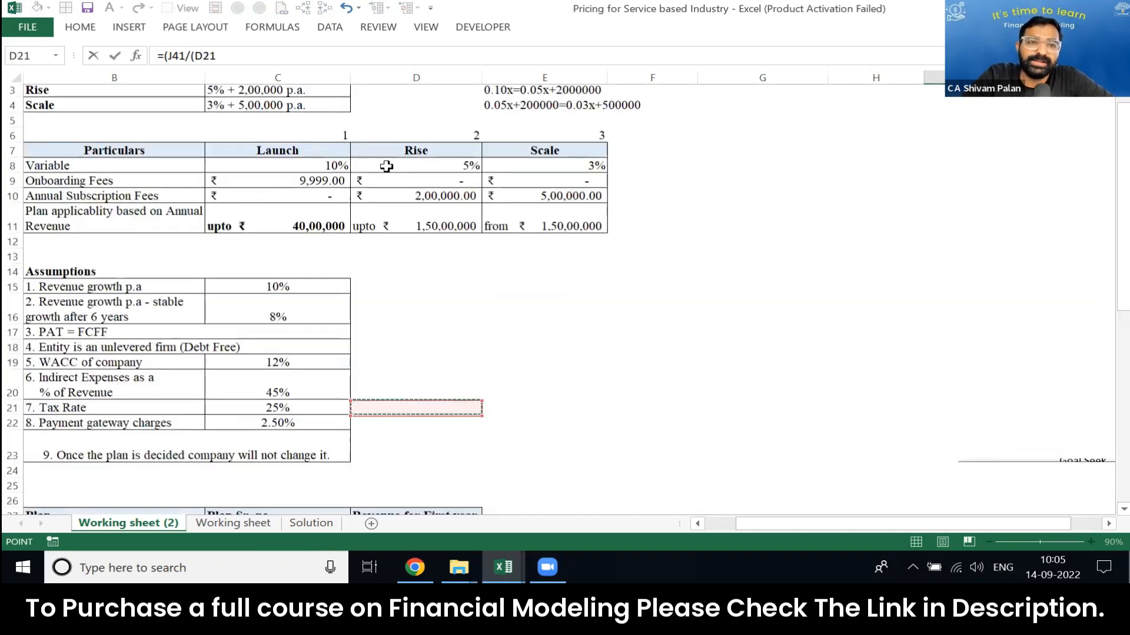
key(Left)
key(Up)
key(Up)
text(-)
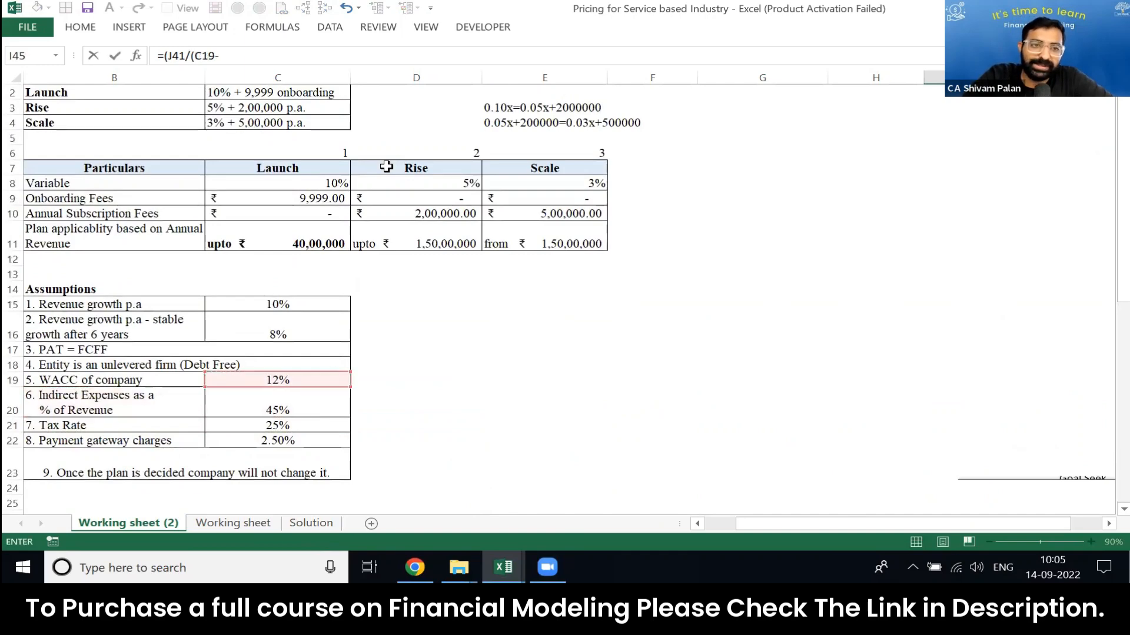
click(288, 326)
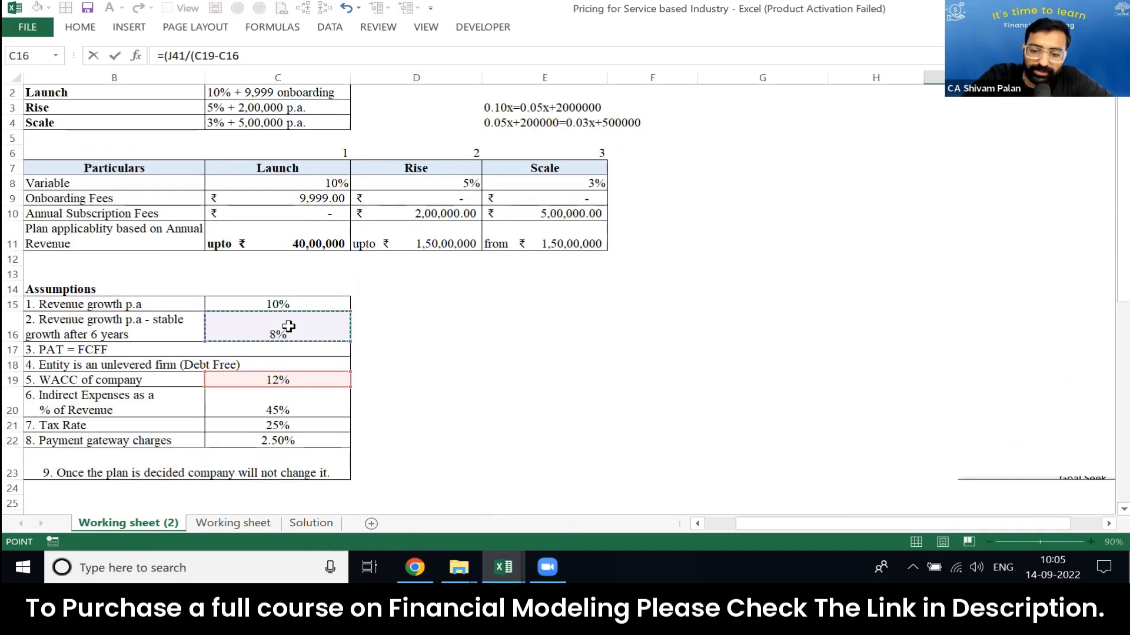
text())*)
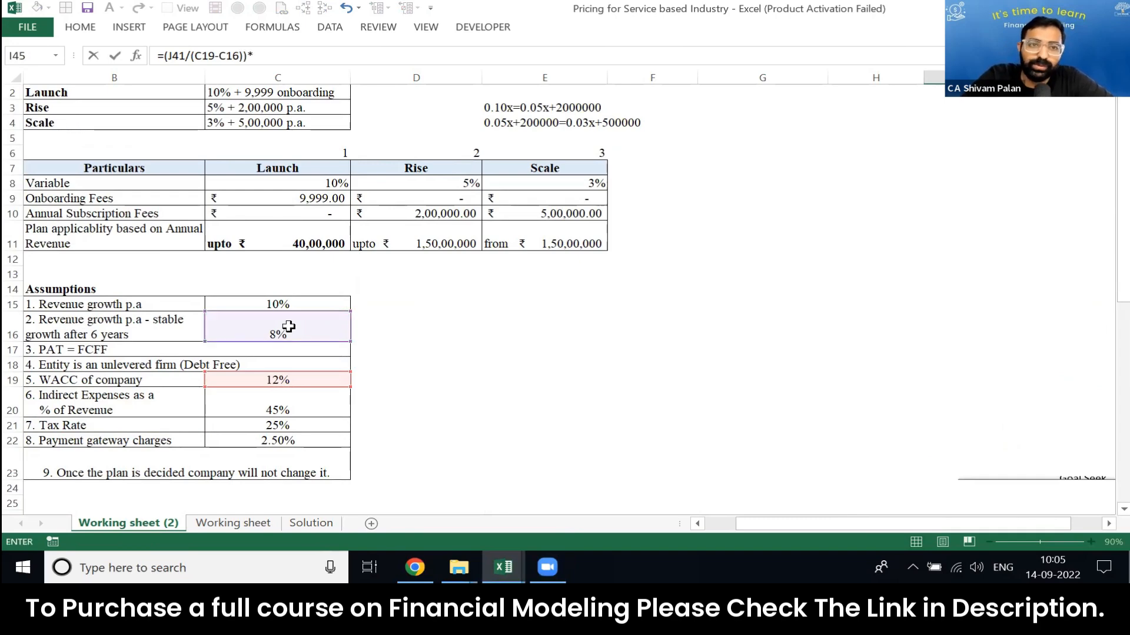
Step: Complete the I45 formula by multiplying the terminal value by the Year 6 discounting factor in I42
scroll(289, 327, down, 15)
scroll(288, 326, up, 5)
scroll(288, 326, up, 5)
click(935, 462)
key(Down)
key(Down)
key(Down)
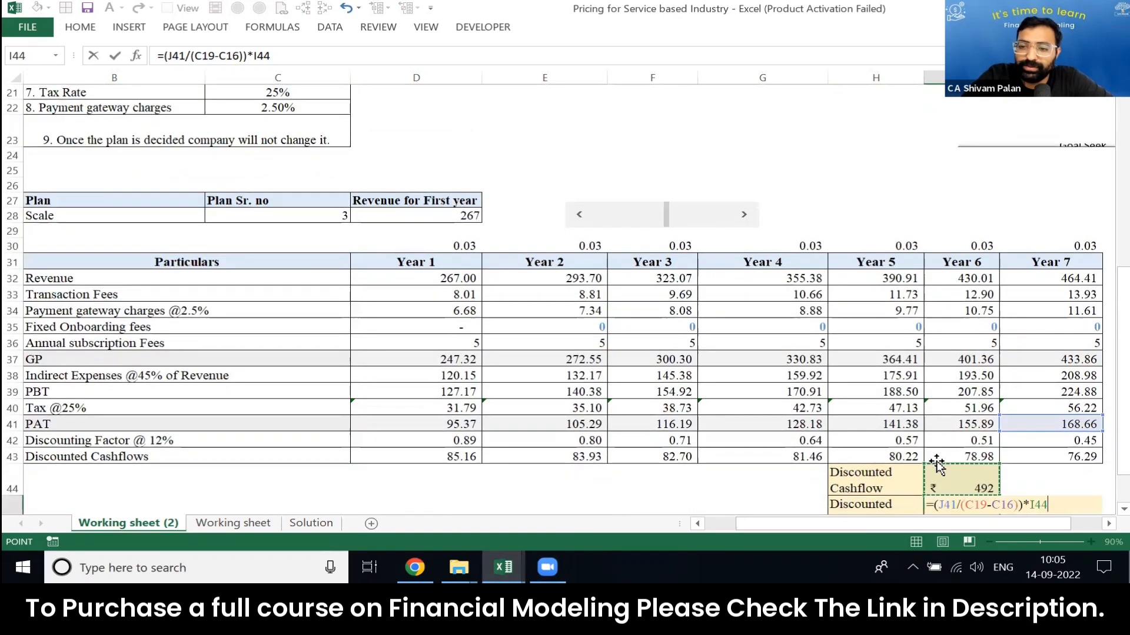
key(Return)
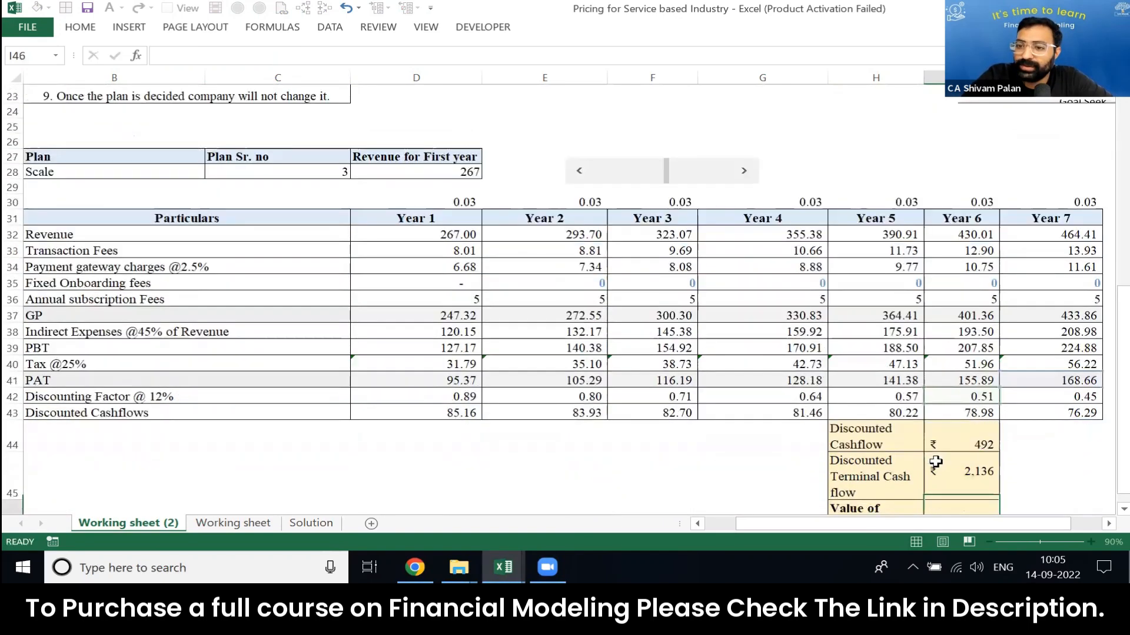
Step: Calculate the Value of Business in I46 with =SUM(I44:I45)
text(=sum)
key(Tab)
key(Up)
key(shift+Up)
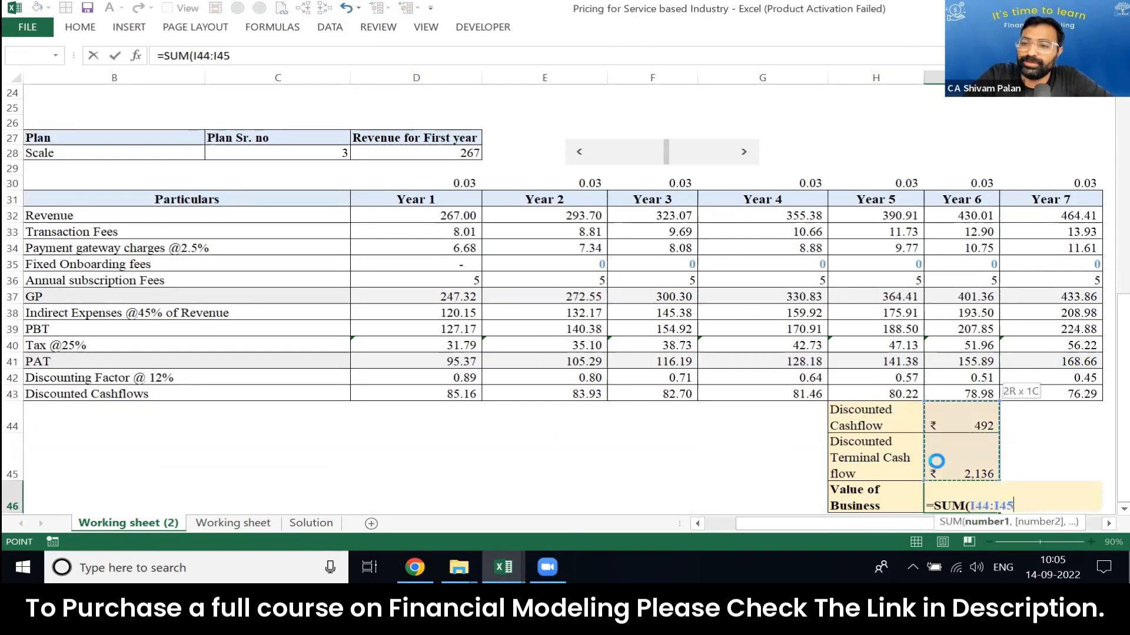
key(Return)
click(935, 461)
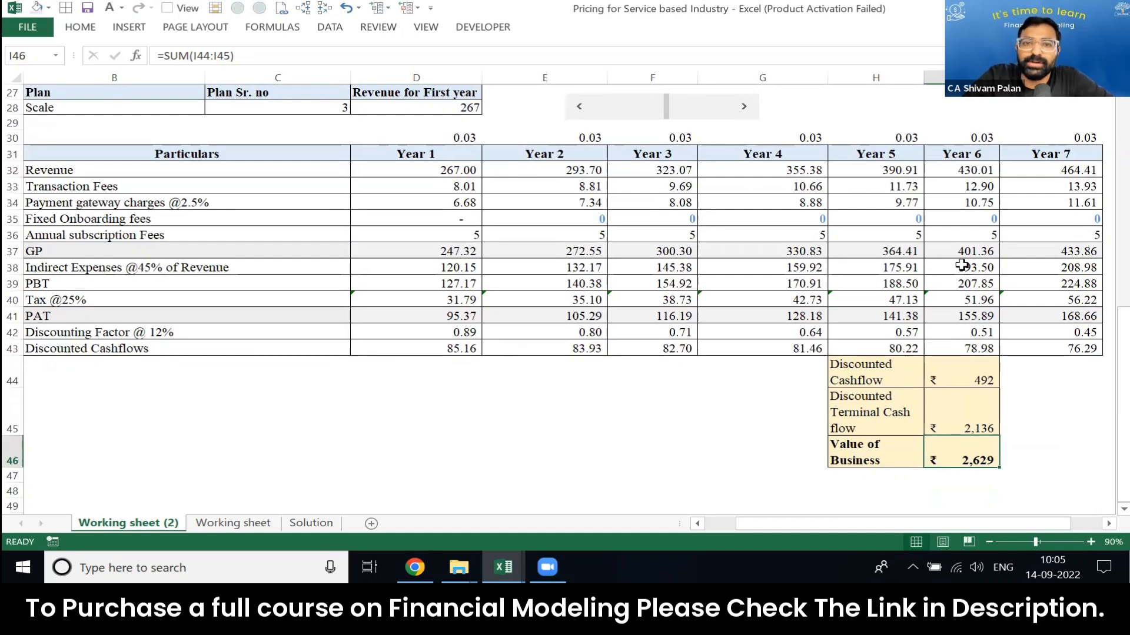
Step: Lower the first-year revenue to 148 with the scroll bar to test the valuation
drag(665, 107, 637, 125)
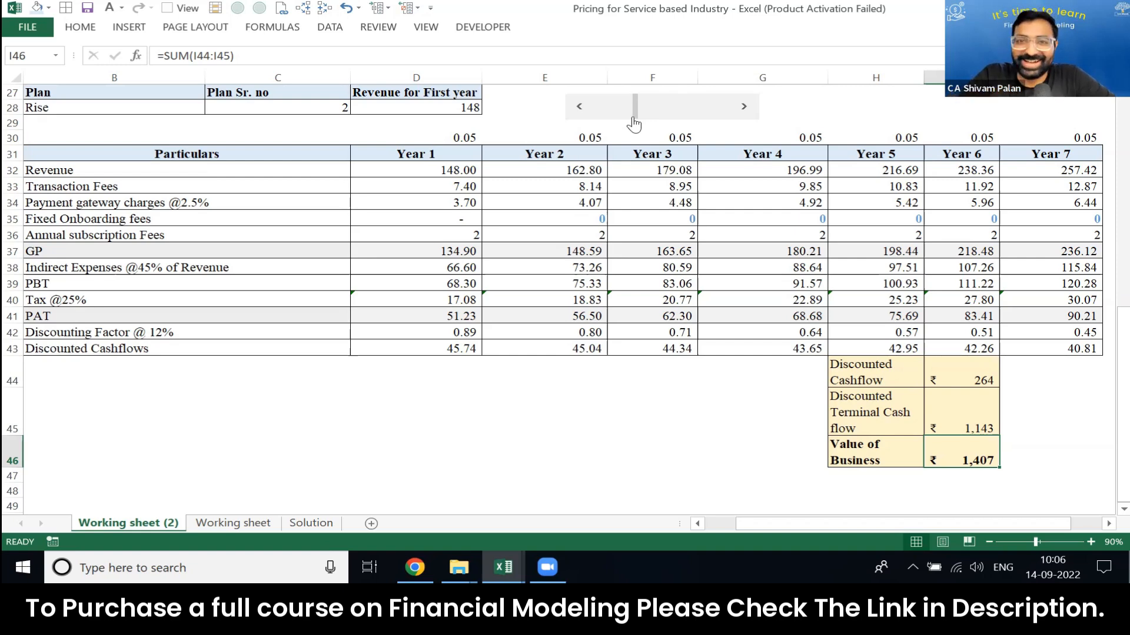
Step: Set up Goal Seek with the Value of Business cell I46 as the set cell and a target value of 500
click(330, 27)
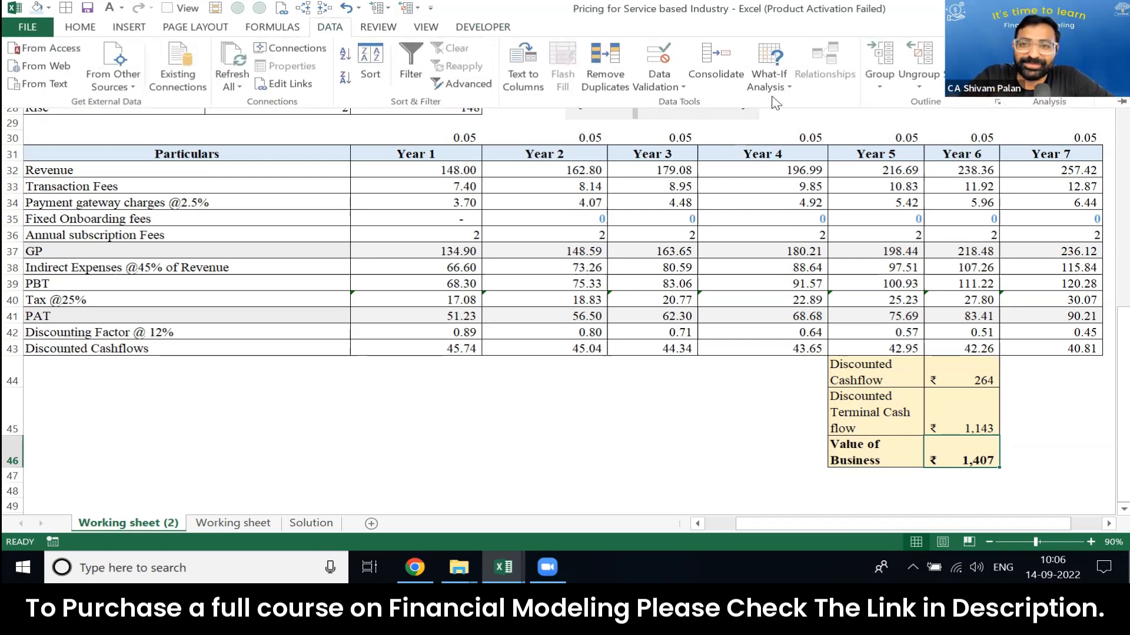
click(769, 76)
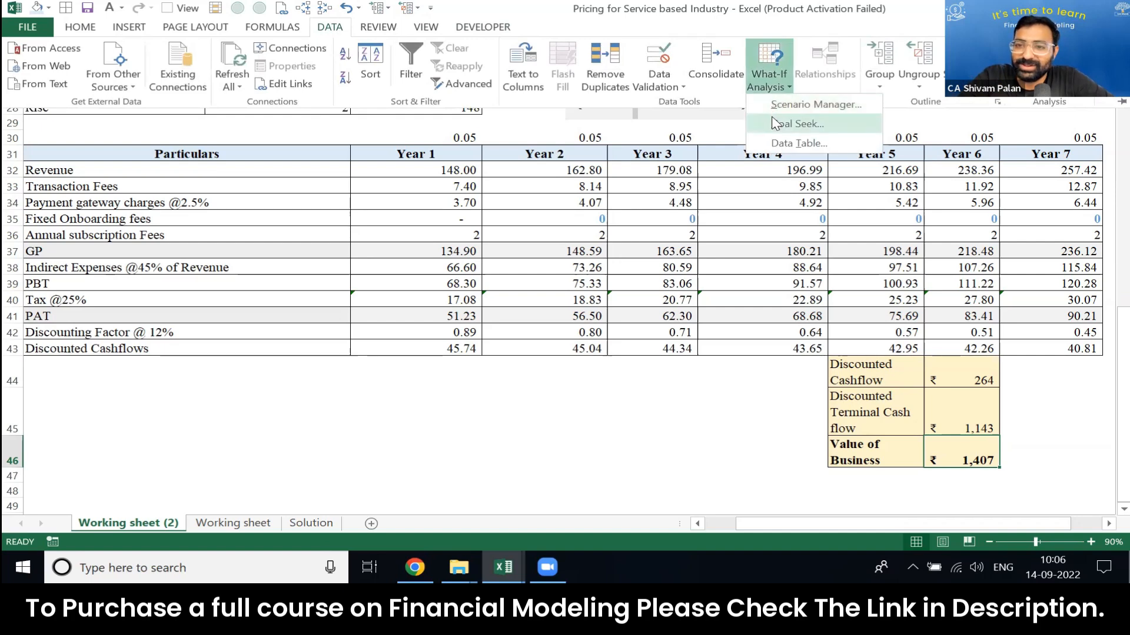
click(776, 124)
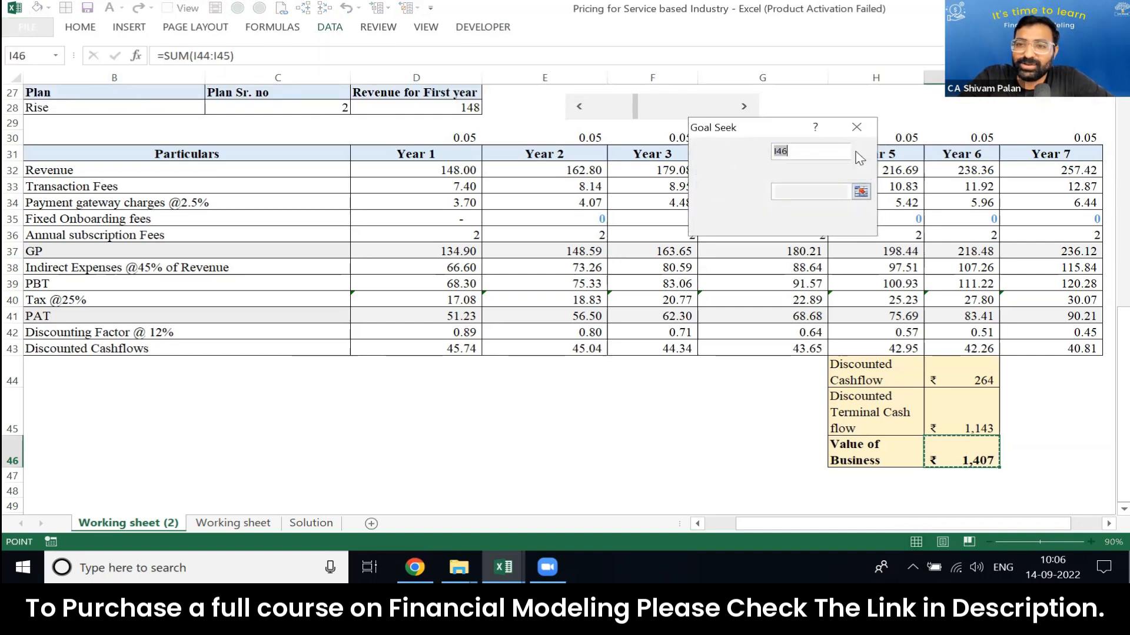
click(861, 152)
click(953, 455)
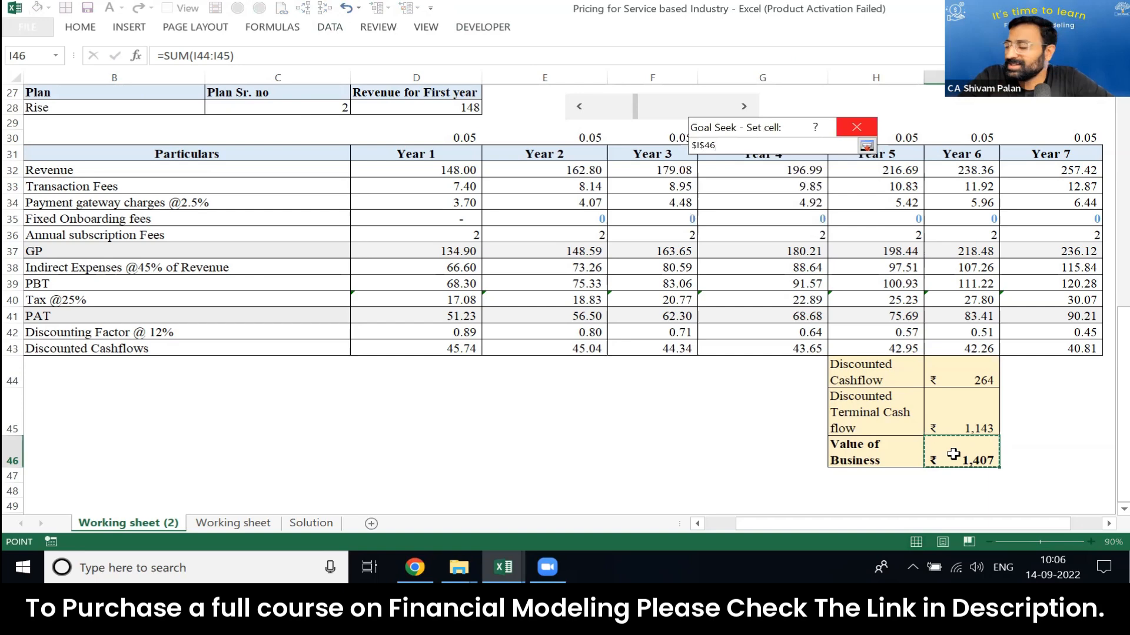
click(867, 145)
click(806, 170)
text(500)
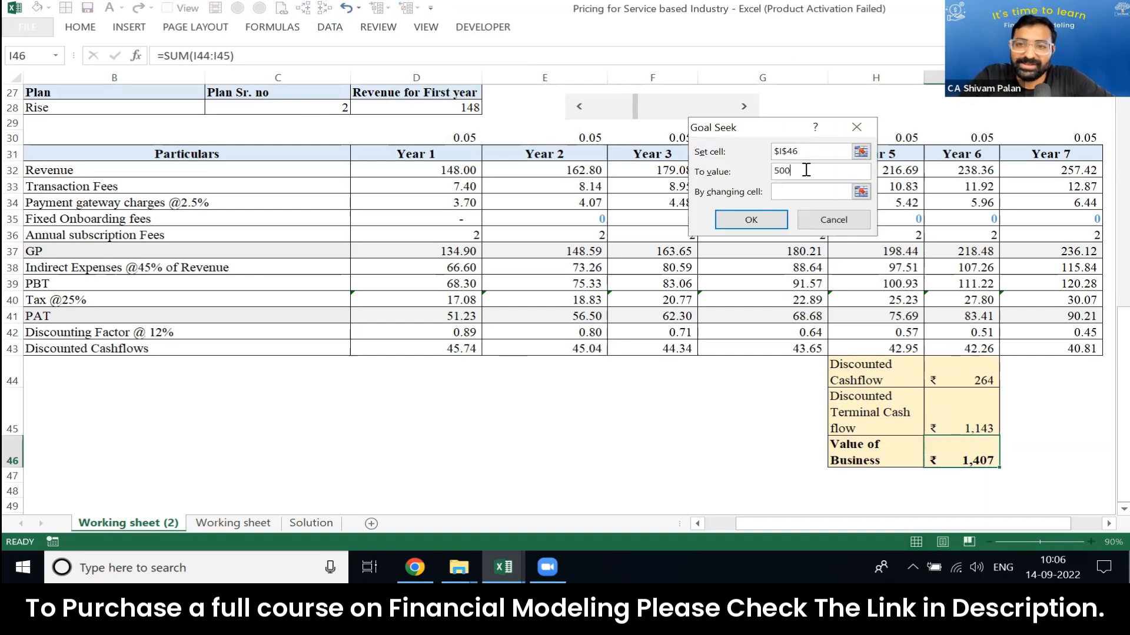
Step: Choose first-year revenue cell D28 as the changing cell, run Goal Seek and keep its solution
click(861, 192)
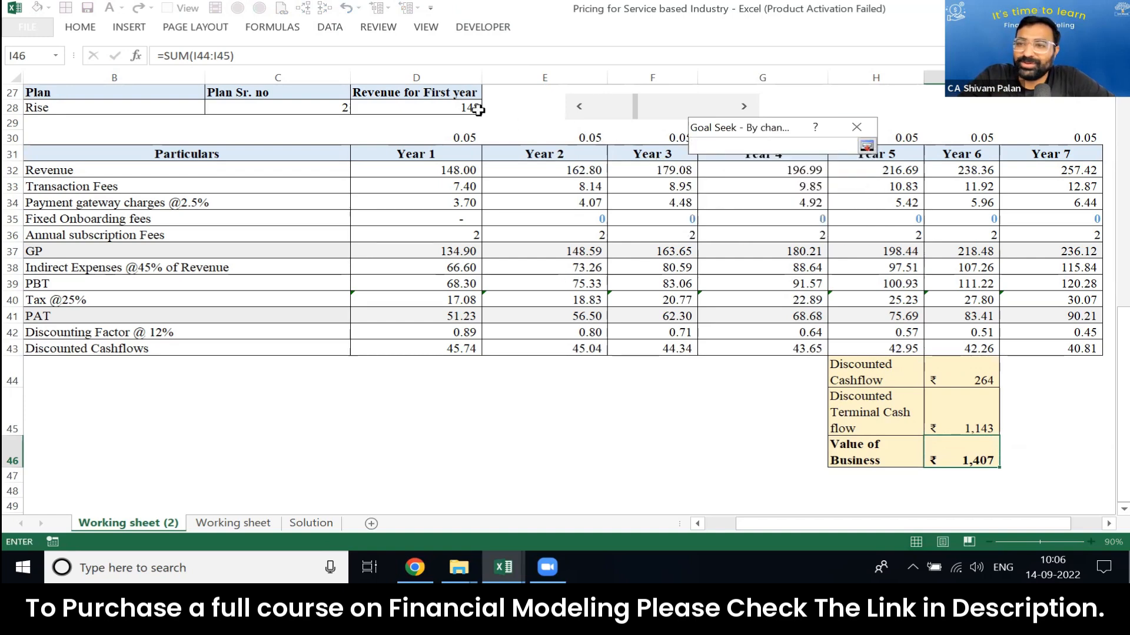
click(435, 103)
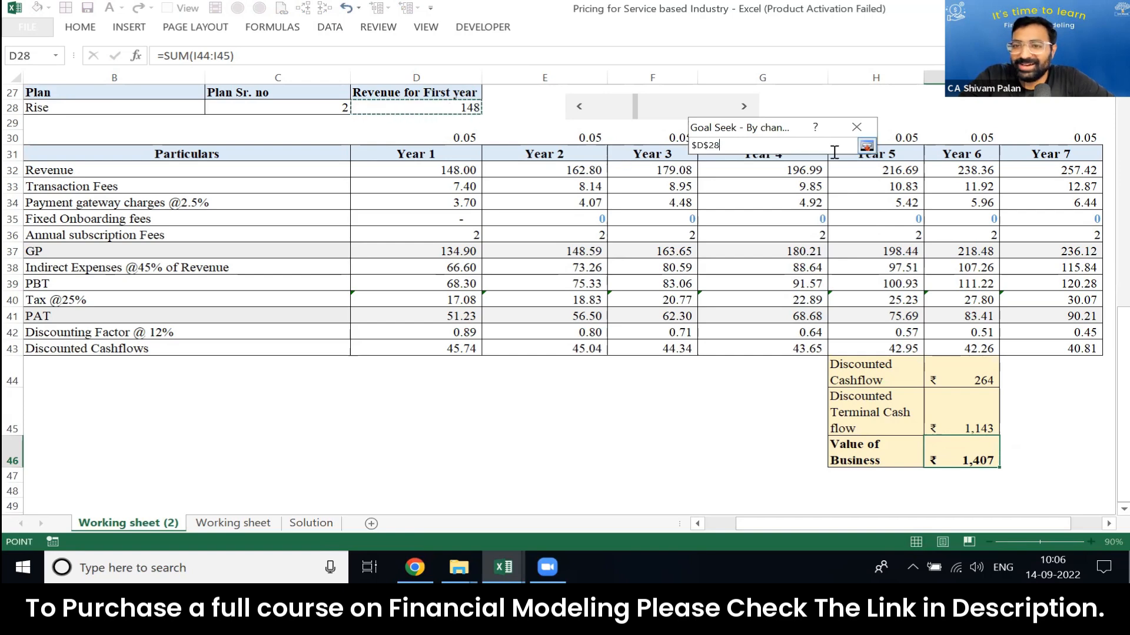
click(866, 146)
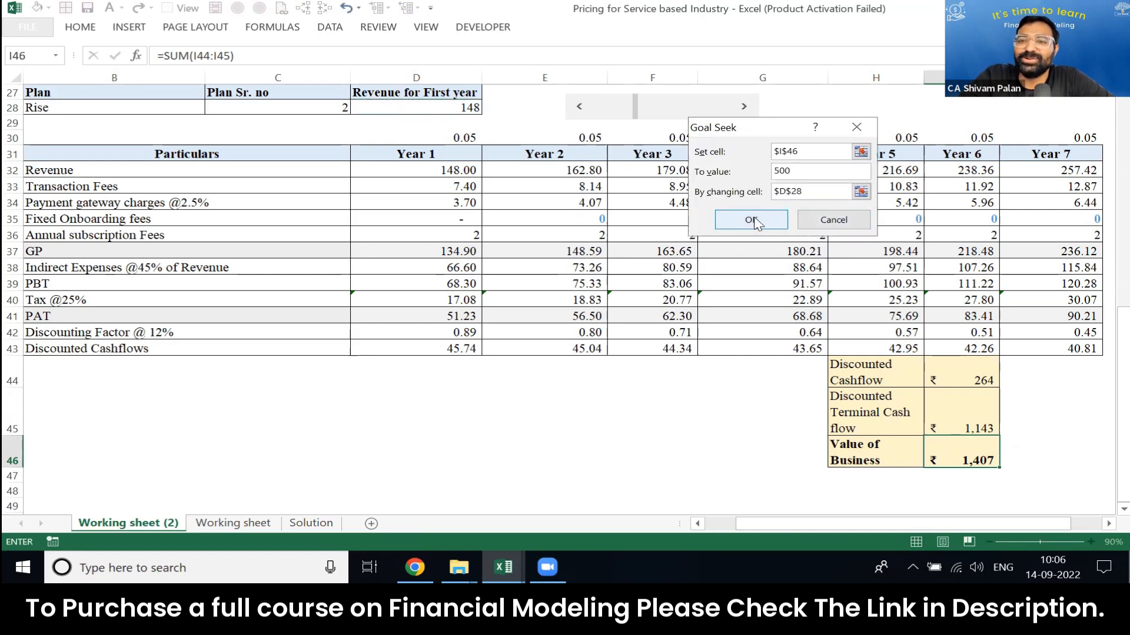
click(751, 220)
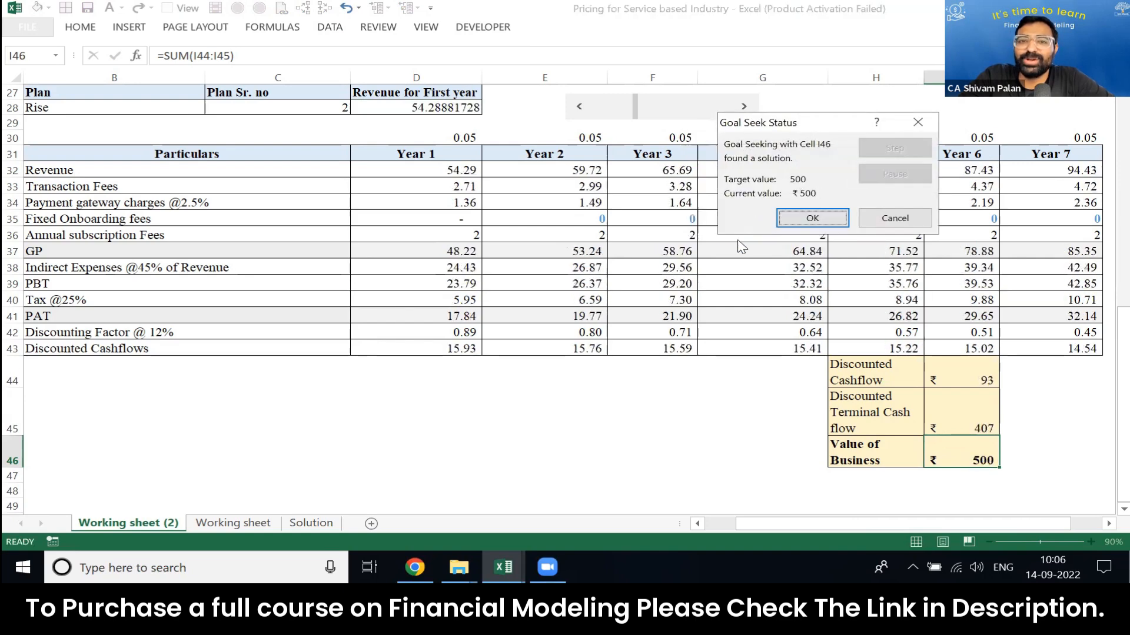
click(812, 219)
Step: Examine the recalculated yearly revenues, the Value of Business and the annual subscription and transaction fee formulas
click(465, 170)
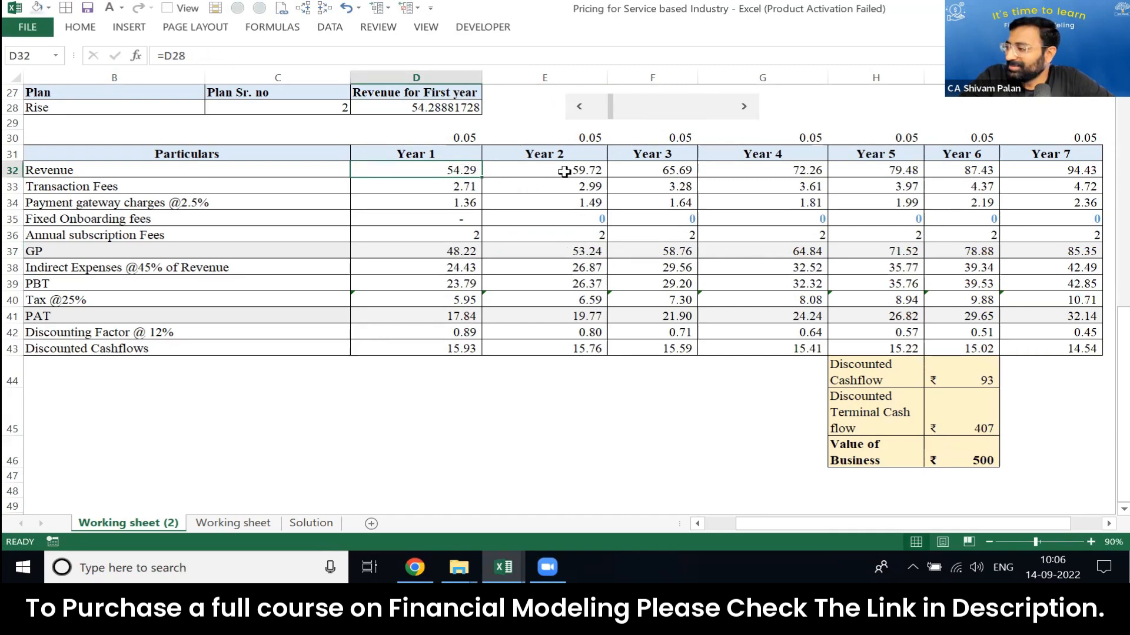
click(665, 172)
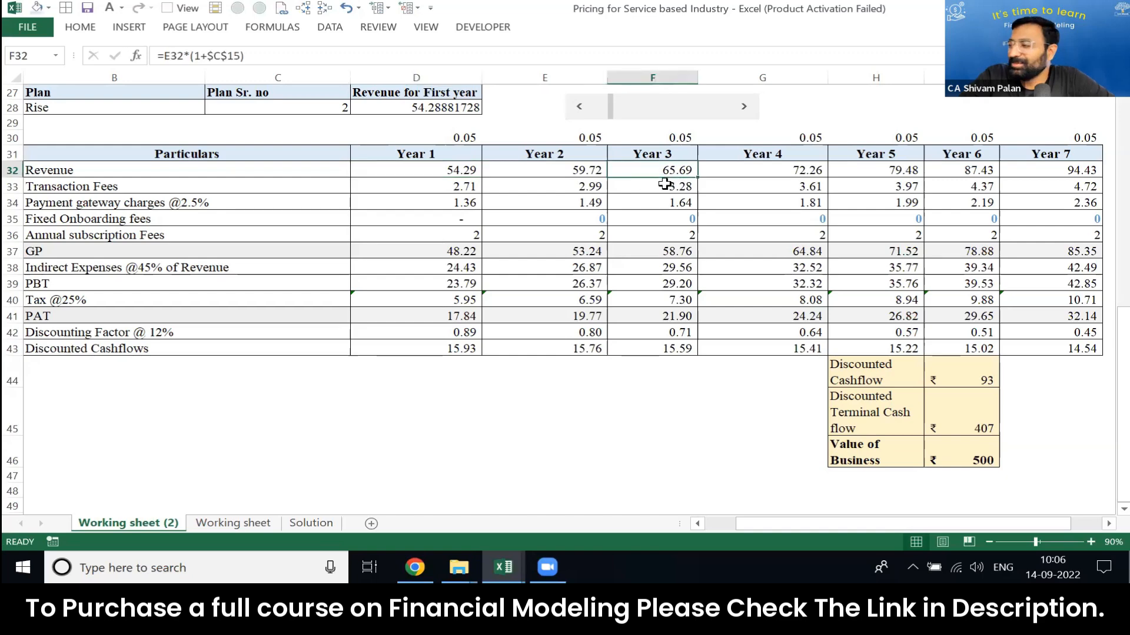
click(952, 452)
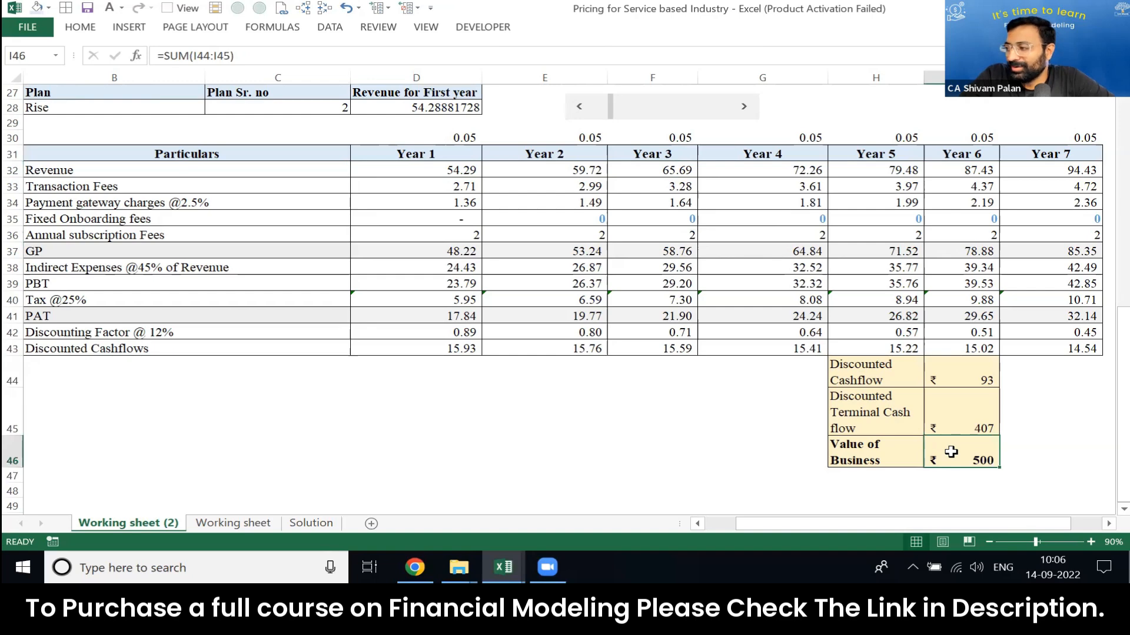
key(shift+Left)
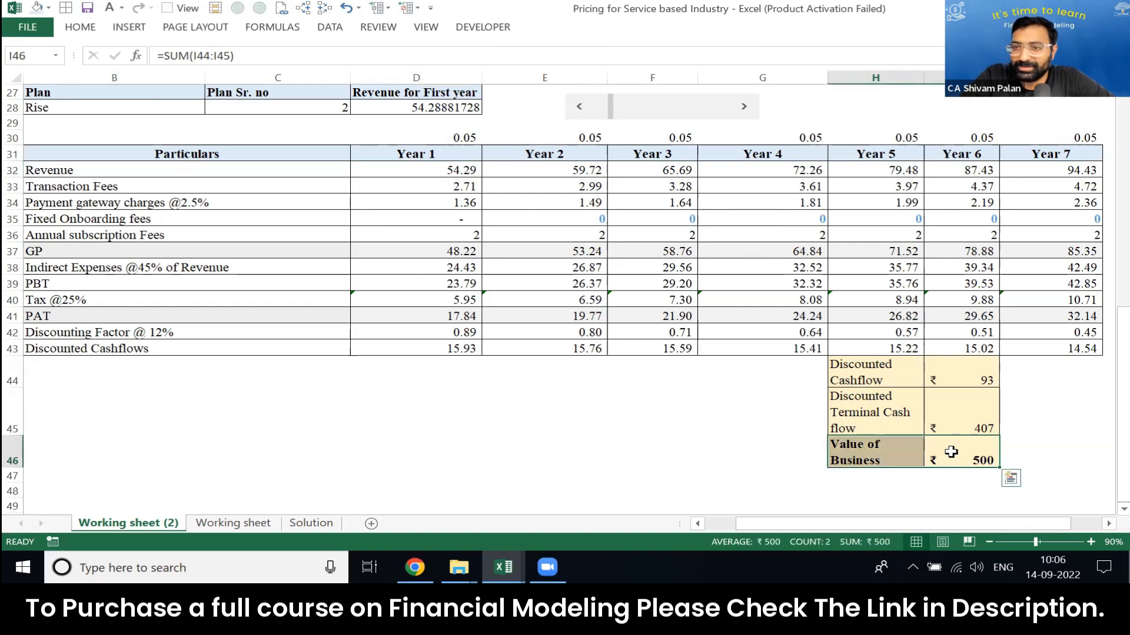
key(shift+Right)
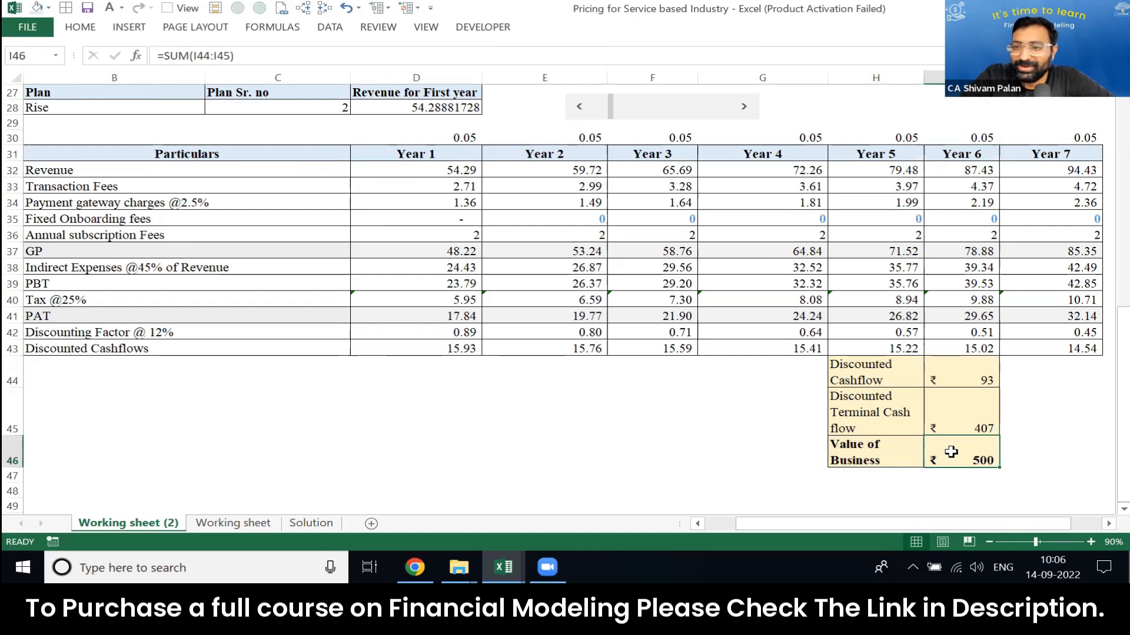
key(Up)
key(Up)
key(Up)
key(Up)
key(Up)
key(Up)
key(Up)
key(Up)
key(Up)
key(Up)
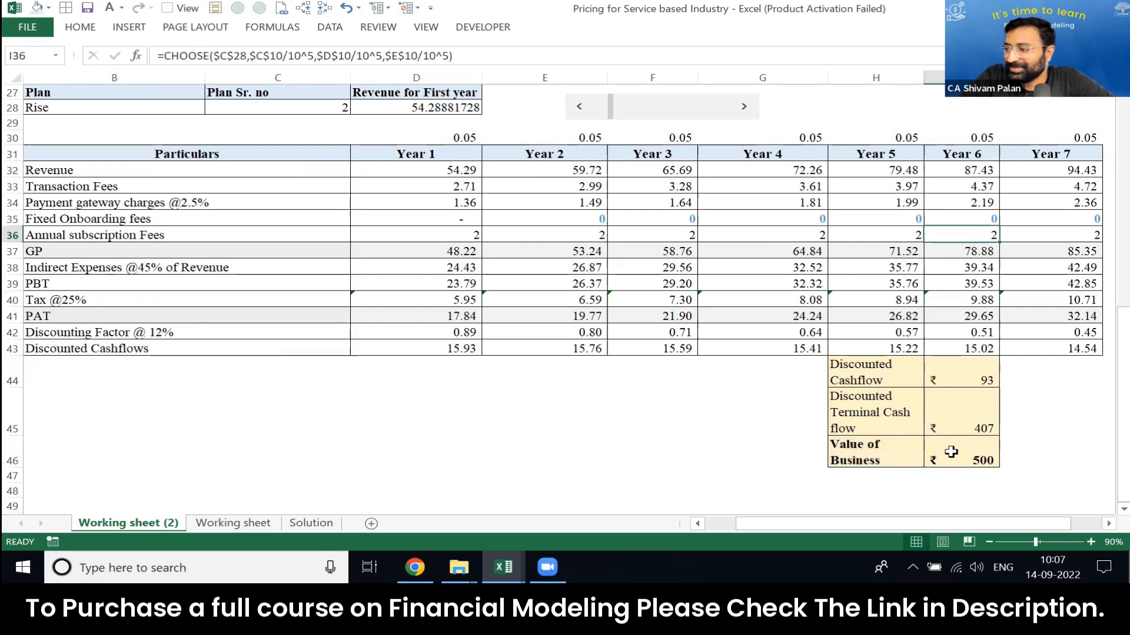
key(Up)
key(Up)
key(Up)
key(Left)
key(Left)
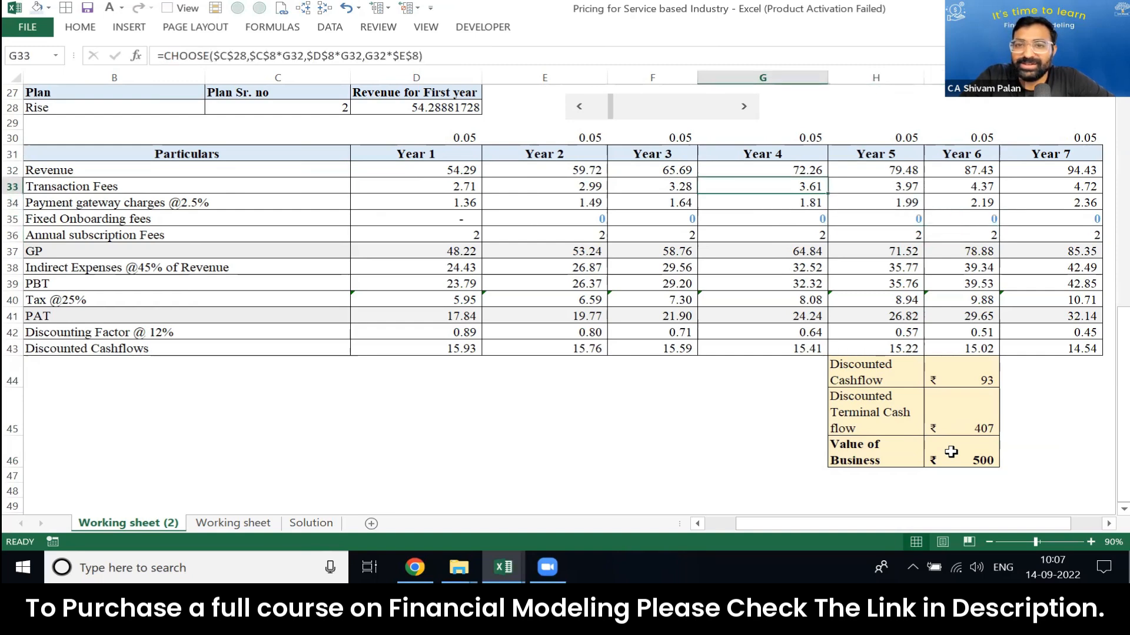
Step: Move the scroll bar to set first-year revenue to 267, then 238, and check the Value of Business
key(Left)
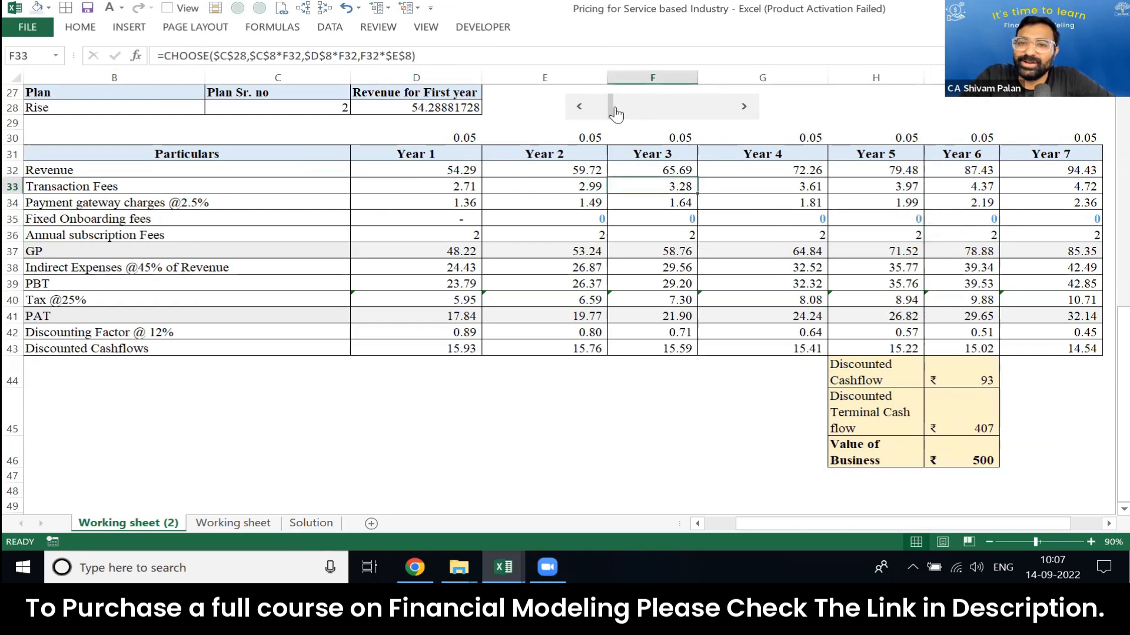
drag(612, 113, 669, 112)
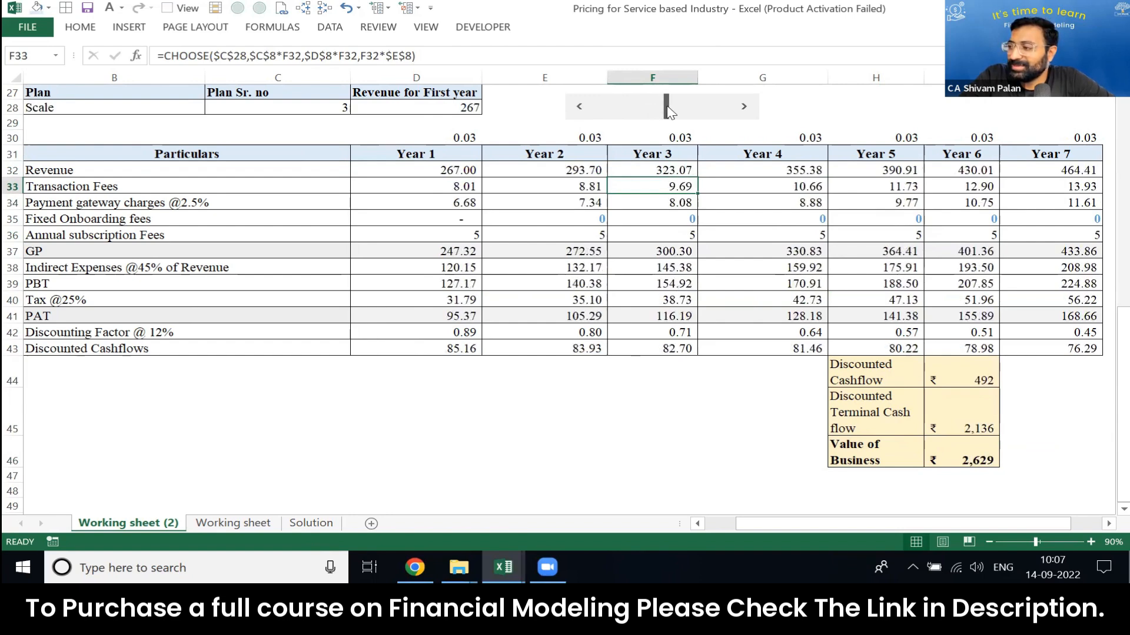
drag(669, 112, 659, 113)
click(971, 464)
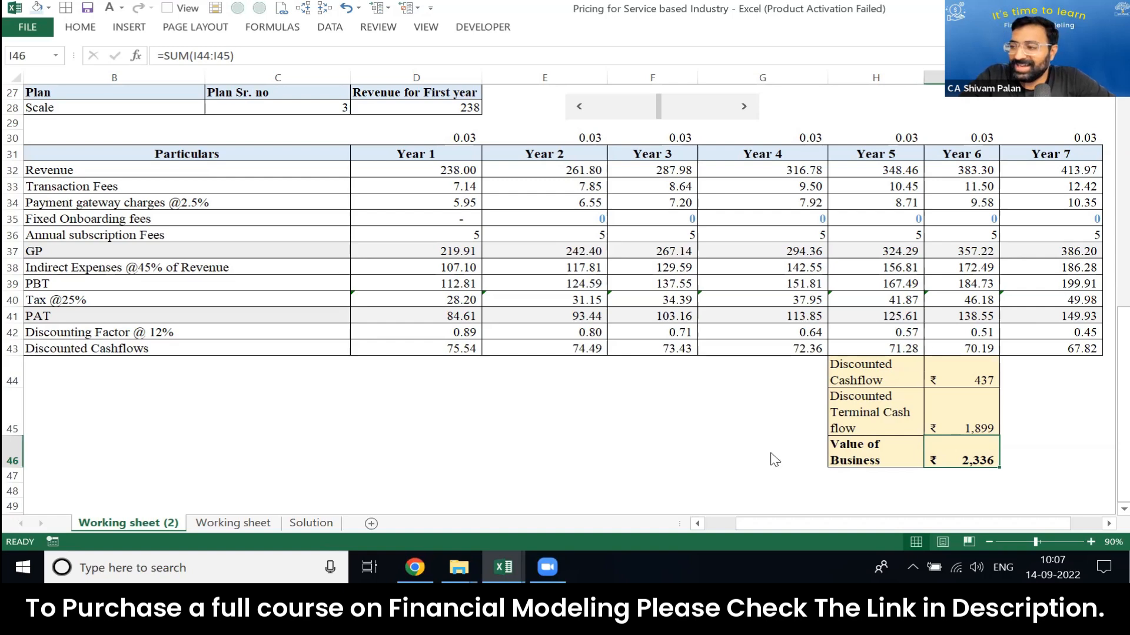
click(698, 157)
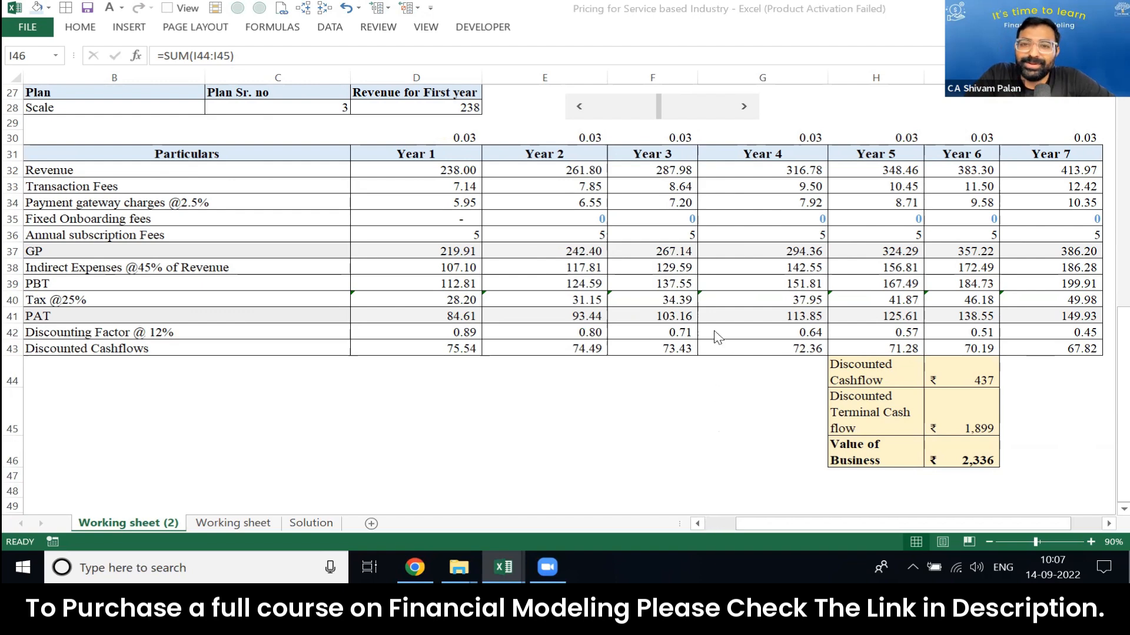
click(706, 247)
click(710, 218)
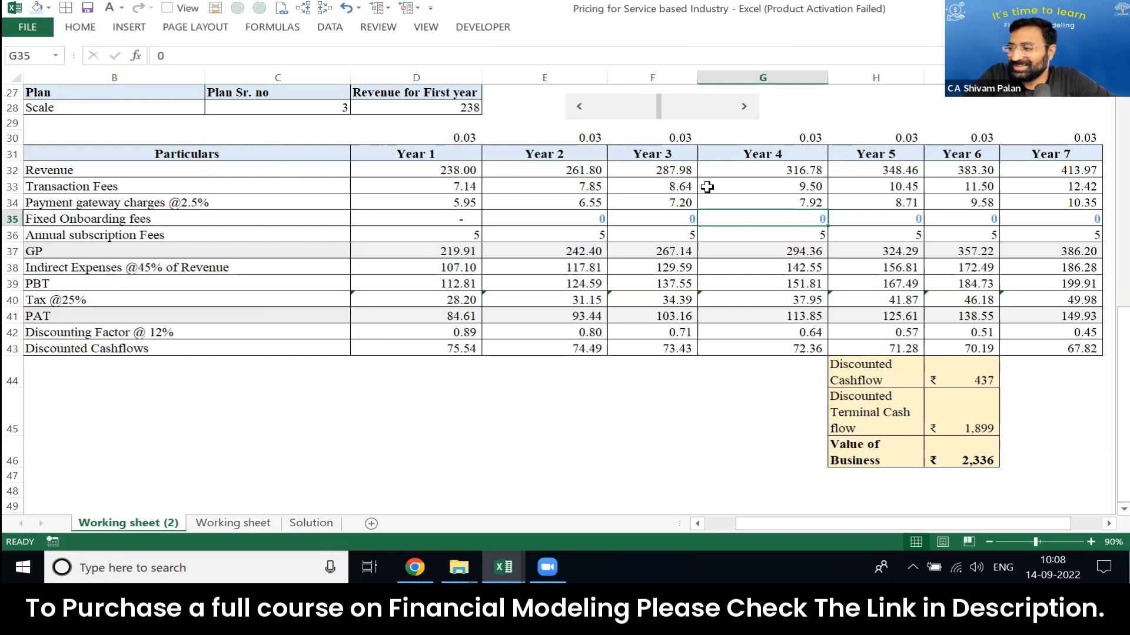
Step: Raise the first-year revenue with the scroll bar to 352 and then 372 to test the valuation
drag(667, 118, 685, 113)
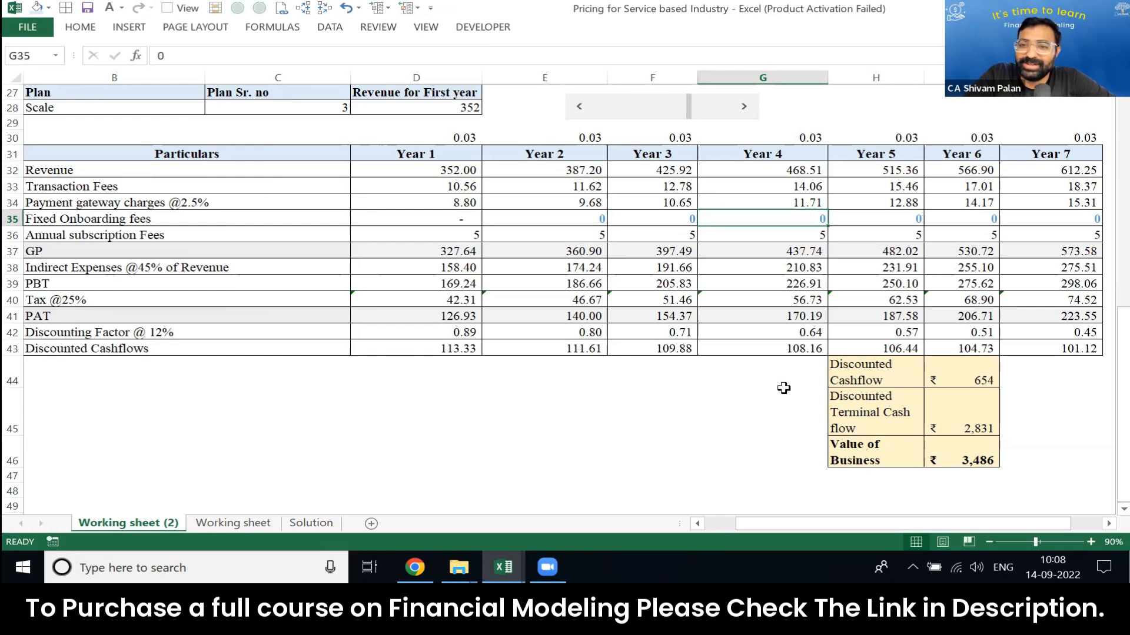
mouse_move(688, 115)
mouse_down()
mouse_move(587, 106)
mouse_move(744, 115)
mouse_move(698, 128)
mouse_move(674, 119)
mouse_move(697, 116)
mouse_up()
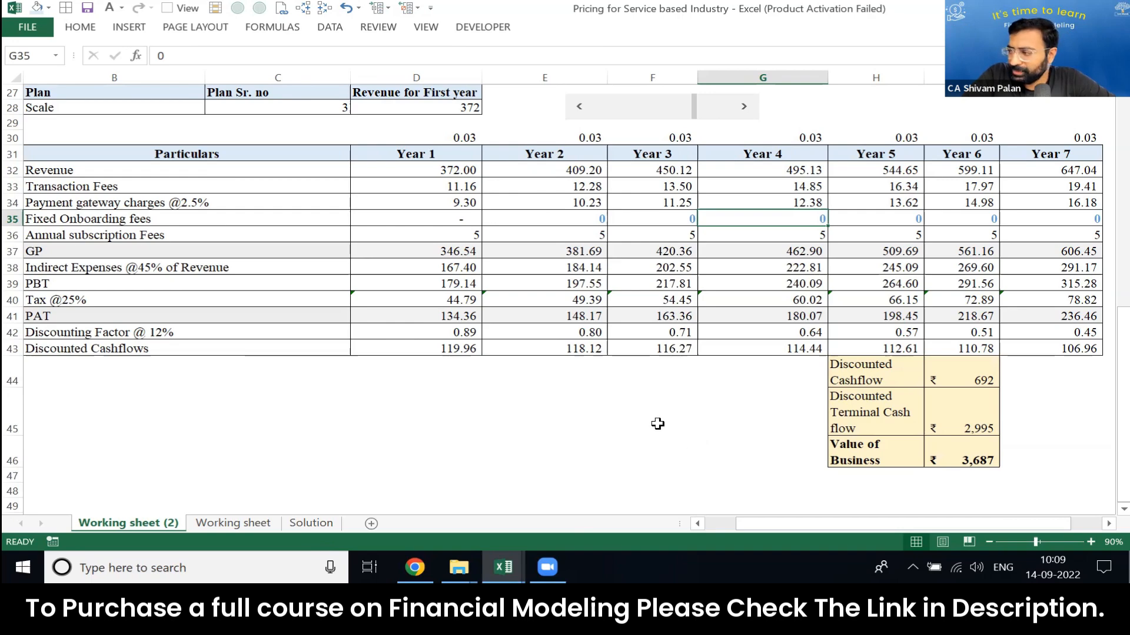
scroll(657, 413, up, 9)
scroll(657, 413, down, 5)
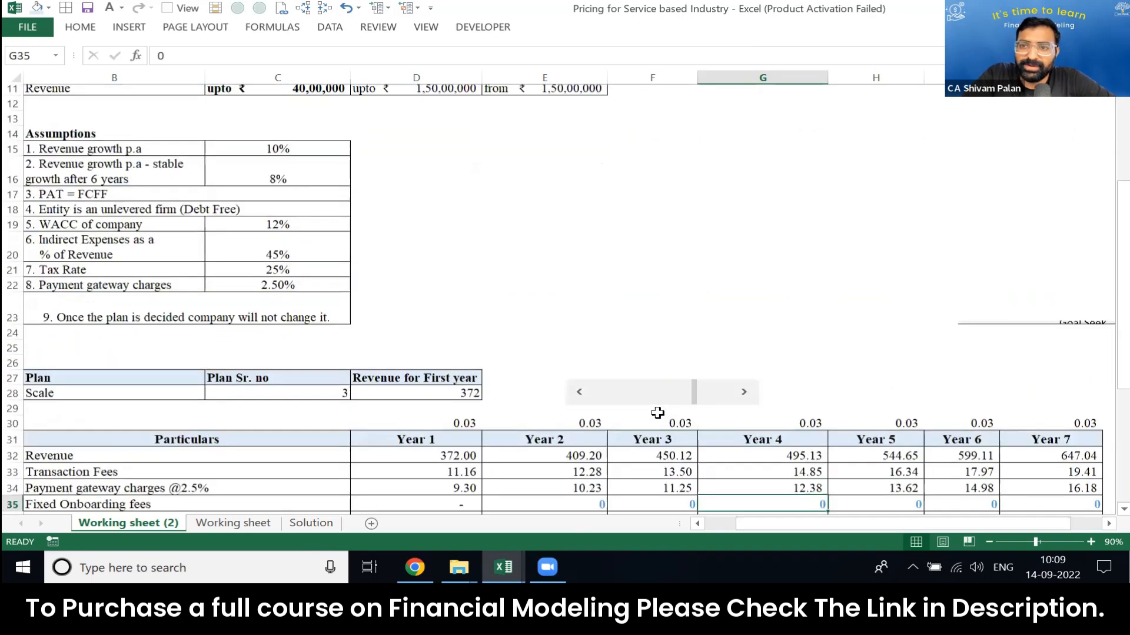
Step: Lower the first-year revenue to 264 with the scroll bar and review the discounted cash flows and Value of Business
click(690, 276)
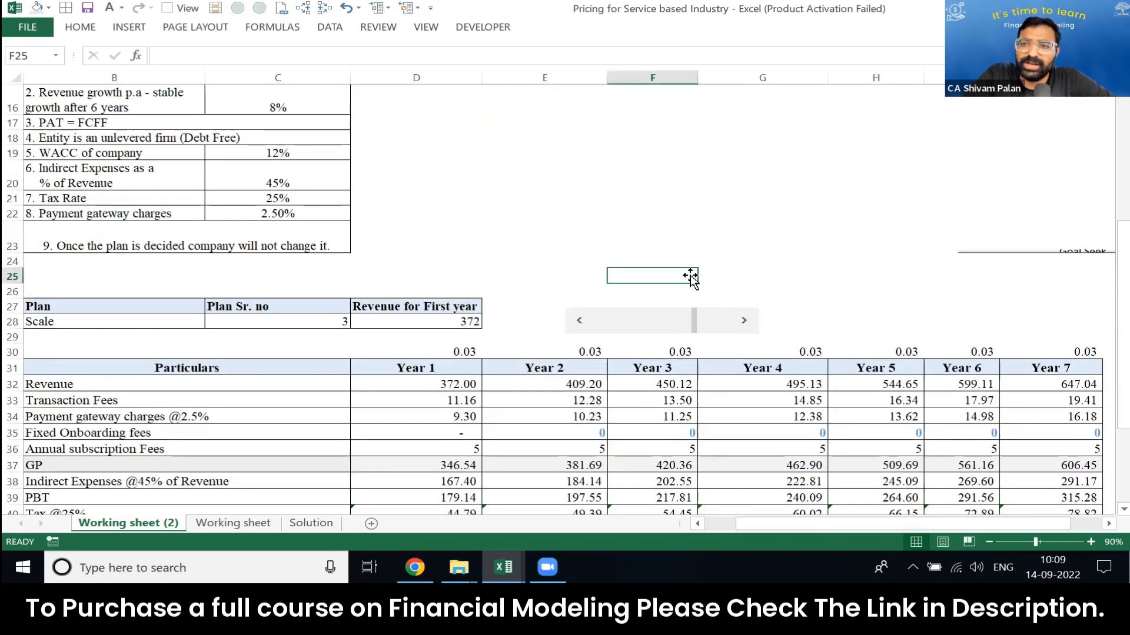
drag(694, 329, 666, 328)
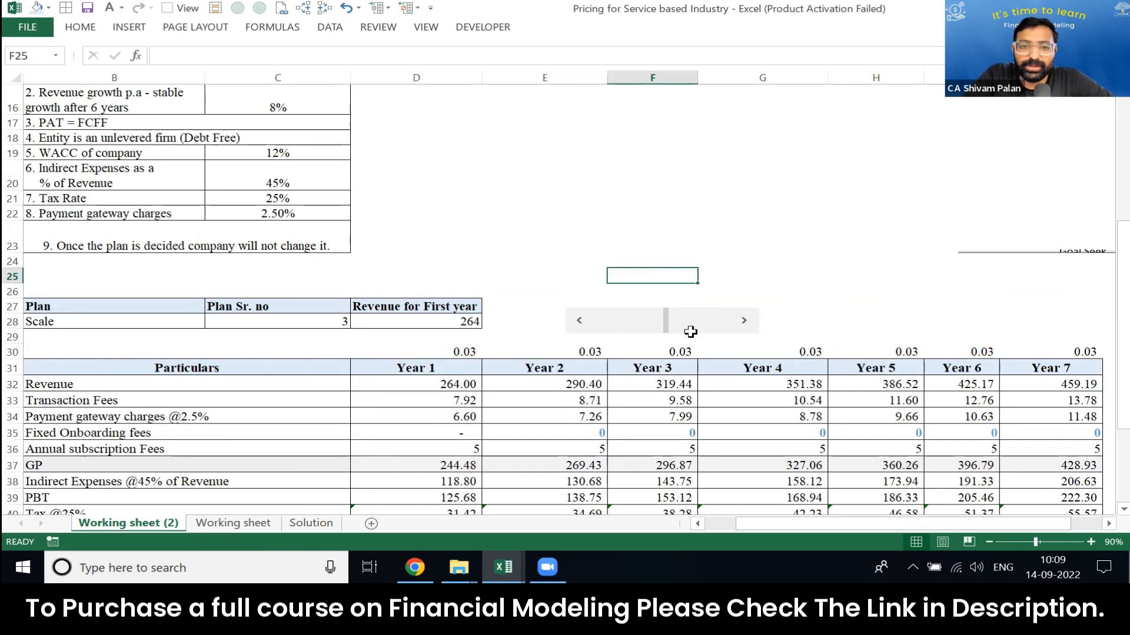
scroll(690, 332, down, 5)
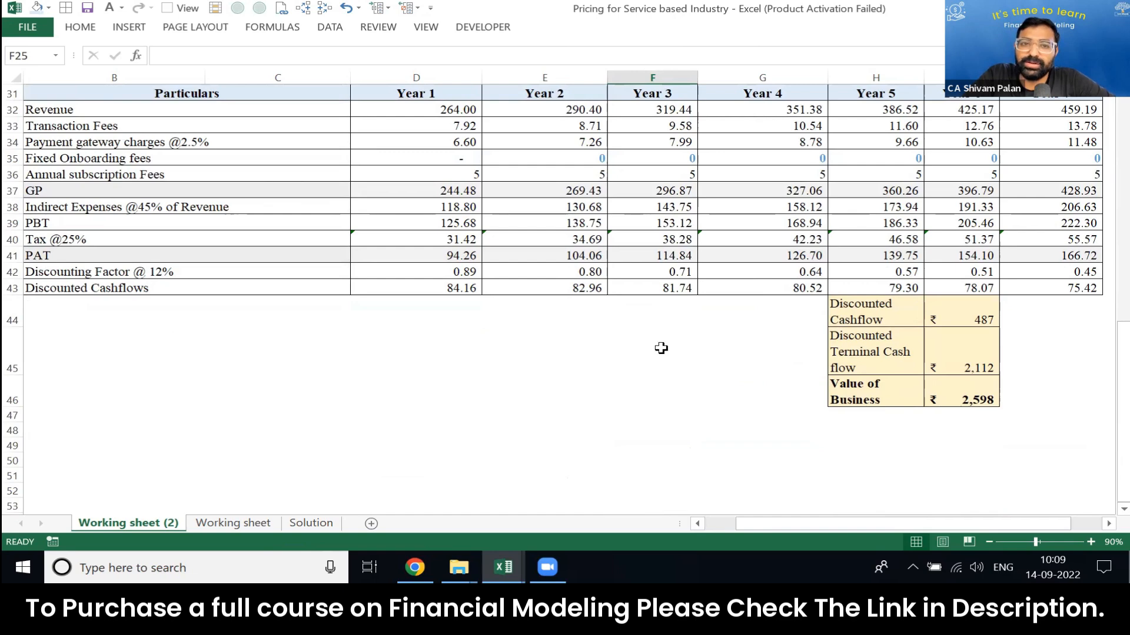
Step: Change the stable revenue growth after 6 years in cell C16 to 5% and check its effect on the terminal value
scroll(661, 348, up, 10)
click(311, 339)
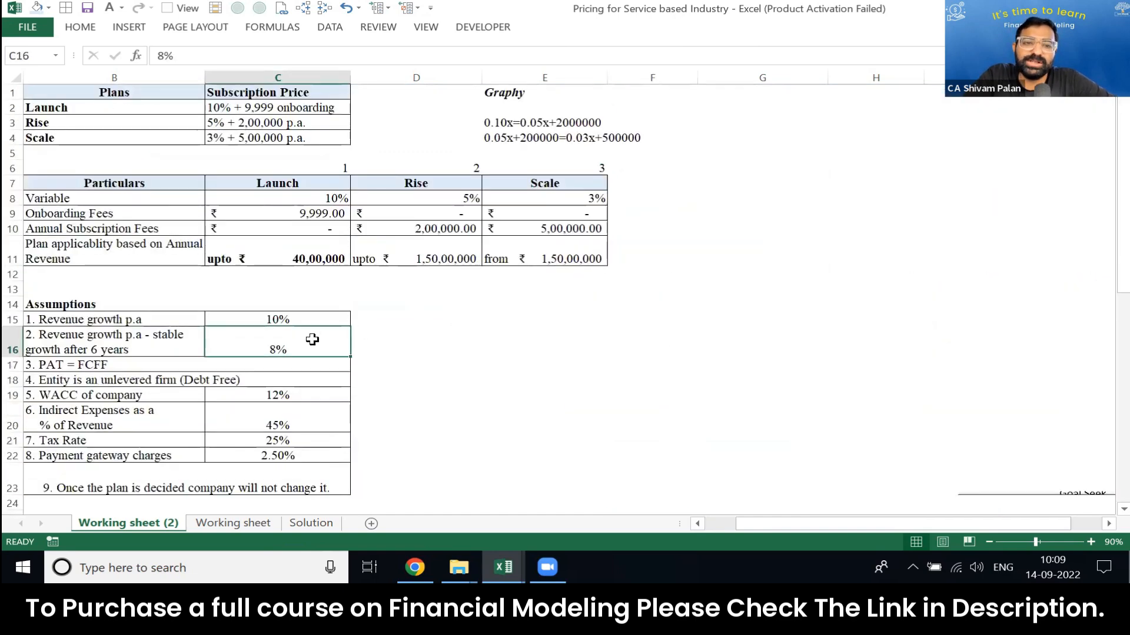
double_click(313, 340)
key(Left)
key(BackSpace)
text(9)
key(Return)
scroll(312, 340, down, 8)
click(312, 339)
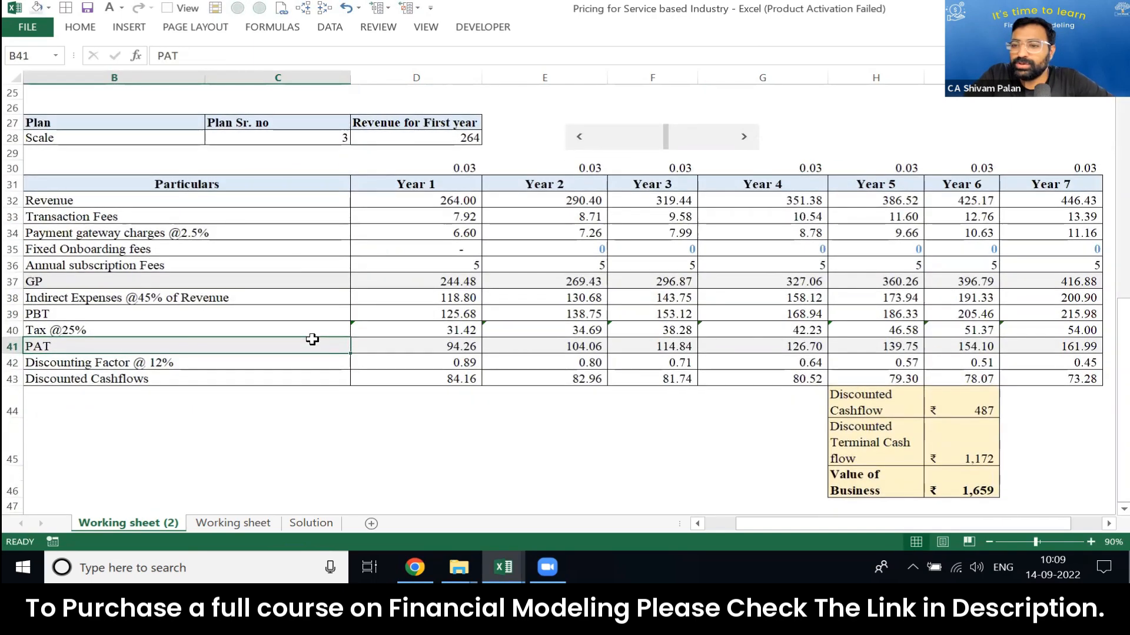
Step: Undo the stable growth rate change, review the Value of Business and select the stable growth cell C16
key(ctrl+z)
key(Page_Down)
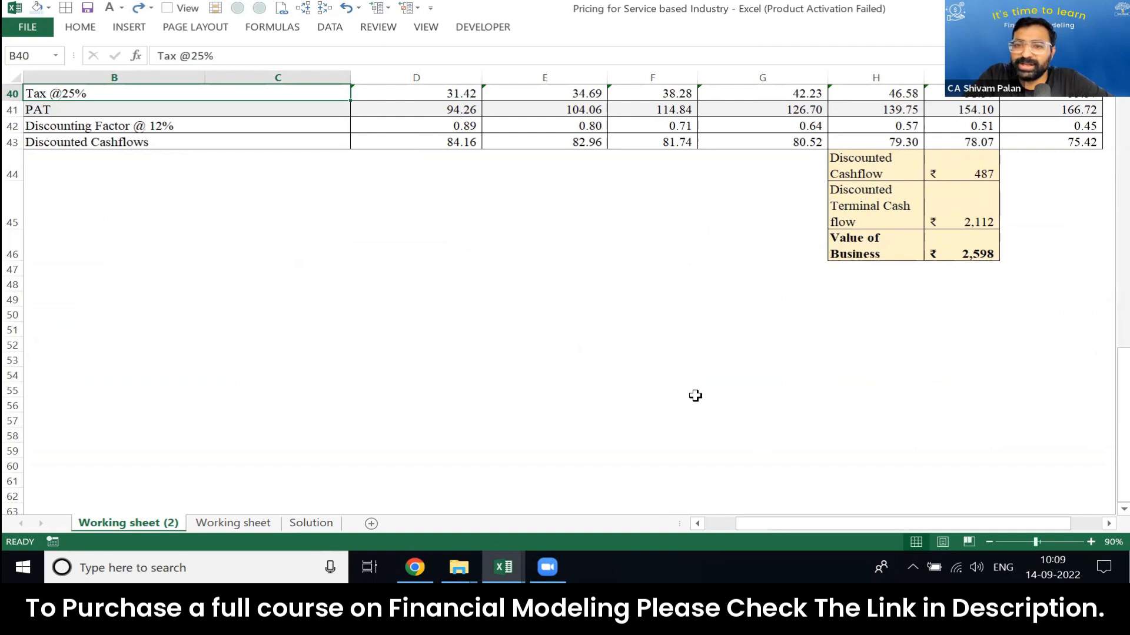
key(Page_Up)
click(289, 205)
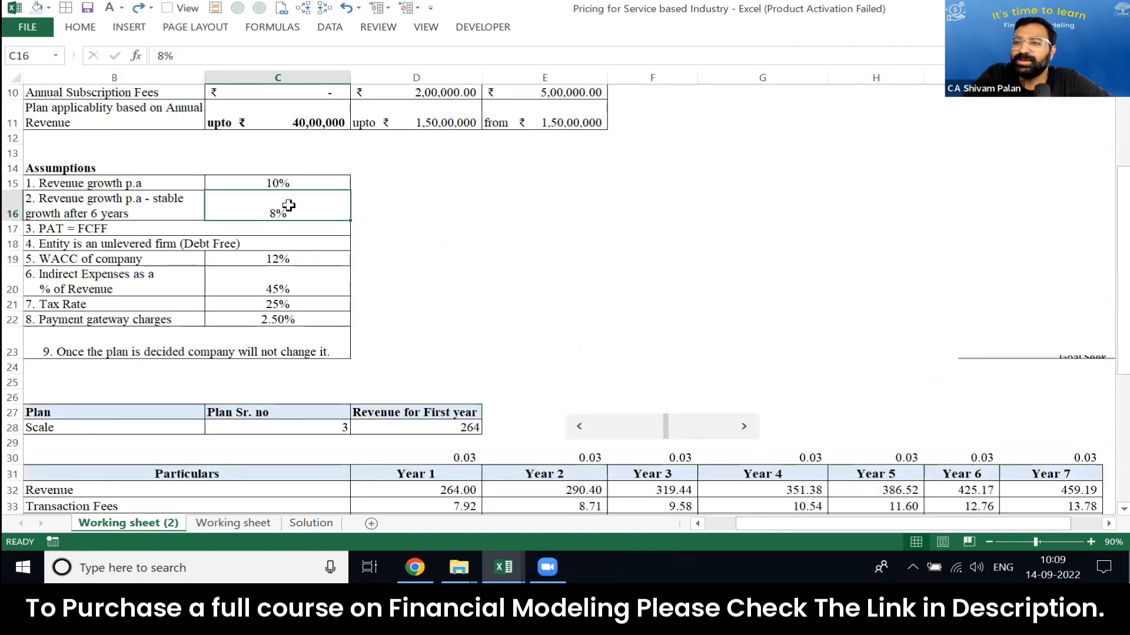